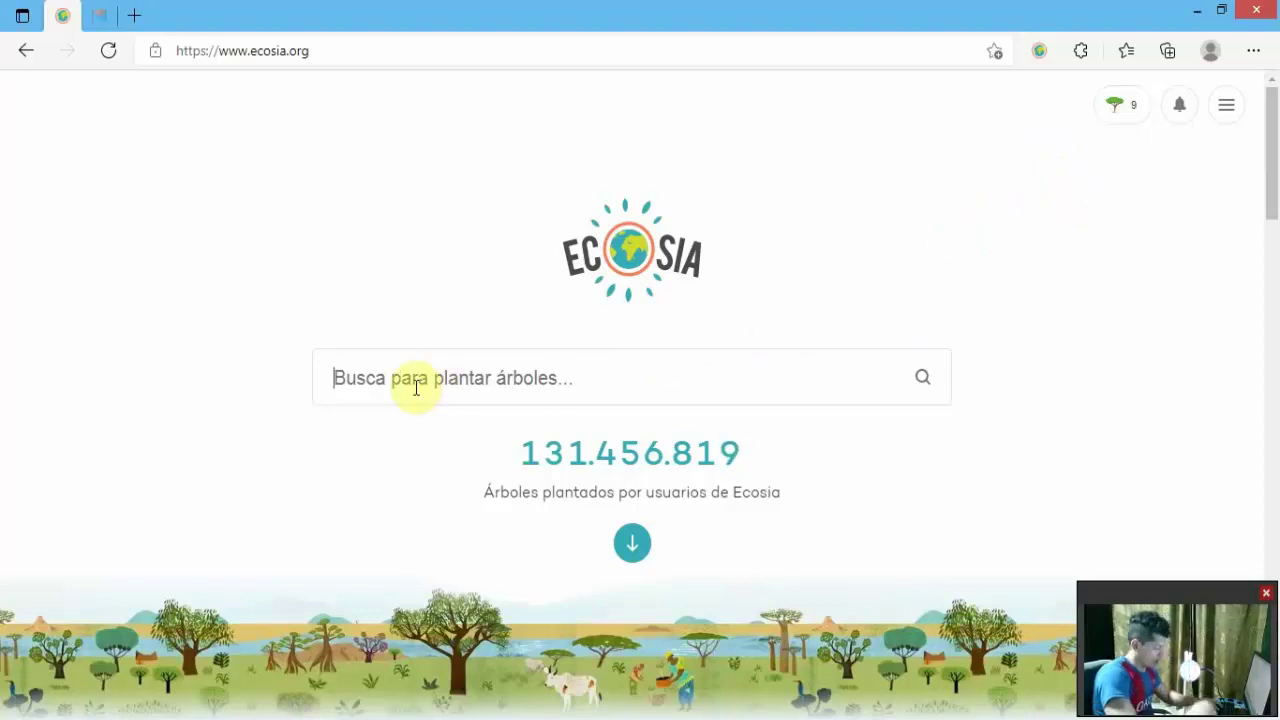
Search the web for "goncorq" with Ecosia
type("goncv")
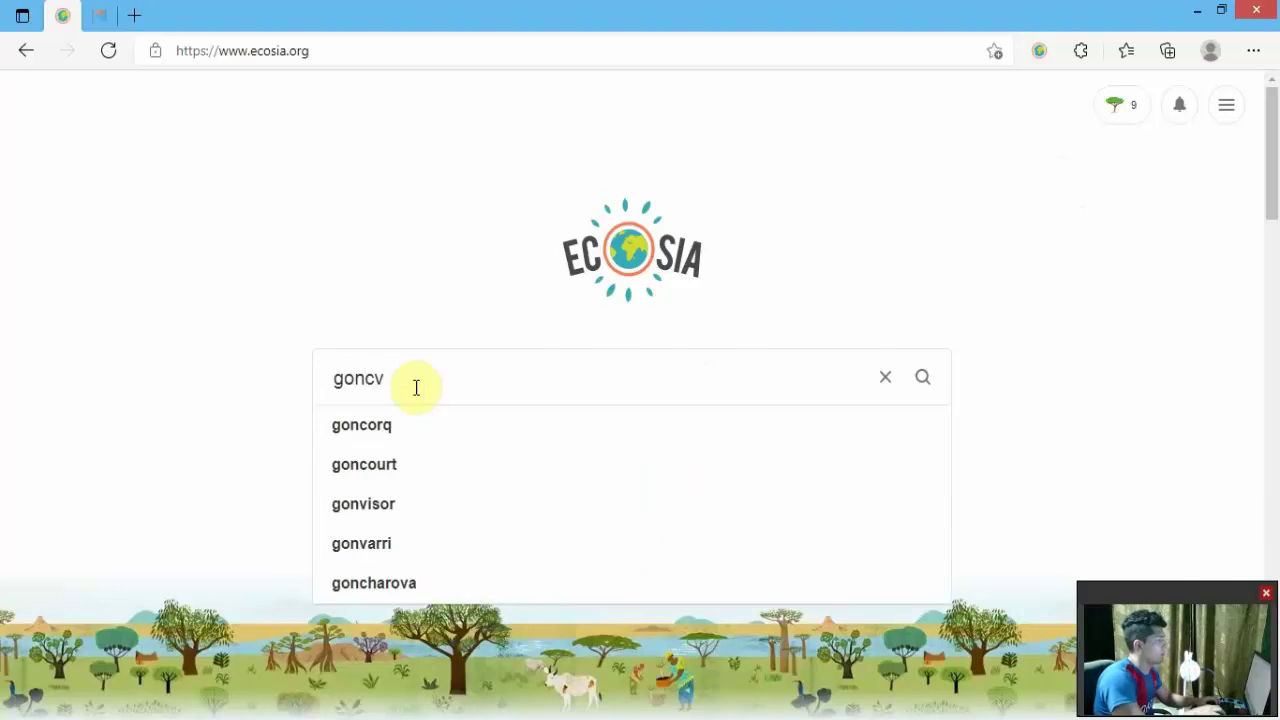
key("BackSpace")
type("orq")
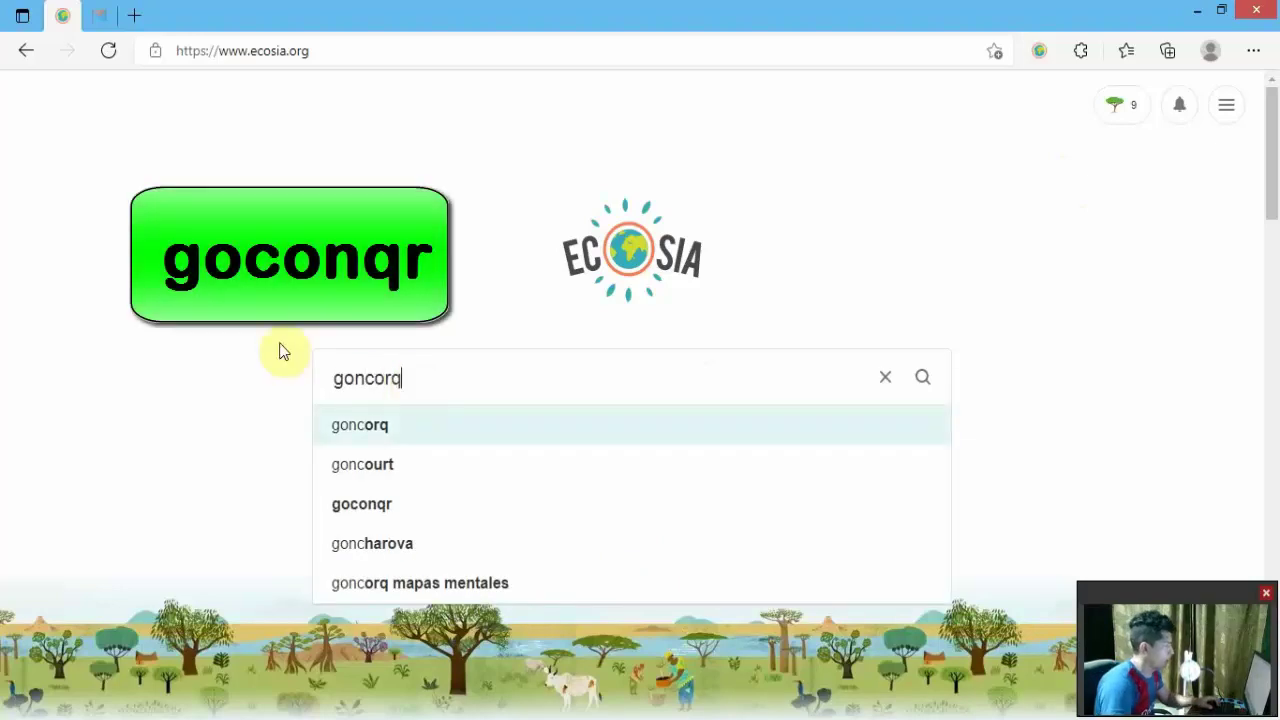
left_click_drag(429, 386, 323, 397)
left_click(460, 384)
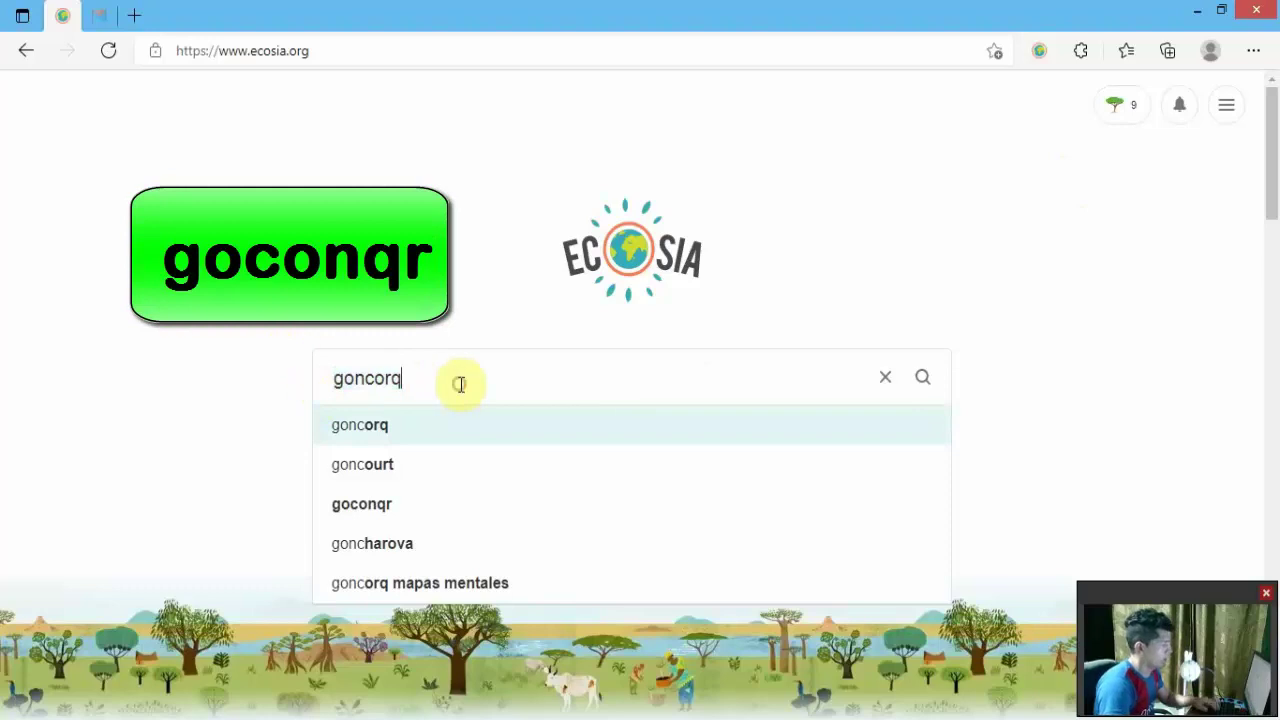
key("Return")
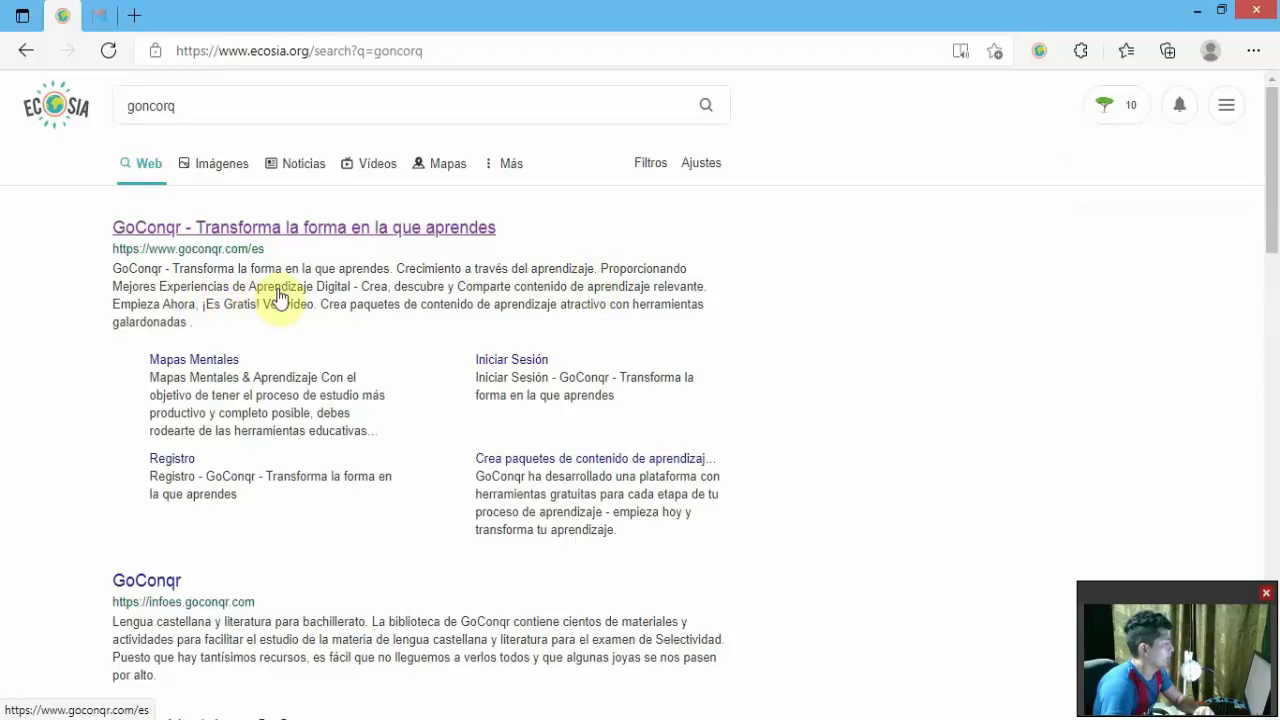
Open the Spanish GoConqr home page from the search results and accept its privacy notice
left_click(326, 236)
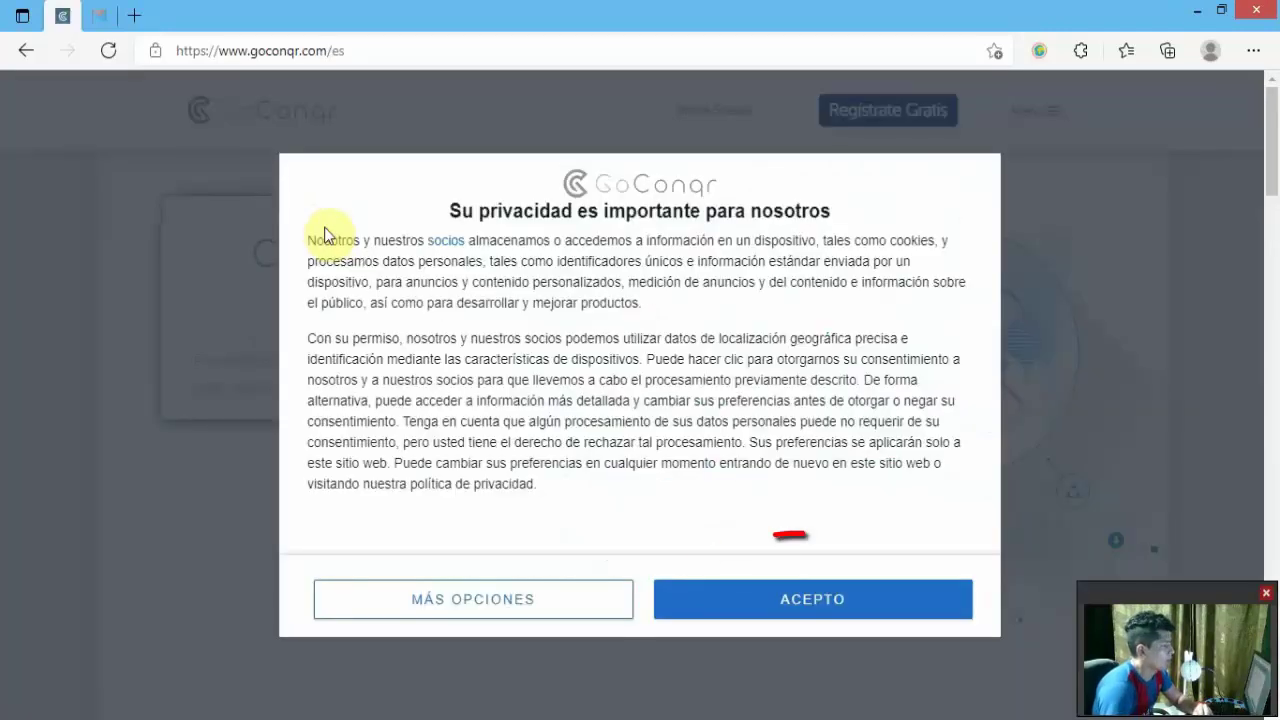
left_click(826, 603)
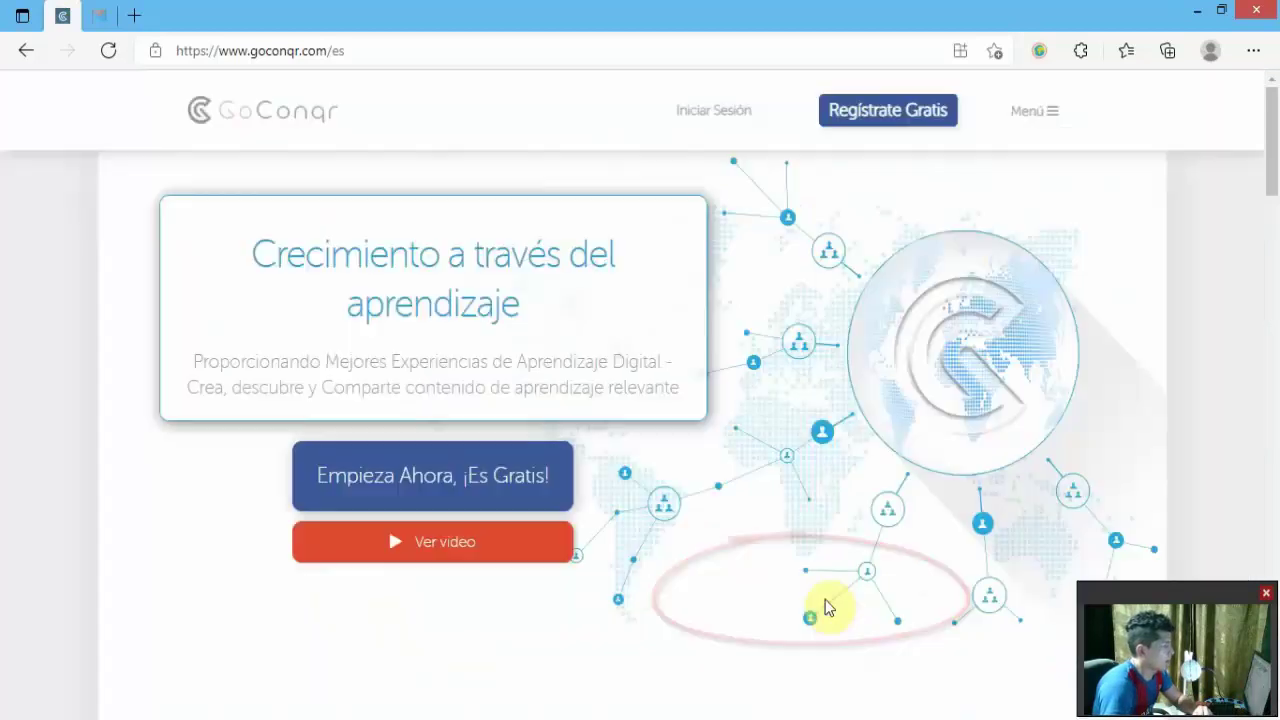
Start the free GoConqr registration and choose to sign up with an e-mail address
left_click(868, 114)
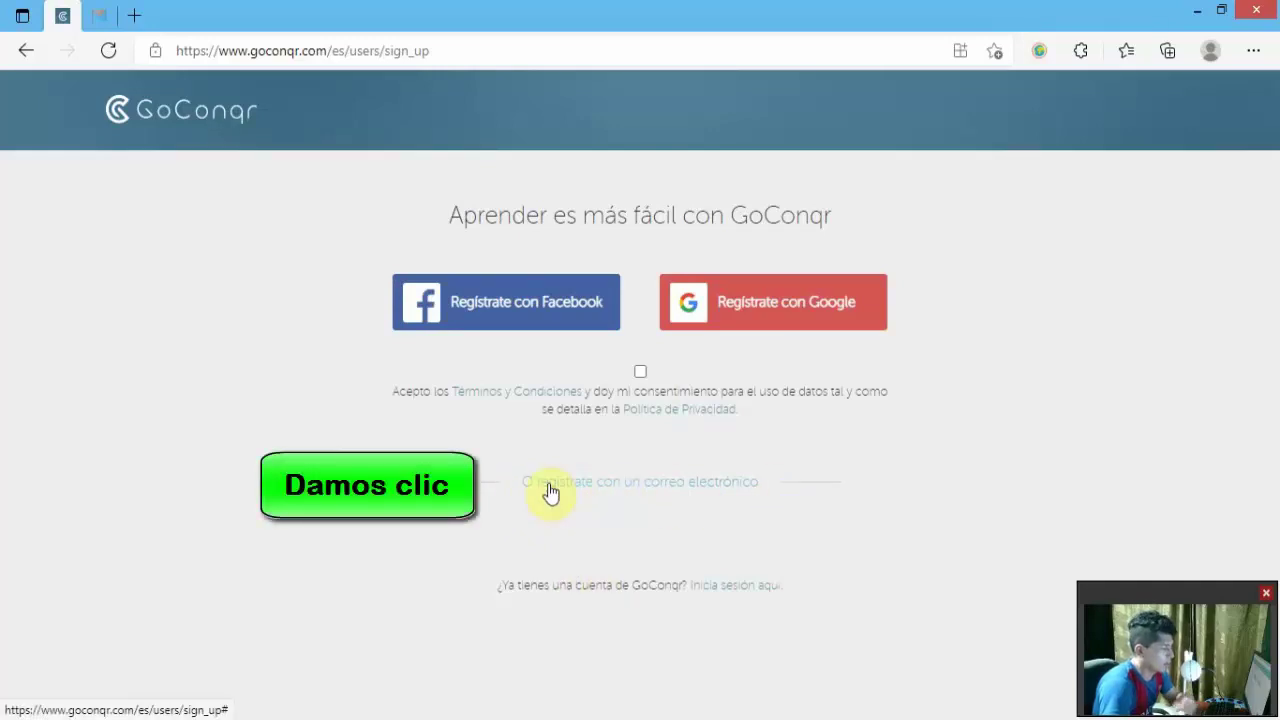
left_click(643, 491)
scroll(645, 491, "down", 2)
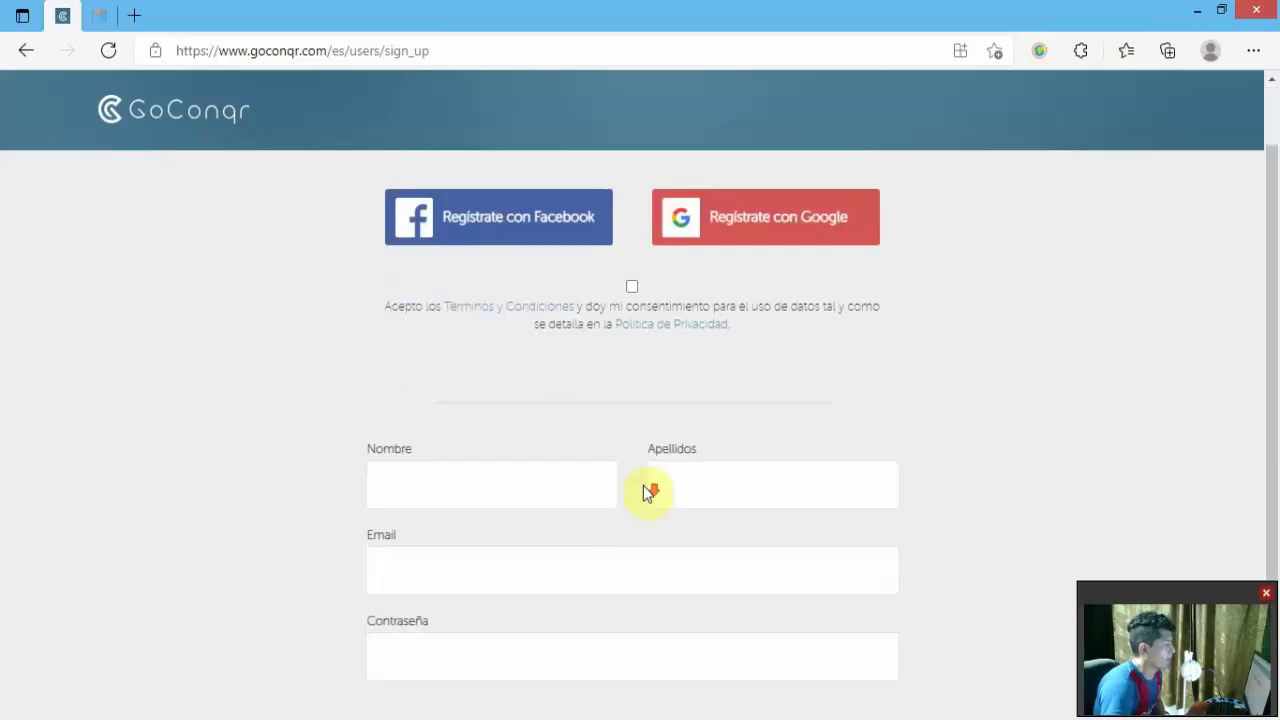
Fill in the Nombre and Apellidos fields of the registration form with the channel's name
left_click(510, 380)
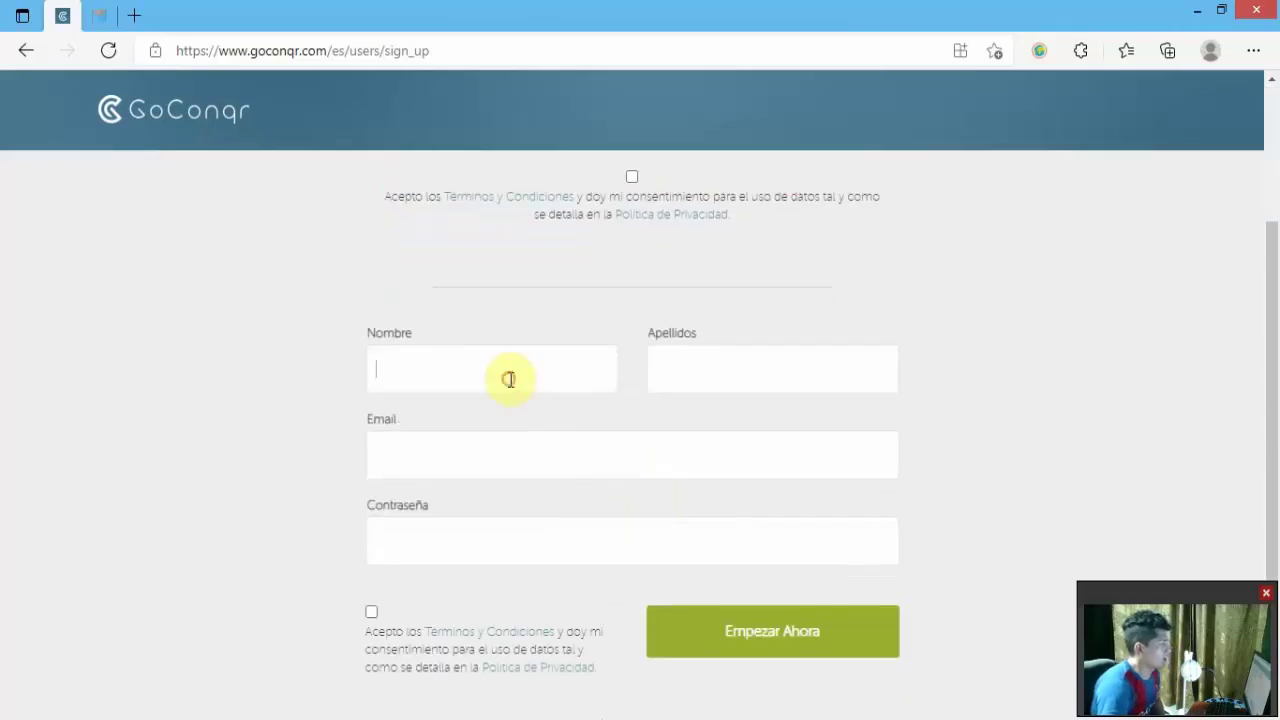
left_click(727, 380)
left_click(569, 437)
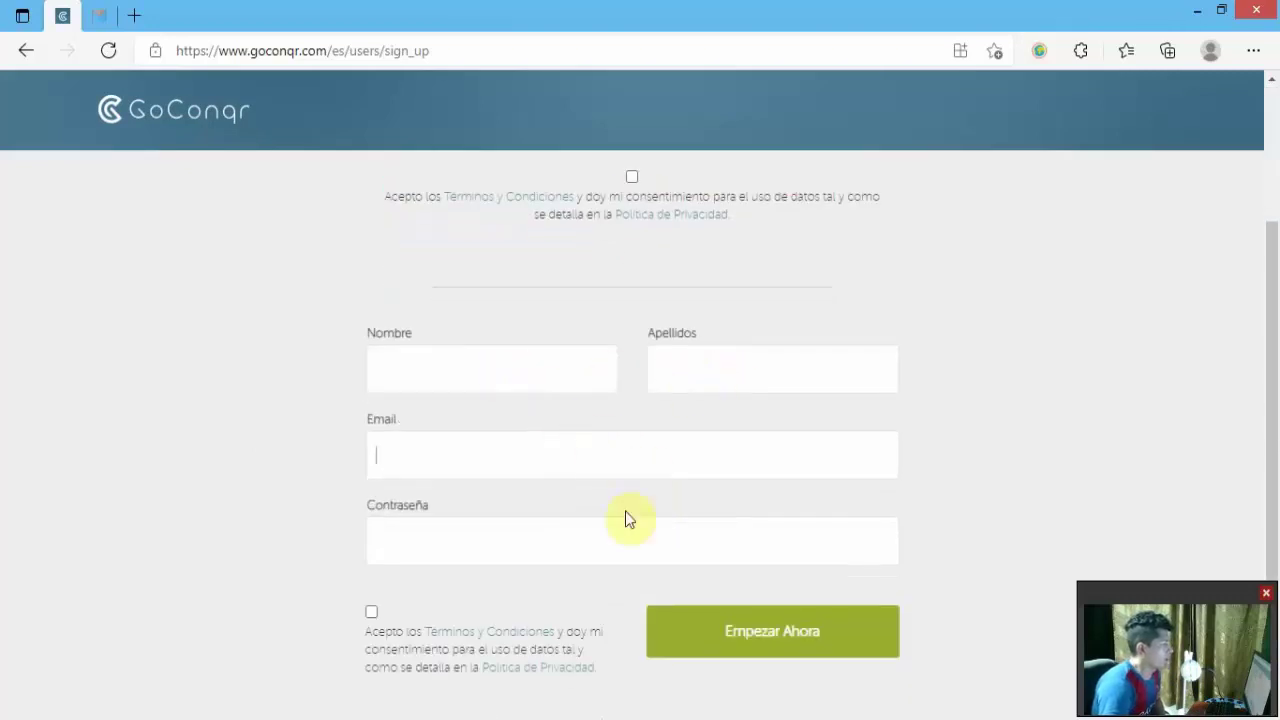
scroll(626, 517, "down", 1)
left_click(492, 316)
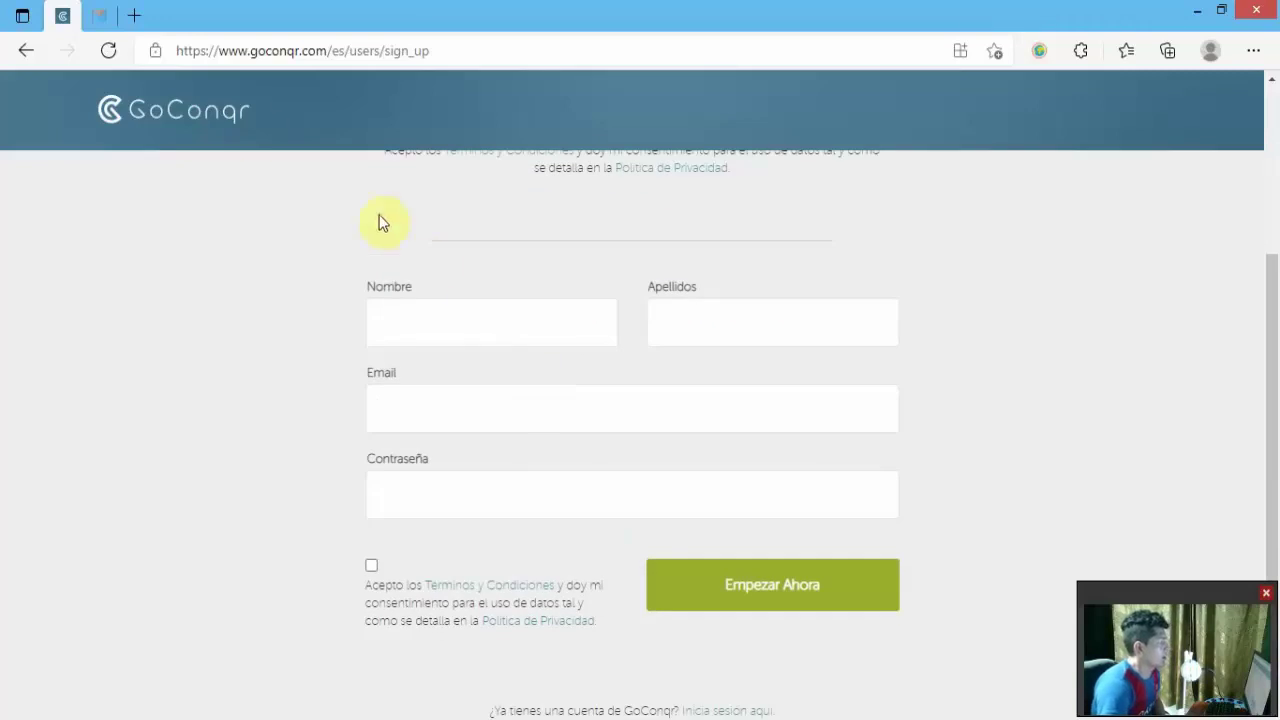
type("Canal")
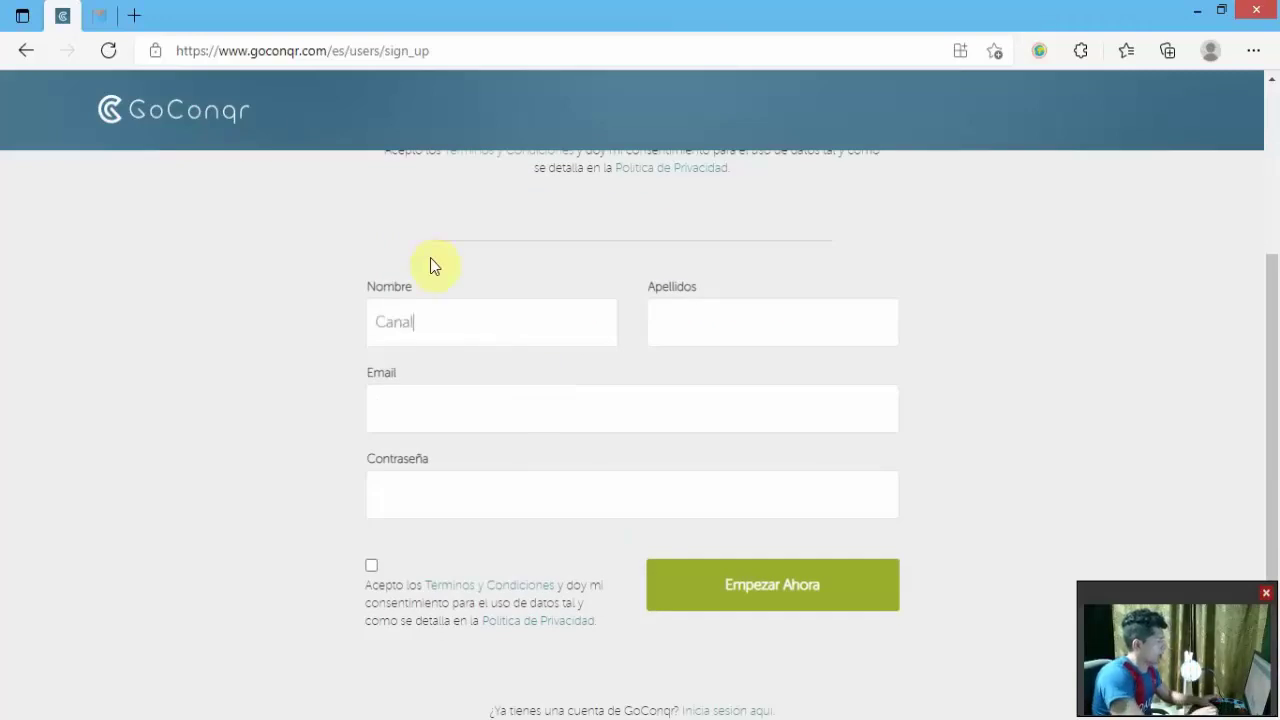
type("Mastertareas")
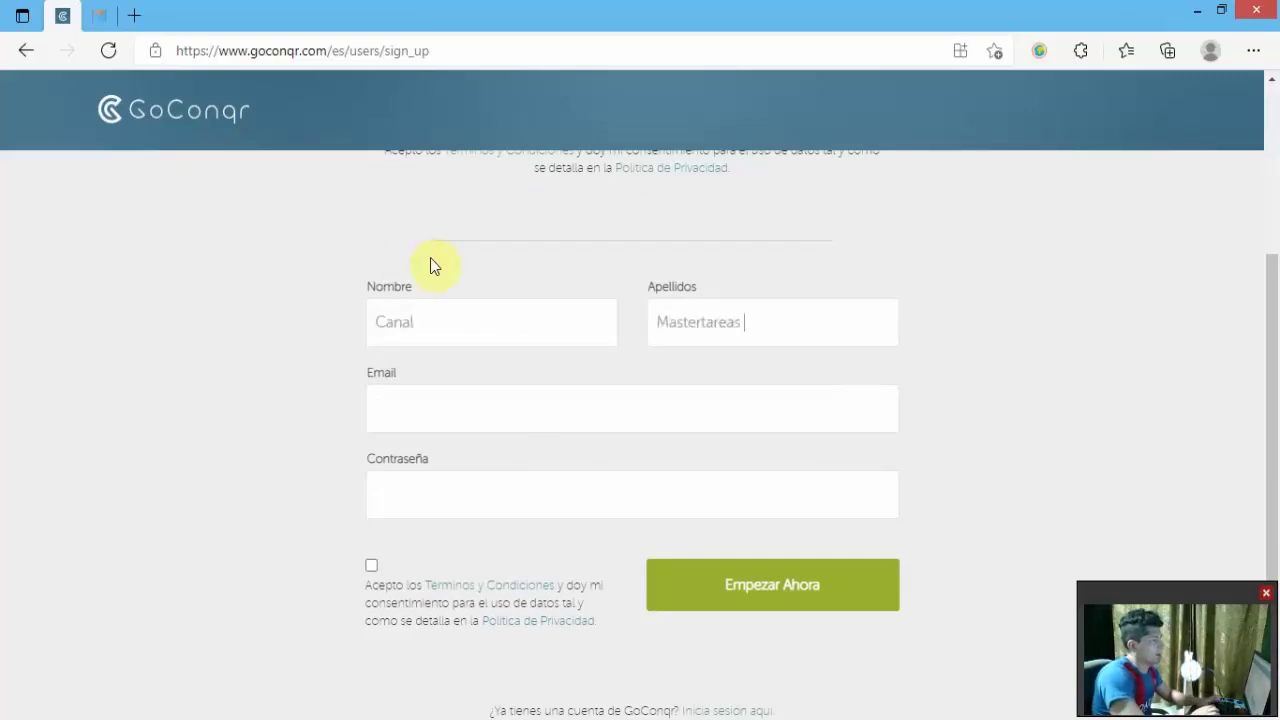
key("Tab")
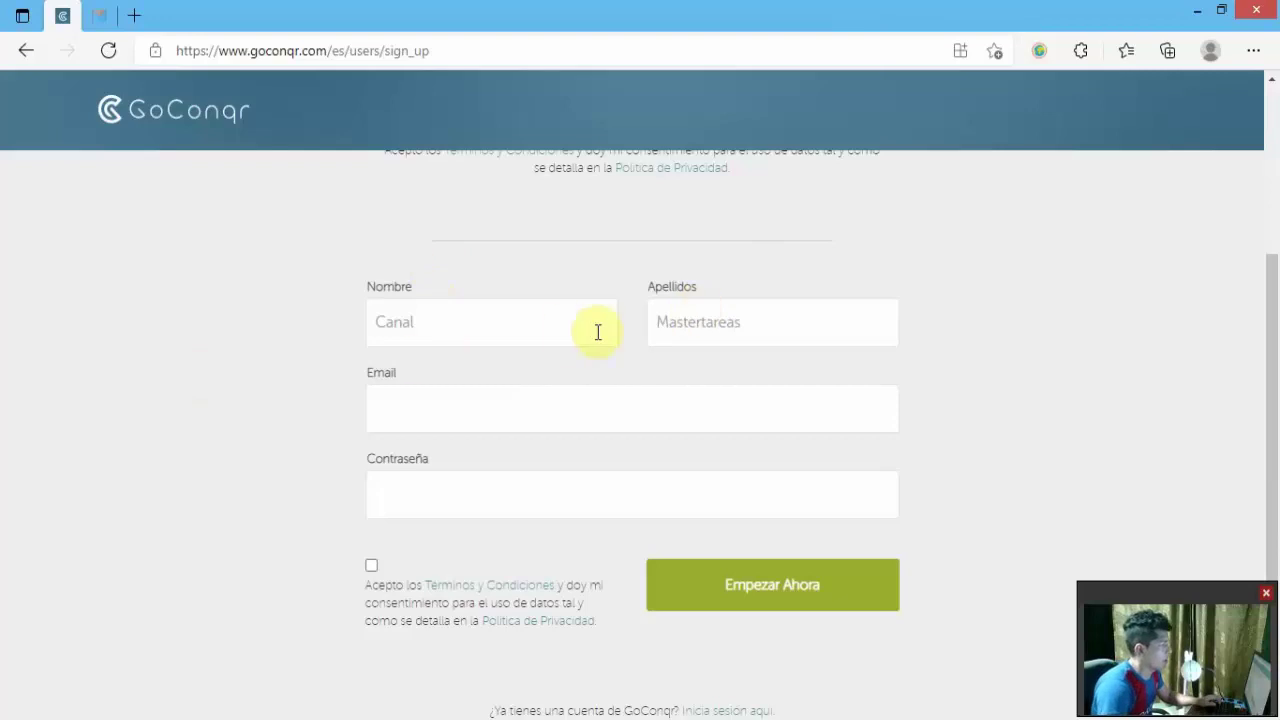
Copy the temporary e-mail address from the open Tempail page into the Email field of the GoConqr registration form
left_click(96, 27)
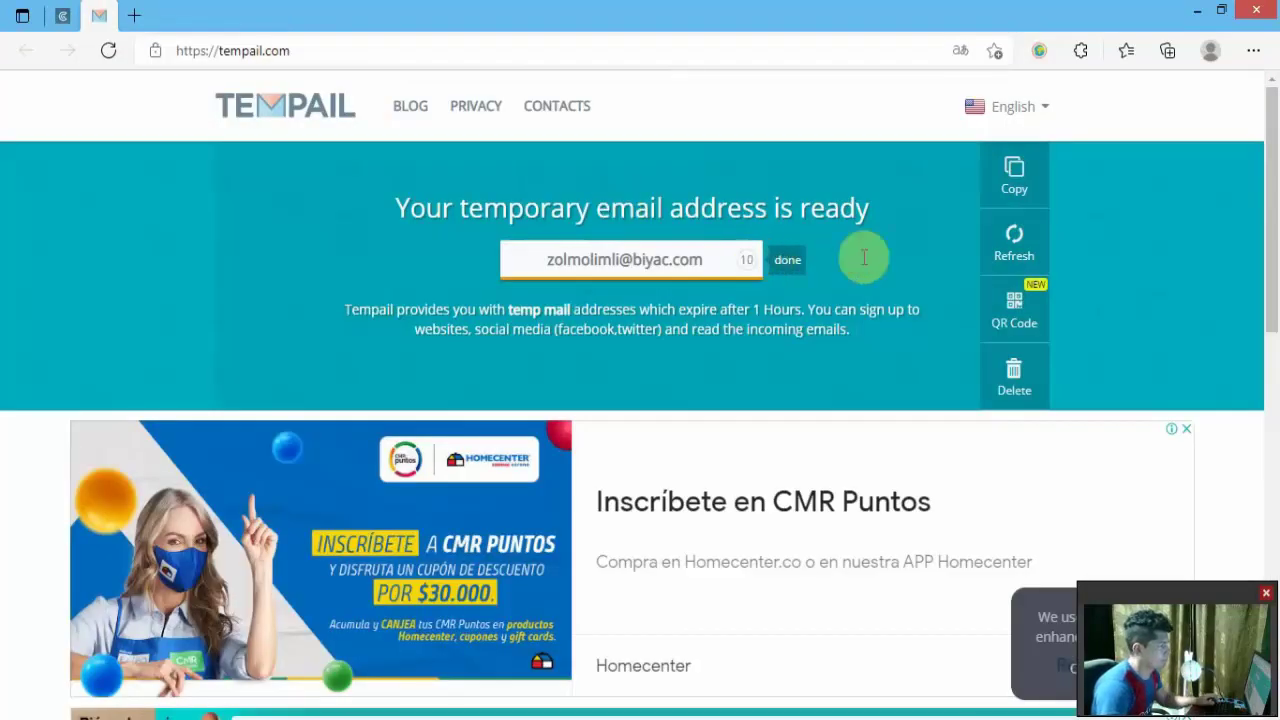
left_click(1006, 171)
left_click(66, 16)
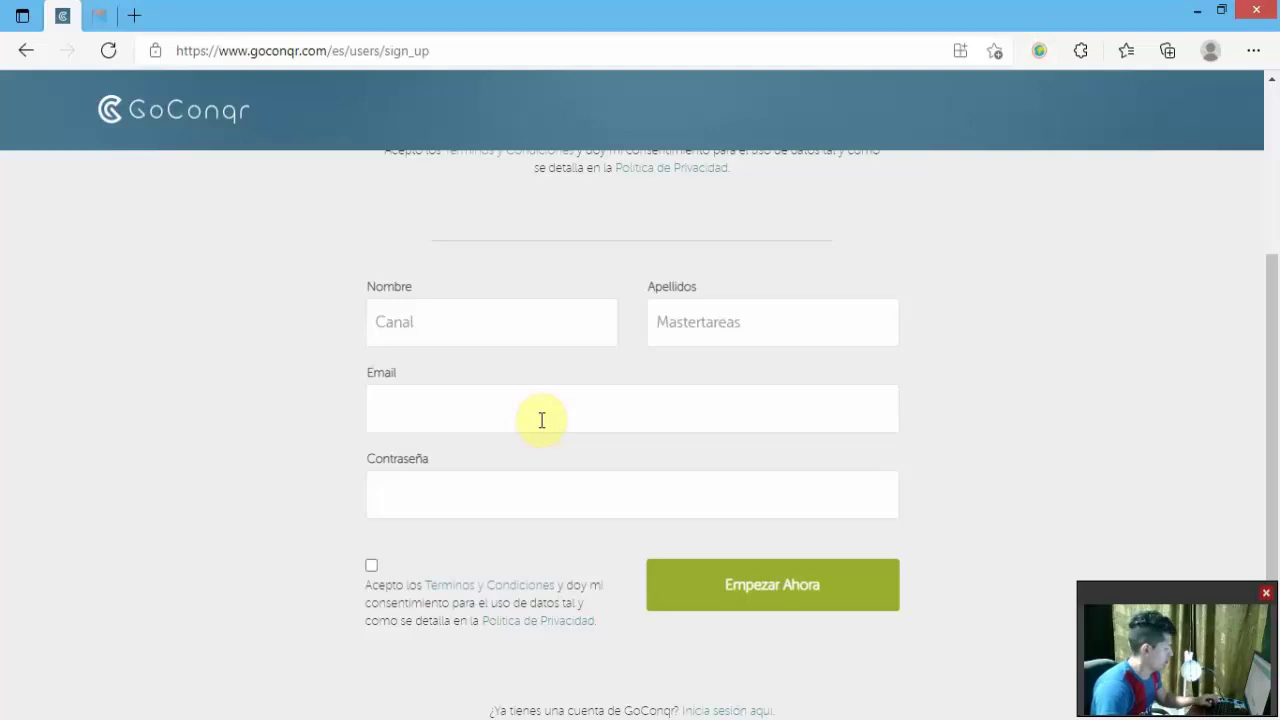
key("ctrl+v")
Enter the account password in the Contraseña field, reveal it briefly to check it, and hide it again
left_click(801, 493)
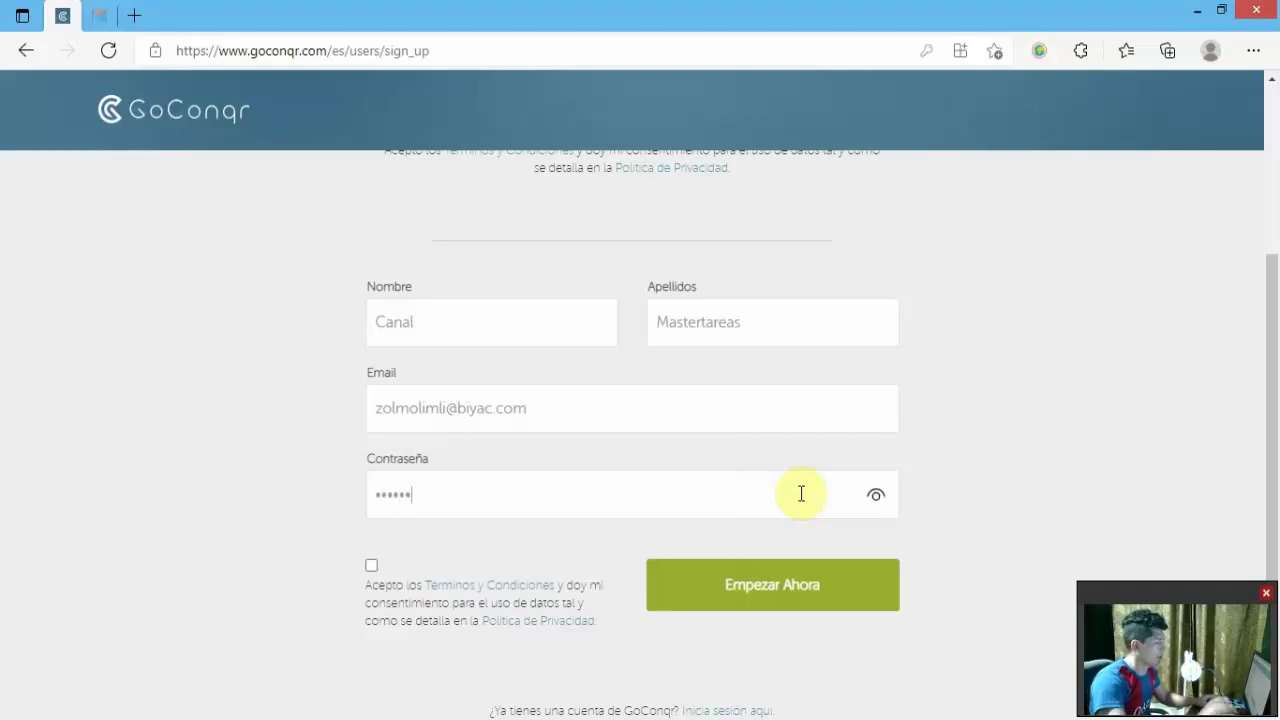
left_click(876, 495)
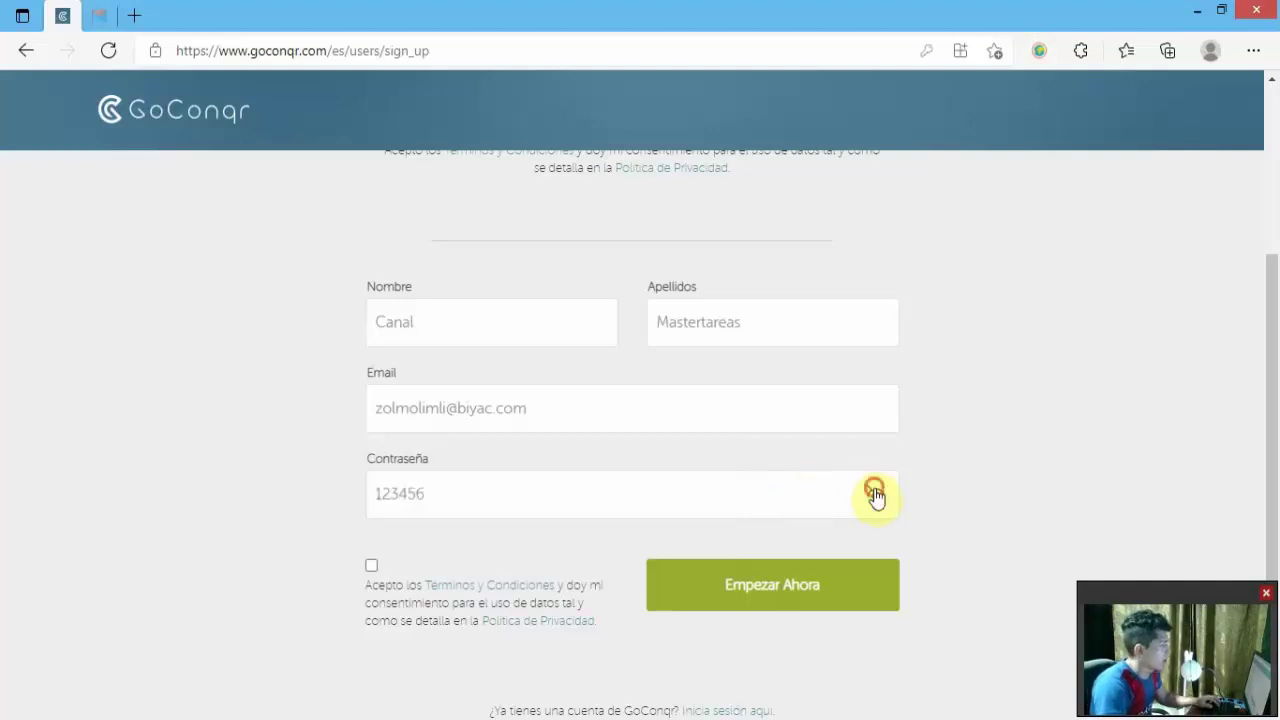
left_click(876, 496)
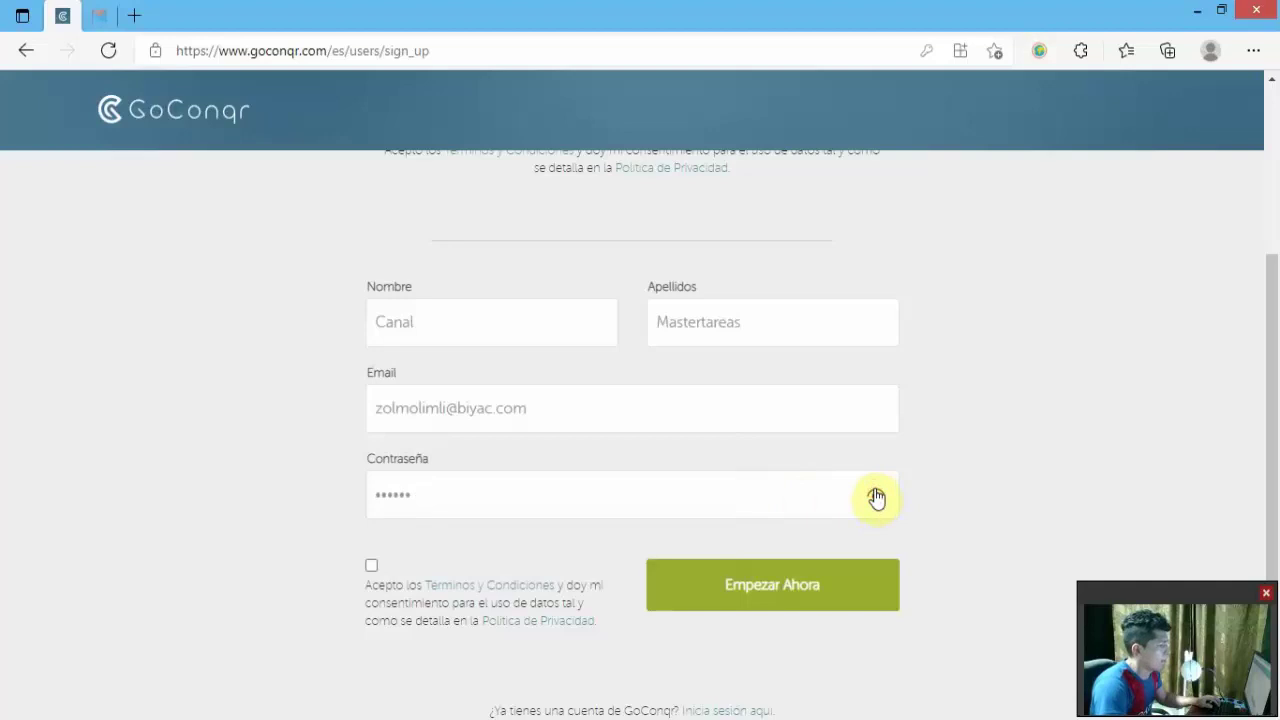
Submit the registration with the terms and conditions accepted, and decline to let the browser save the password
left_click(371, 566)
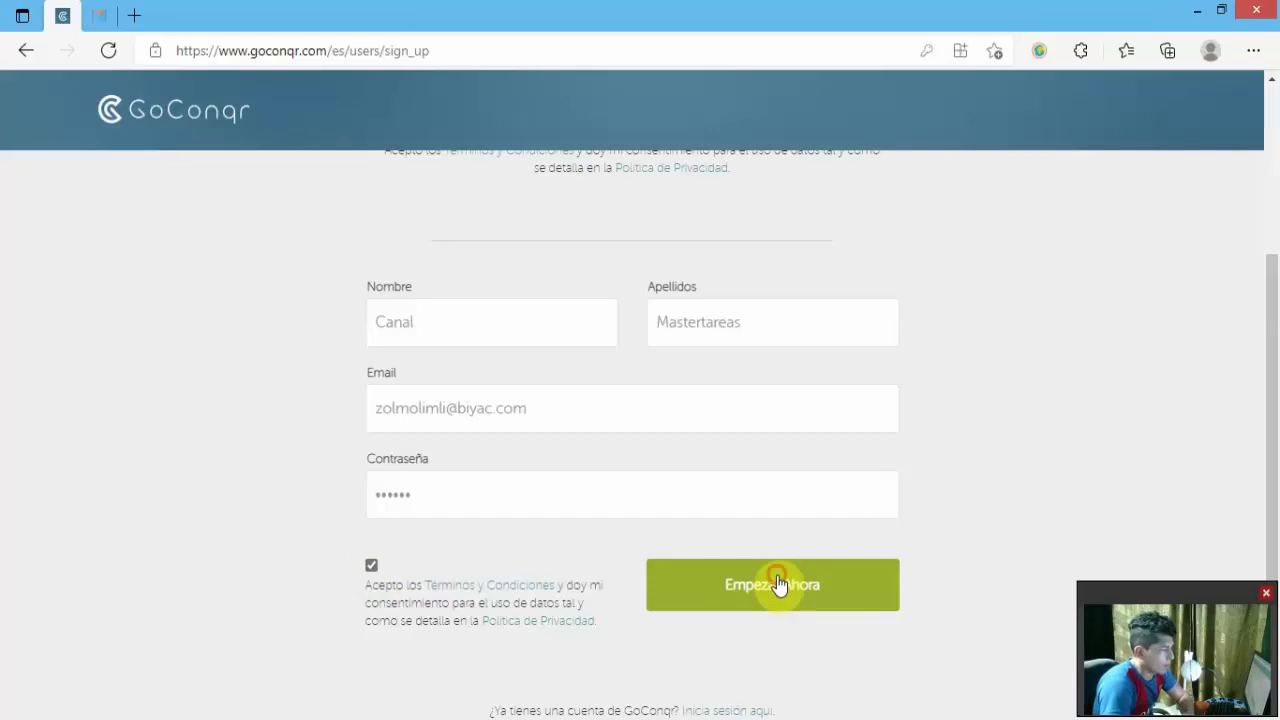
left_click(779, 585)
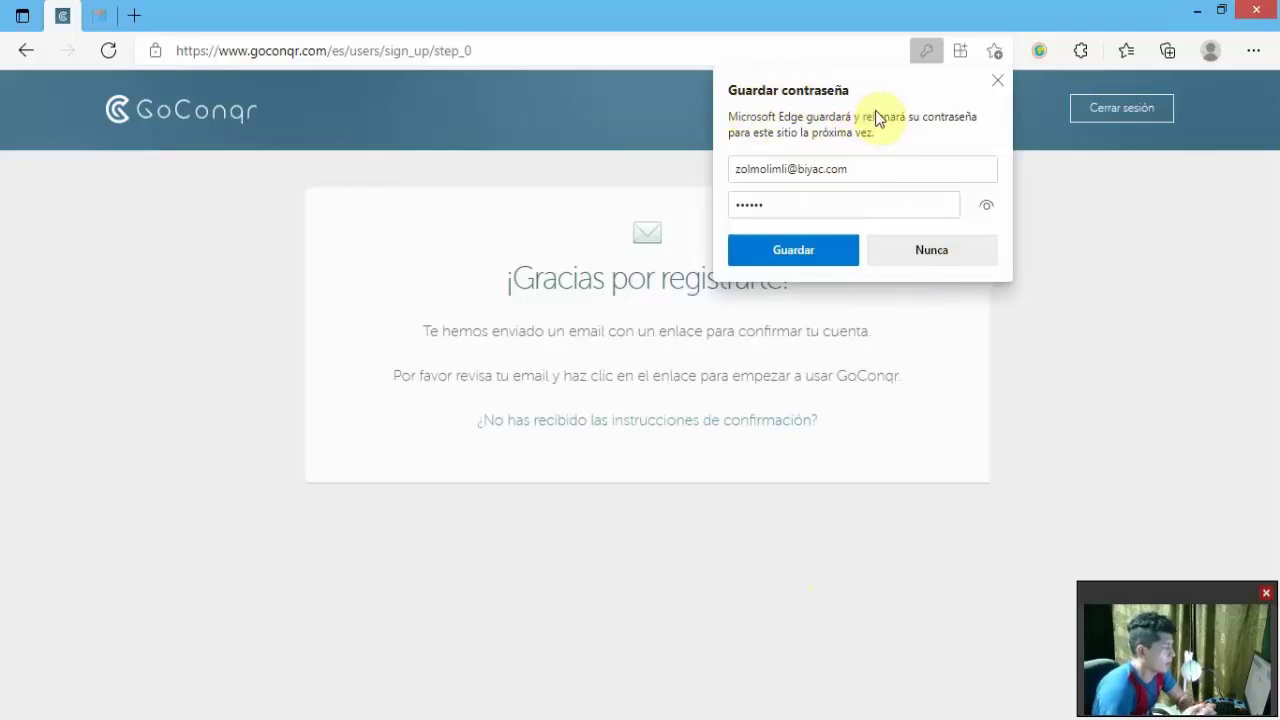
left_click(942, 247)
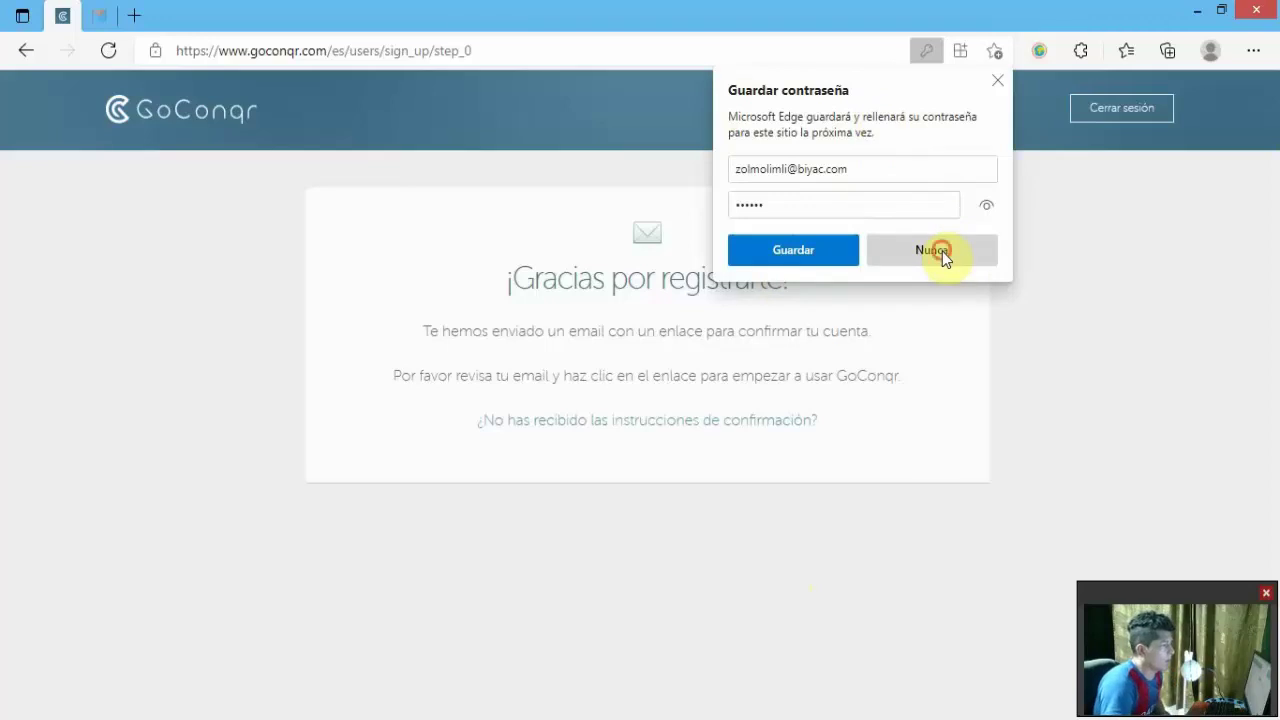
left_click(942, 251)
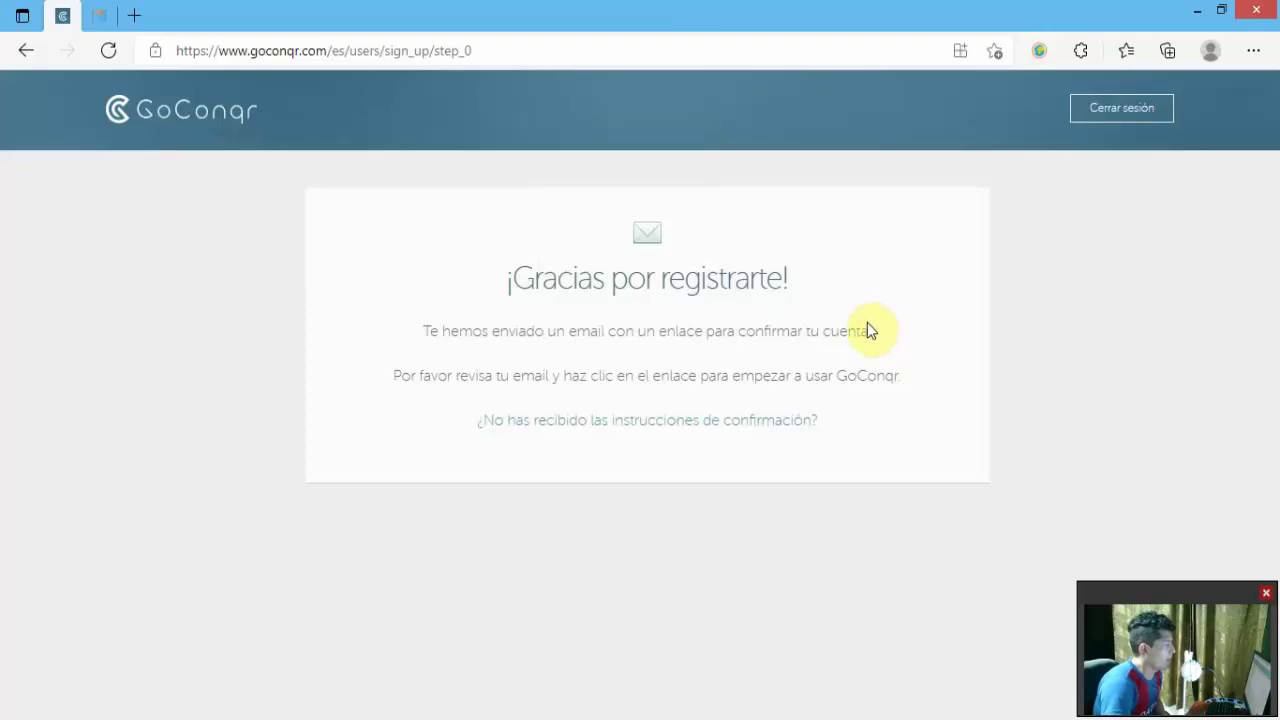
Switch to the Tempail inbox, open the "Instrucciones de confirmación" e-mail, and confirm the GoConqr account from it
left_click(101, 18)
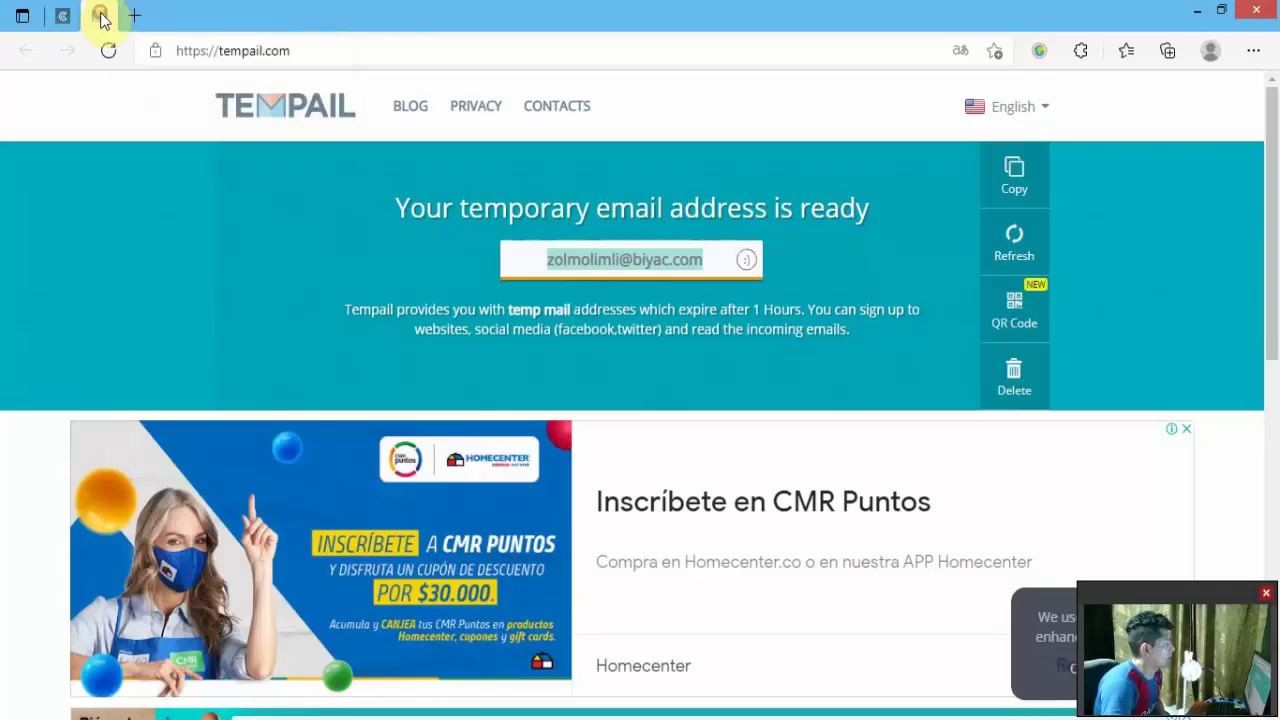
scroll(503, 251, "down", 5)
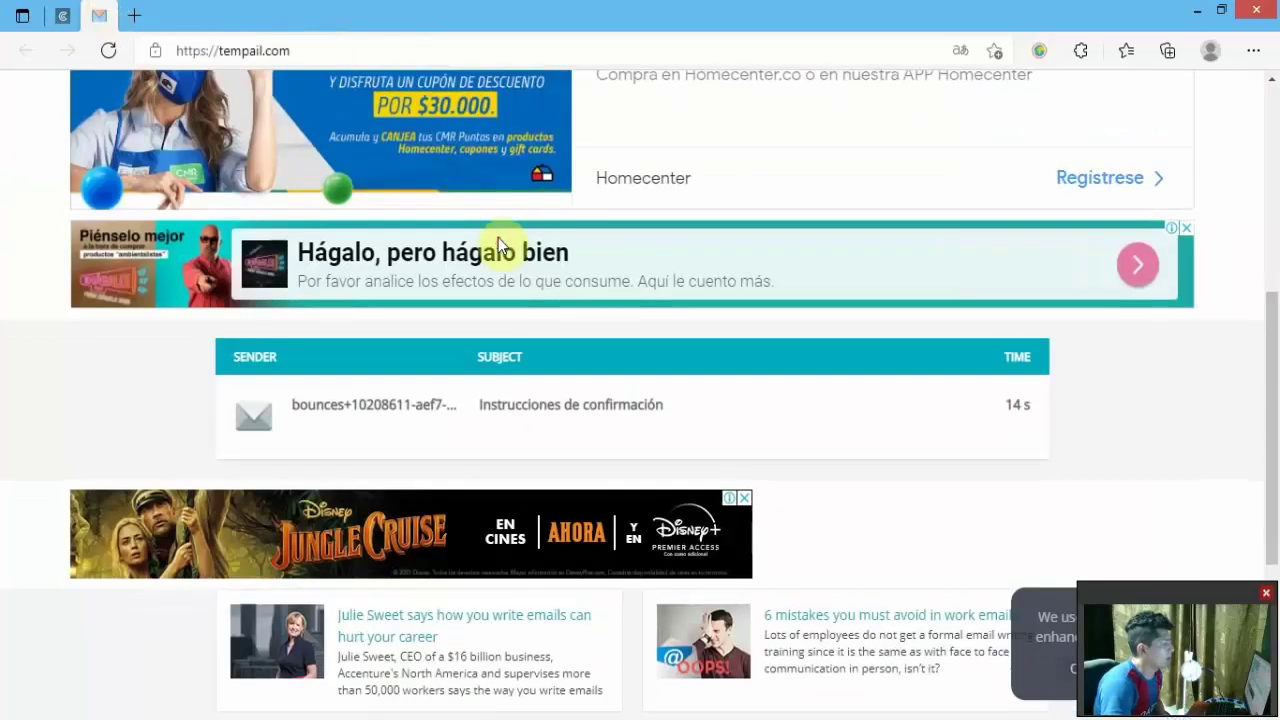
left_click(577, 410)
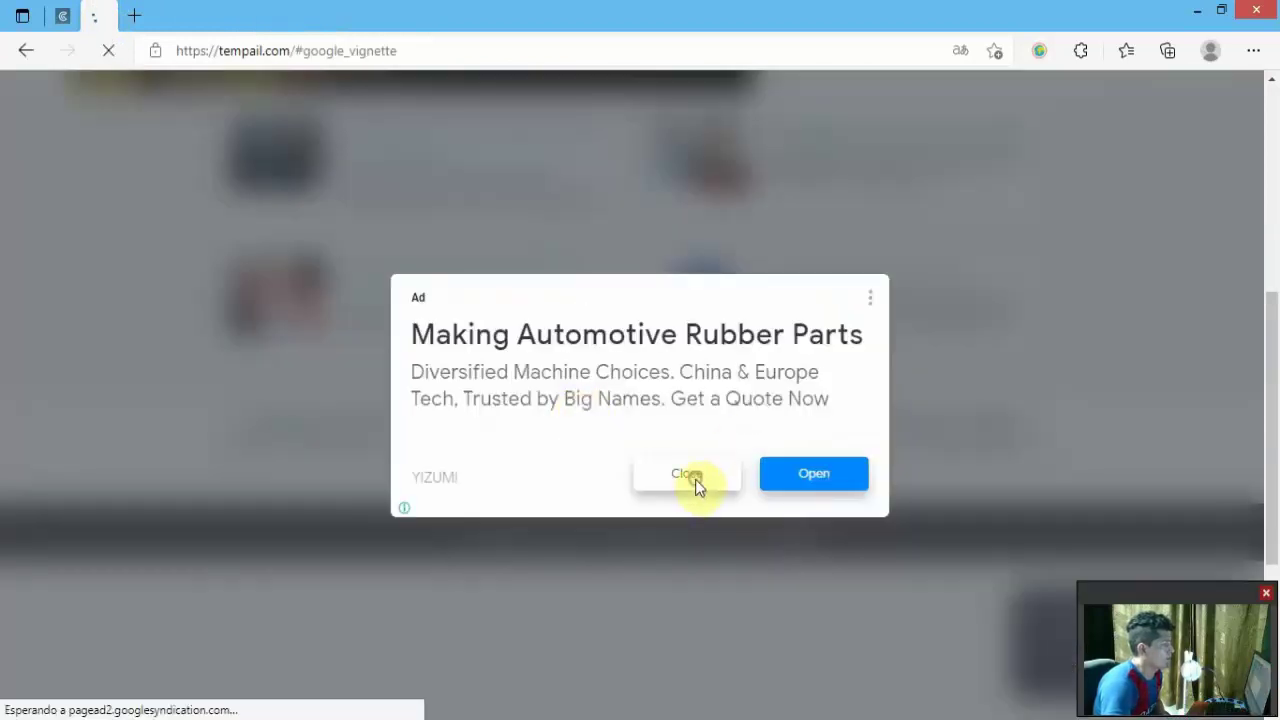
left_click(695, 479)
scroll(641, 240, "down", 3)
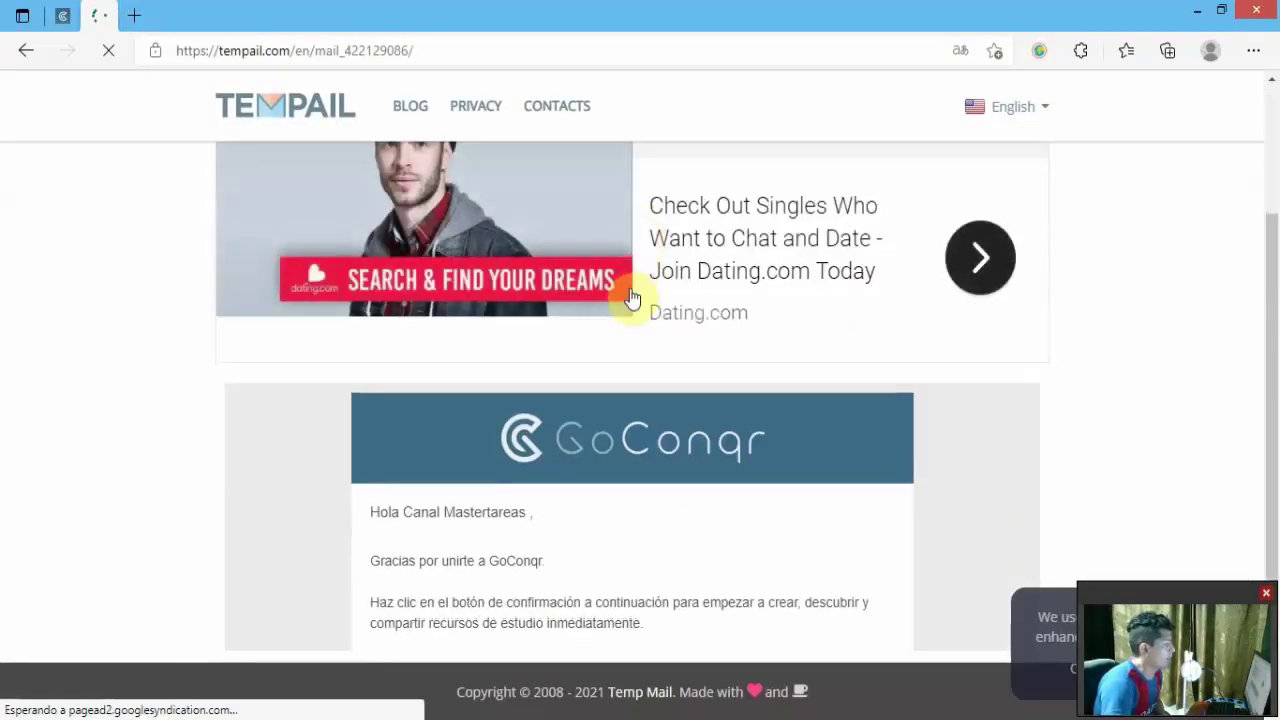
scroll(623, 391, "down", 3)
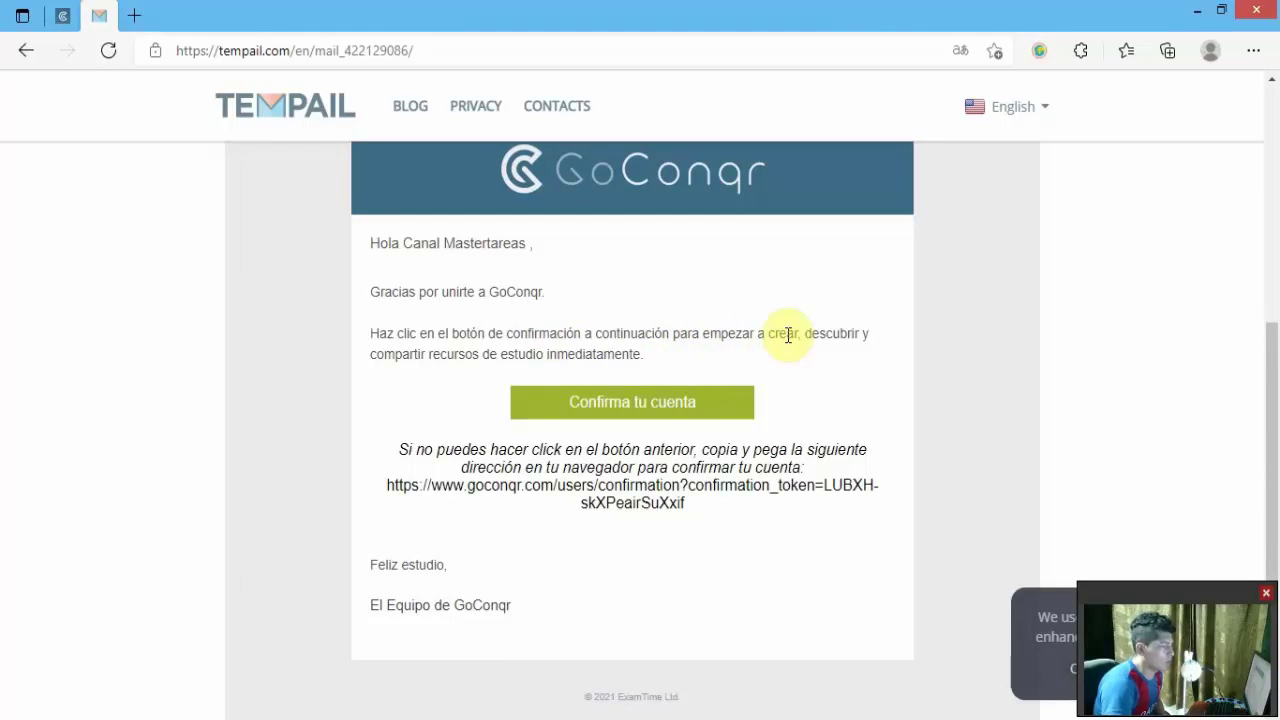
left_click(640, 405)
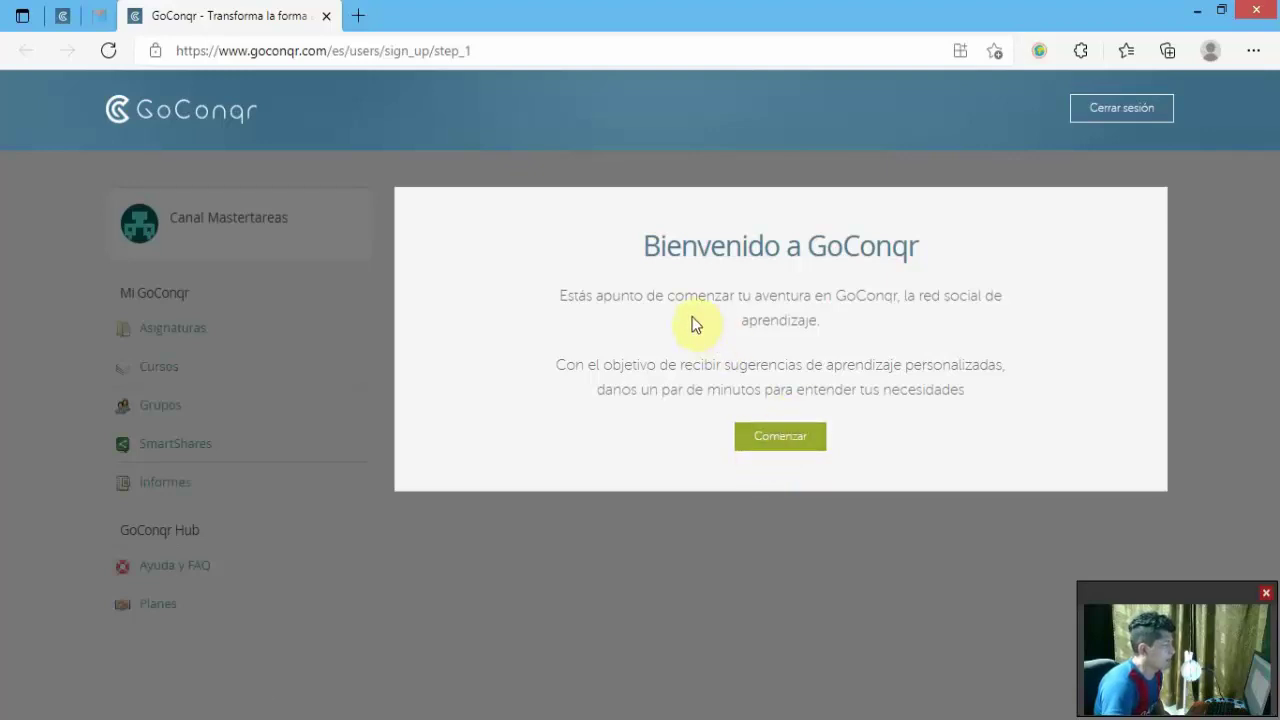
Set the profile's purpose to Estudiar at Pregrado level and continue through the personalisation to the subject selection
left_click(784, 445)
scroll(774, 434, "down", 1)
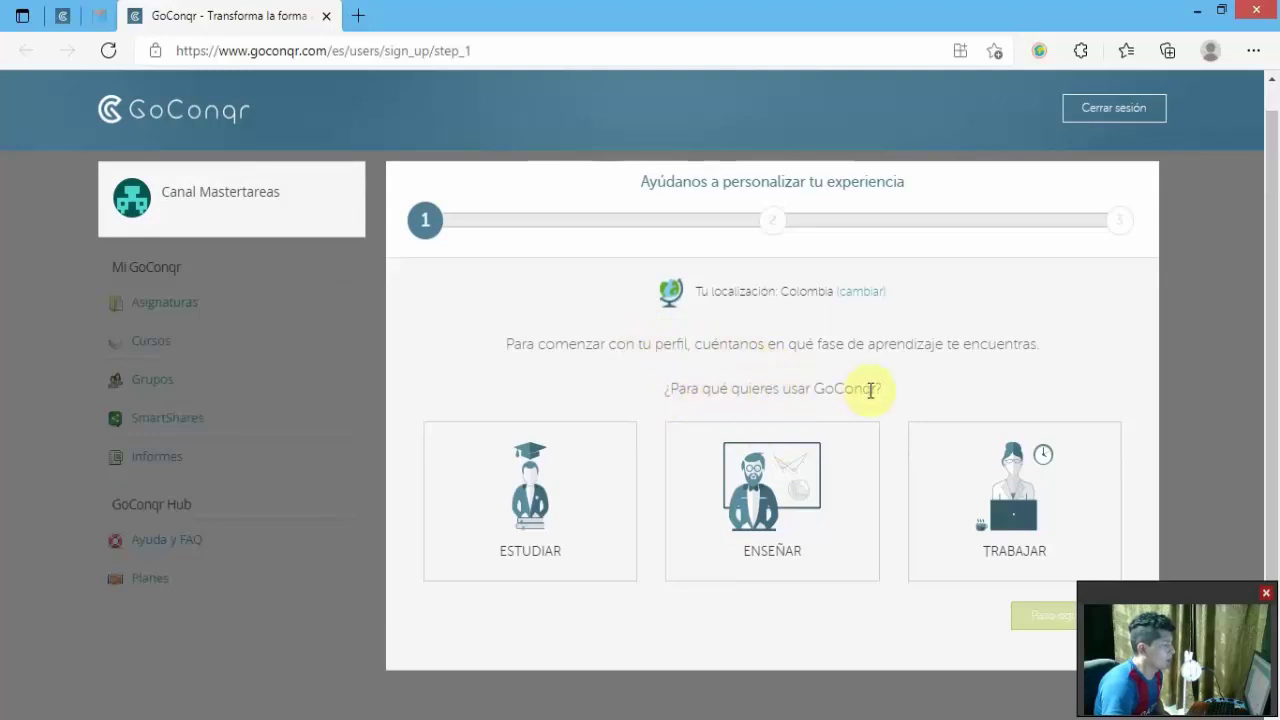
left_click(571, 520)
scroll(660, 510, "down", 1)
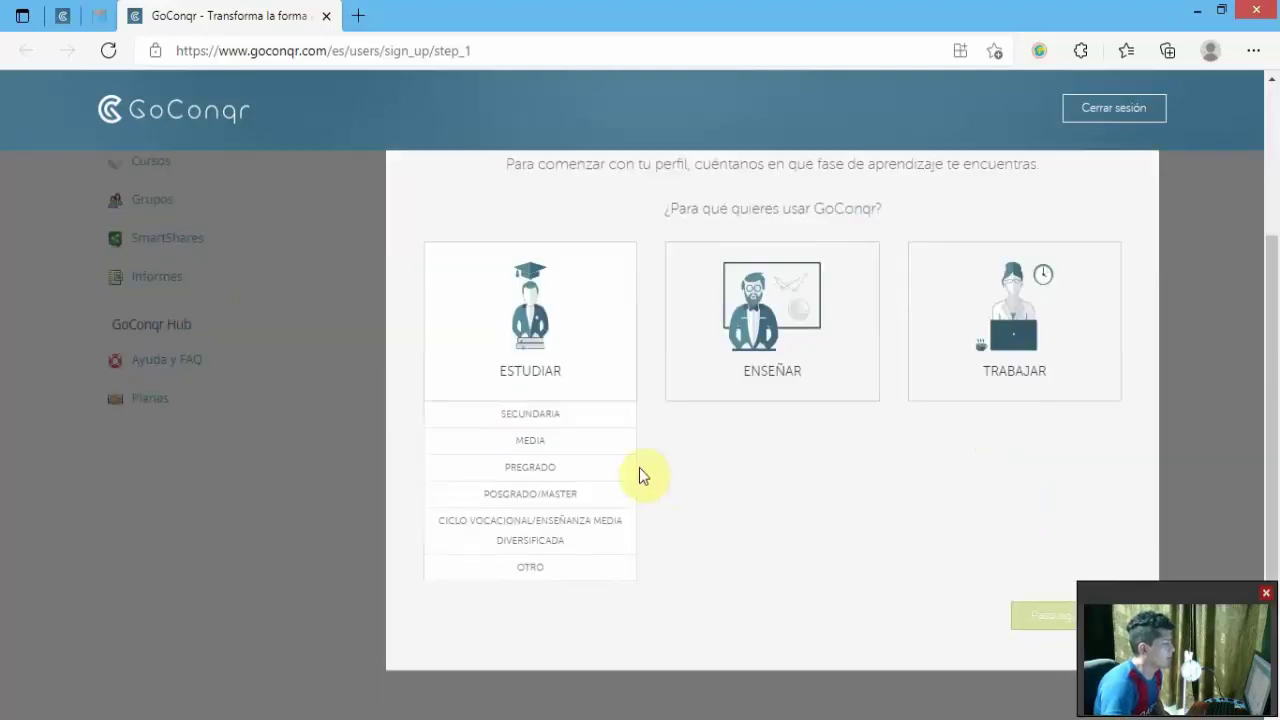
left_click(532, 474)
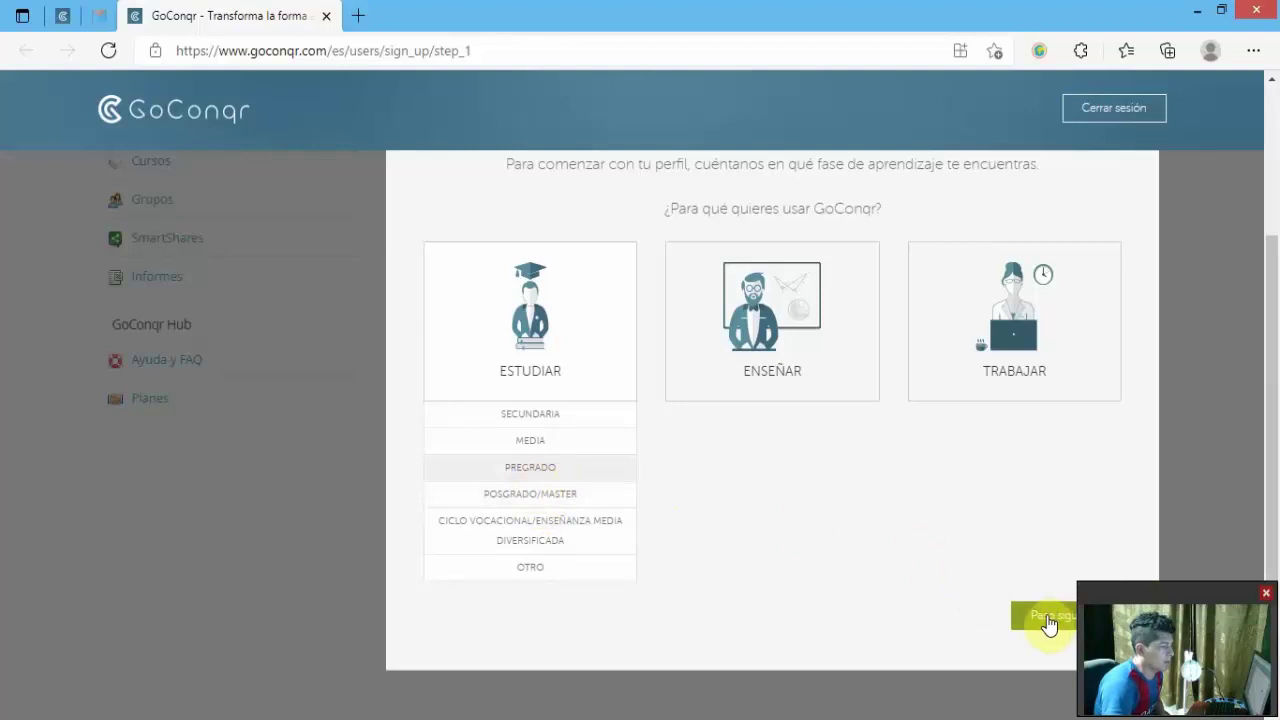
left_click_drag(1089, 594, 1067, 90)
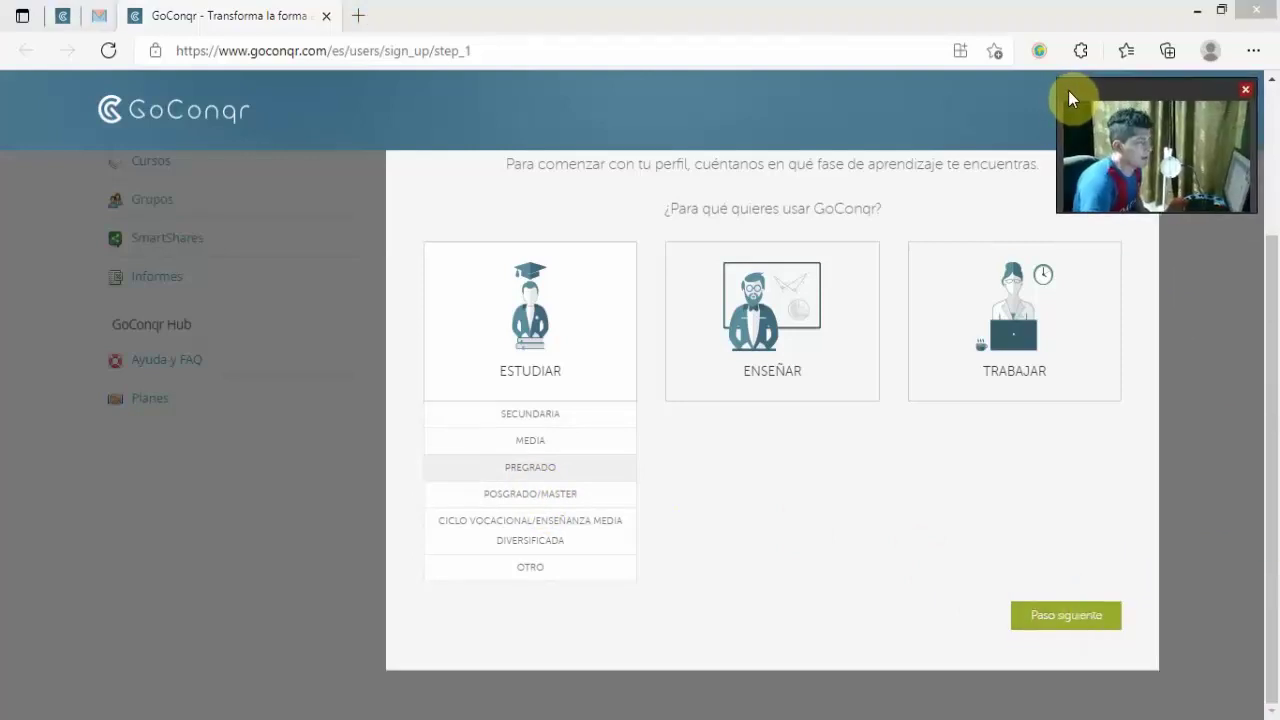
left_click(1031, 622)
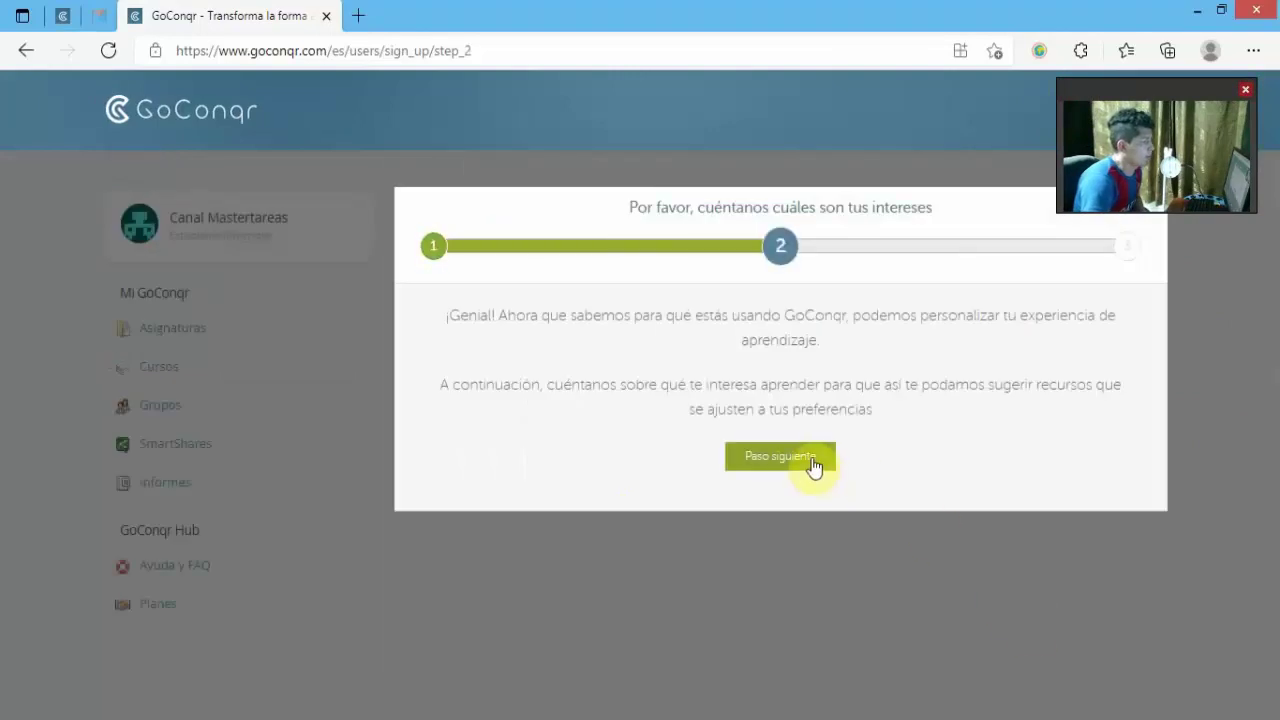
left_click(765, 458)
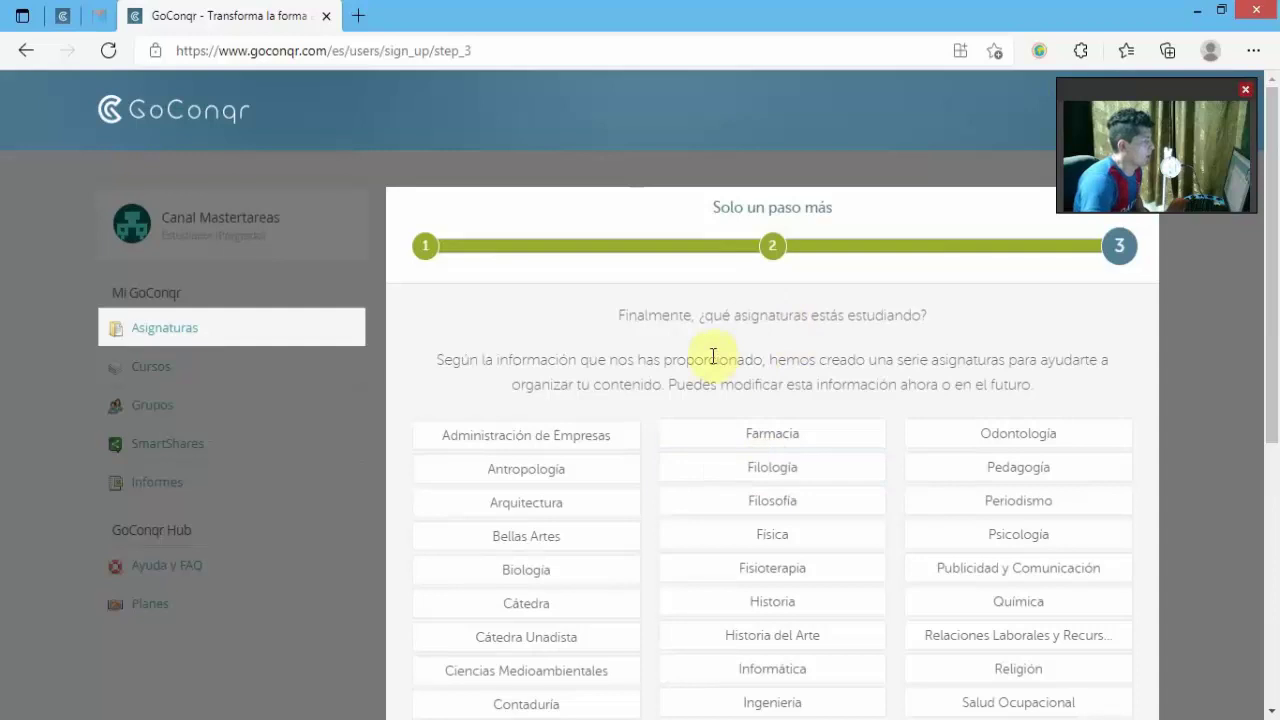
Finish the profile personalisation with Química and Matemáticas as subjects, and decline the content notifications
scroll(855, 330, "down", 2)
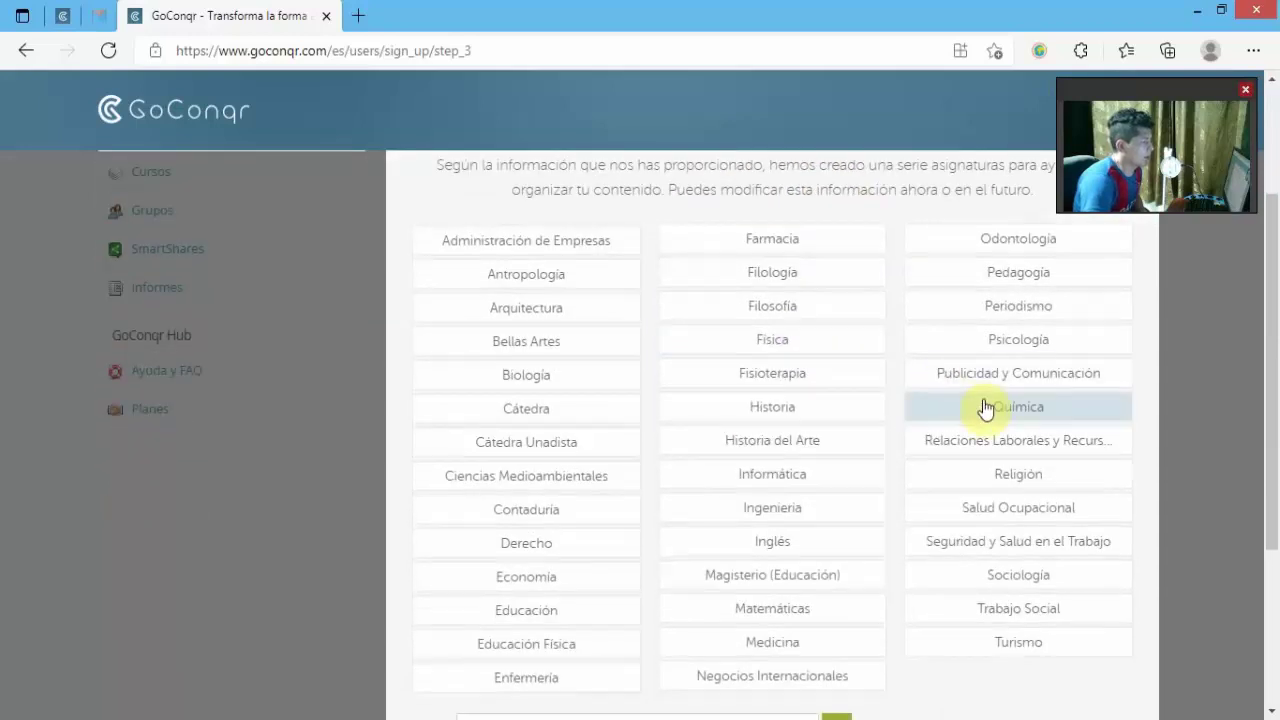
left_click(985, 407)
scroll(870, 460, "down", 2)
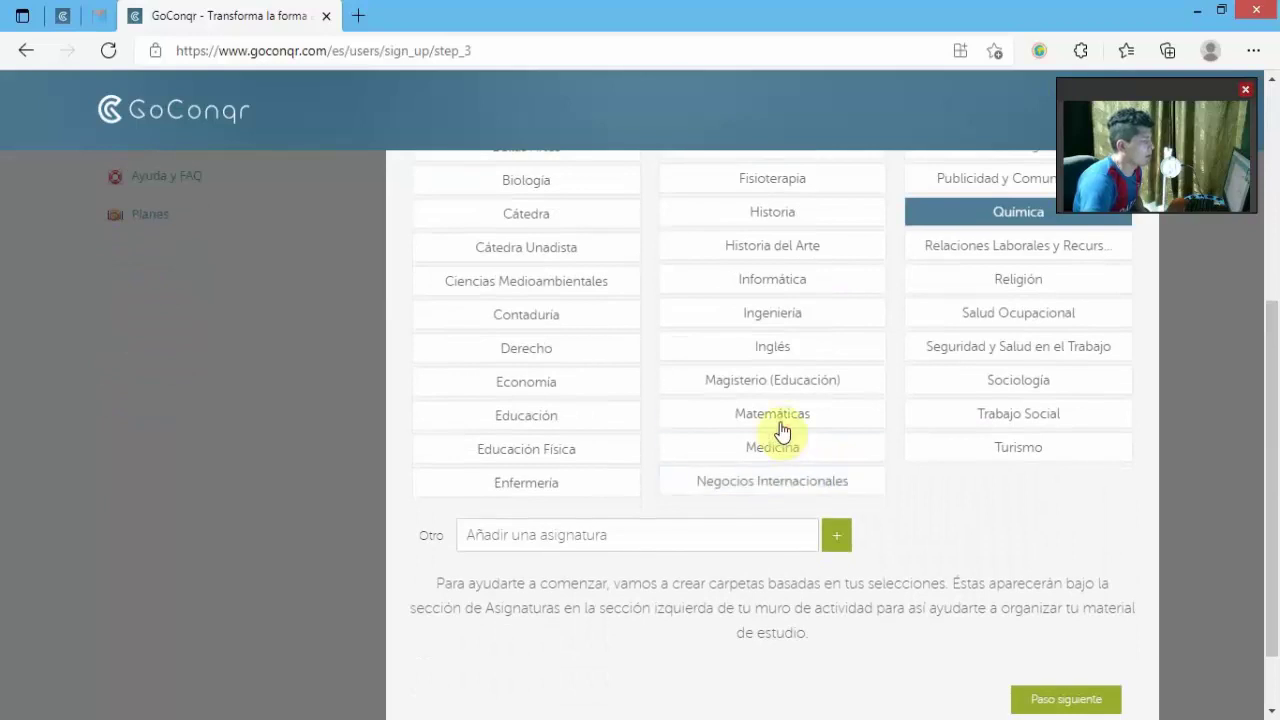
left_click(780, 428)
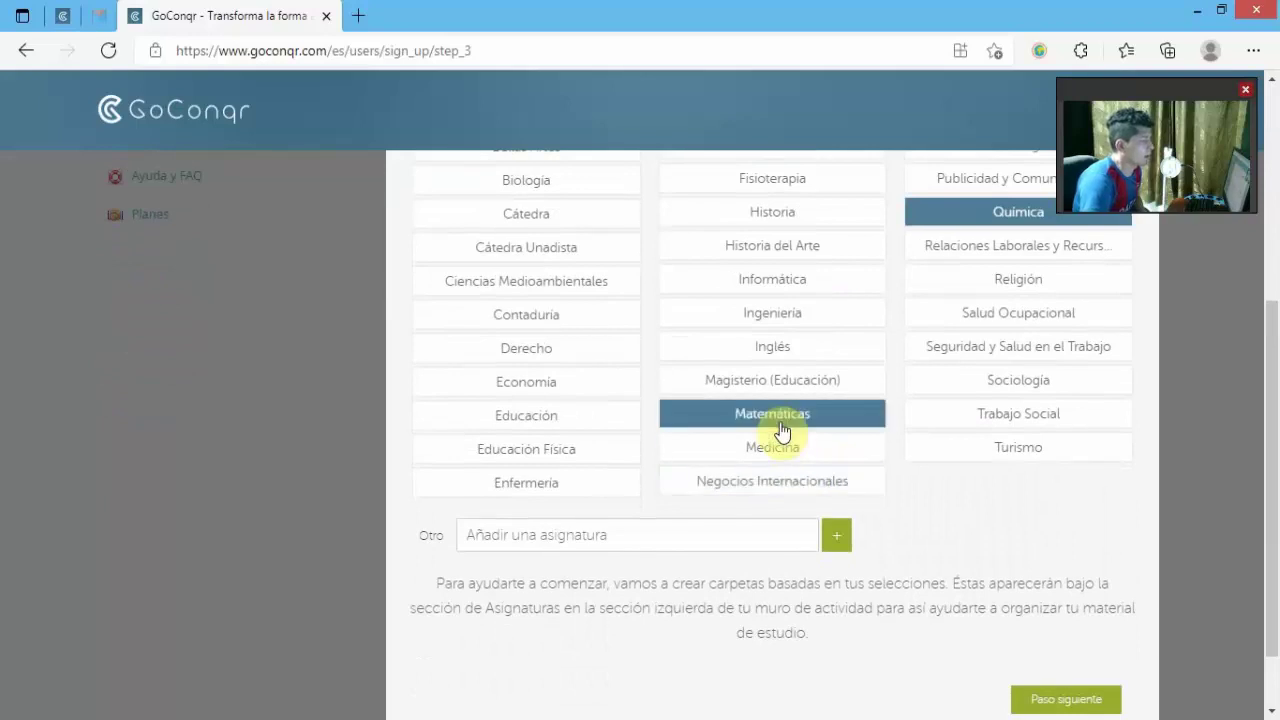
left_click(1036, 695)
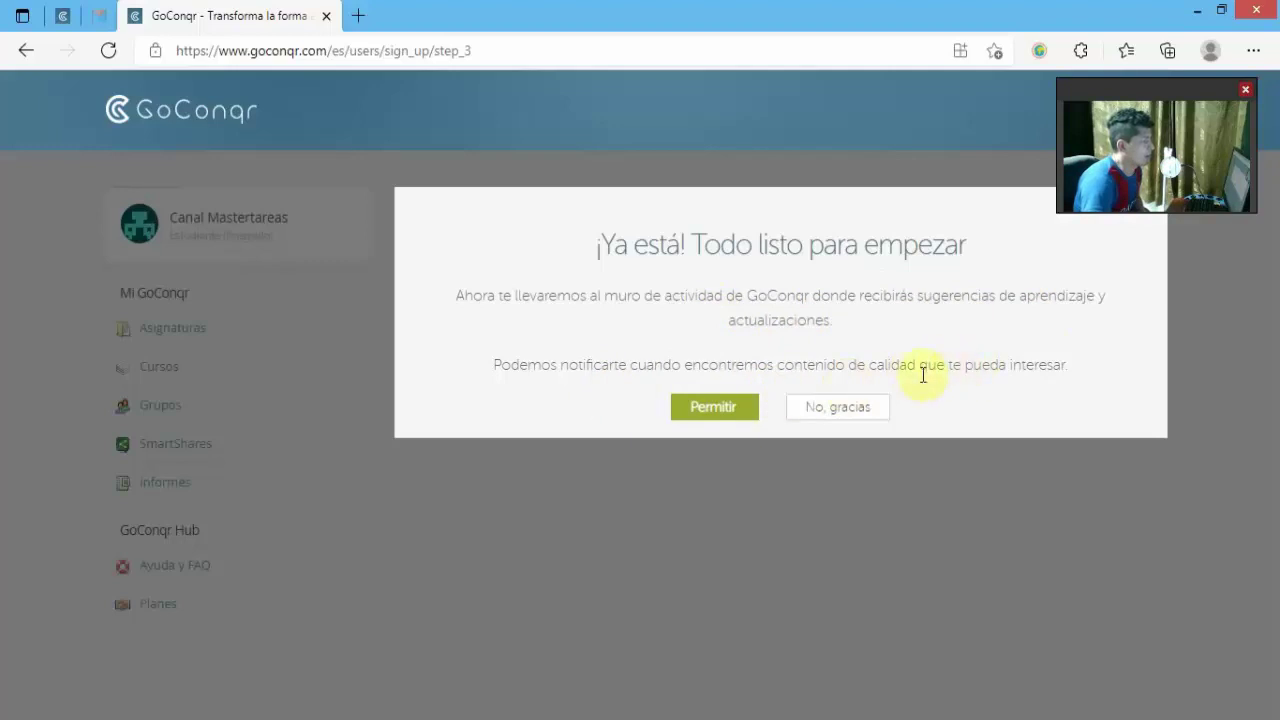
left_click(852, 407)
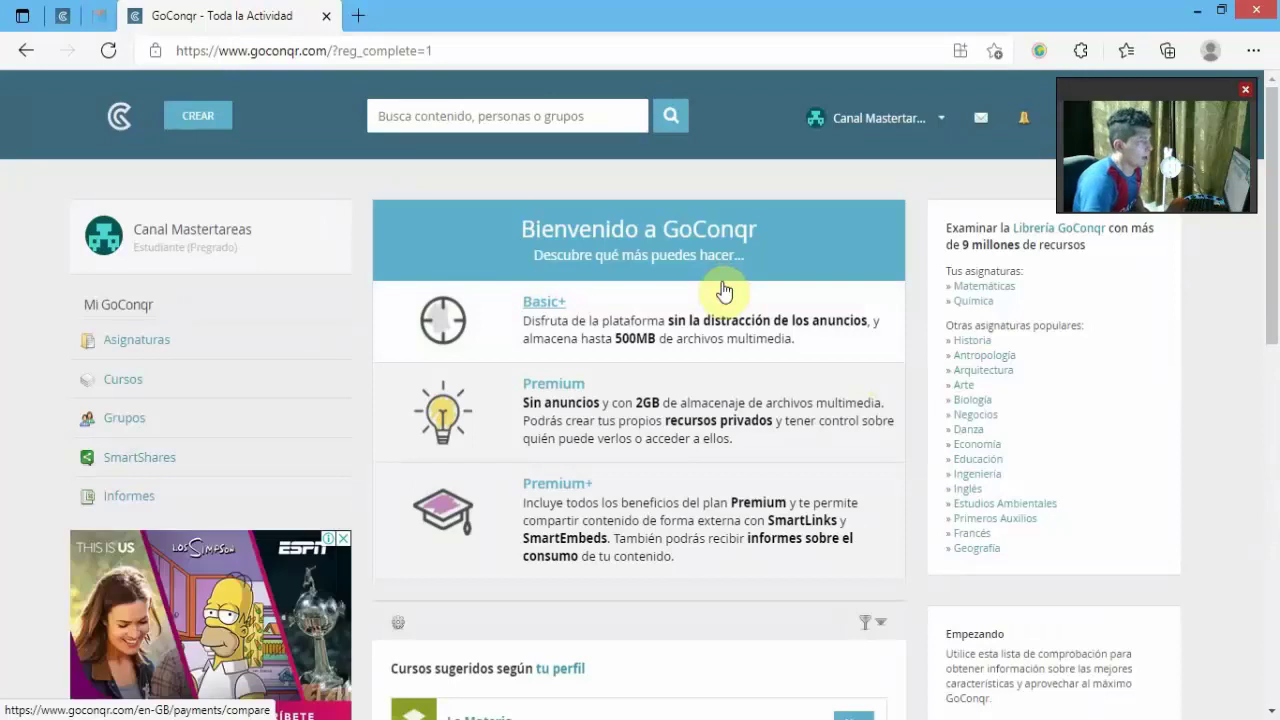
Create a new Mapa Mental and set the text of its central node to "Cerebro Humano"
left_click(200, 118)
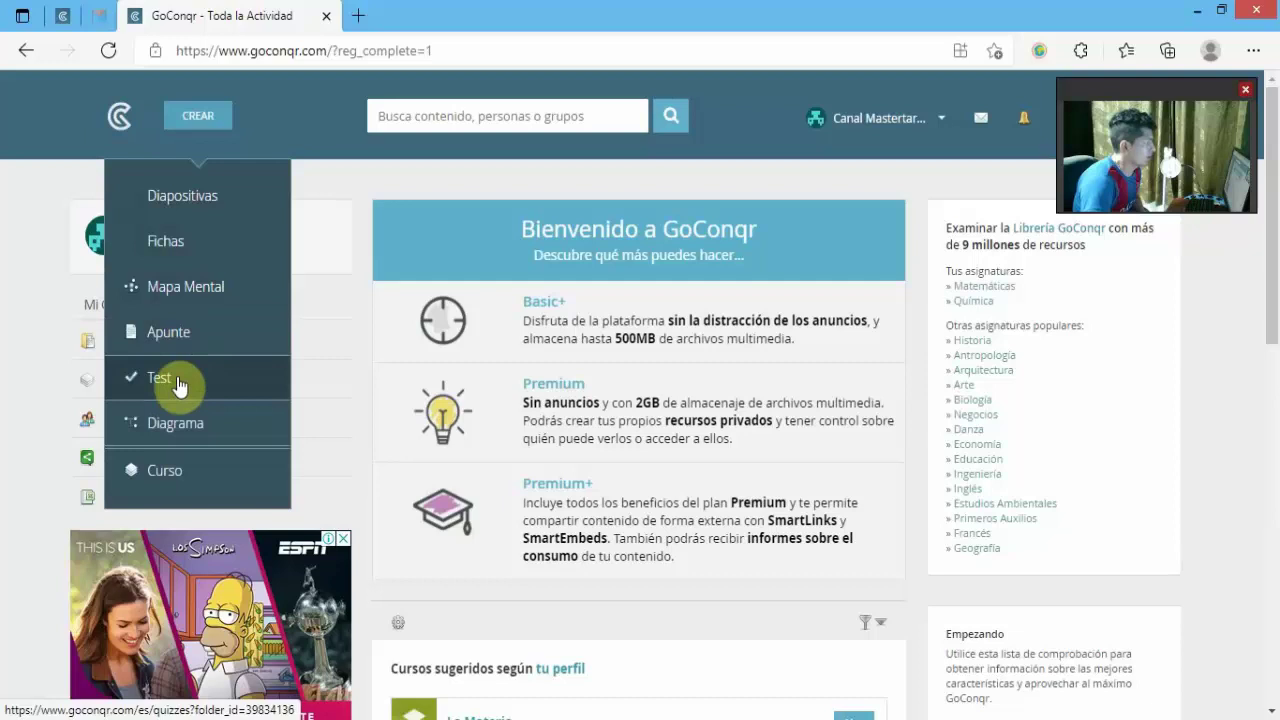
left_click(184, 298)
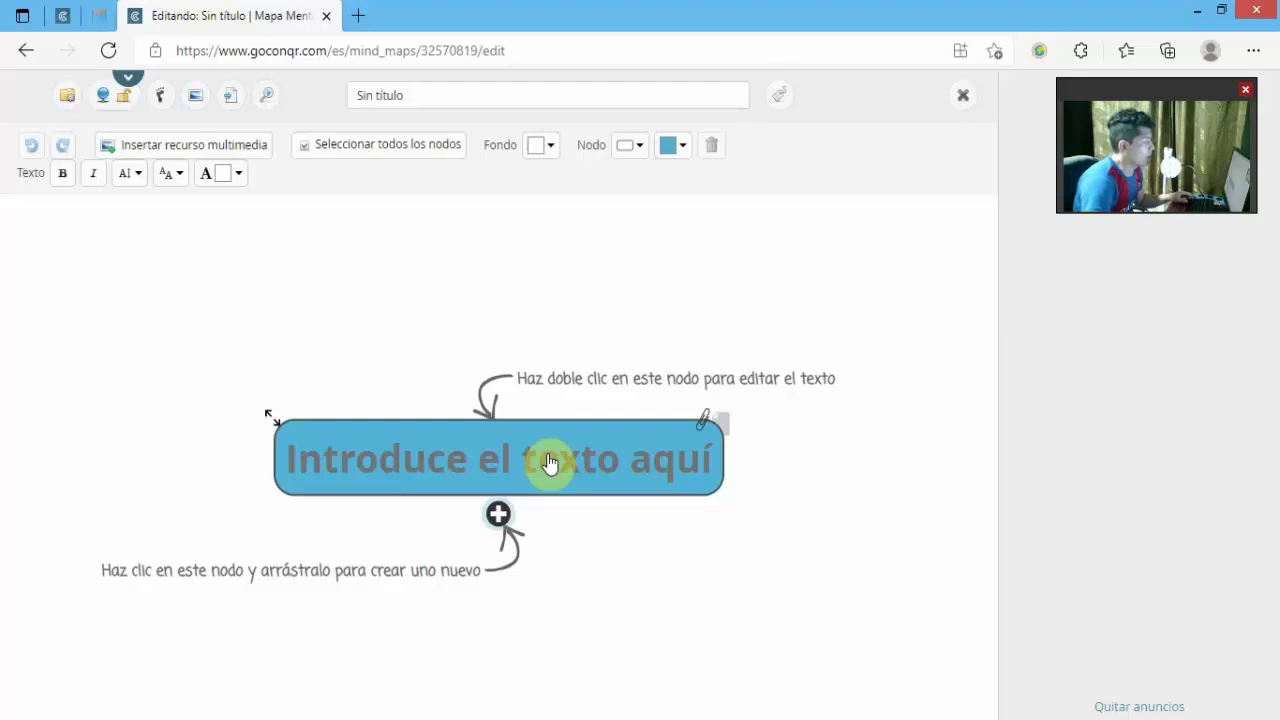
left_click_drag(549, 462, 612, 466)
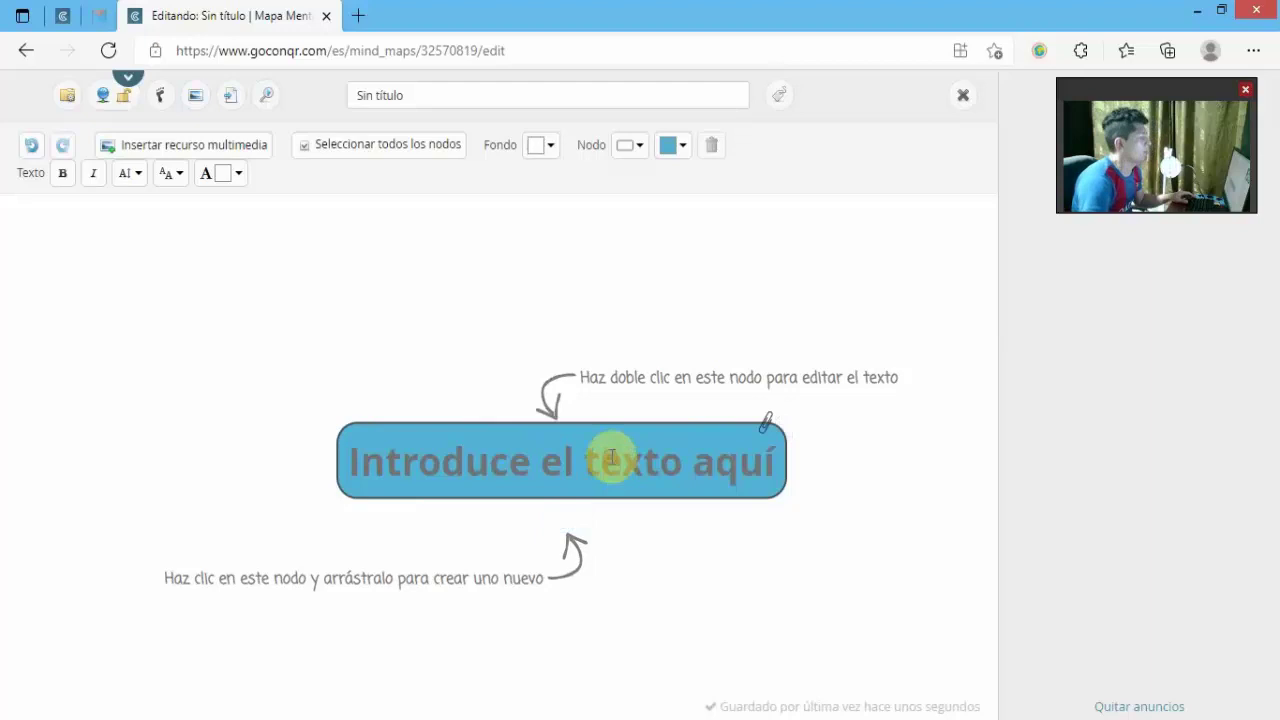
double_click(612, 462)
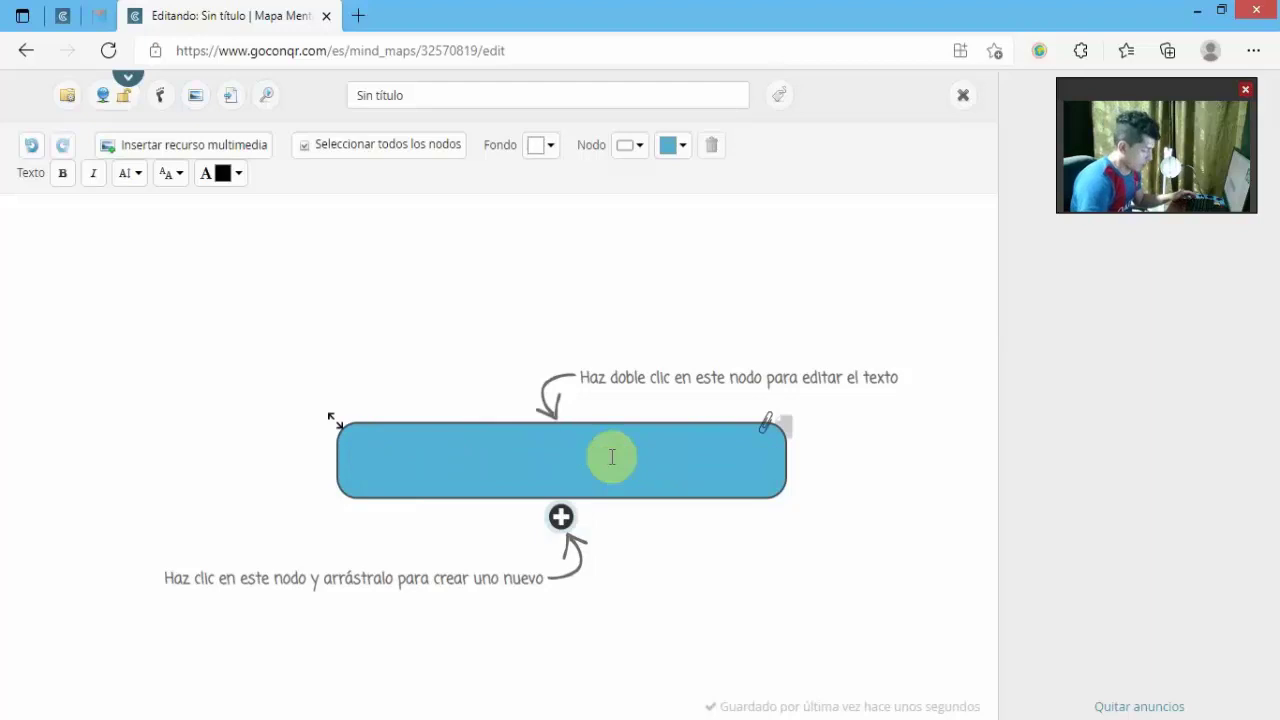
type("C")
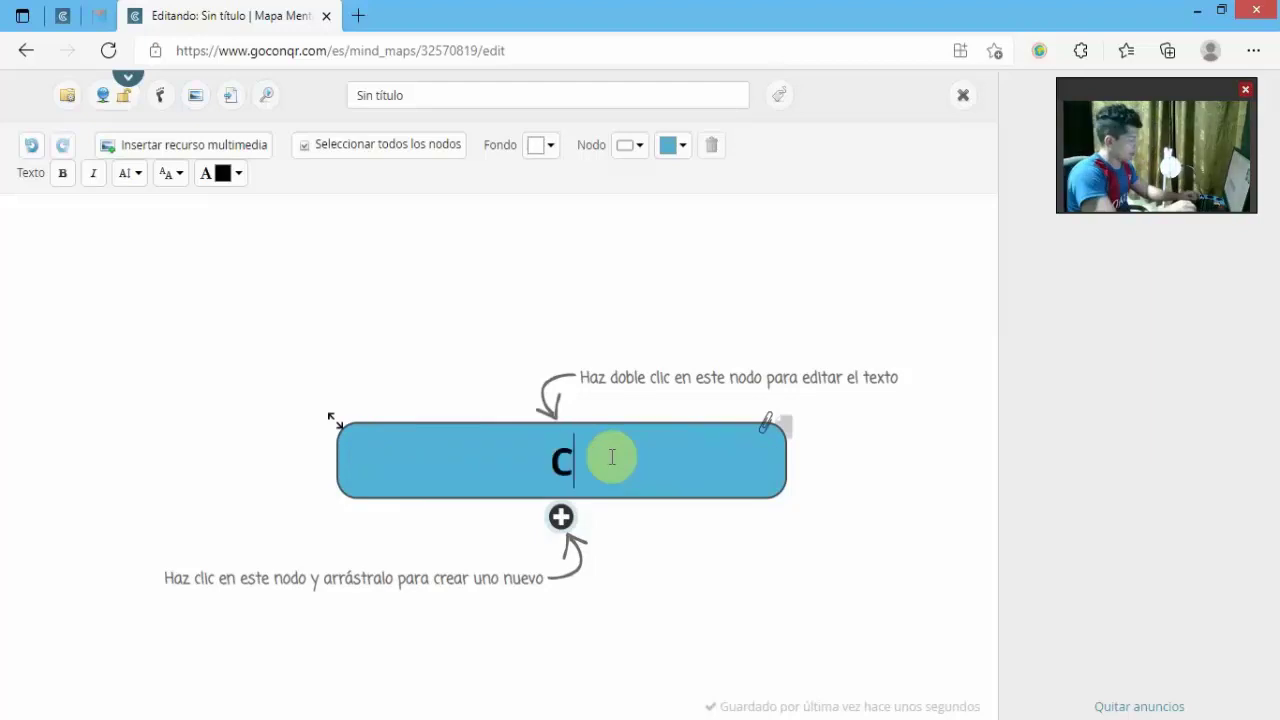
type("erebro Humanoi")
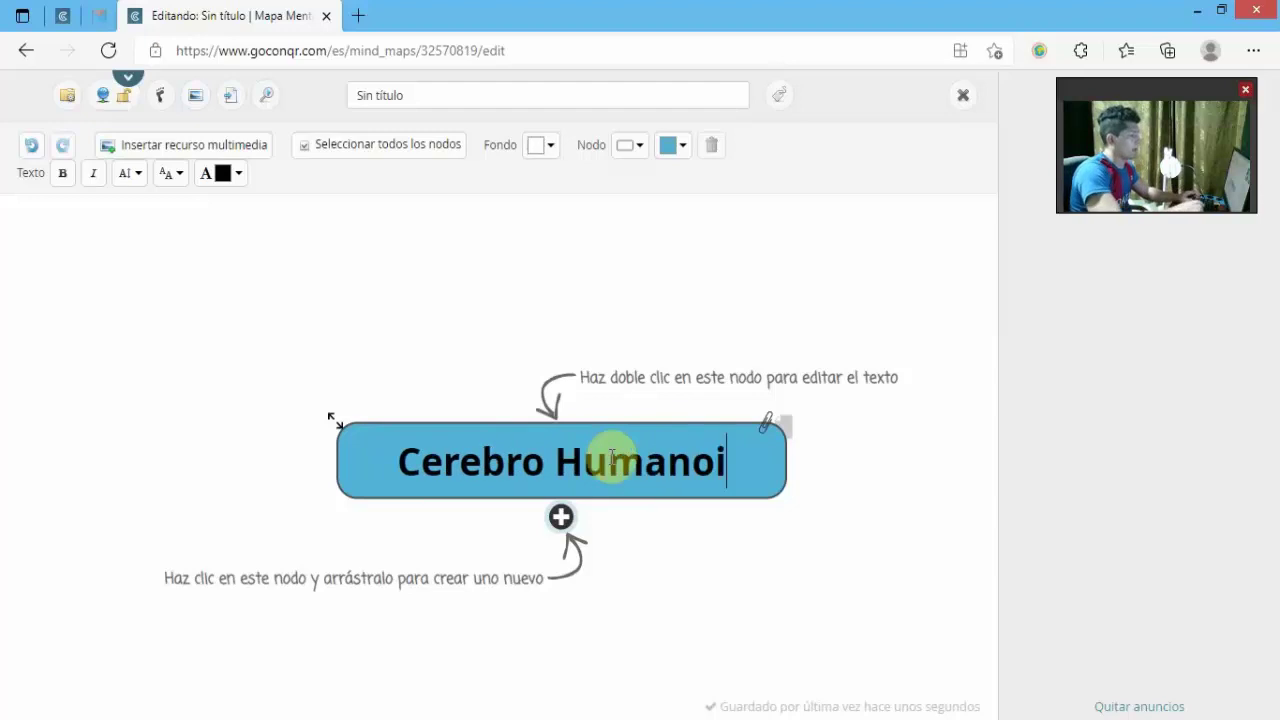
key("BackSpace")
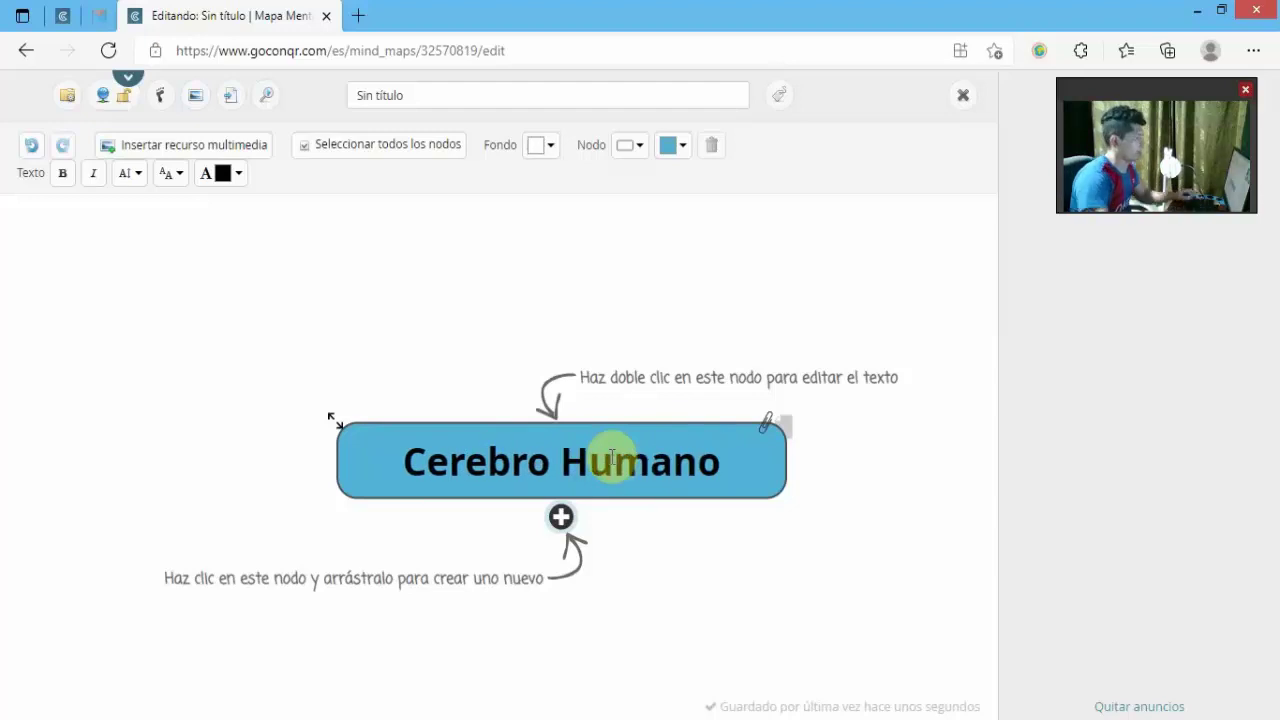
left_click(691, 546)
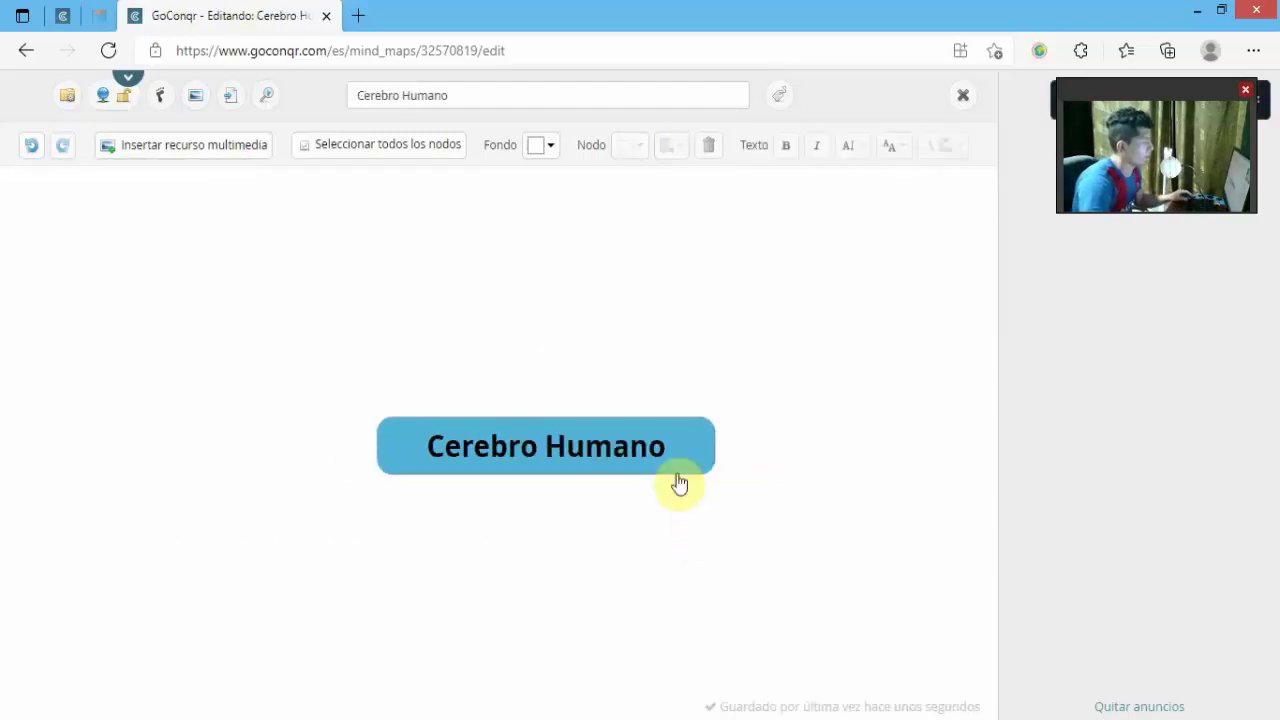
Add a child node above the Cerebro Humano node and label it "Lóbulo Temporal"
mouse_move(667, 462)
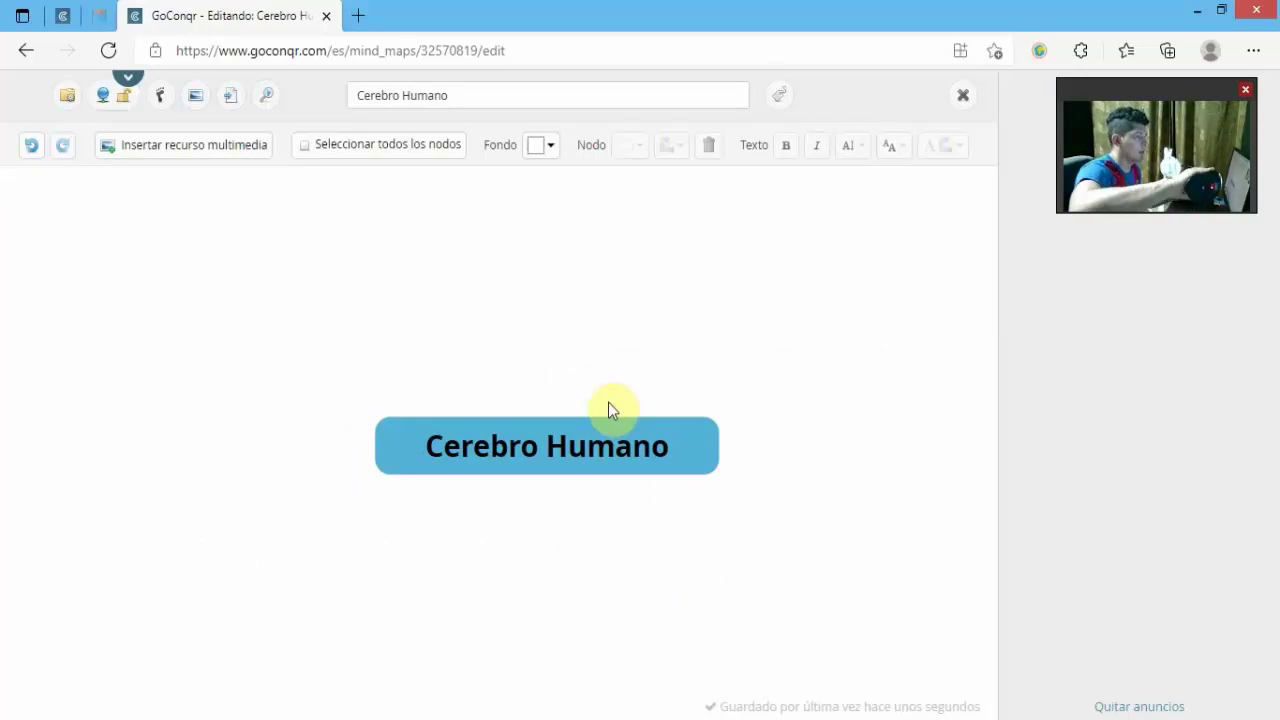
mouse_move(608, 402)
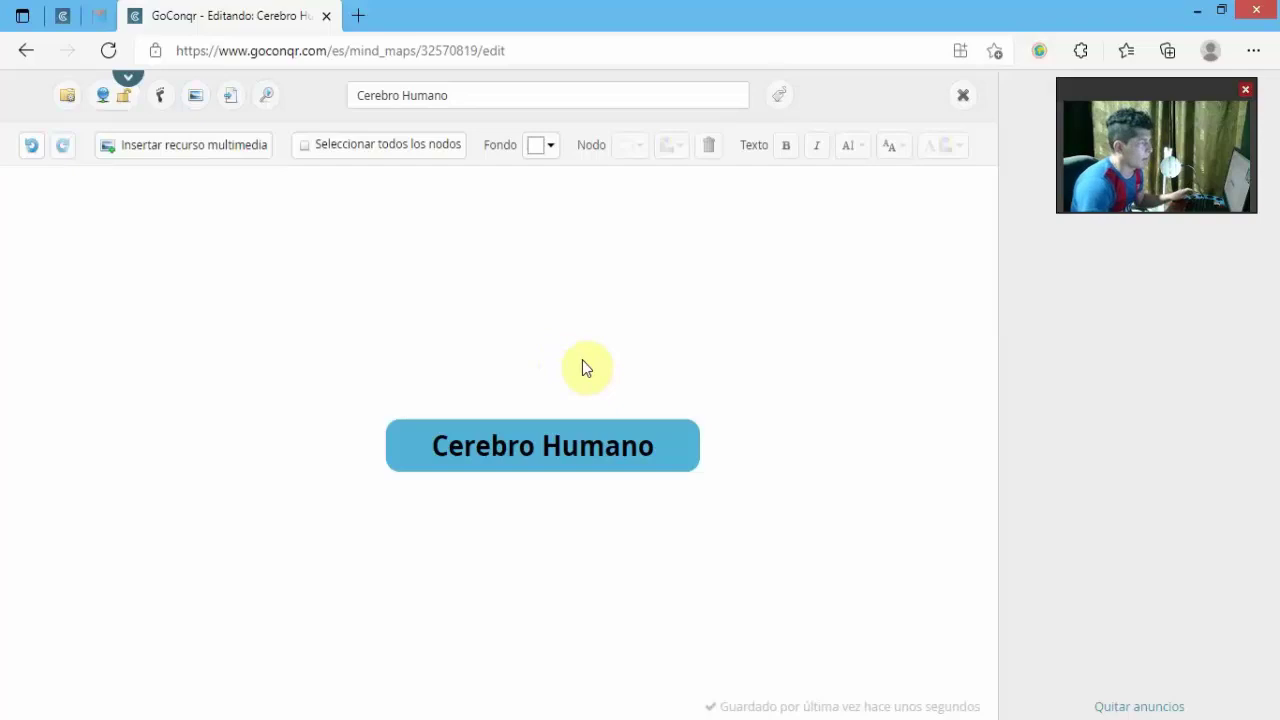
left_click(531, 440)
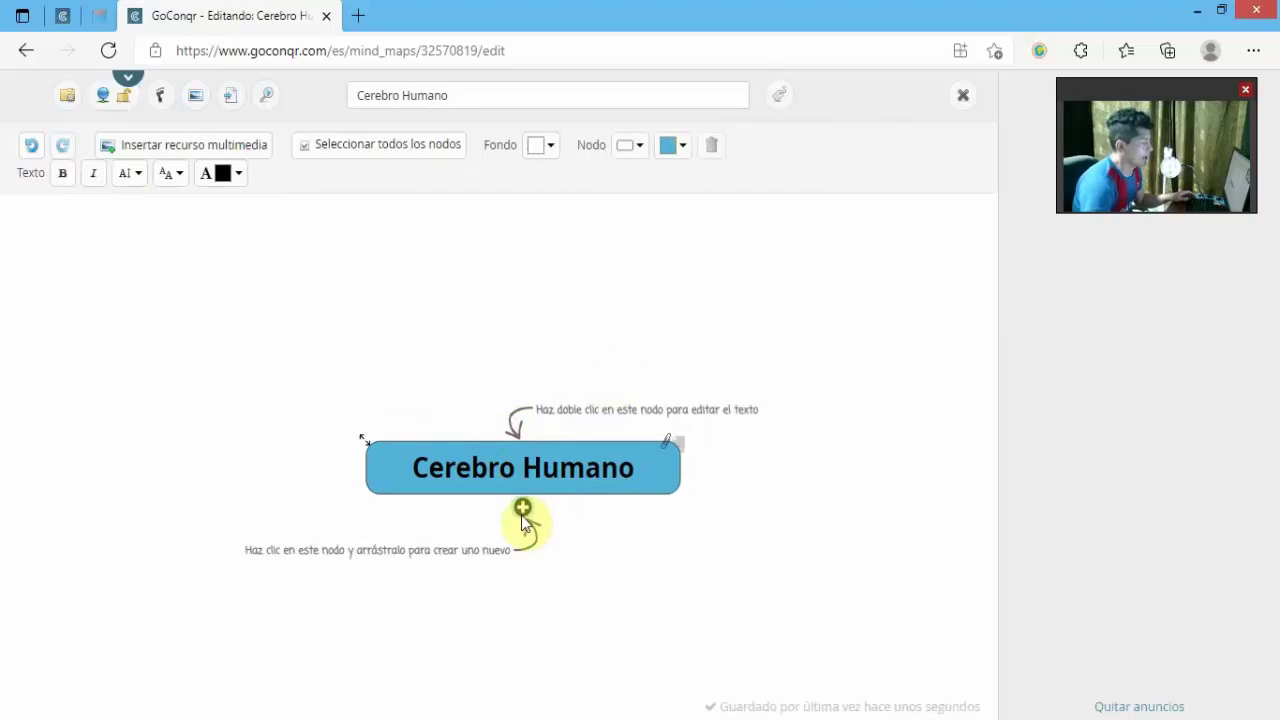
left_click_drag(522, 514, 610, 300)
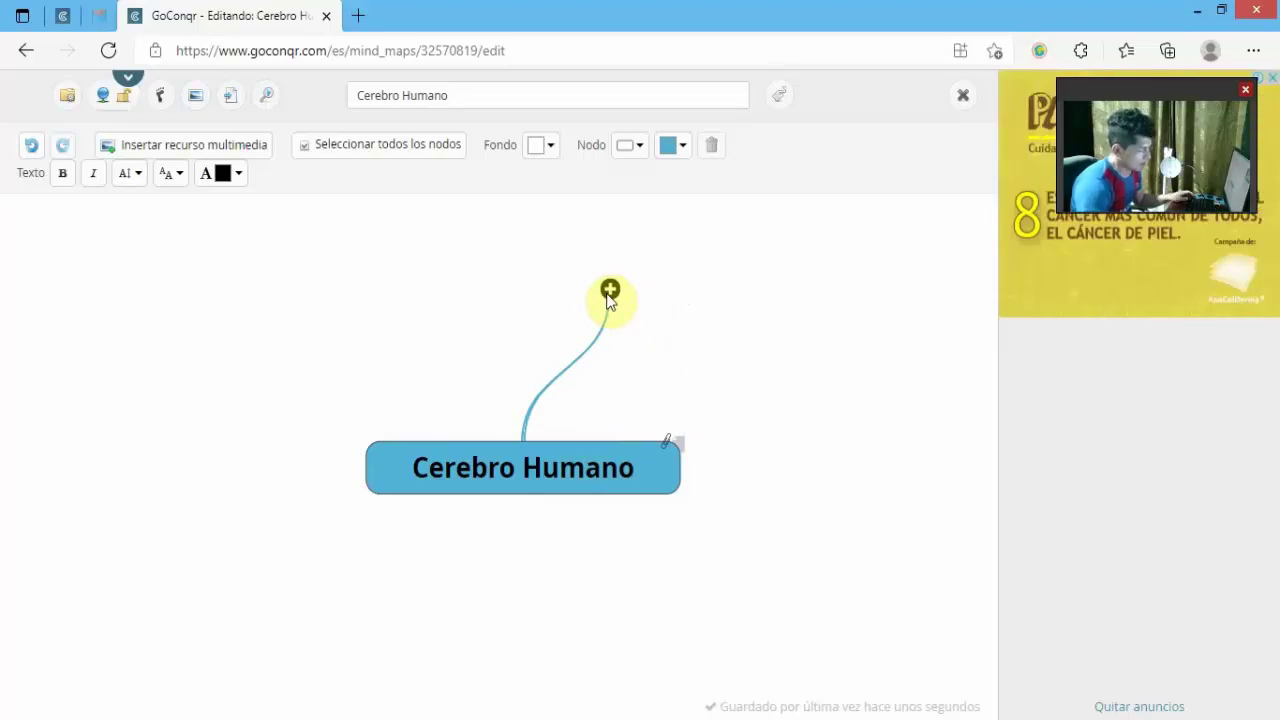
left_click_drag(610, 300, 623, 291)
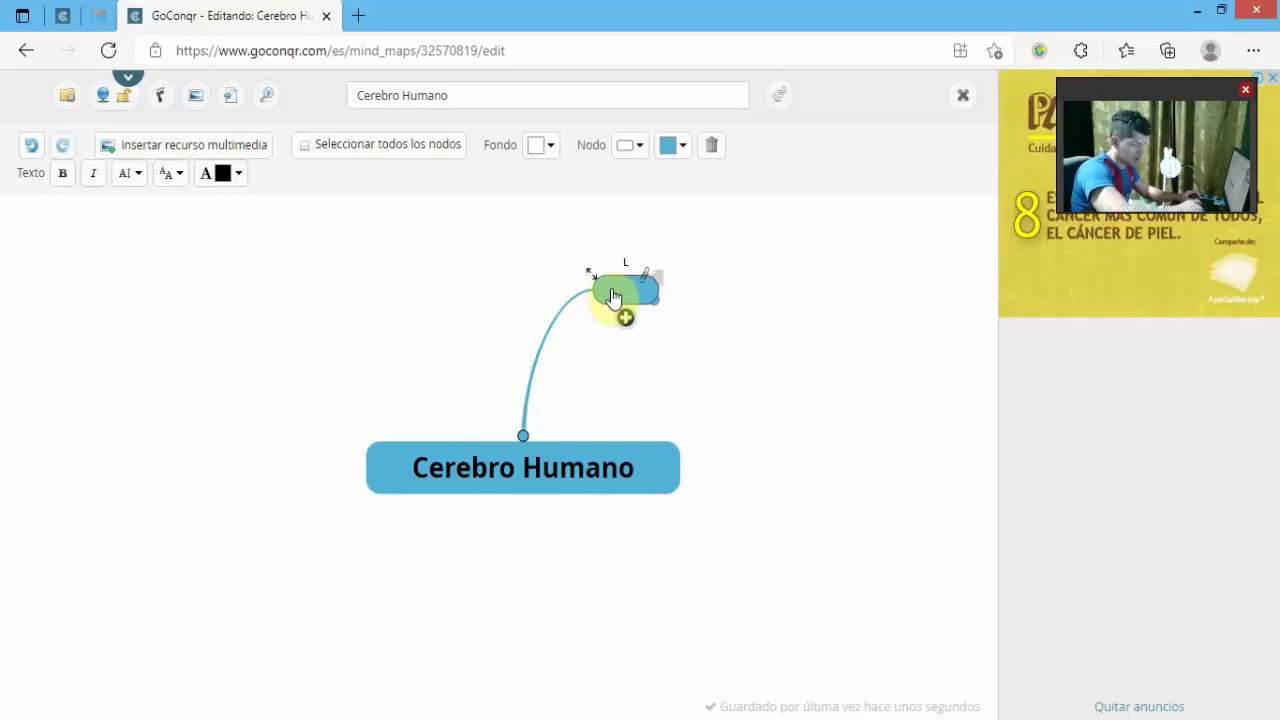
type("bu")
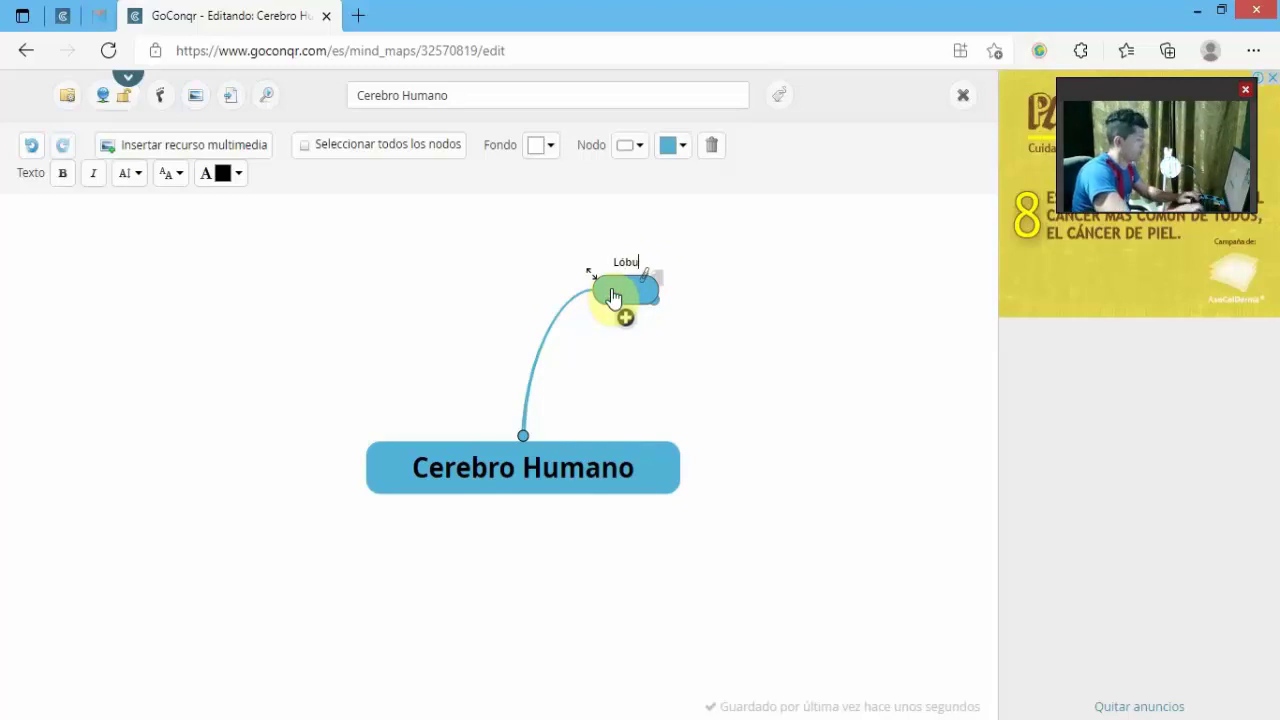
type("lo Temporal")
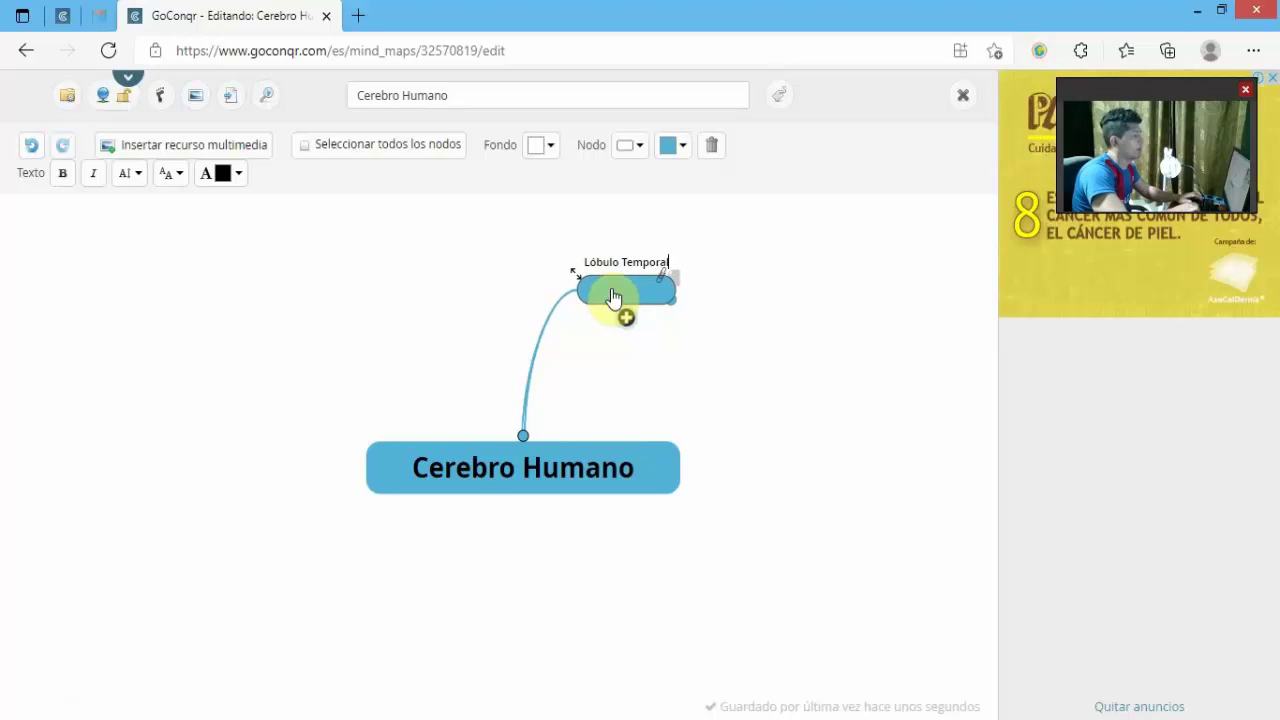
key("Return")
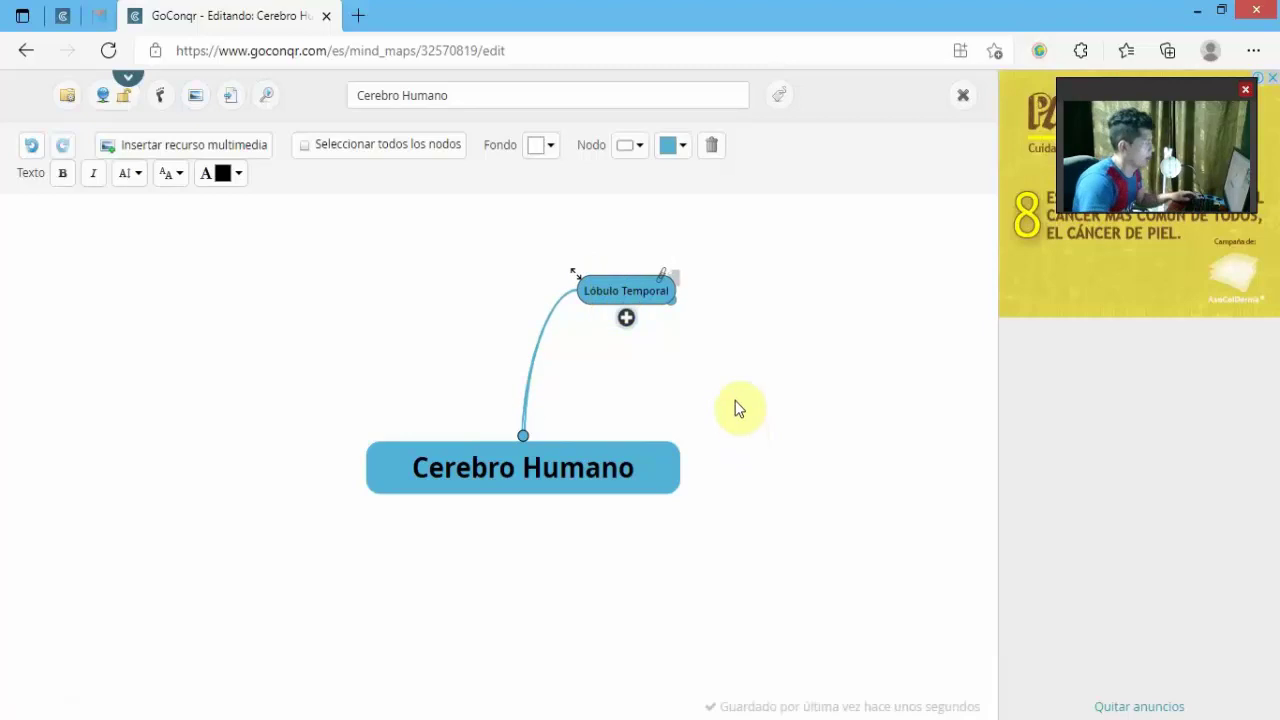
Add a second child node to the right of the Cerebro Humano node and label it "Lóbulo Frontal"
left_click(657, 480)
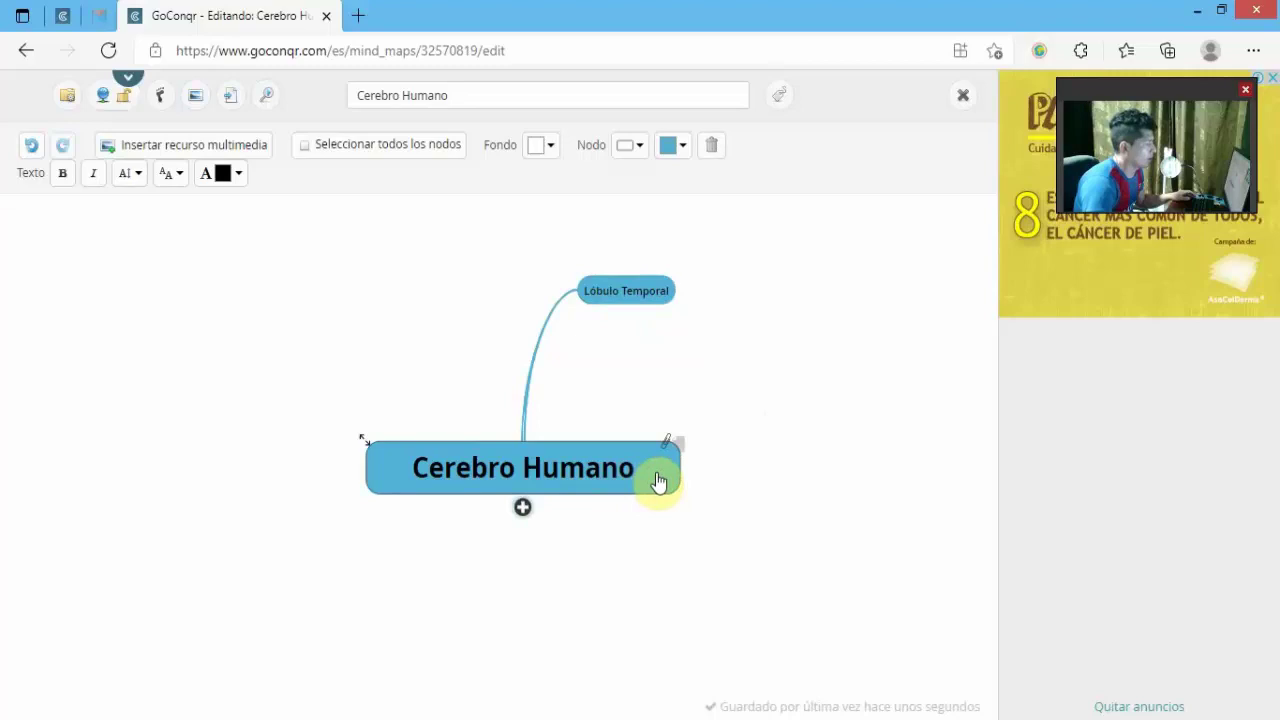
left_click(522, 509)
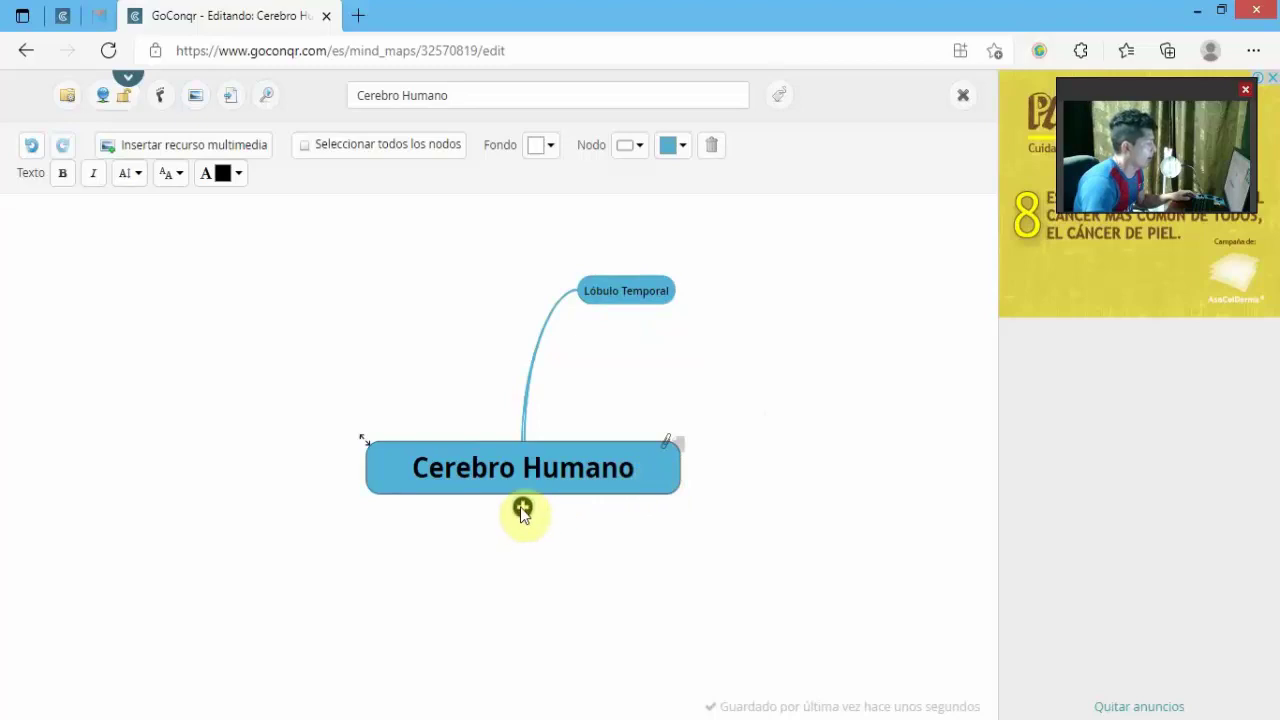
left_click_drag(522, 509, 814, 471)
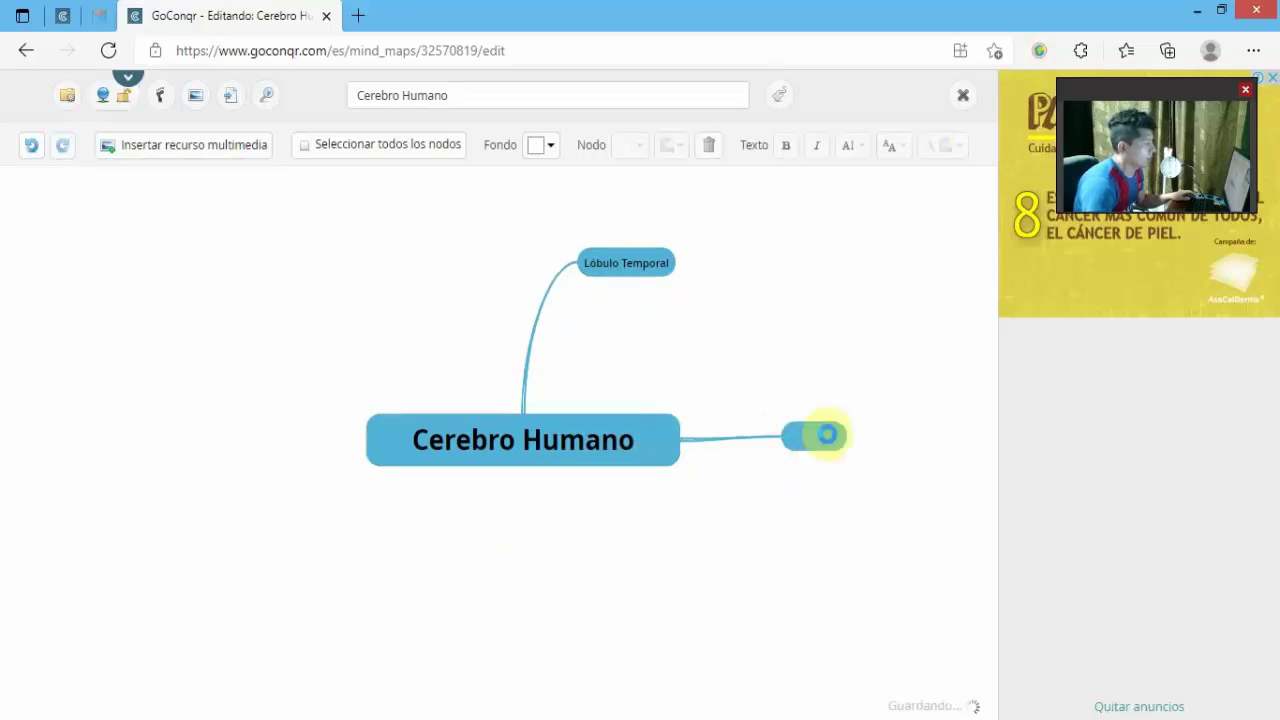
left_click(827, 434)
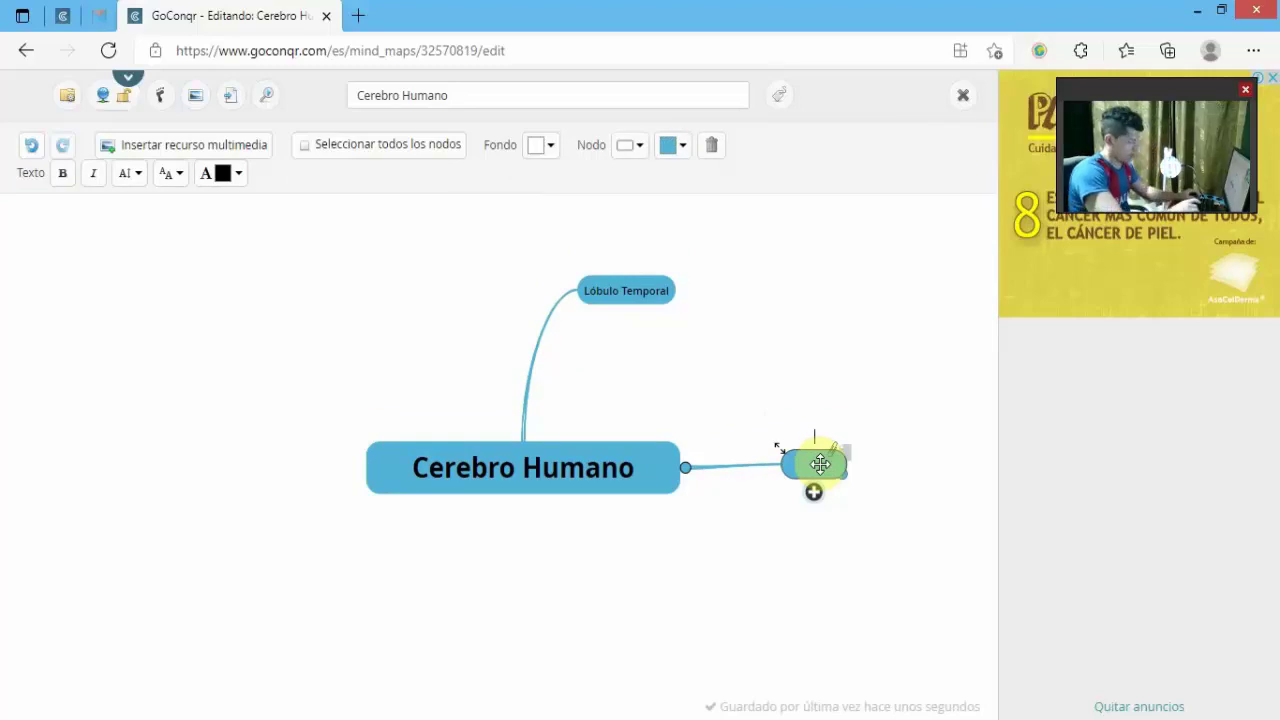
type("L")
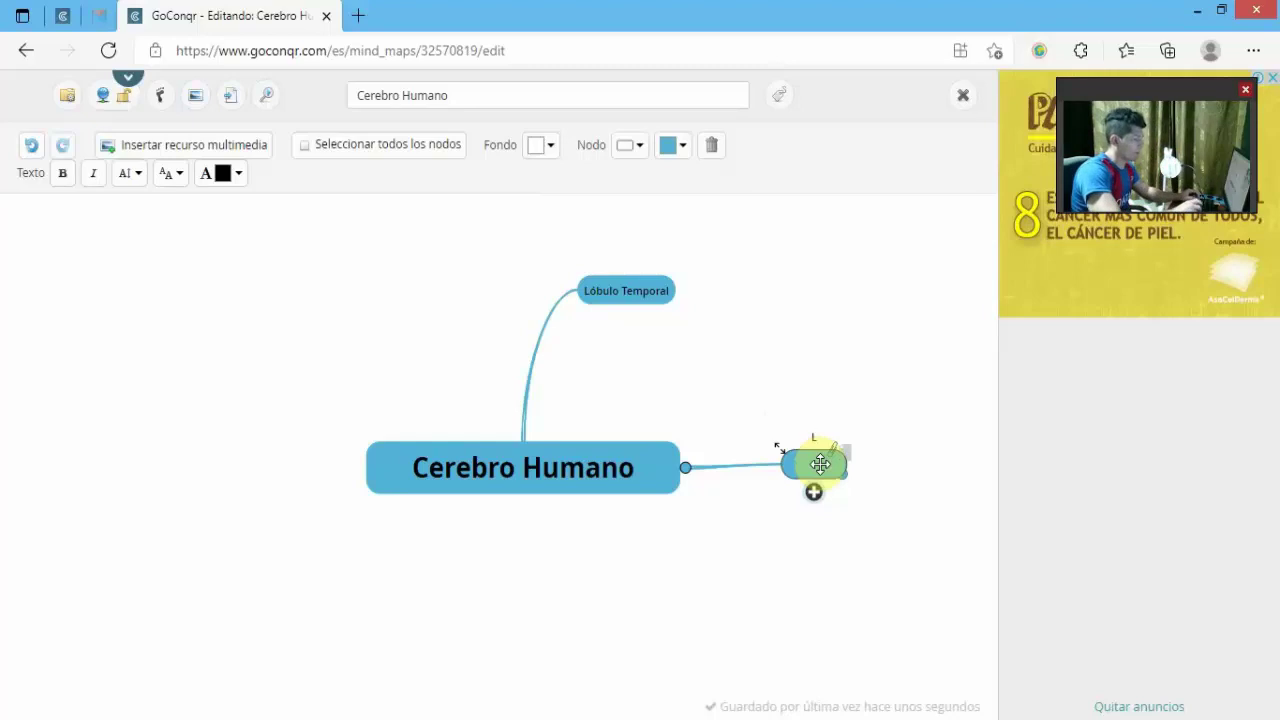
type("ó")
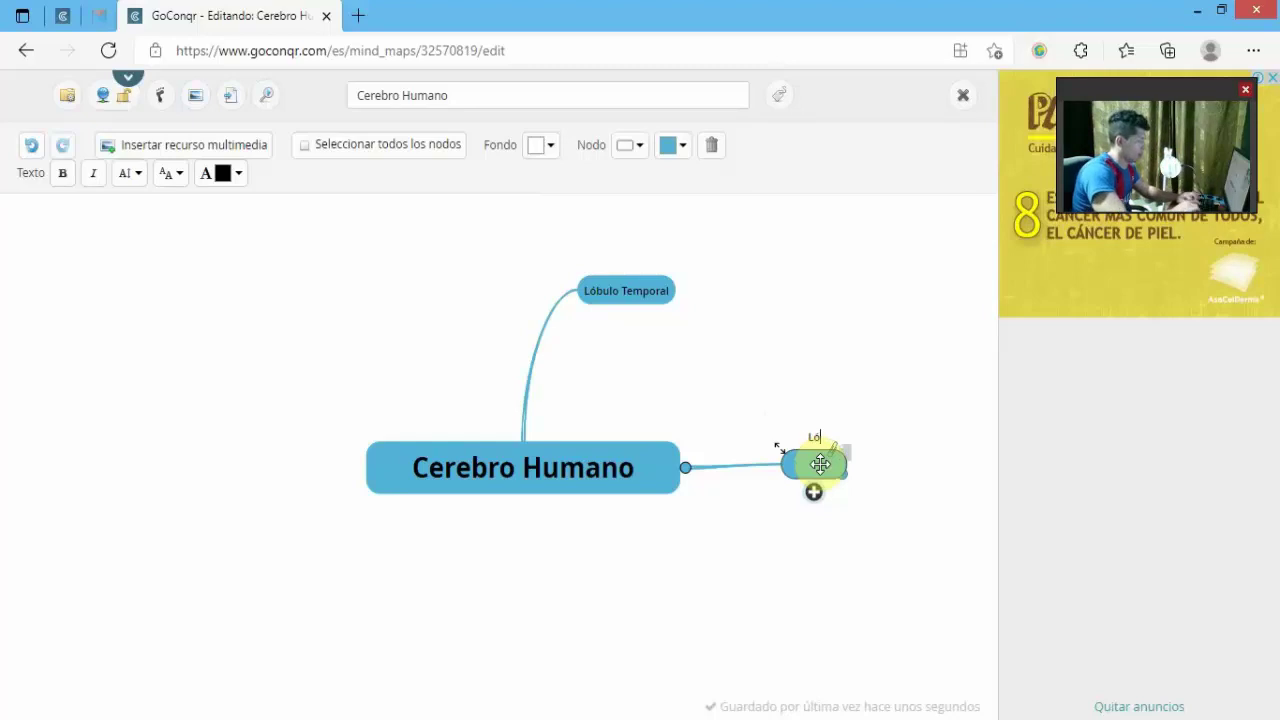
type("bulo Froe")
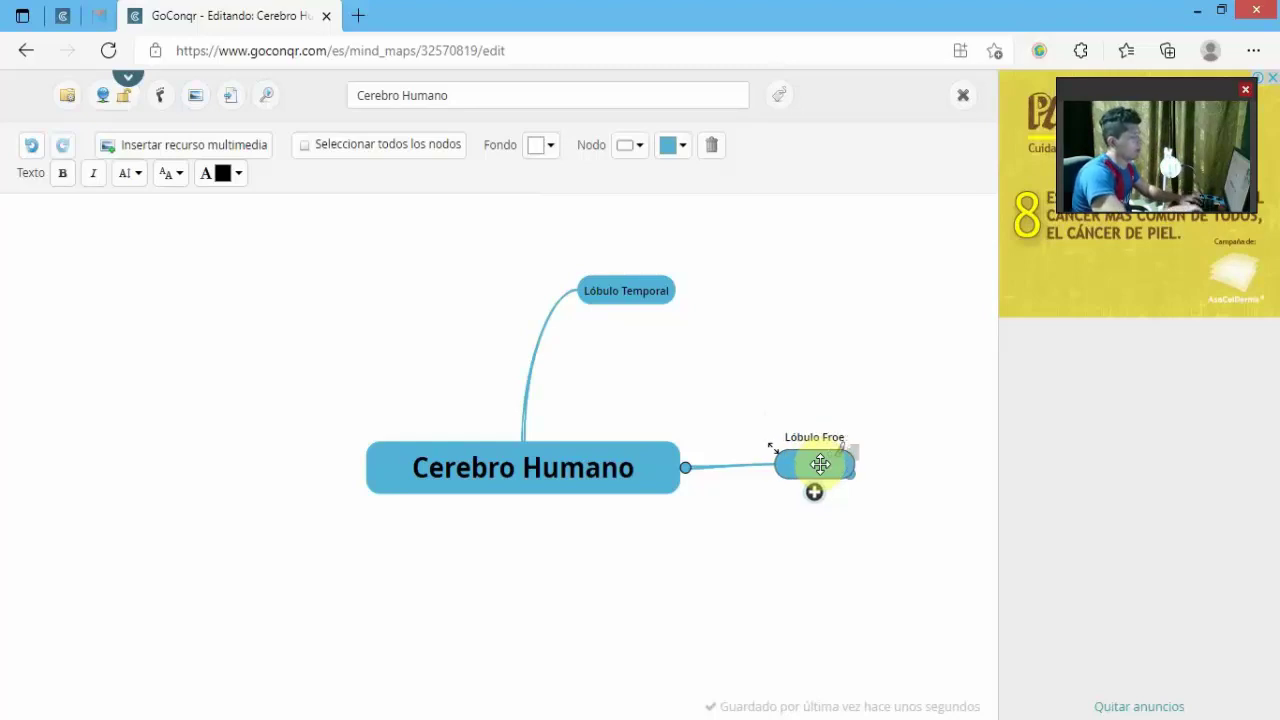
key("BackSpace")
type("ntal")
key("Return")
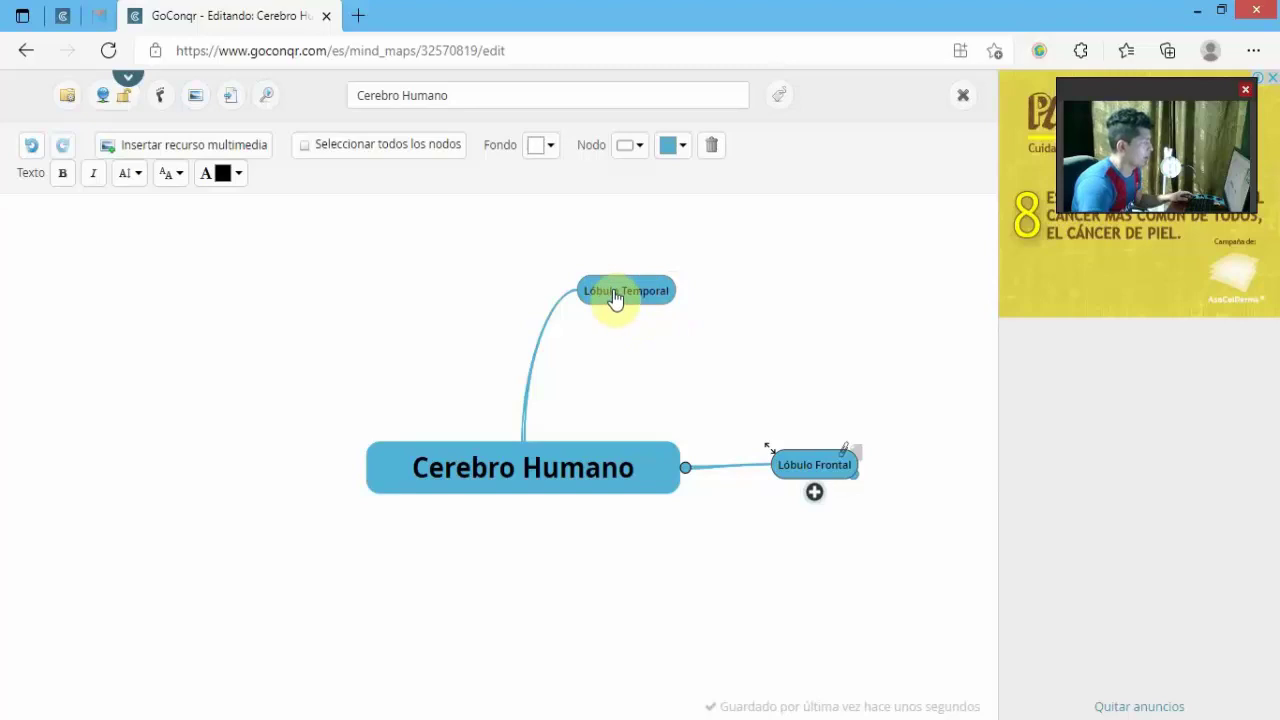
Open the Lóbulo Temporal node's text for editing, decline the paid-plan offer, and finish the text editing
left_click(644, 299)
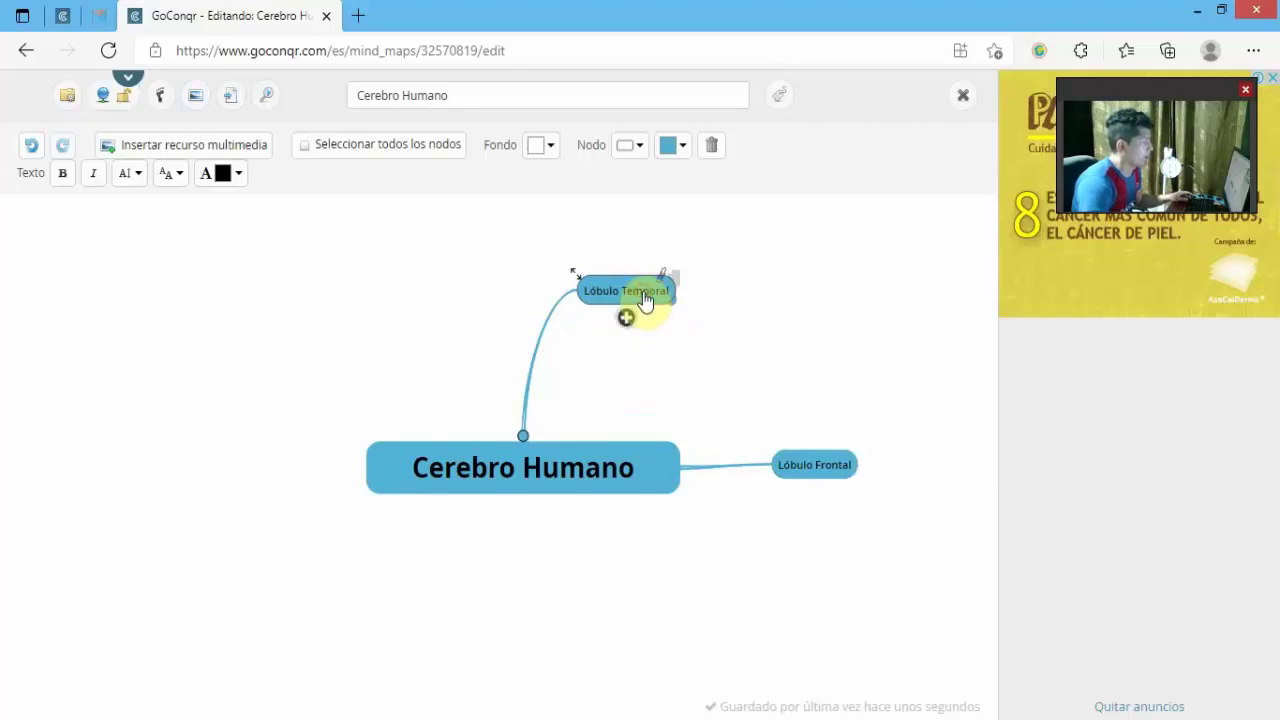
left_click(641, 299)
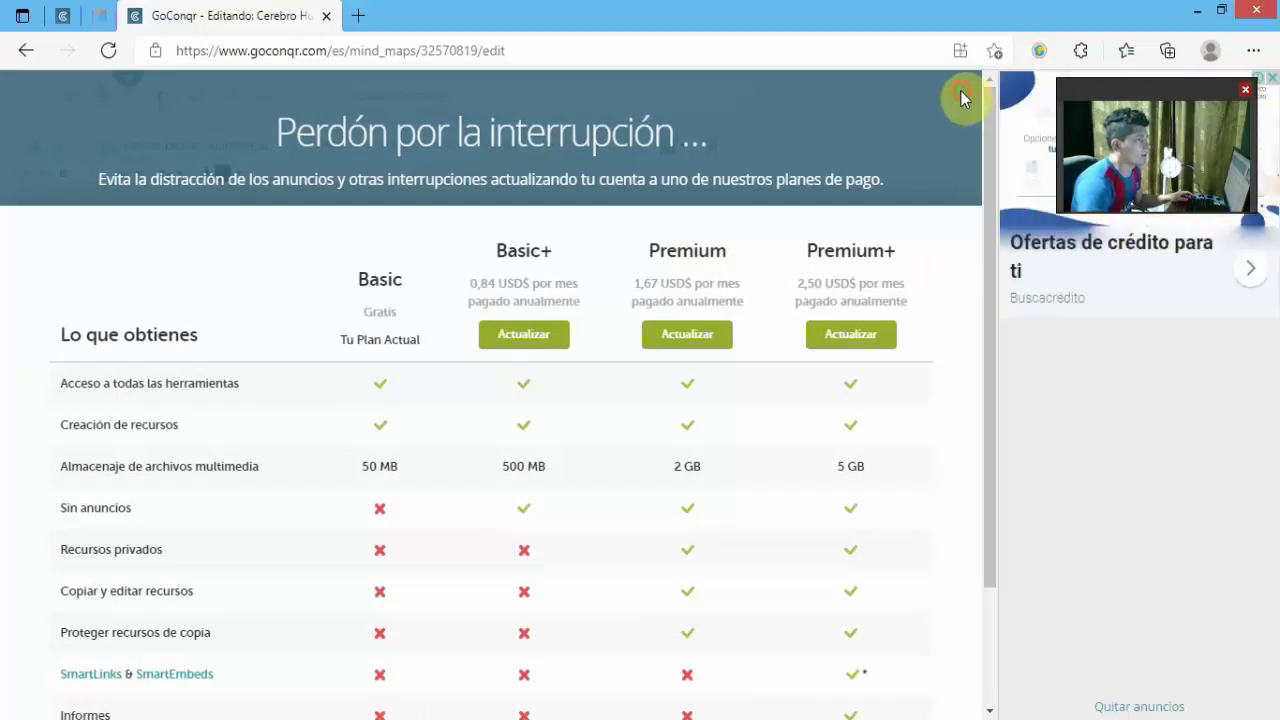
scroll(723, 317, "down", 2)
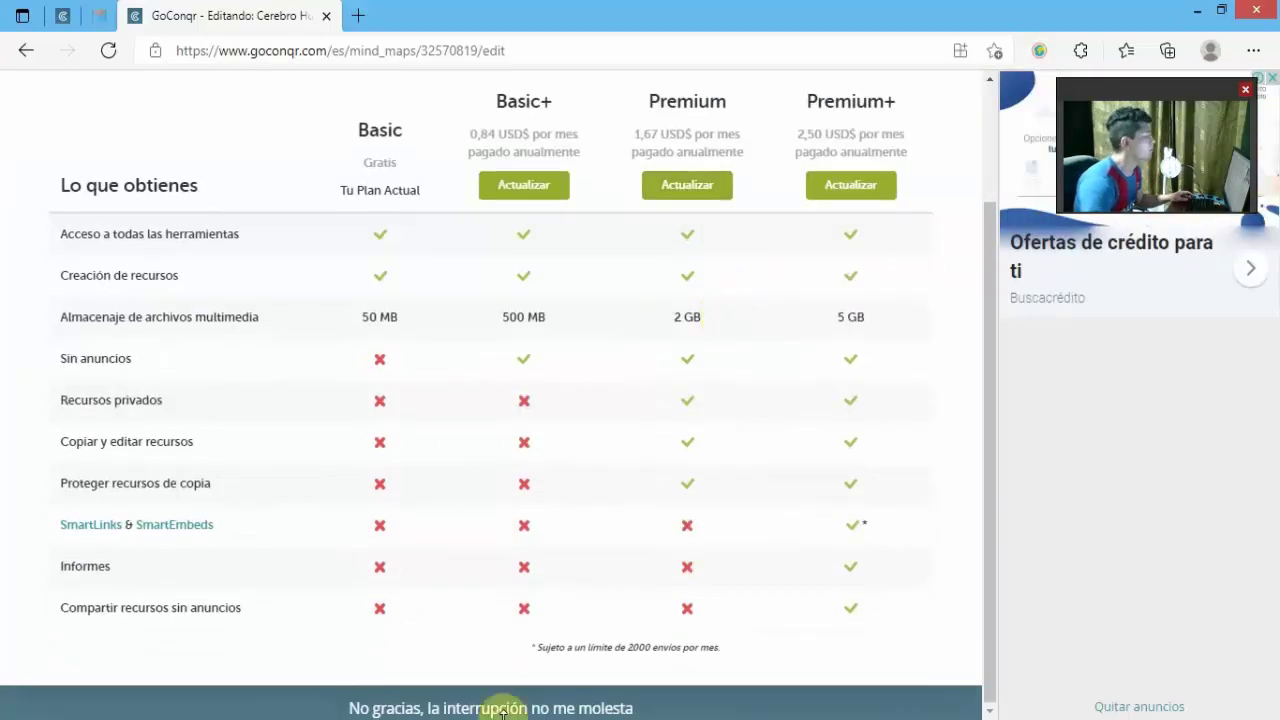
left_click(572, 708)
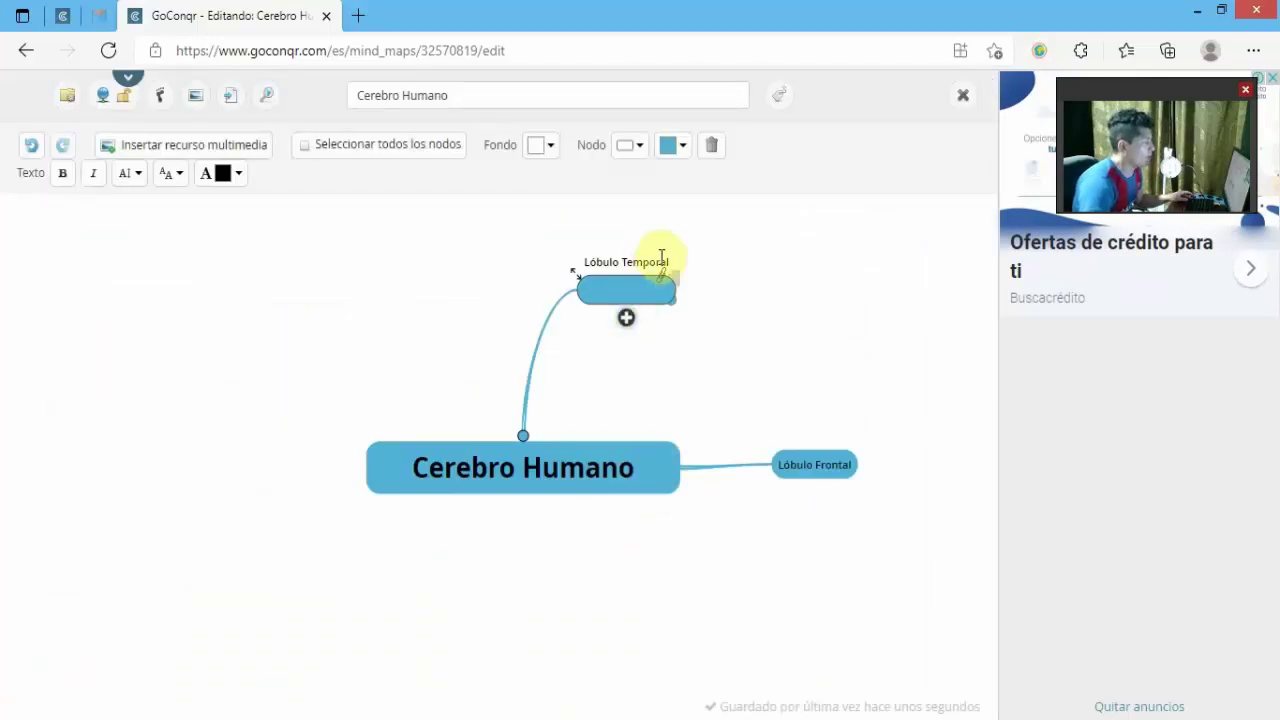
type("des")
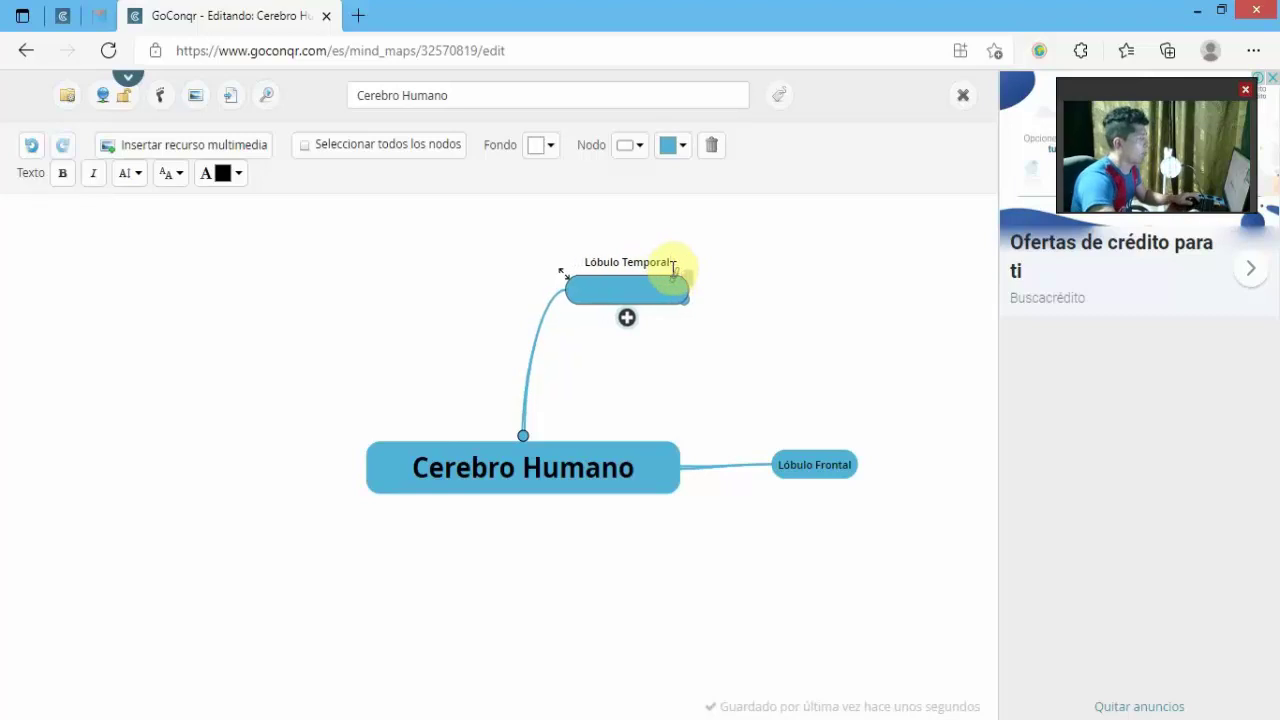
left_click(745, 365)
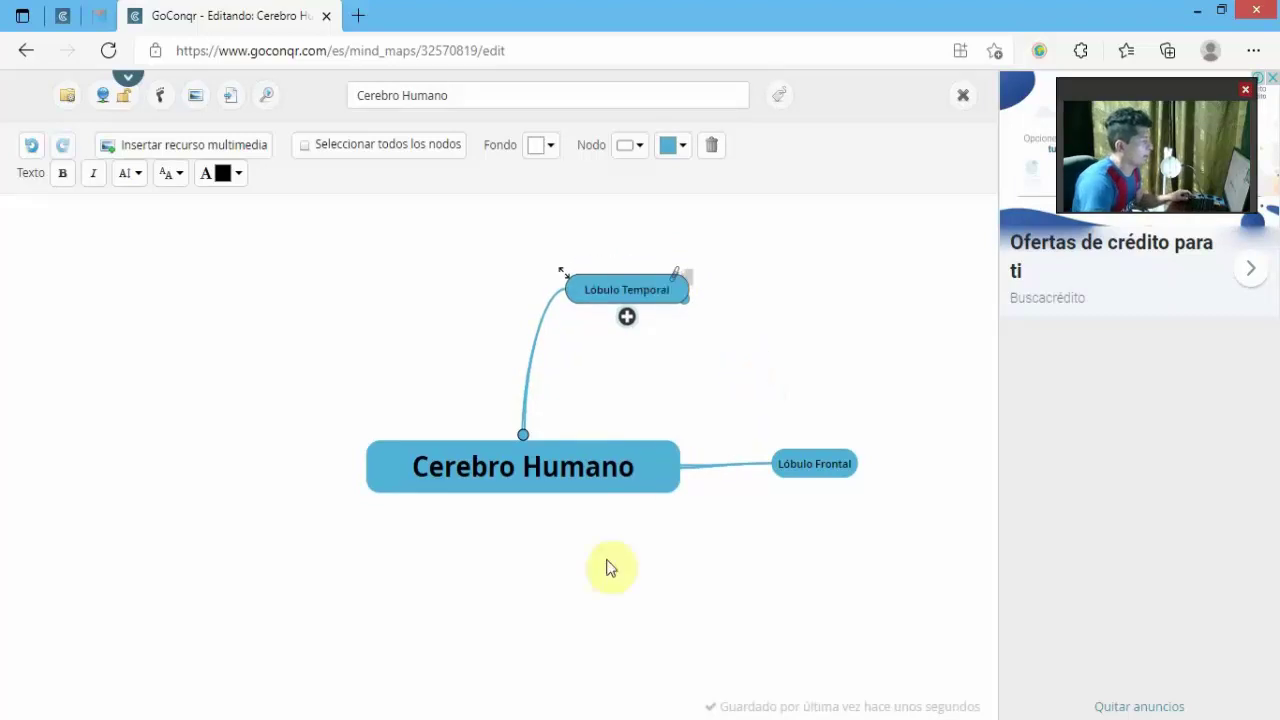
Add a child node below the Cerebro Humano node and label it "Lóbulo Parietal"
left_click(600, 530)
left_click(523, 471)
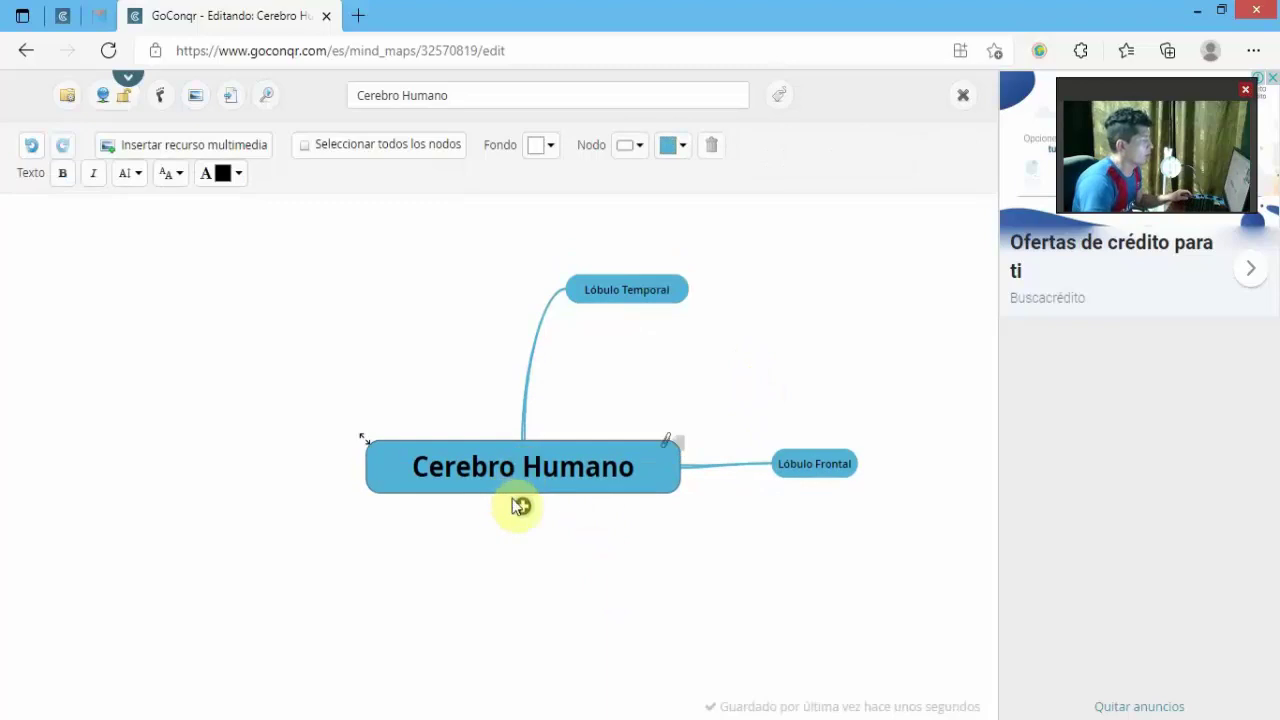
left_click_drag(520, 506, 523, 586)
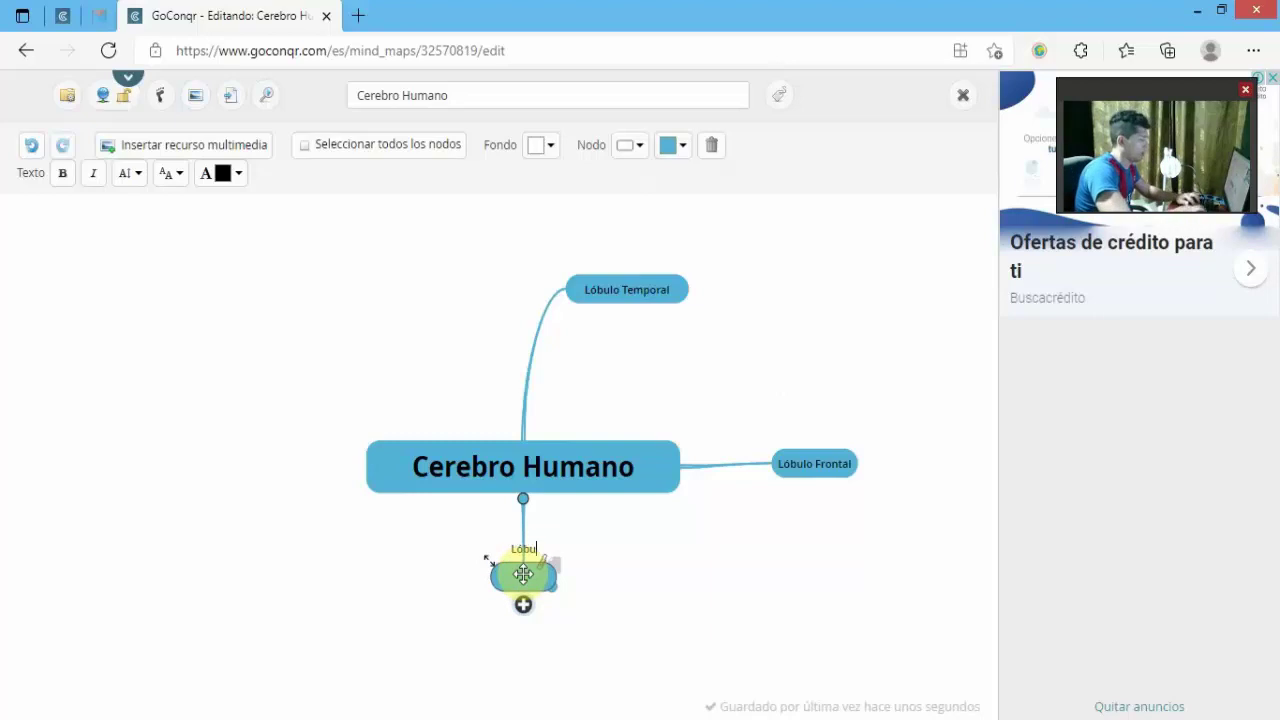
type("Lóbulo Pari")
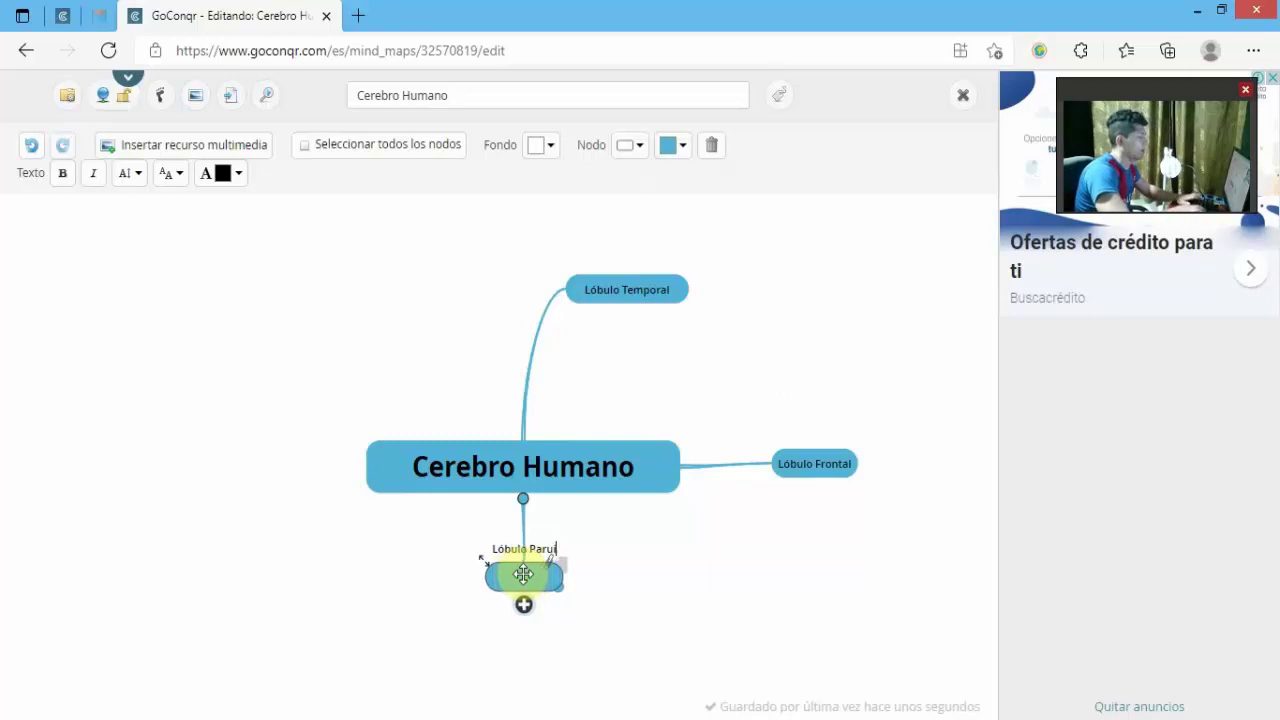
type("etal")
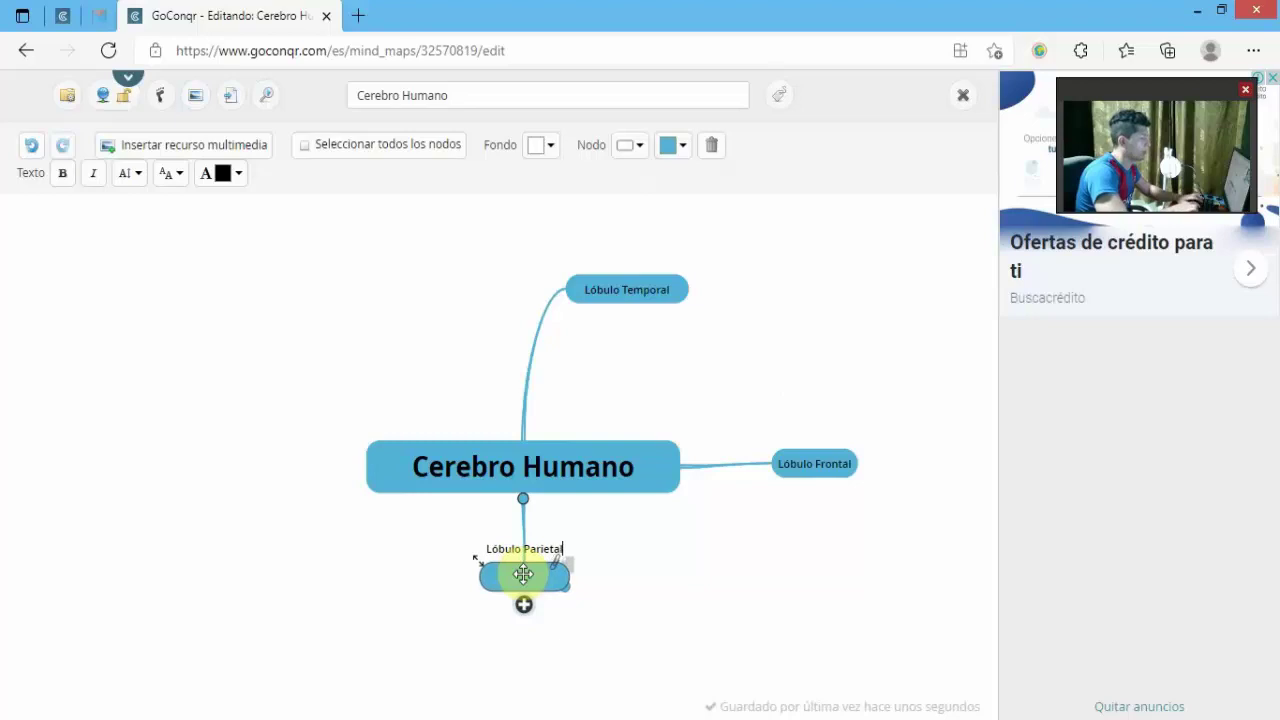
key("Return")
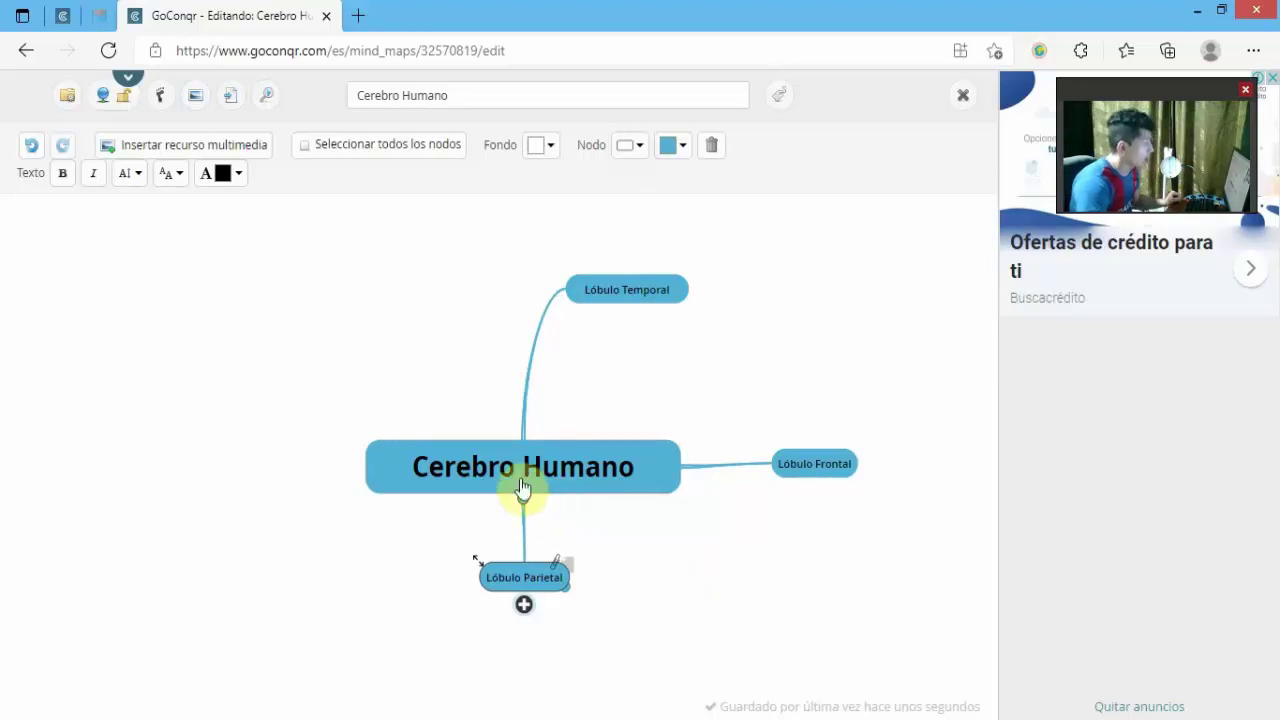
Add a child node to the left of the Cerebro Humano node and label it "Lóbulo Occipital"
left_click(390, 478)
left_click_drag(521, 508, 264, 448)
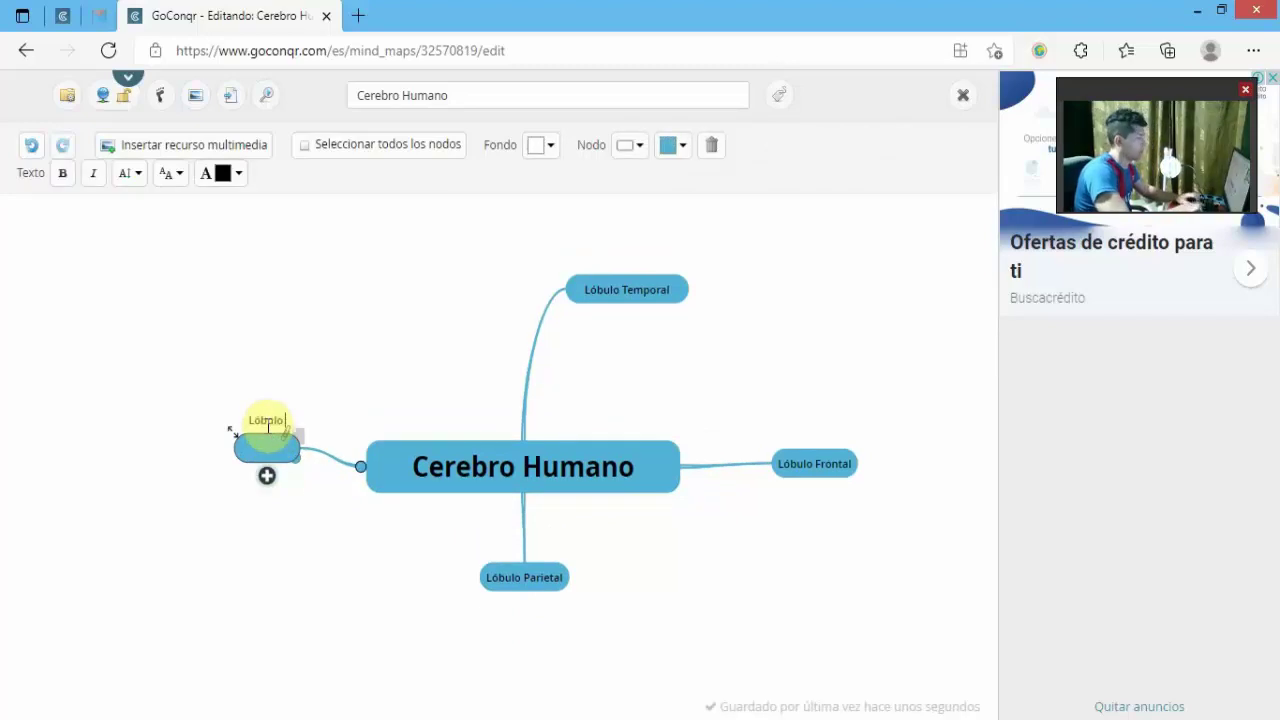
type("Lóbulo Occipital")
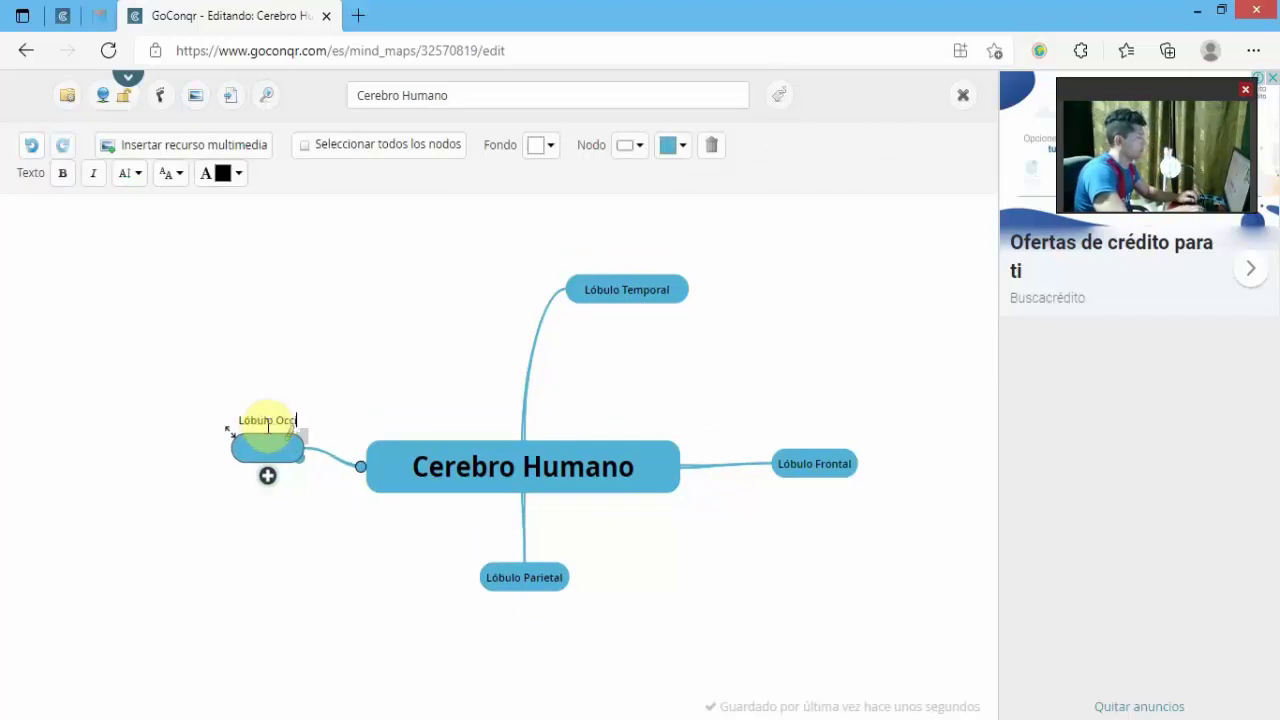
key("Return")
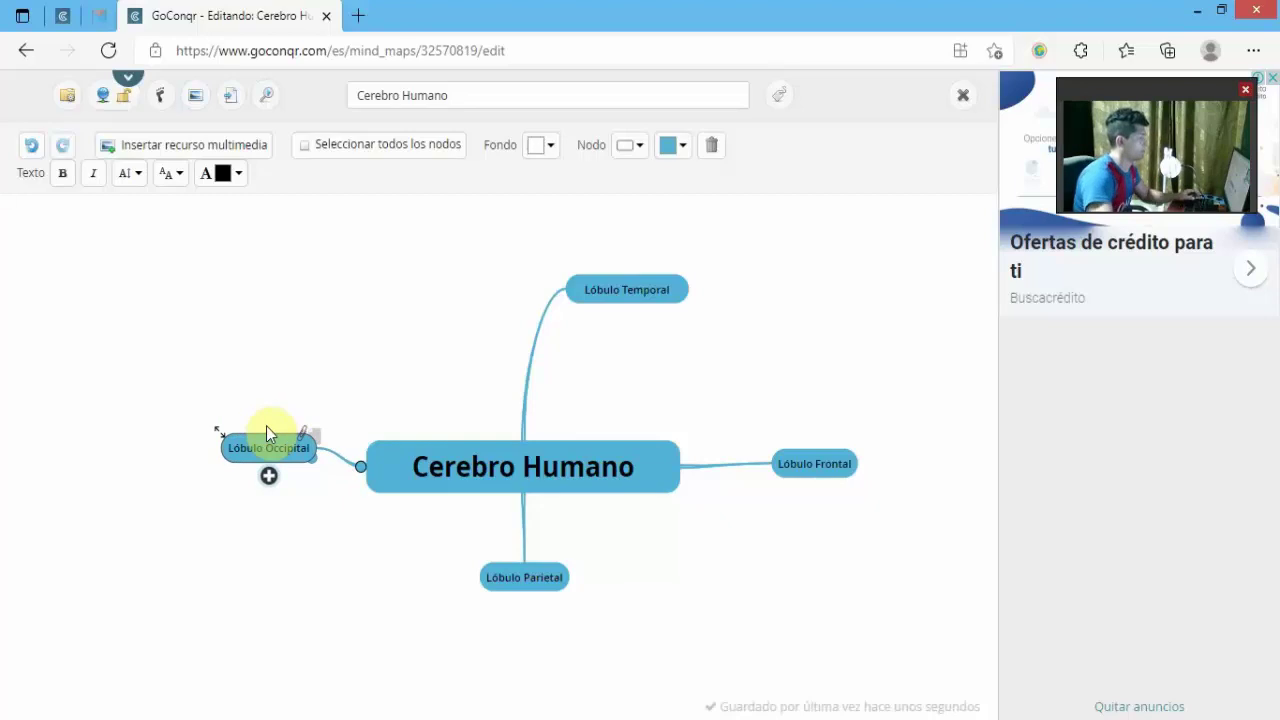
Move the Lóbulo Occipital node slightly lower and the Lóbulo Parietal node further down and to the right
left_click_drag(268, 467, 252, 517)
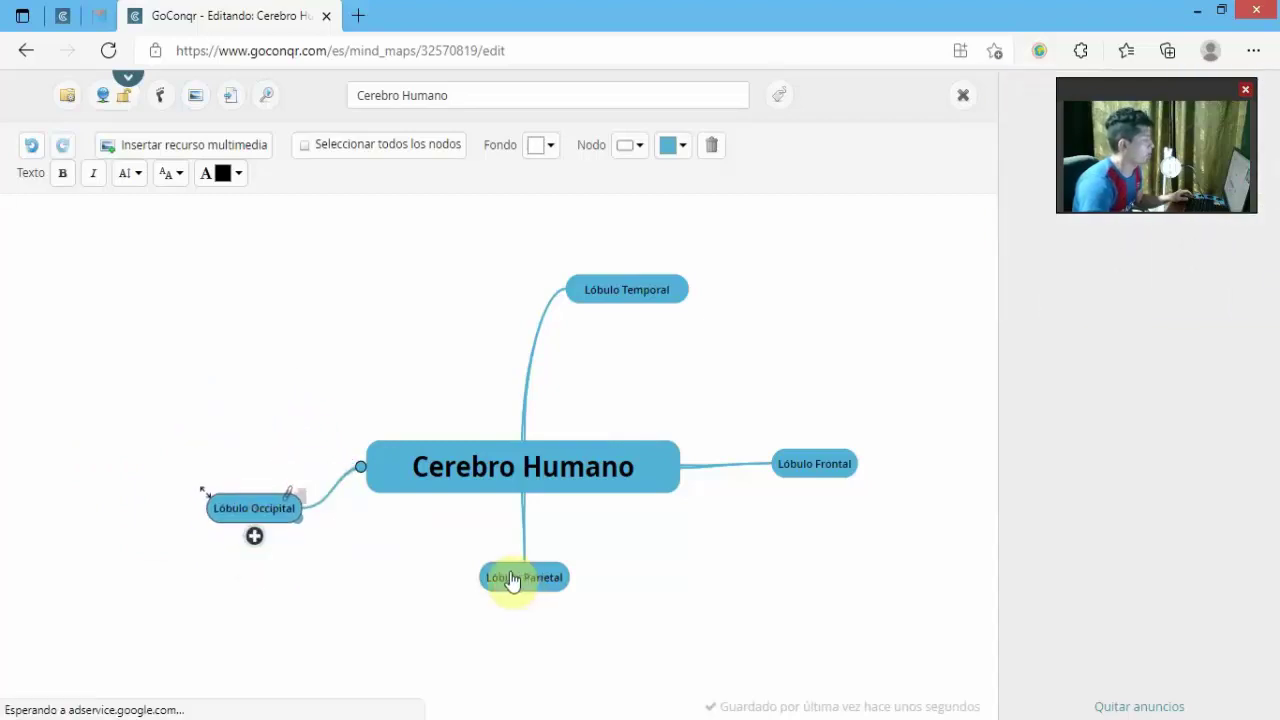
left_click_drag(508, 580, 618, 635)
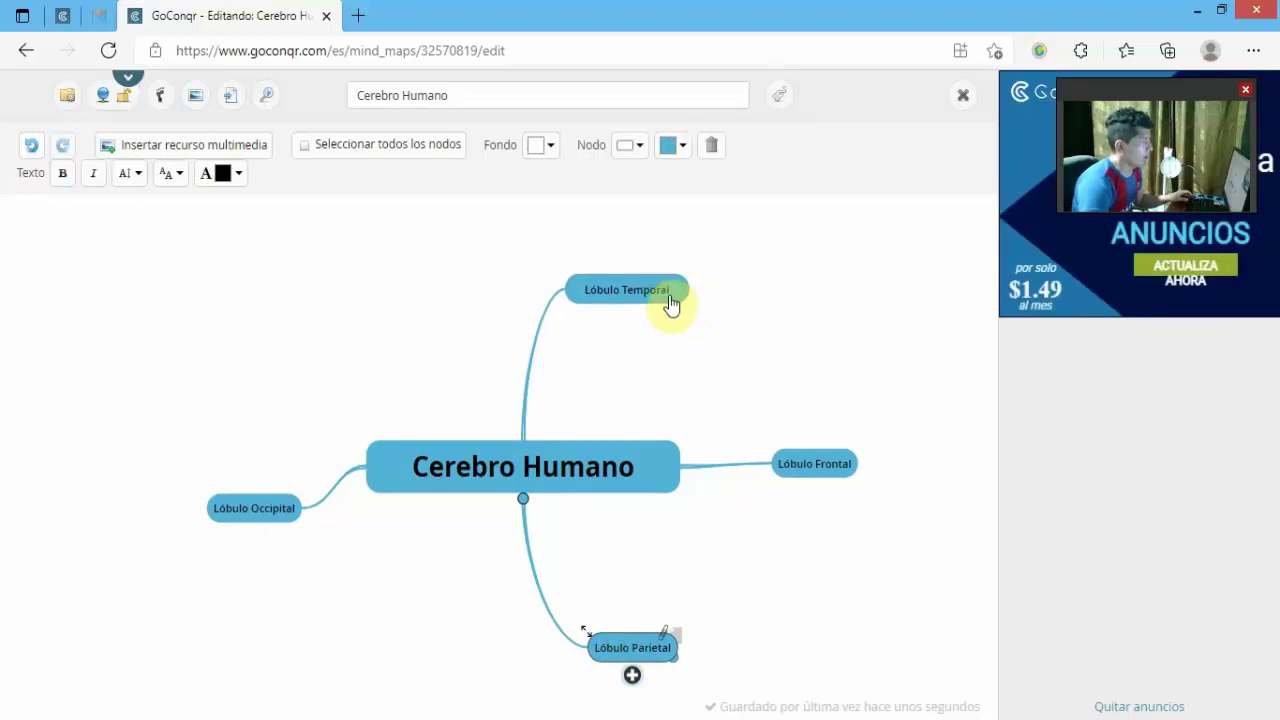
Change the fill colour of the Lóbulo Temporal node to yellow from the Moderno palette
left_click(585, 300)
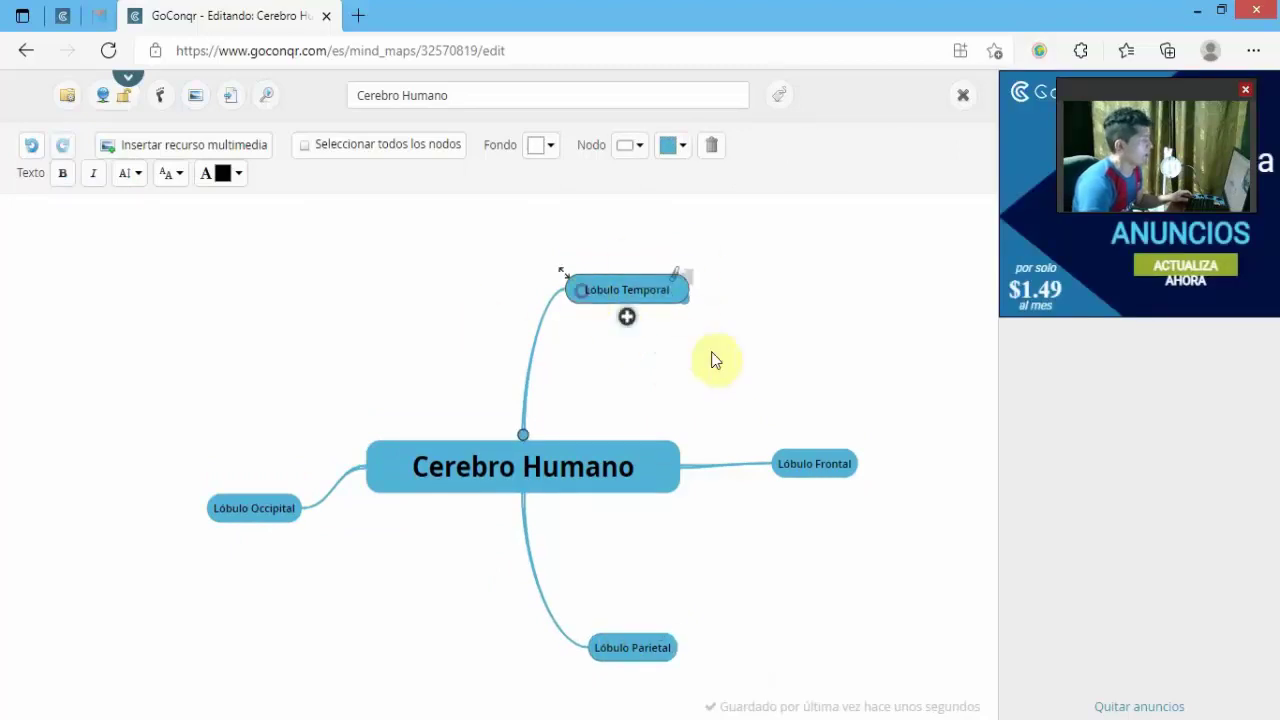
left_click(650, 468)
left_click(572, 292)
left_click(578, 266)
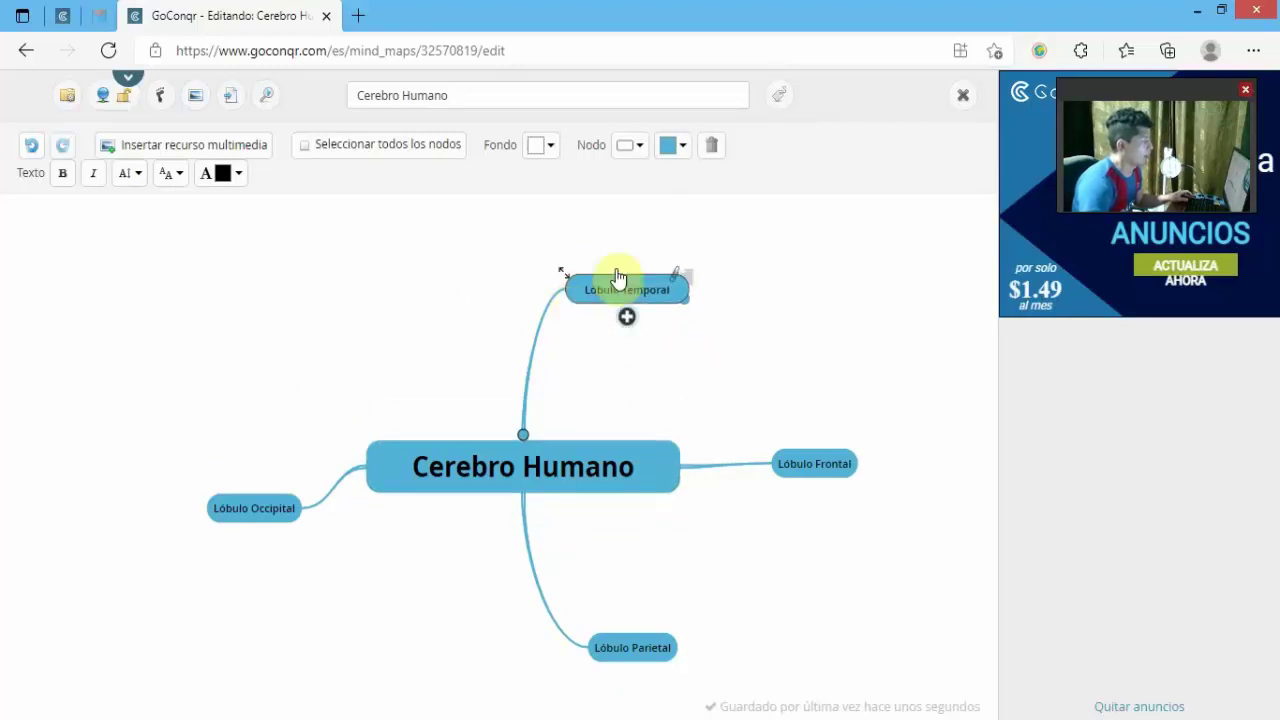
left_click(683, 148)
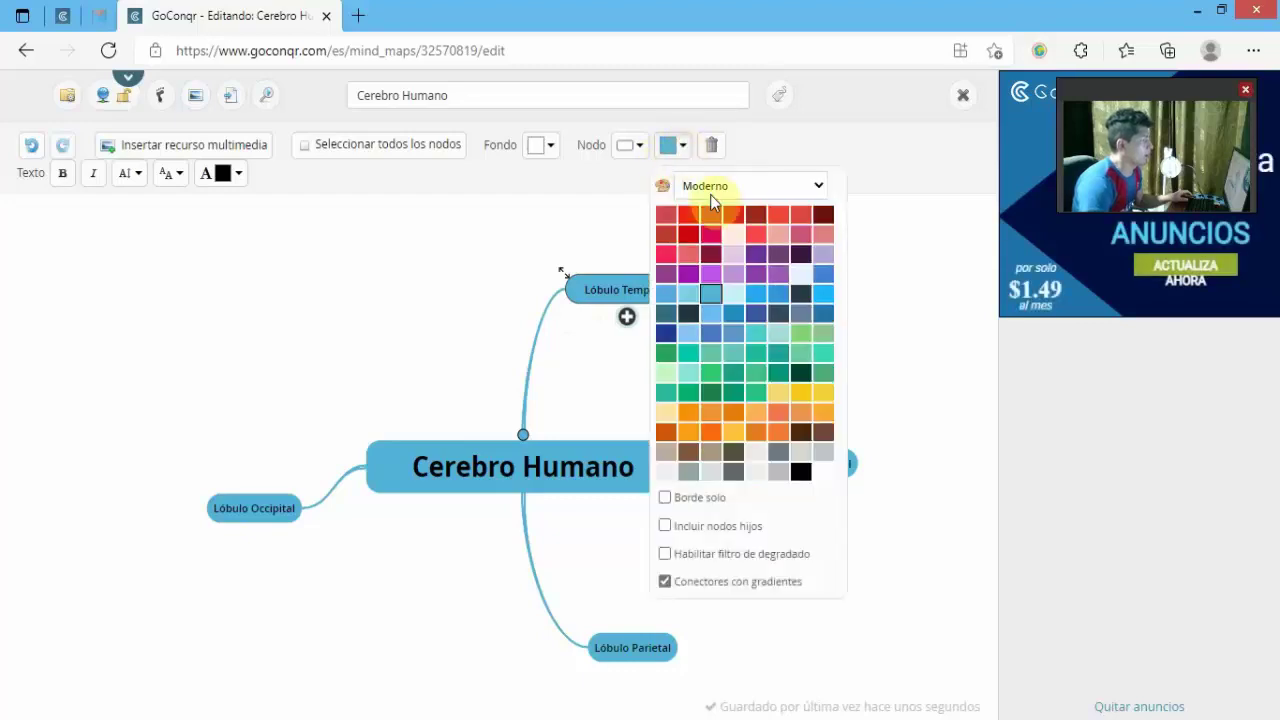
left_click(798, 396)
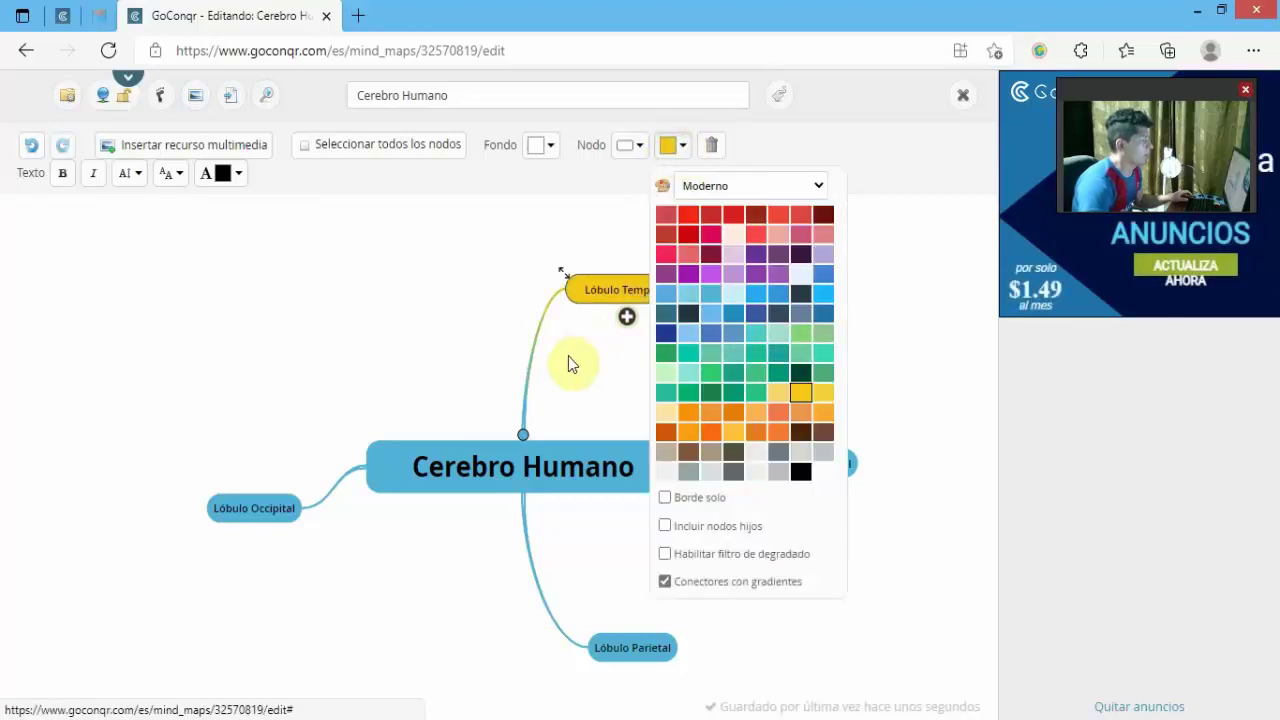
left_click(901, 368)
Colour the Lóbulo Frontal and Lóbulo Parietal nodes the same yellow as the Lóbulo Temporal node
left_click(851, 450)
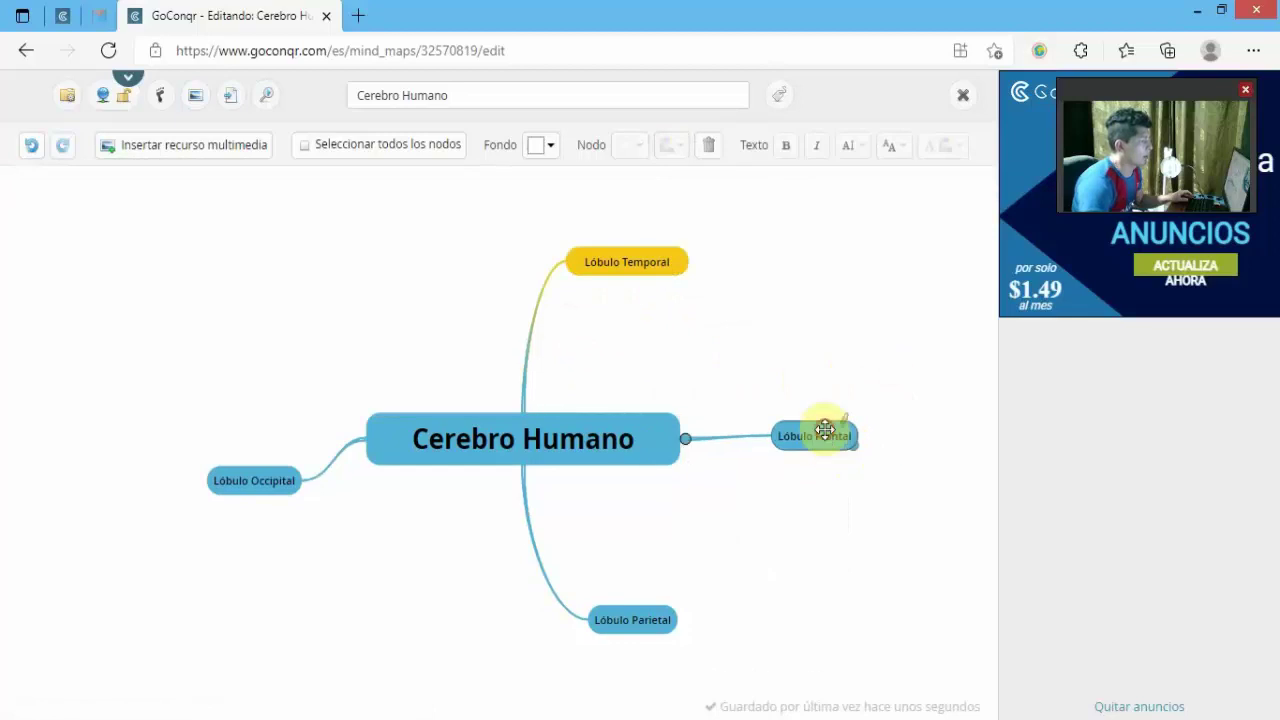
left_click(688, 148)
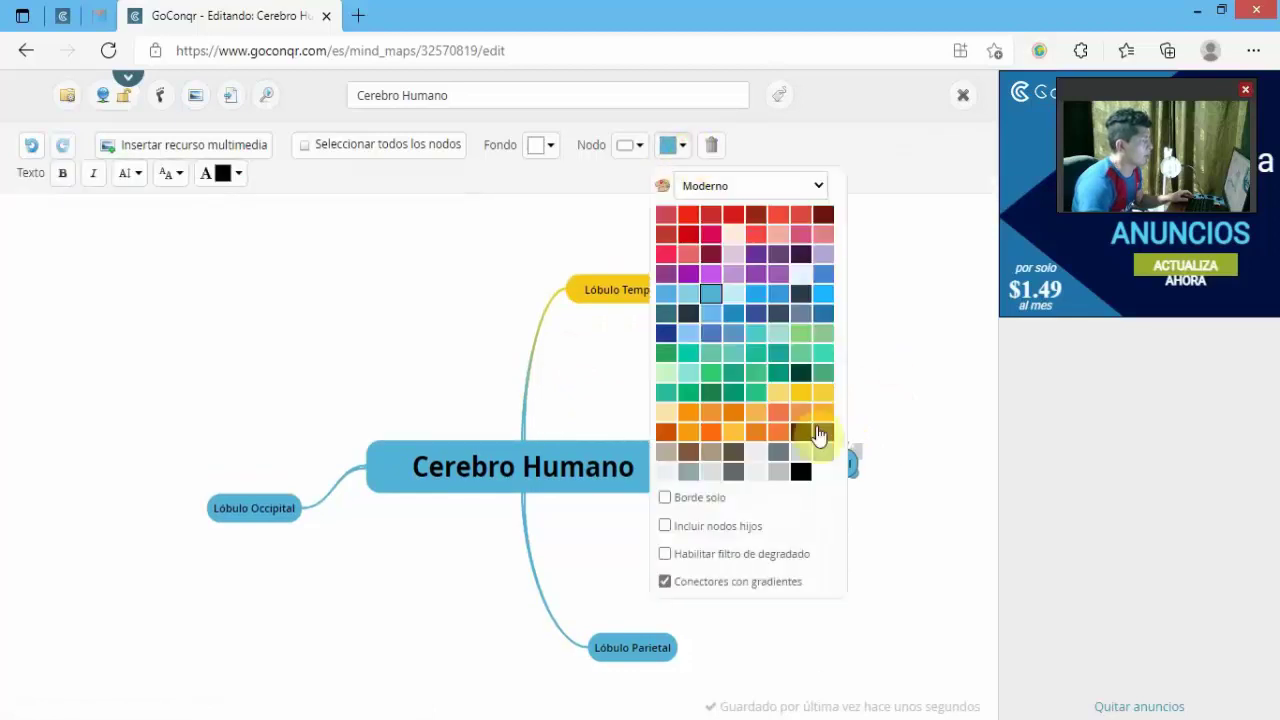
left_click(801, 393)
left_click(650, 658)
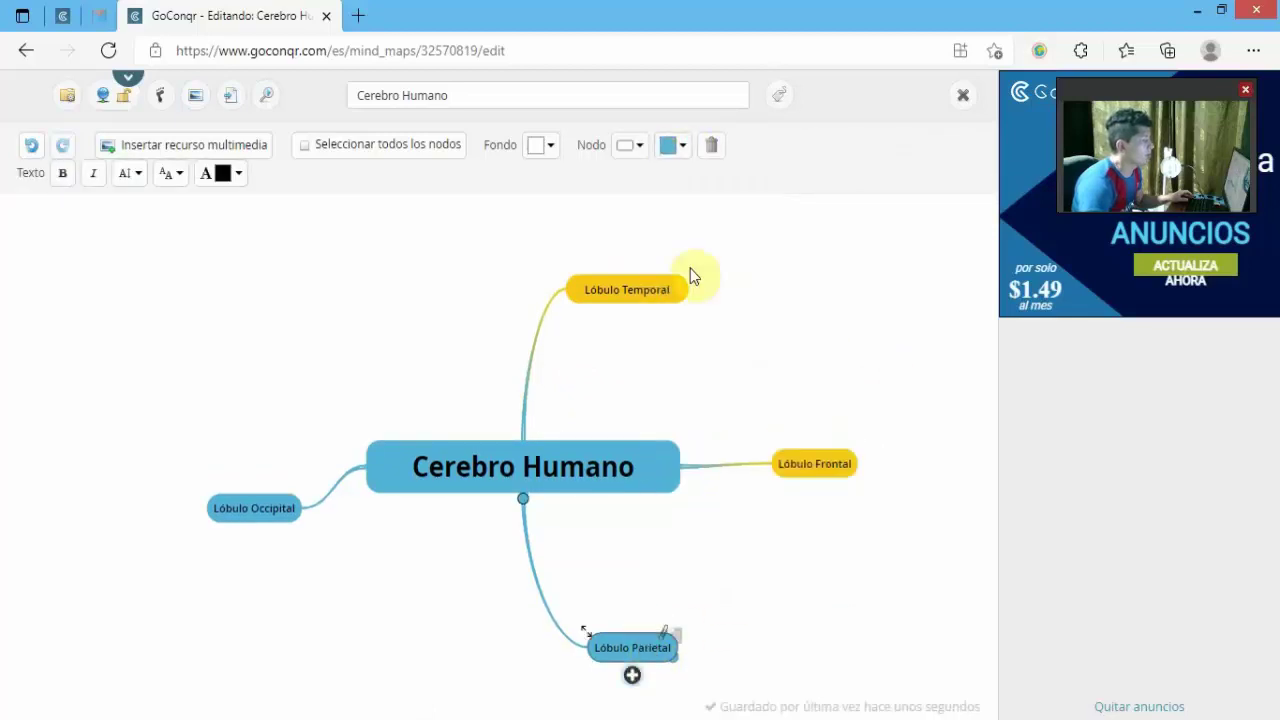
left_click(668, 146)
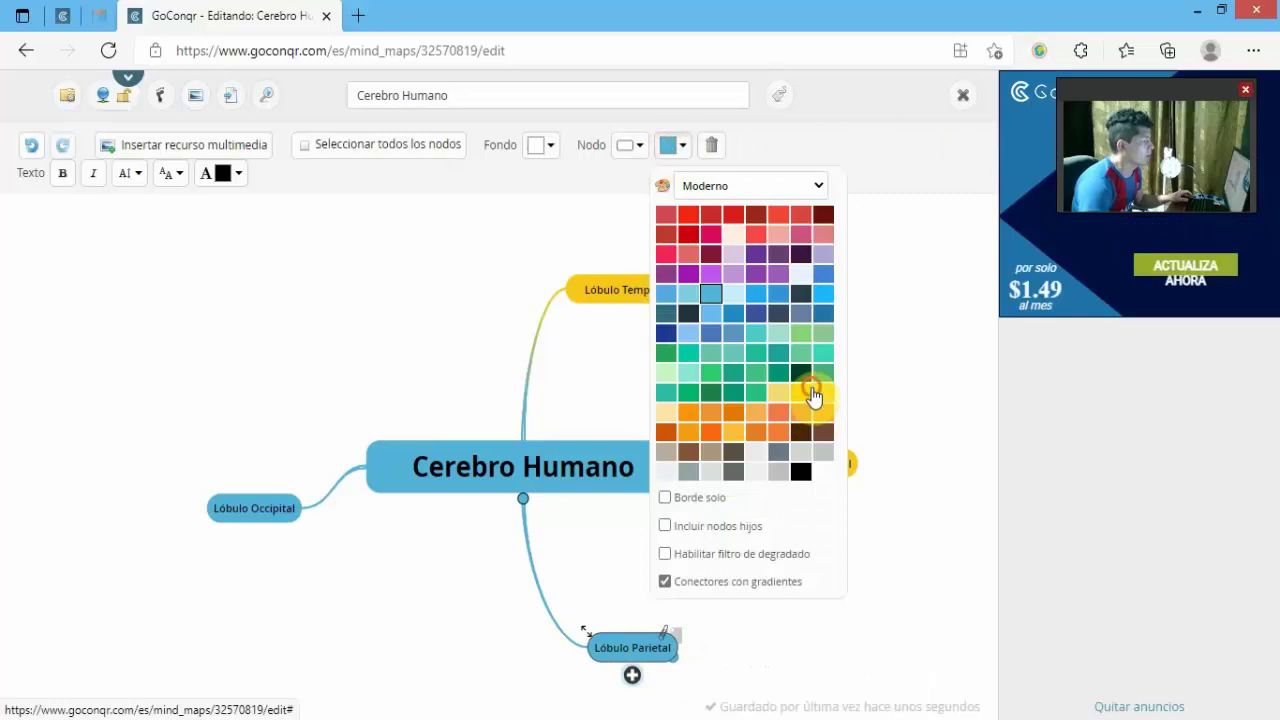
left_click(803, 393)
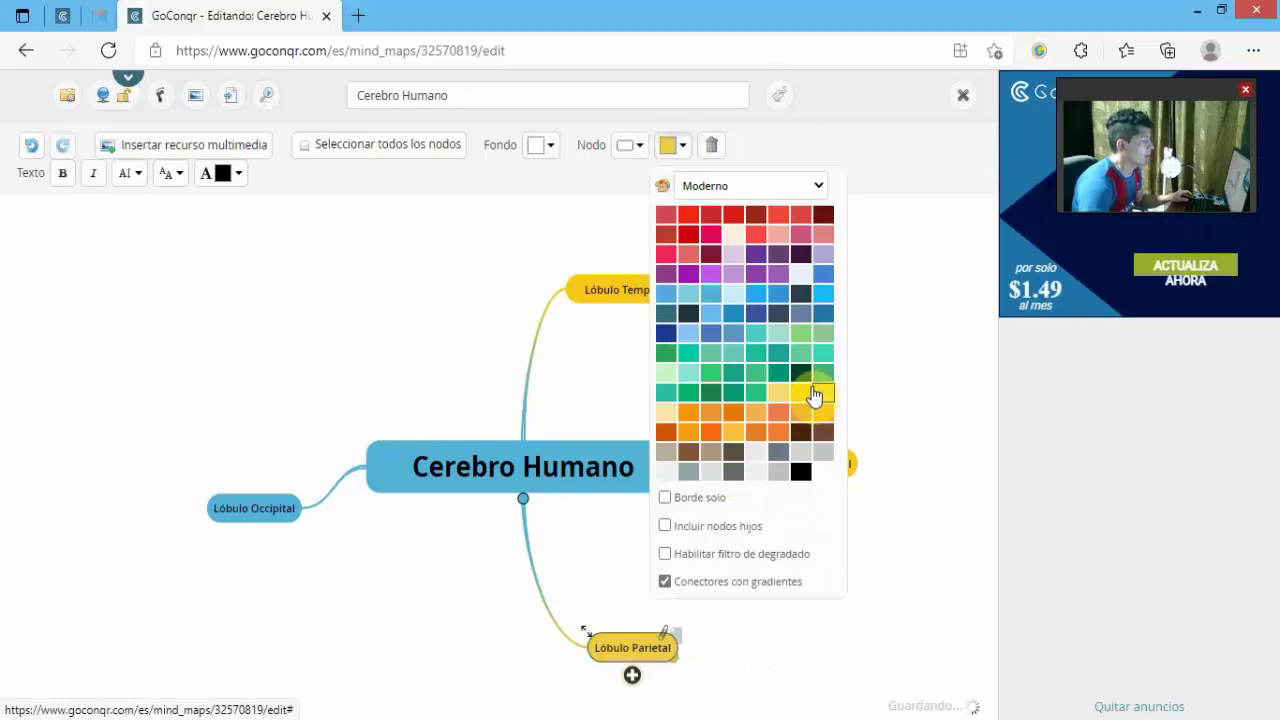
Colour the Lóbulo Occipital node the same yellow and move it up level with the Cerebro Humano node
left_click(245, 510)
left_click(670, 147)
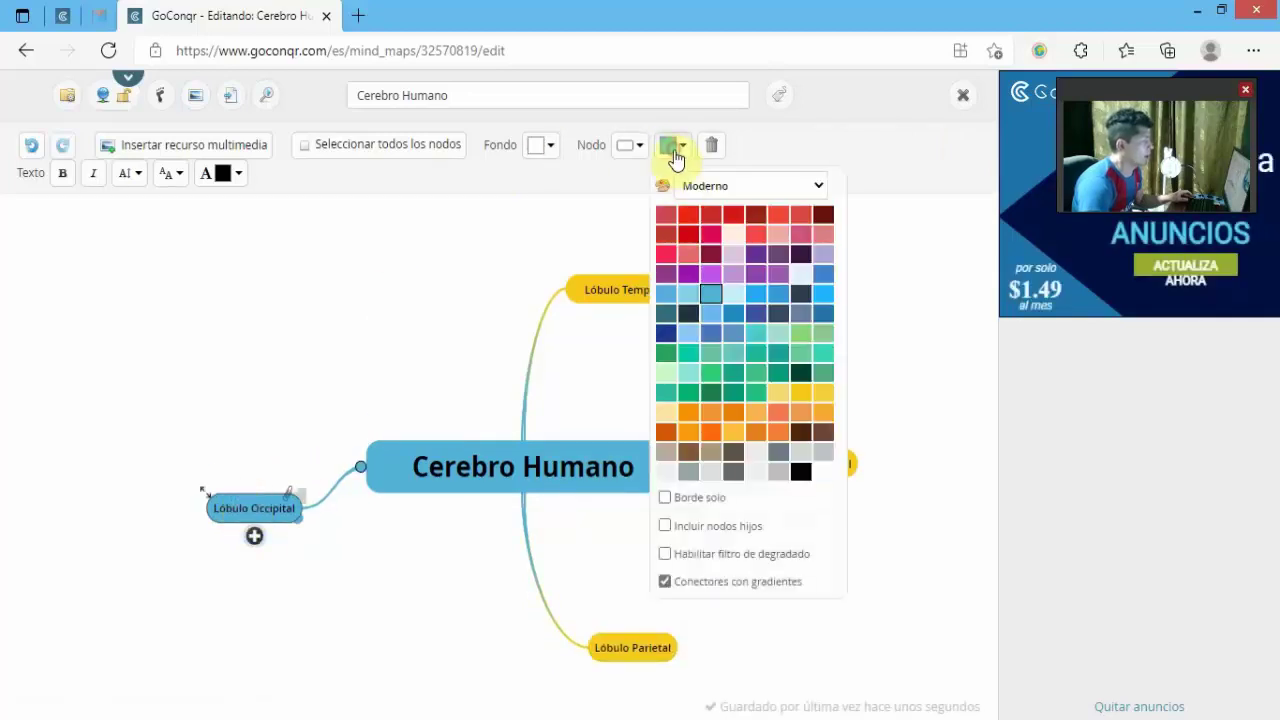
left_click(806, 400)
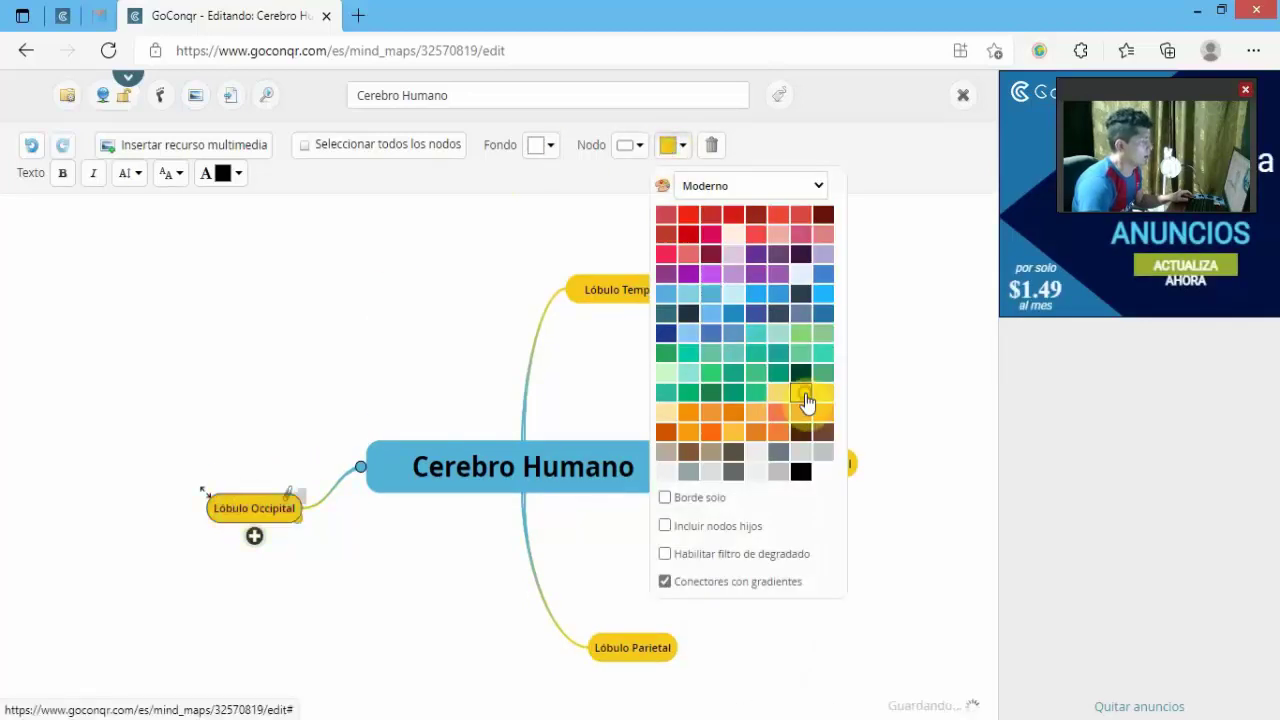
left_click(466, 309)
left_click_drag(253, 473, 254, 425)
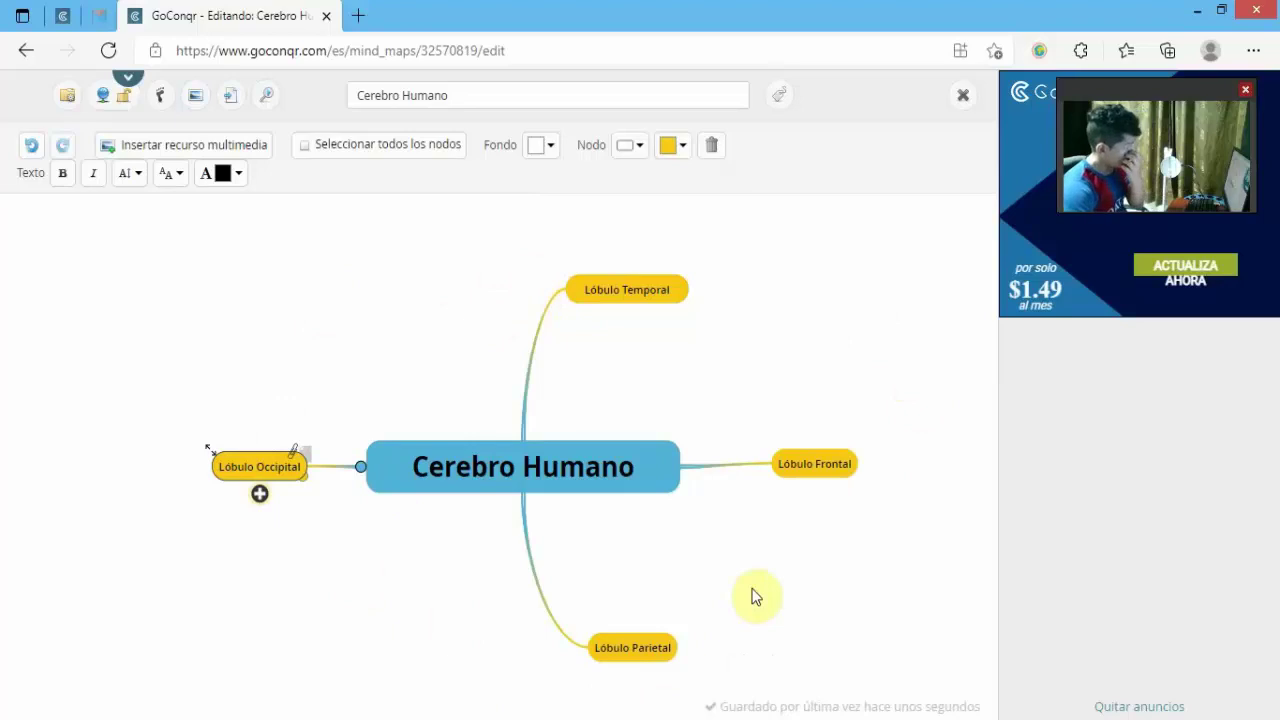
Add a child node to the right of the Lóbulo Temporal node and label it "Memoria a largo plazo"
left_click(655, 297)
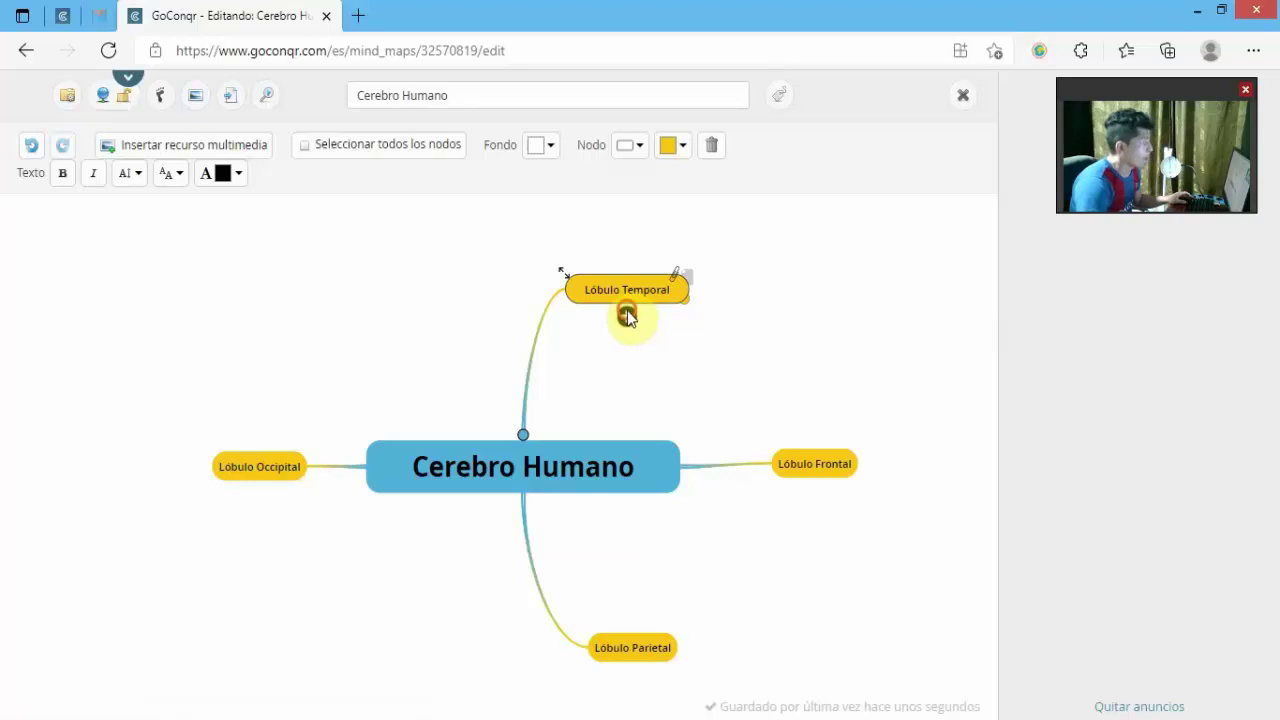
left_click_drag(627, 317, 808, 300)
left_click(820, 292)
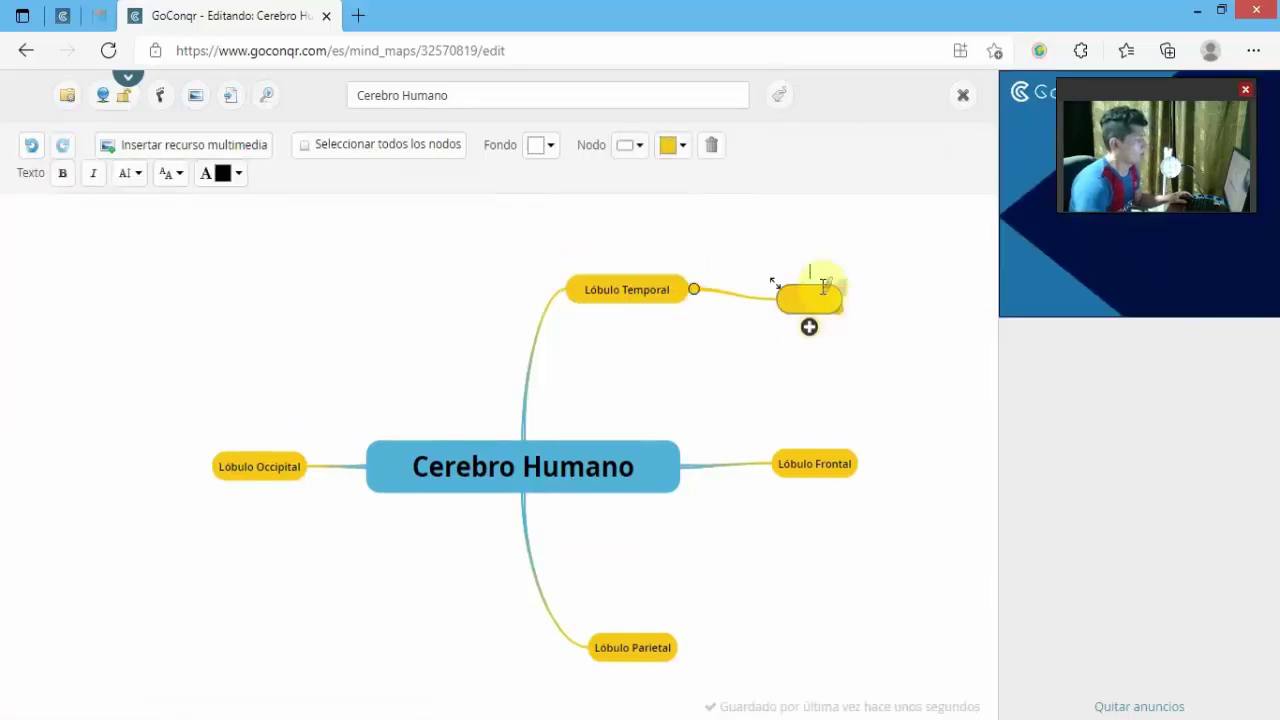
type("Memo")
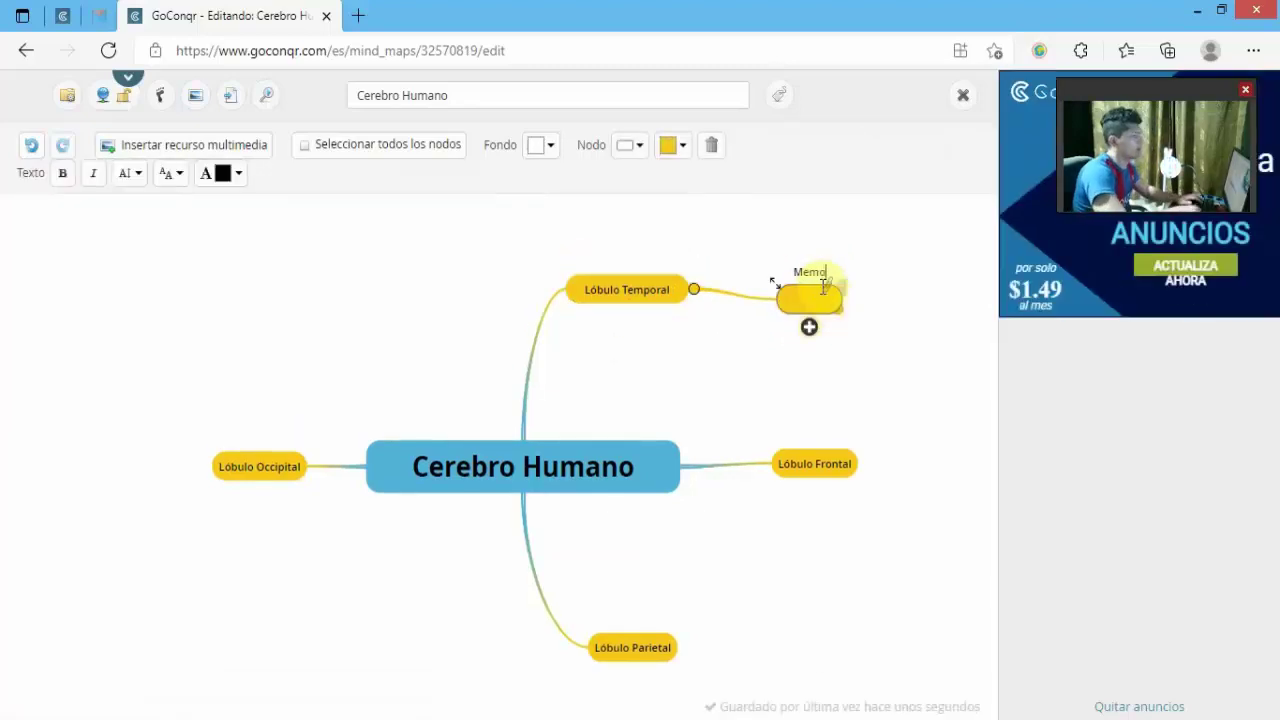
type("ria a largo plazo")
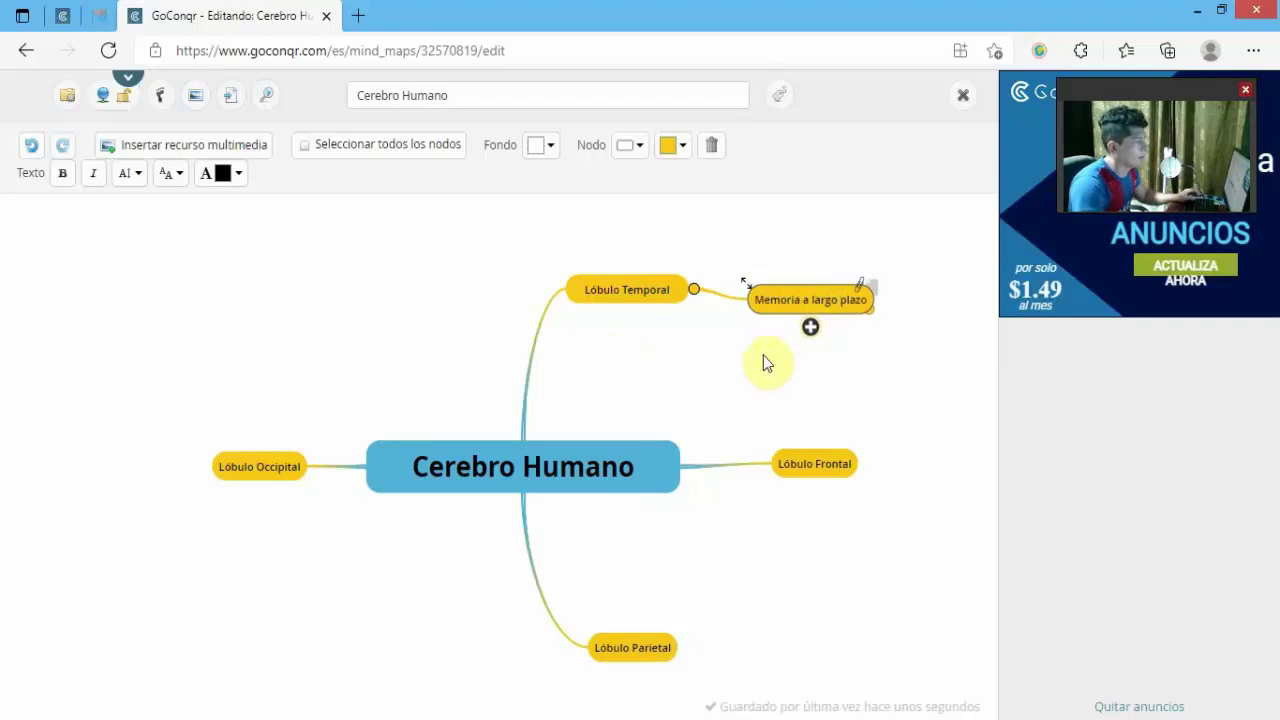
Add a second child node to Lóbulo Temporal, label it "Recuerdos", and place it just above its parent, slightly to the right
left_click(656, 297)
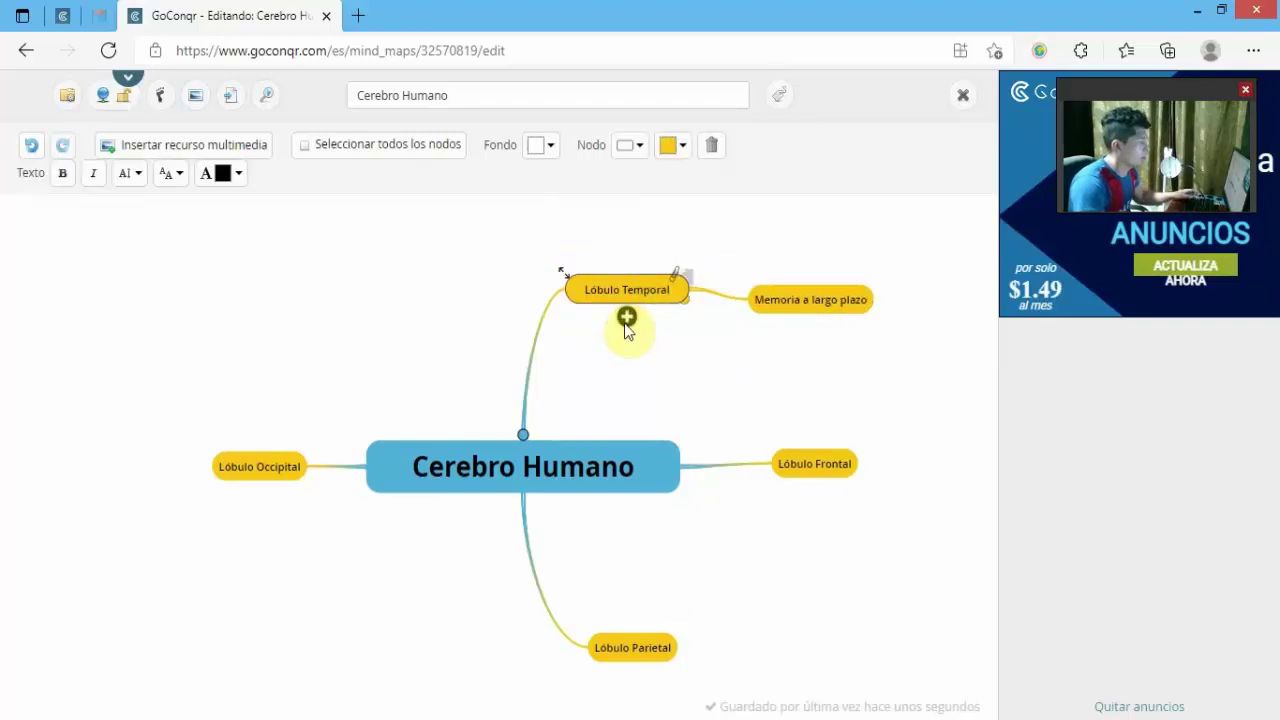
left_click_drag(626, 320, 561, 246)
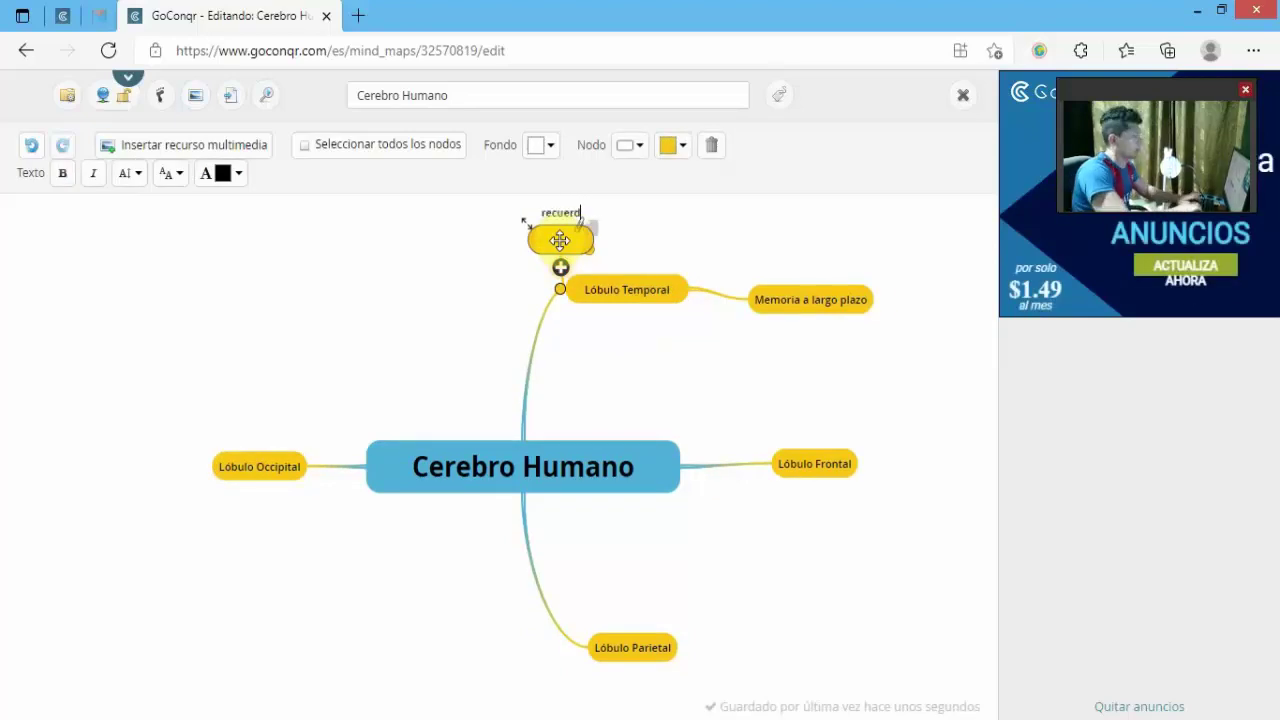
key("BackSpace")
key("BackSpace")
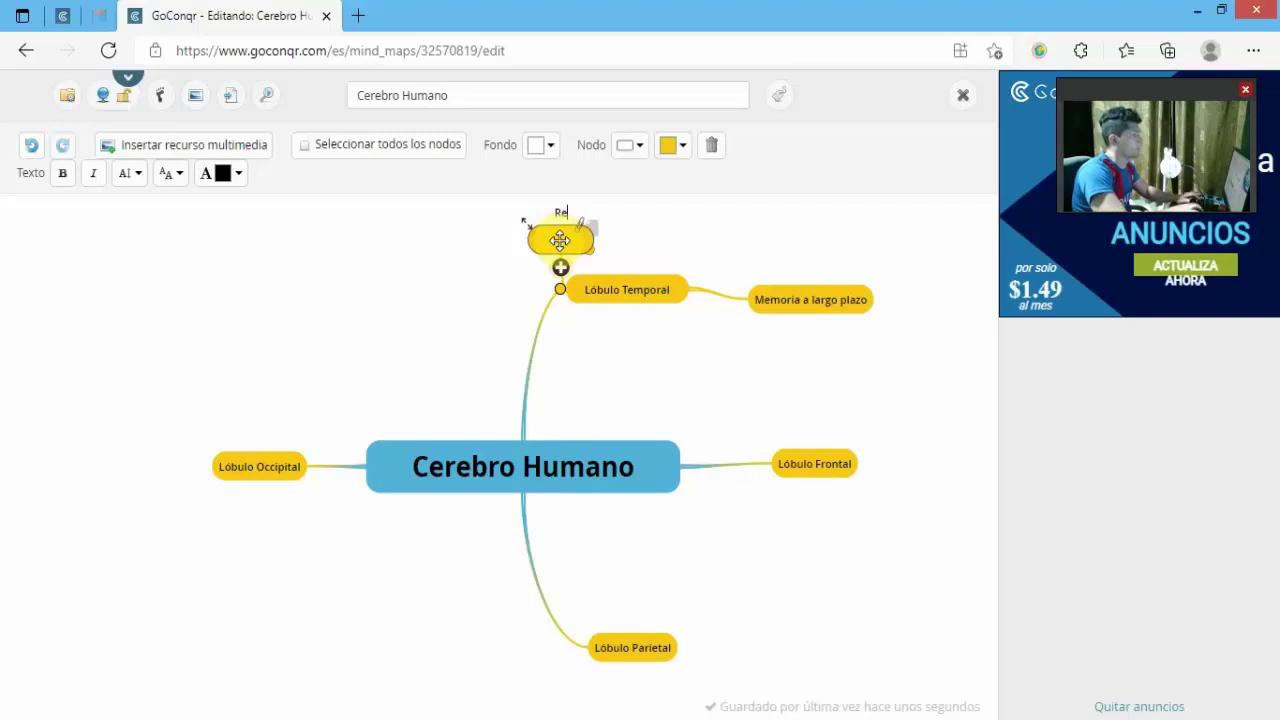
type("Recuerdos")
key("Return")
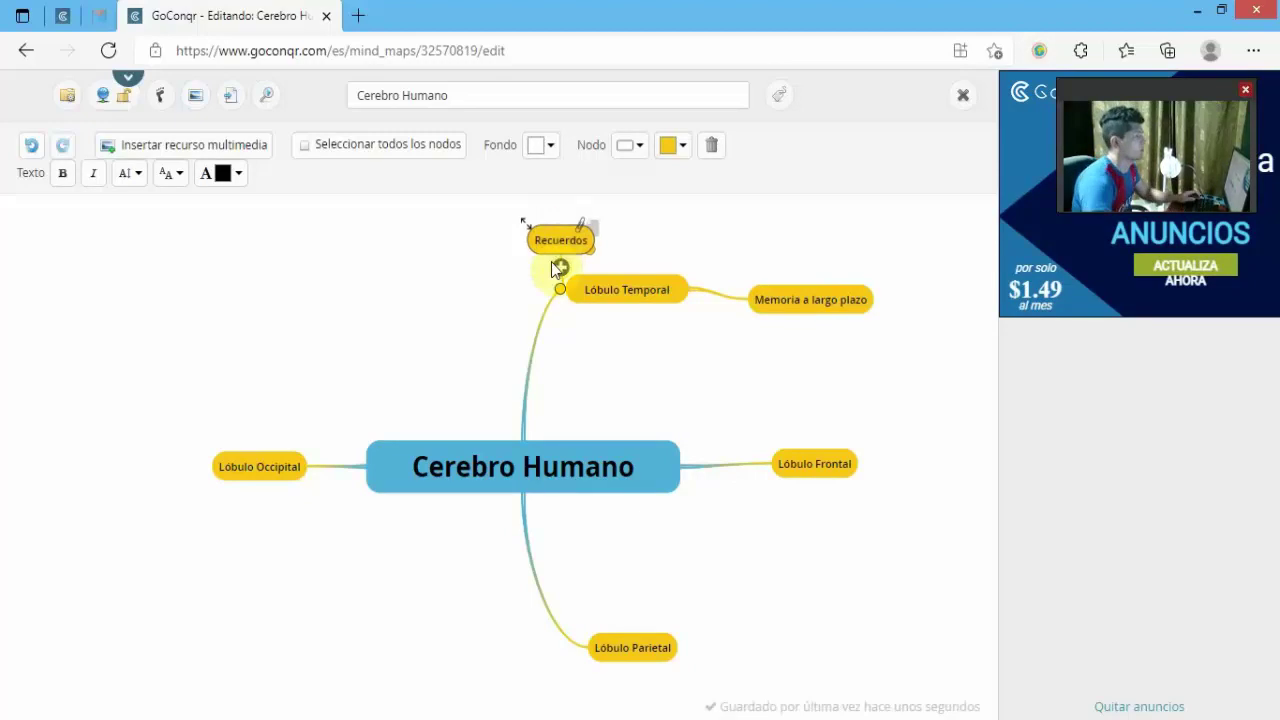
left_click_drag(550, 262, 648, 249)
Add a child node to the Lóbulo Frontal node, placed above and to its right, and label it "Lenguaje"
left_click(614, 382)
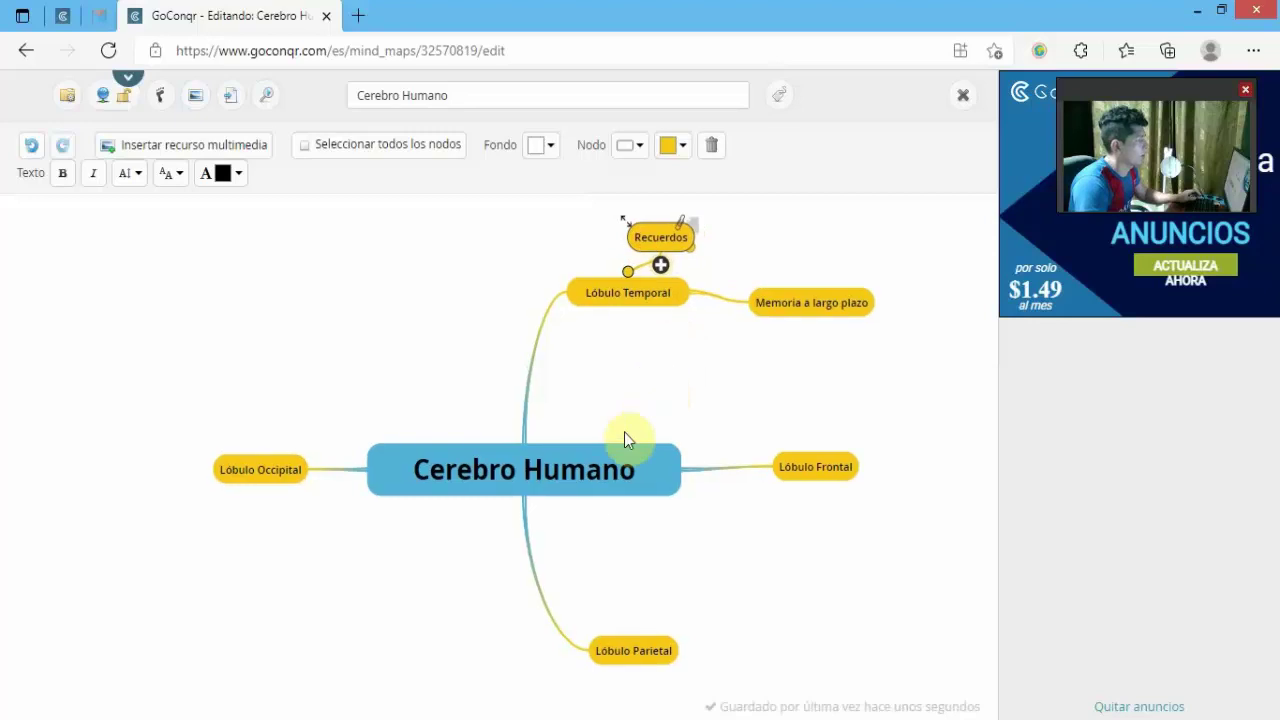
left_click_drag(624, 403, 620, 349)
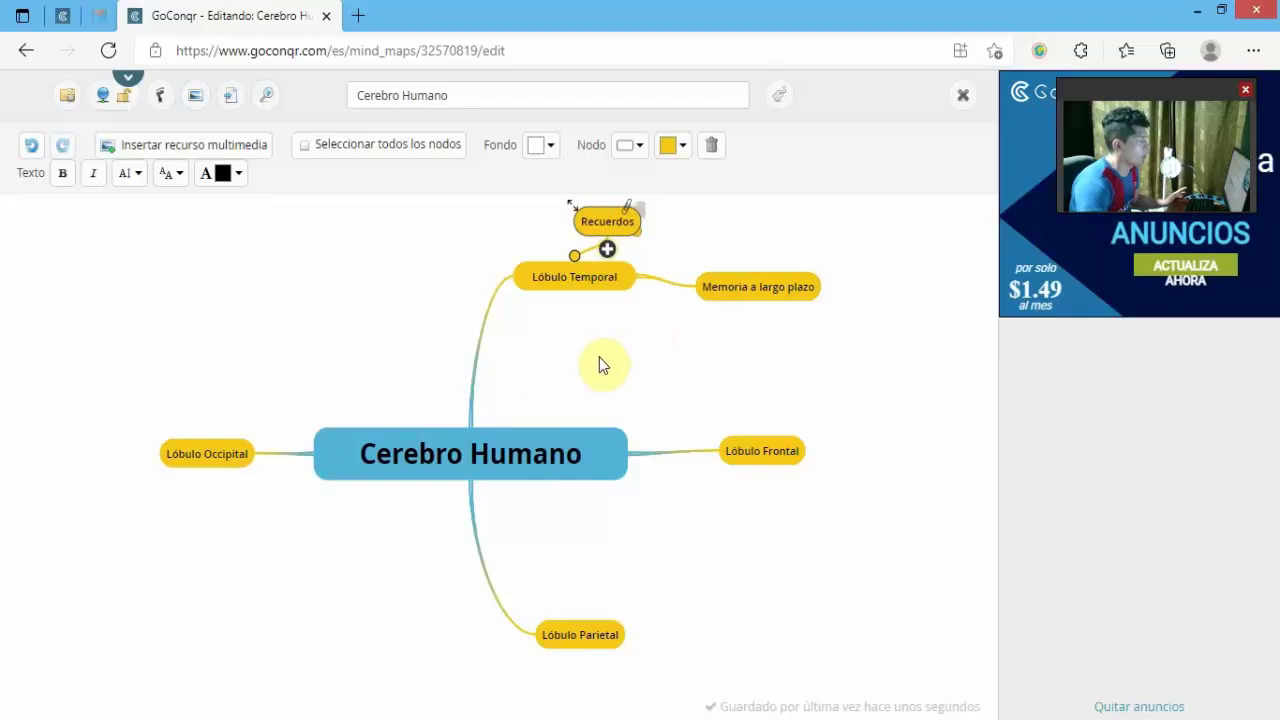
left_click_drag(599, 362, 587, 409)
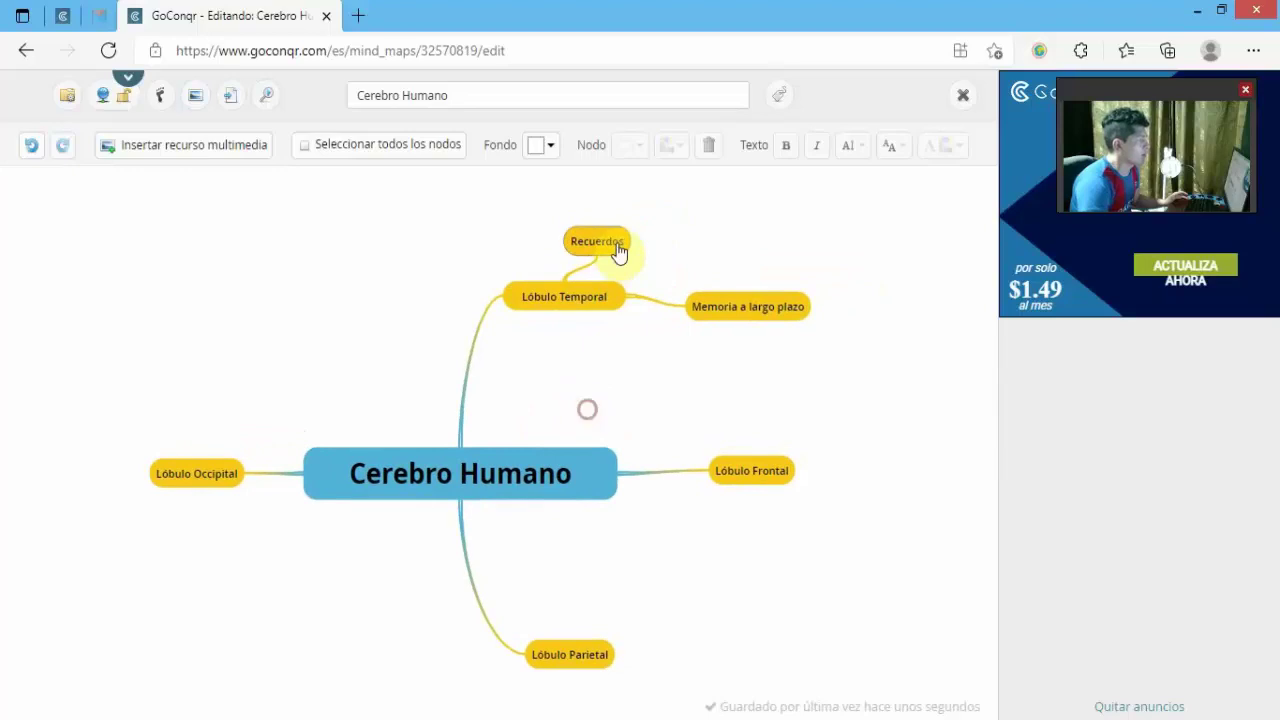
left_click(780, 487)
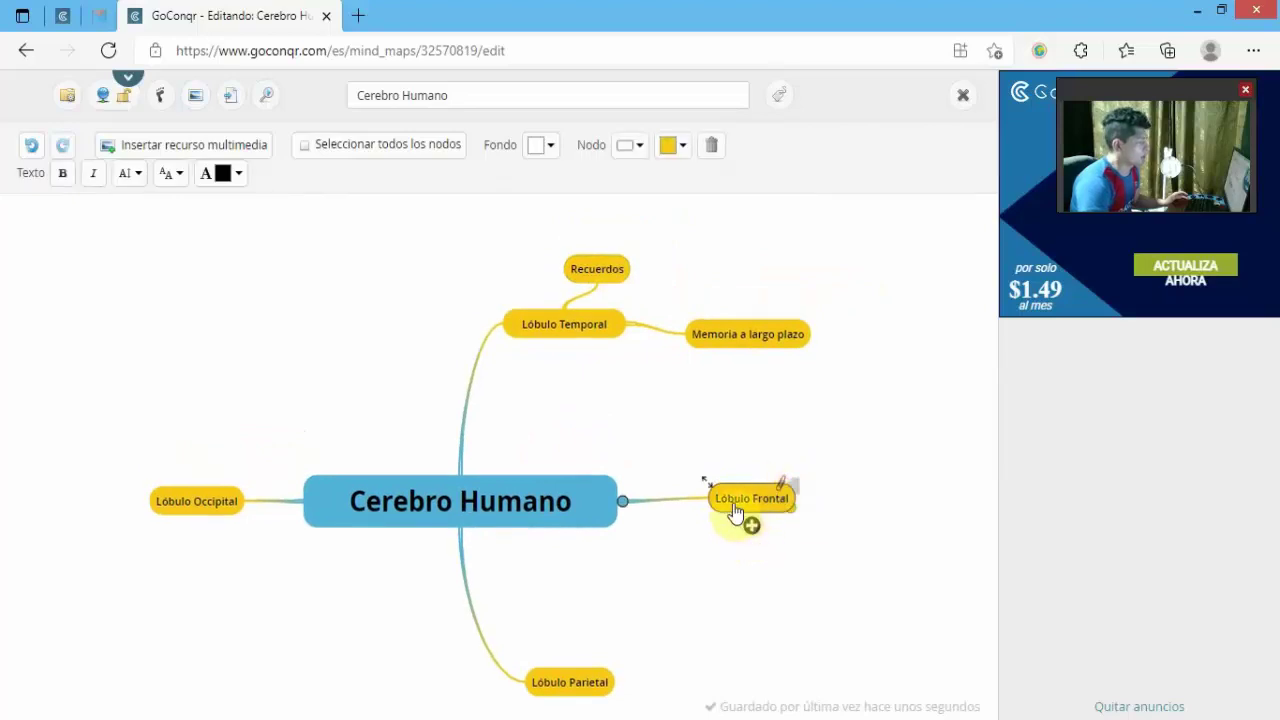
left_click_drag(750, 527, 894, 464)
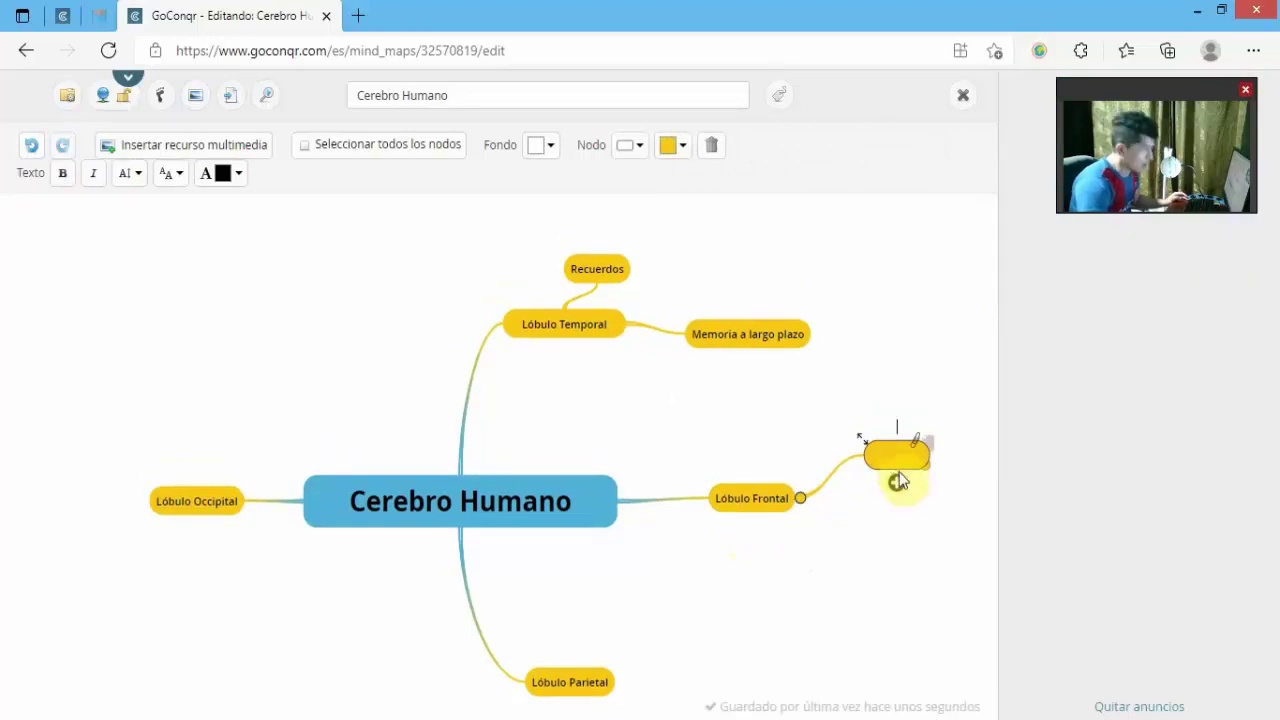
type("Lengua")
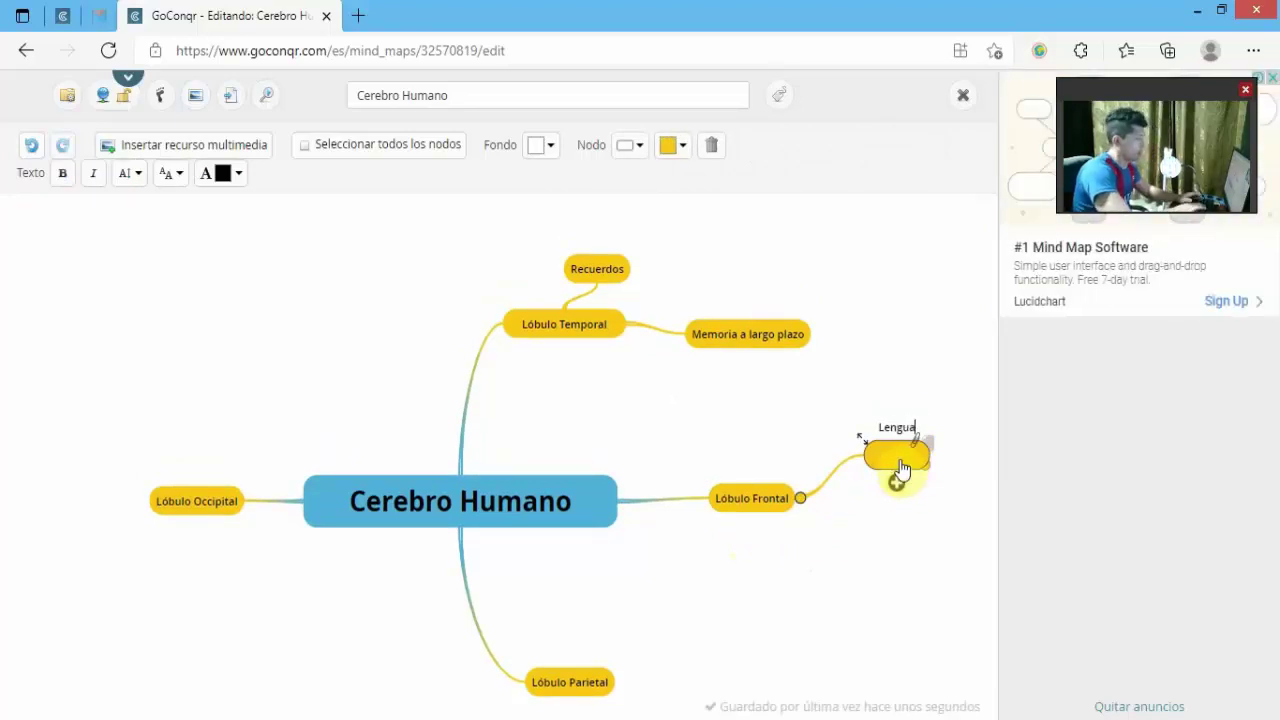
type("je")
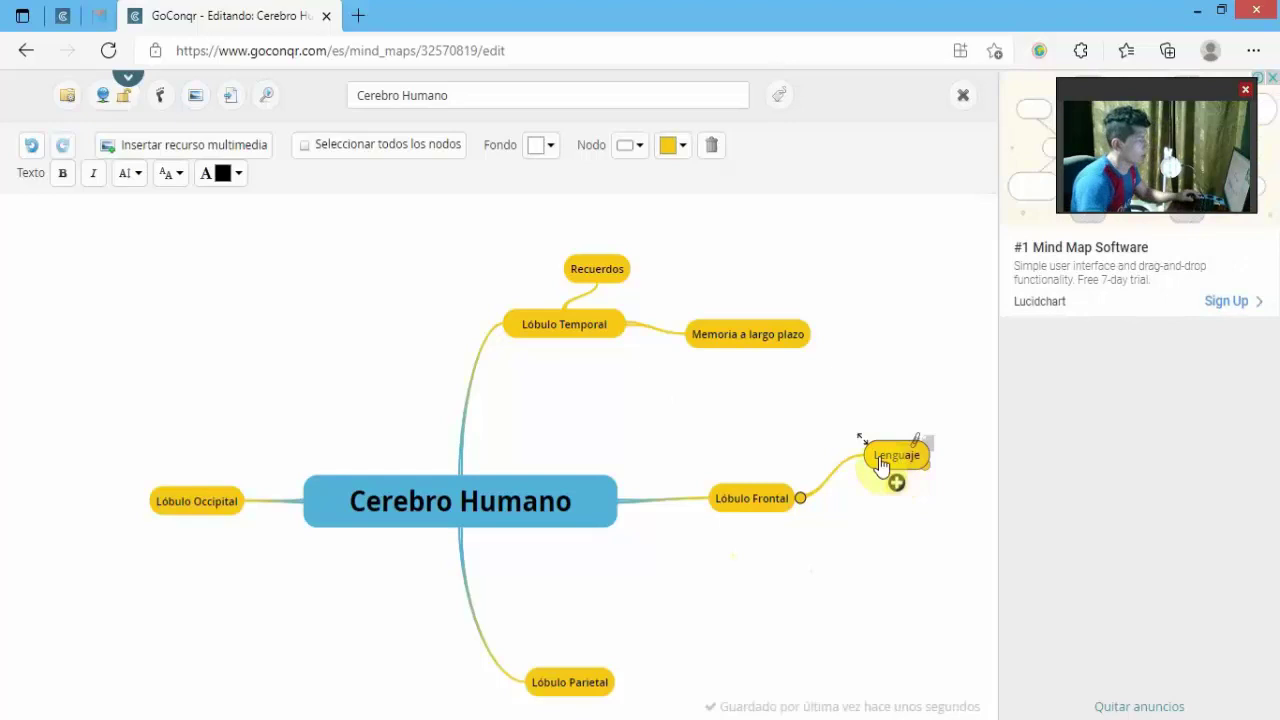
key("Return")
Add a second child node to Lóbulo Frontal, placed below the Lenguaje node, and label it "Memoria a corto plazo"
left_click_drag(747, 530, 895, 553)
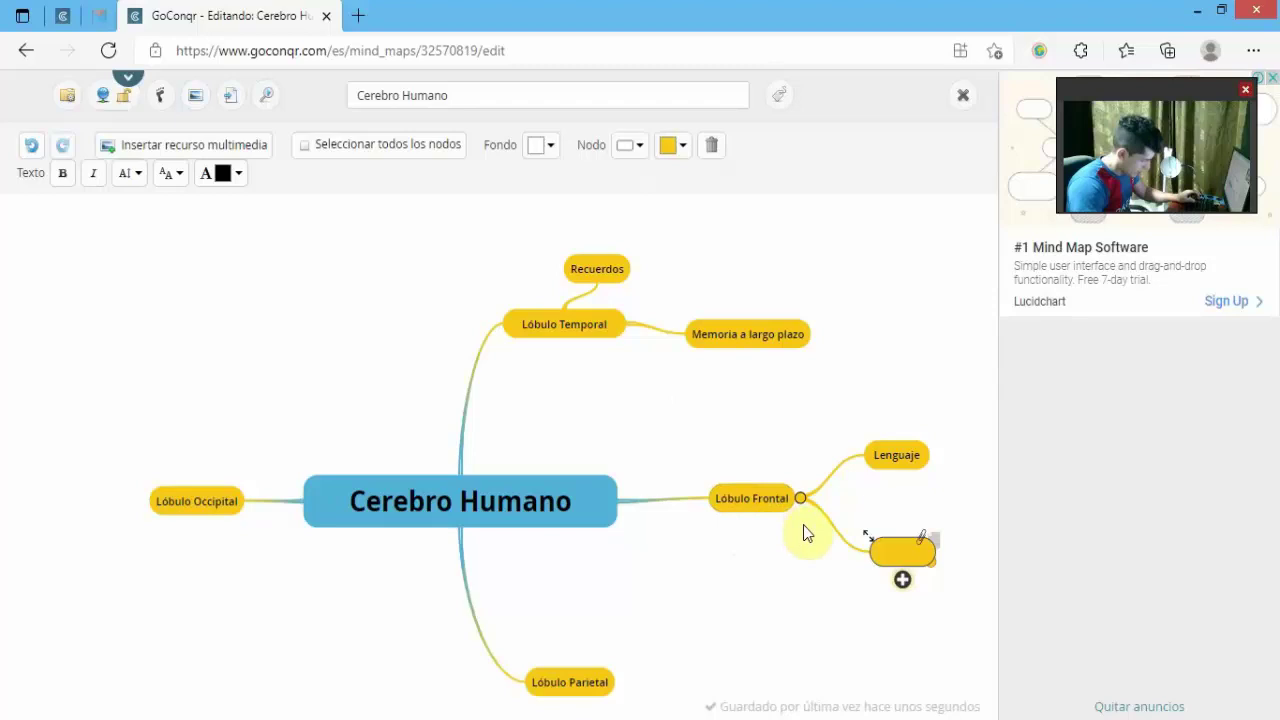
type("Memoria")
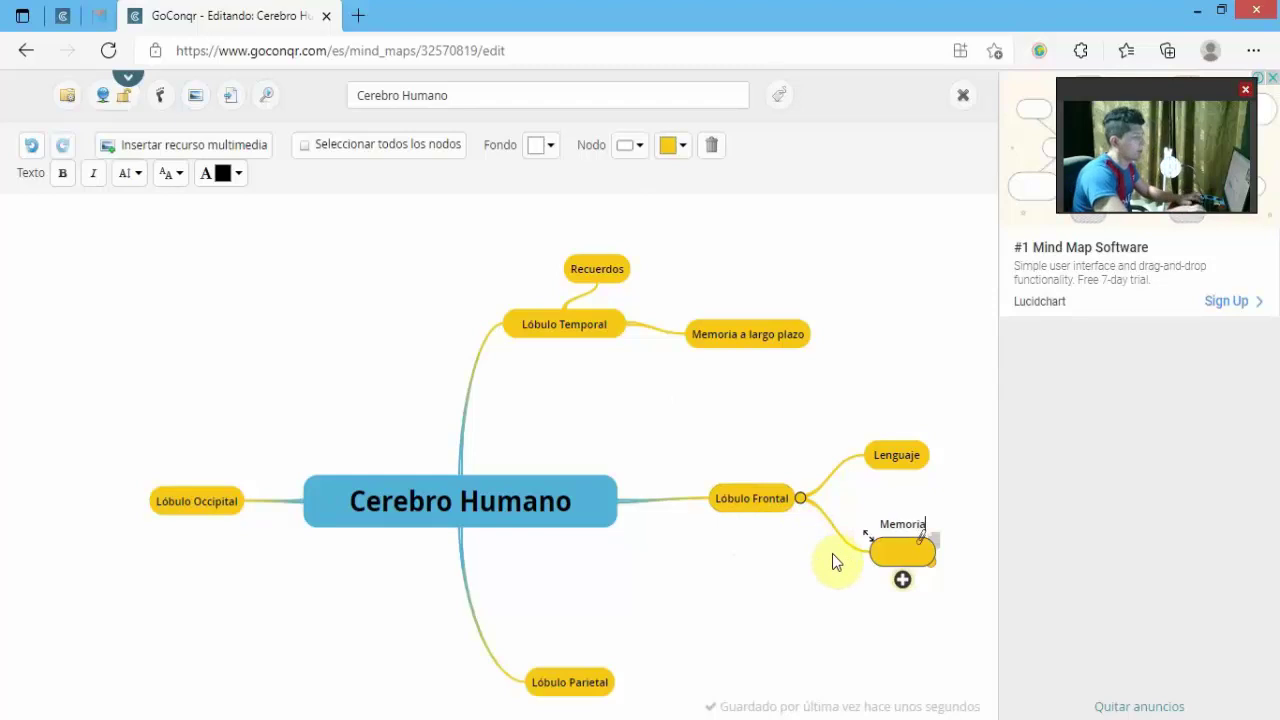
type(" a corto plazo")
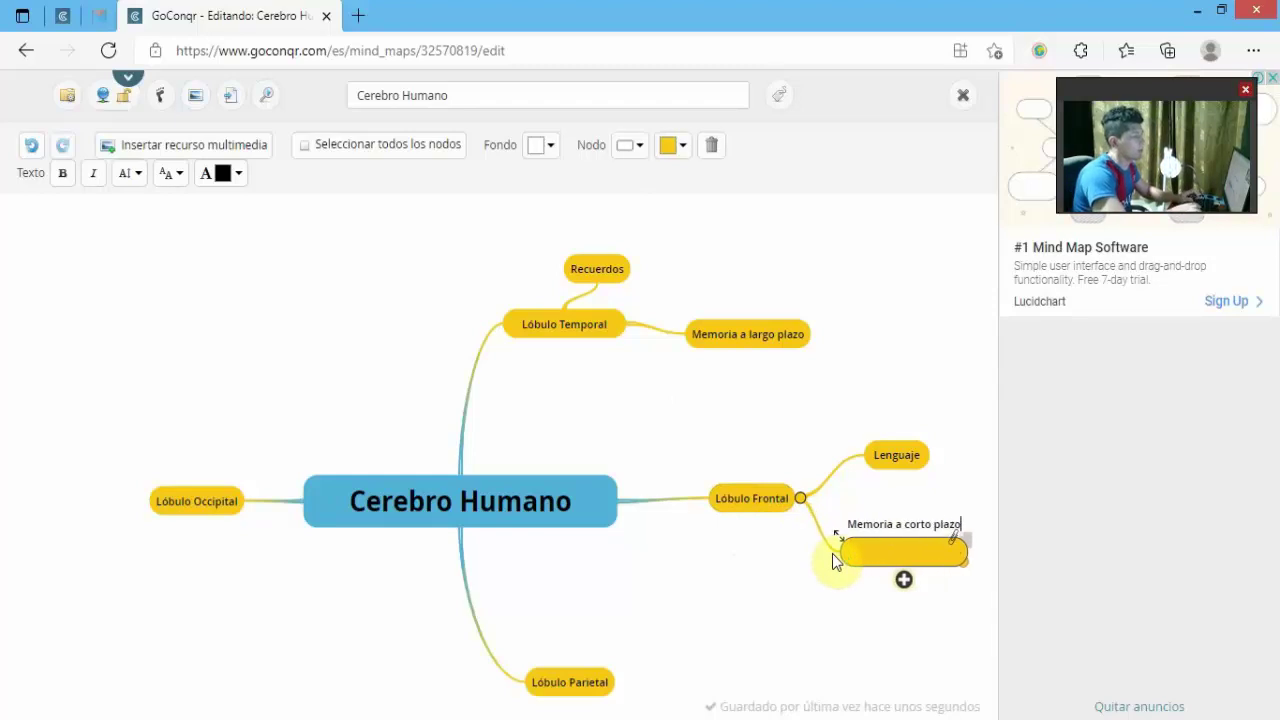
key("Return")
Close the STAR+ advertisement and add a child node labelled "Matemática" to the right of the Lóbulo Parietal node
scroll(690, 565, "down", 1)
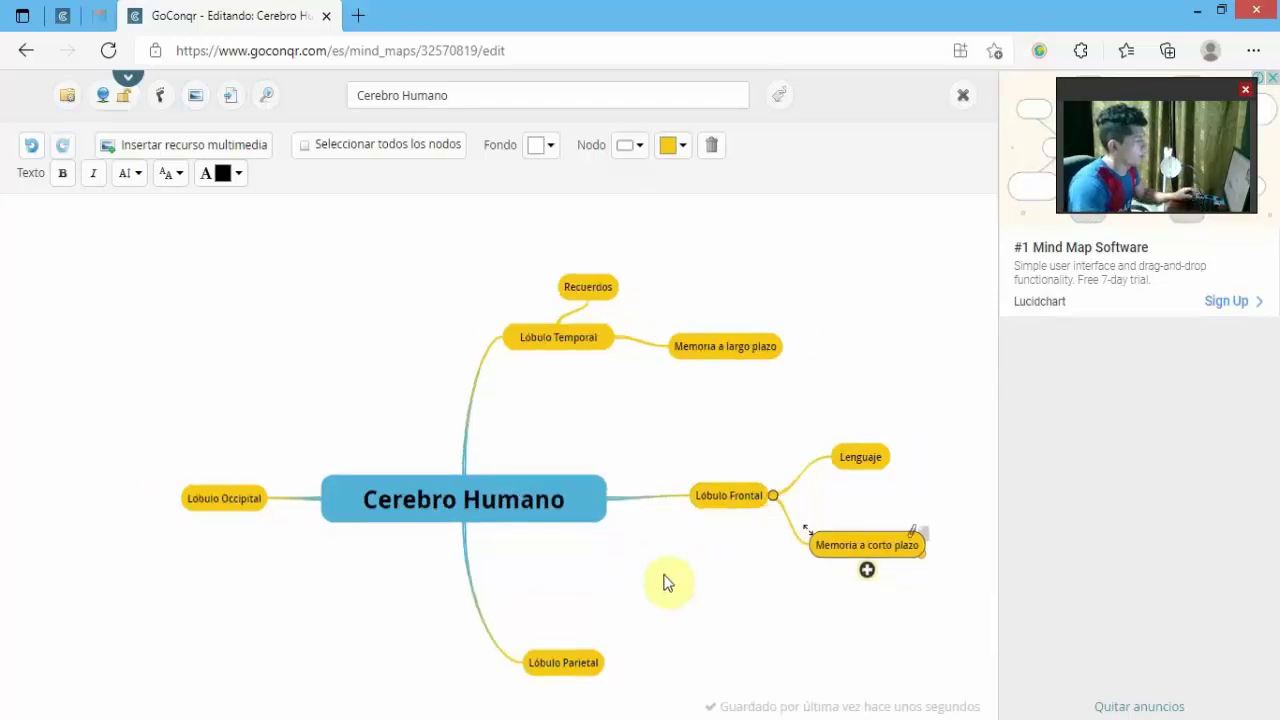
left_click_drag(666, 583, 688, 446)
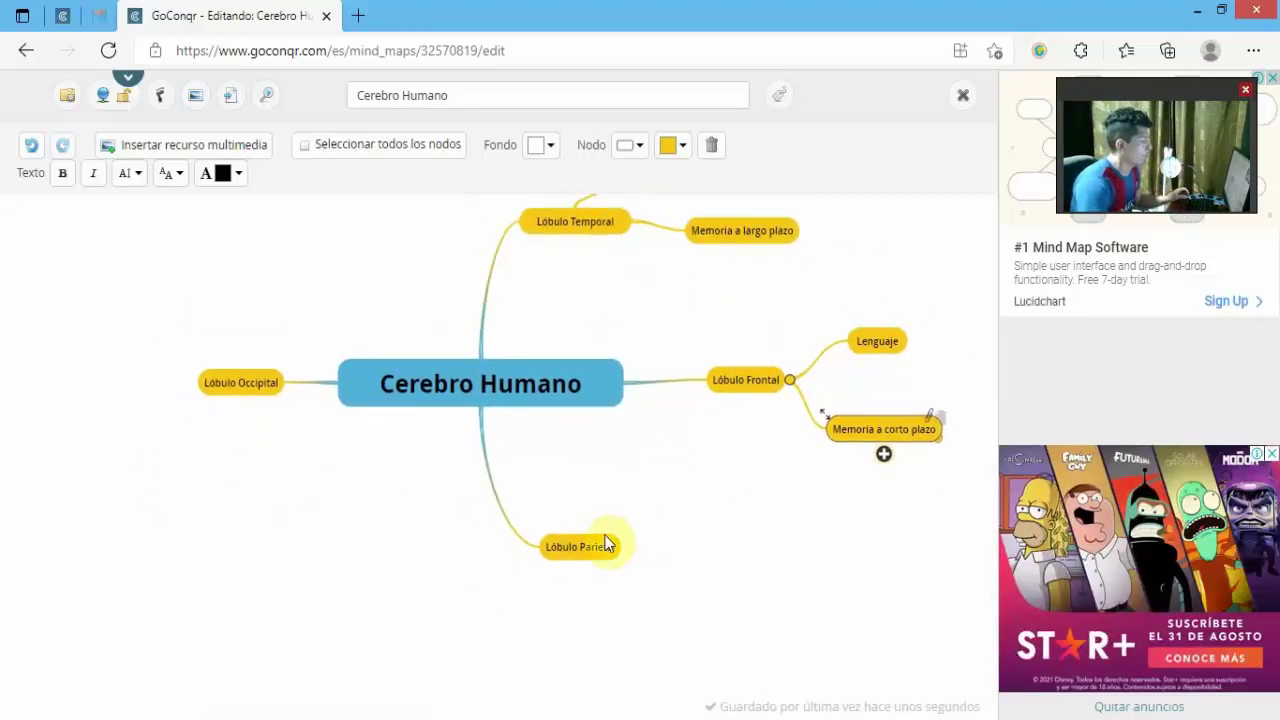
left_click(600, 545)
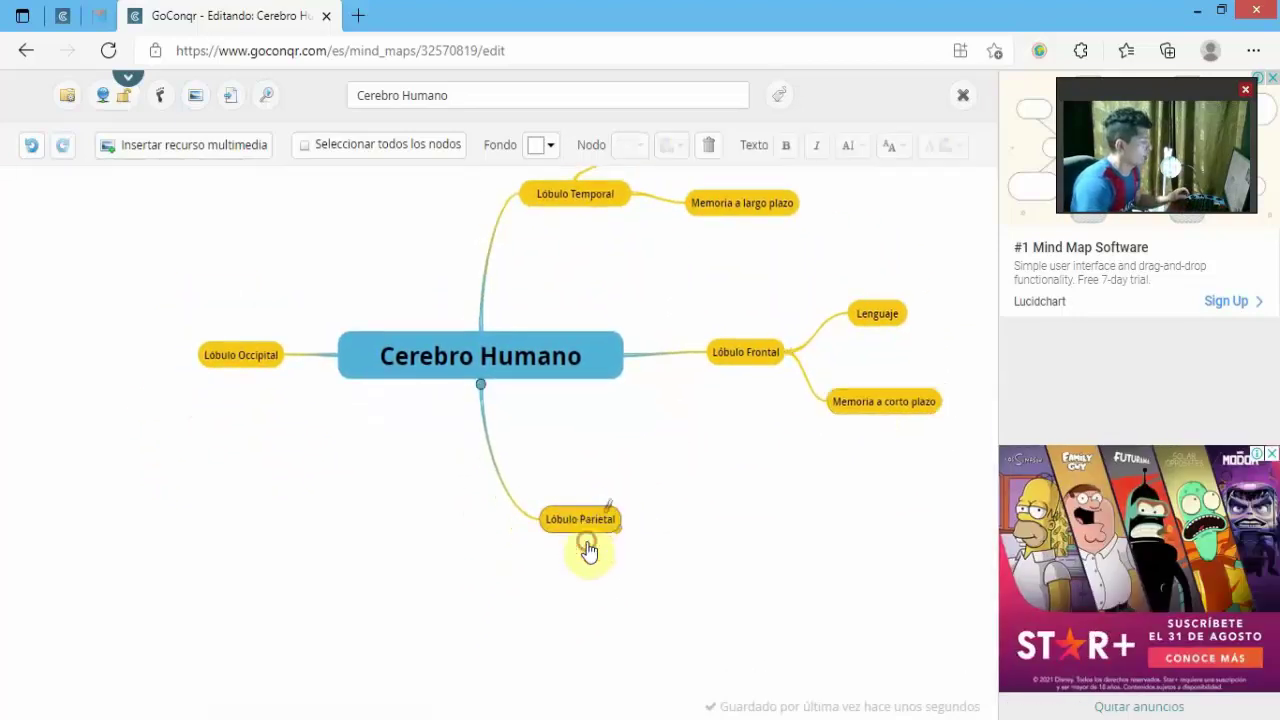
left_click(1266, 460)
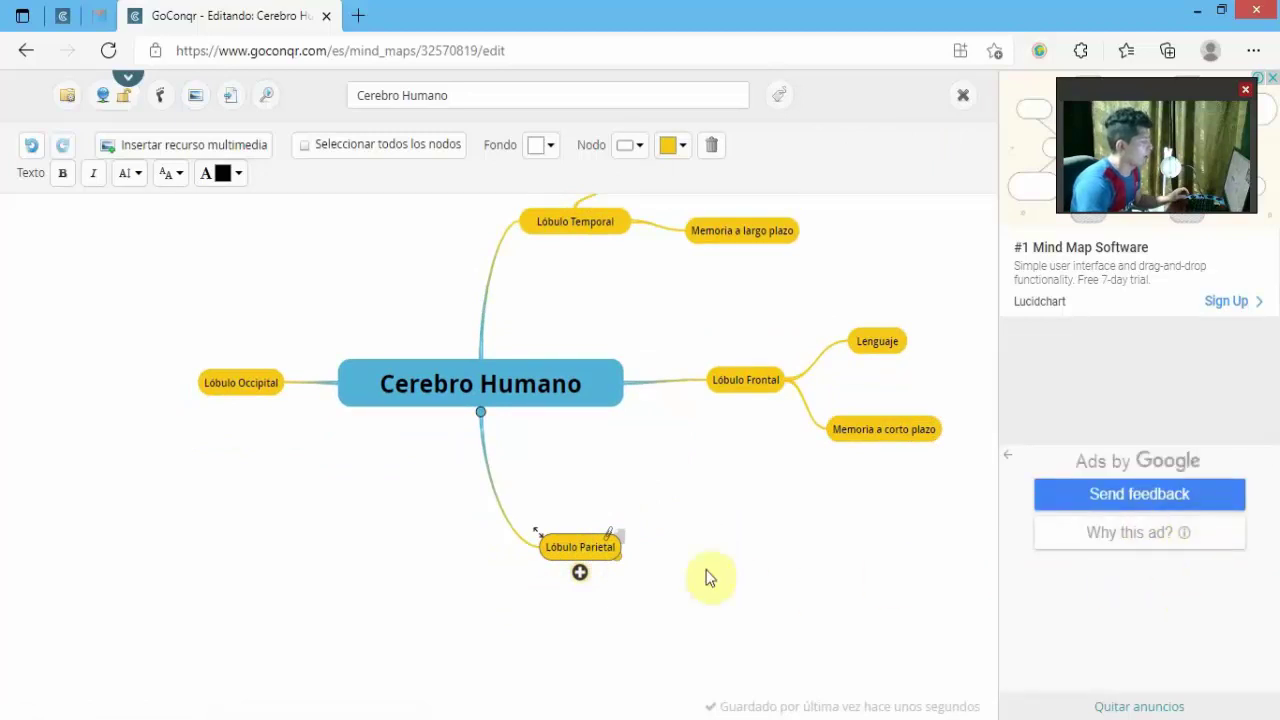
left_click(740, 560)
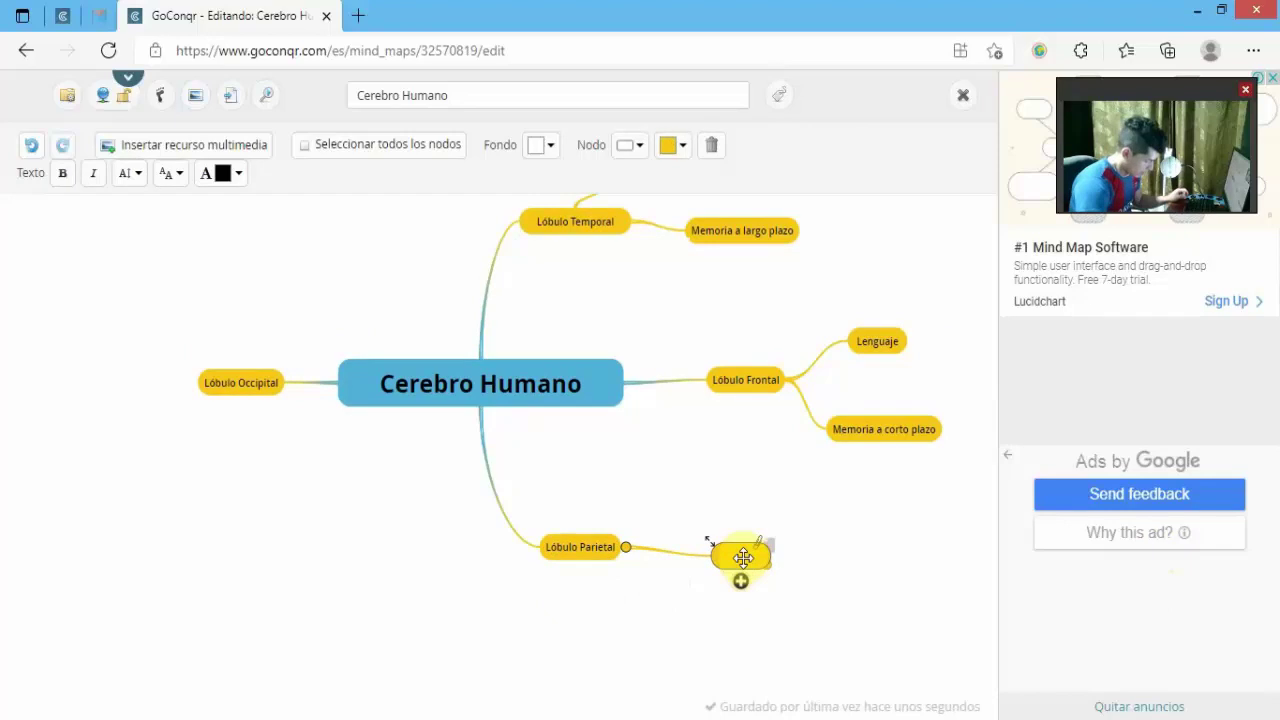
type("M")
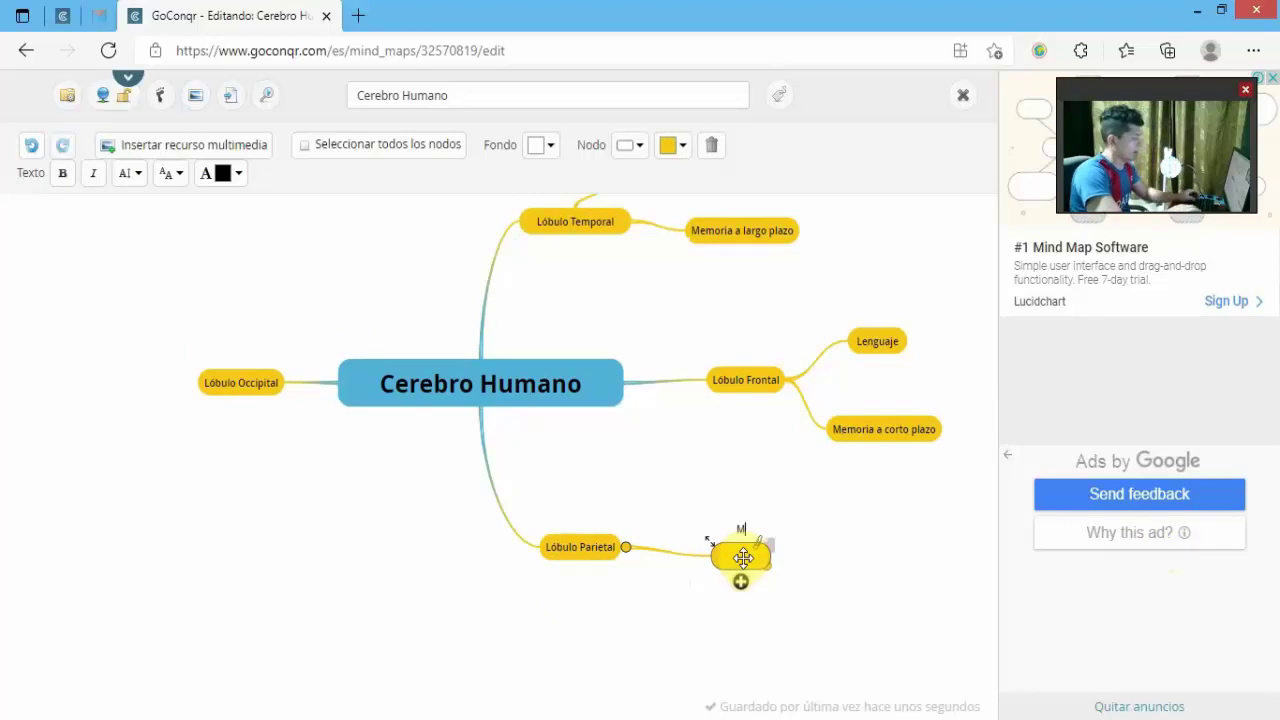
type("atemá")
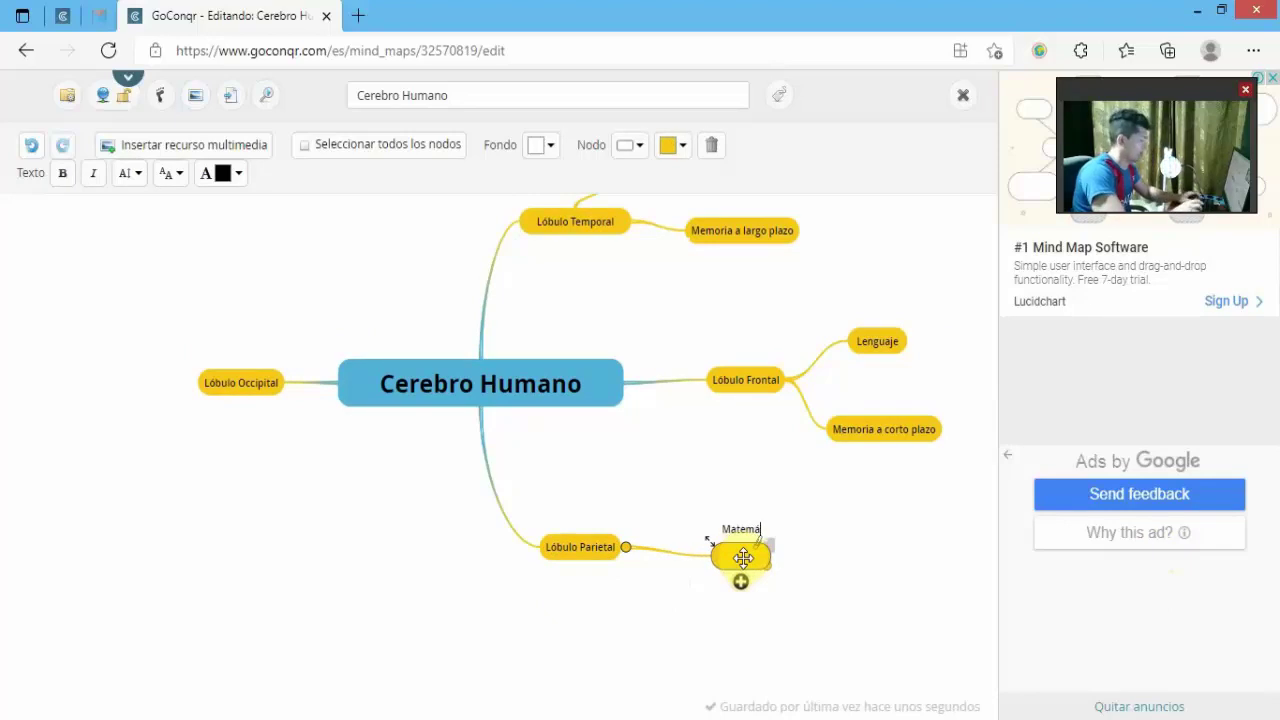
type("tica")
key("Return")
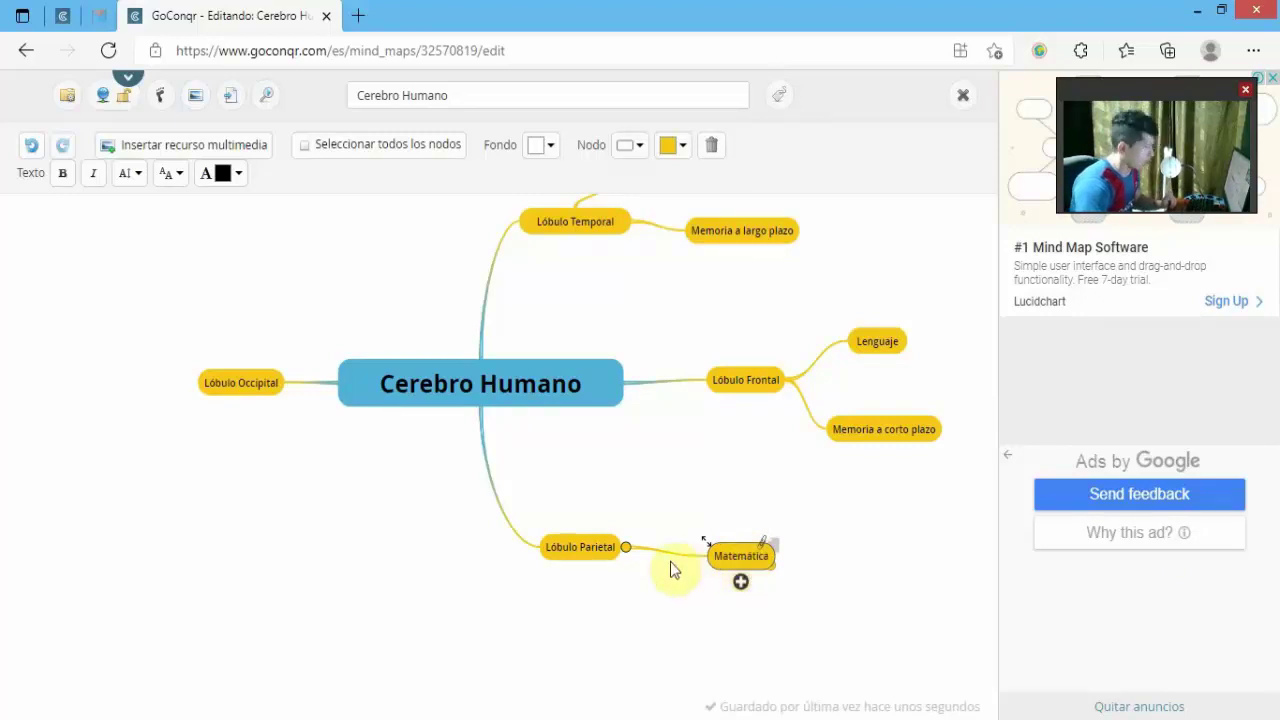
Add a second child node directly below the Lóbulo Parietal node and label it "Información sensorial"
left_click(578, 549)
left_click(580, 575)
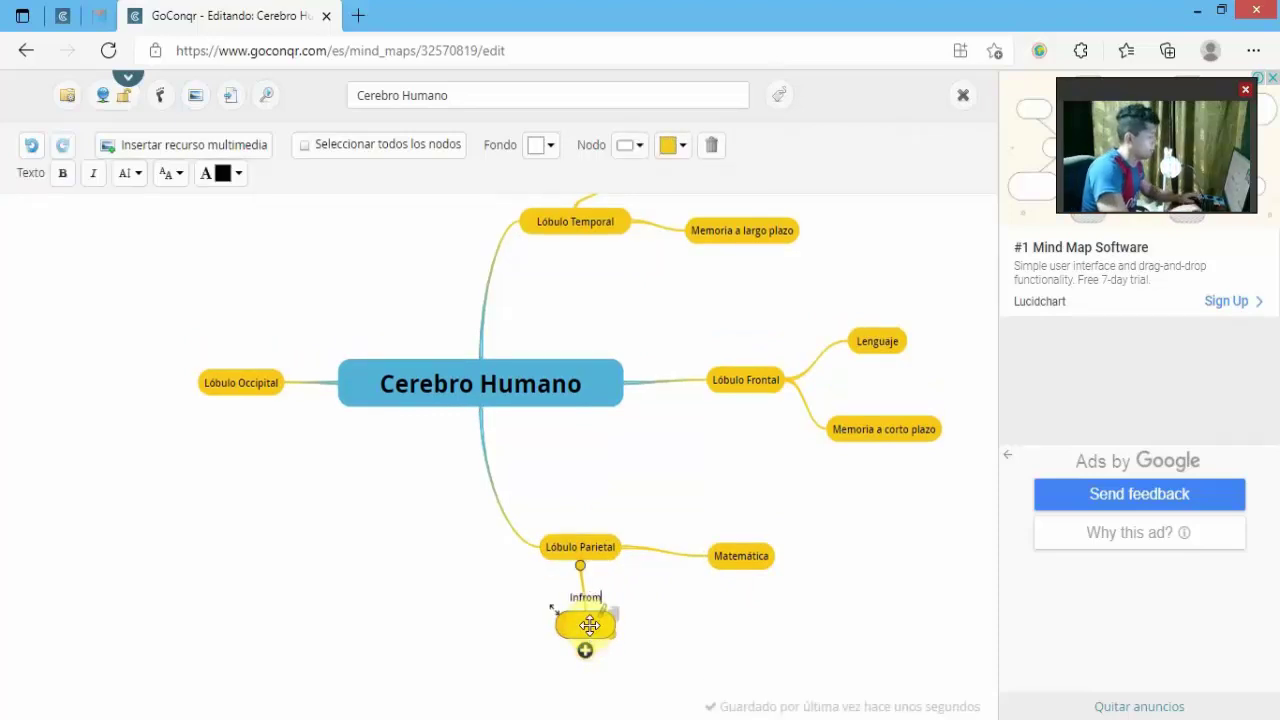
type("Informaci")
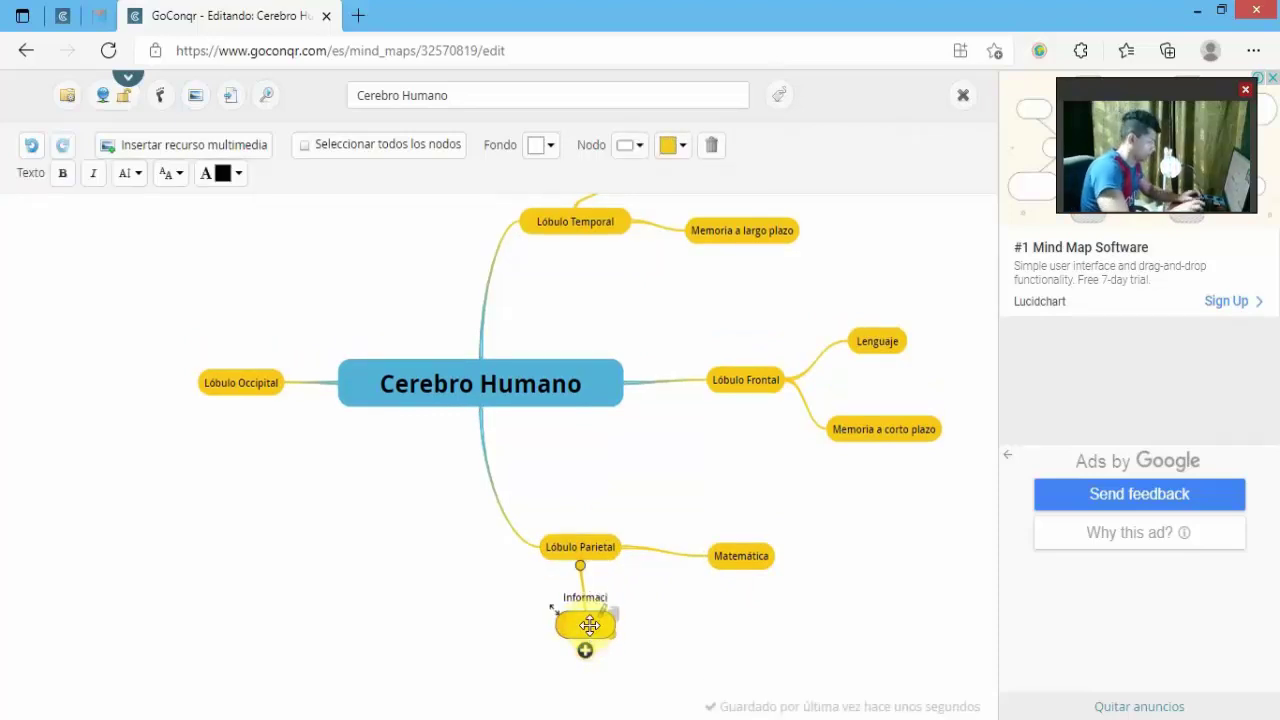
type("ón sensor")
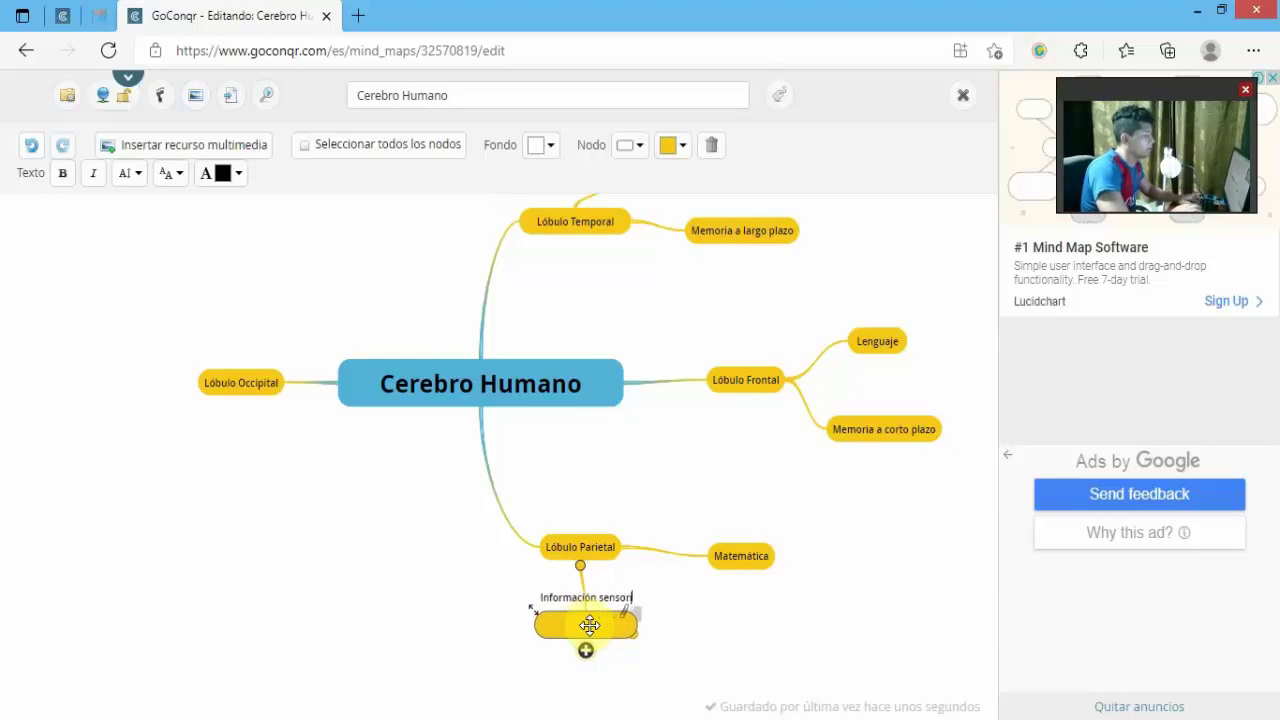
type("ial")
key("Return")
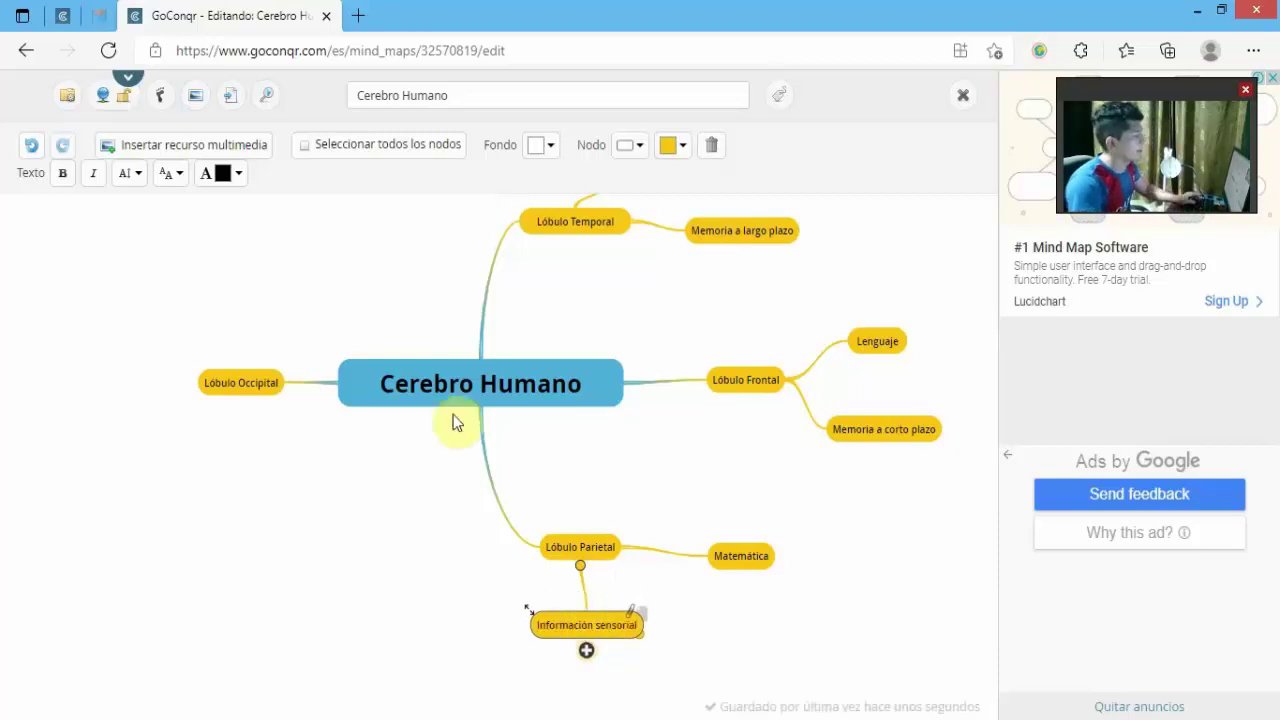
Add a child node below the Lóbulo Occipital node and label it "Vista"
left_click(257, 386)
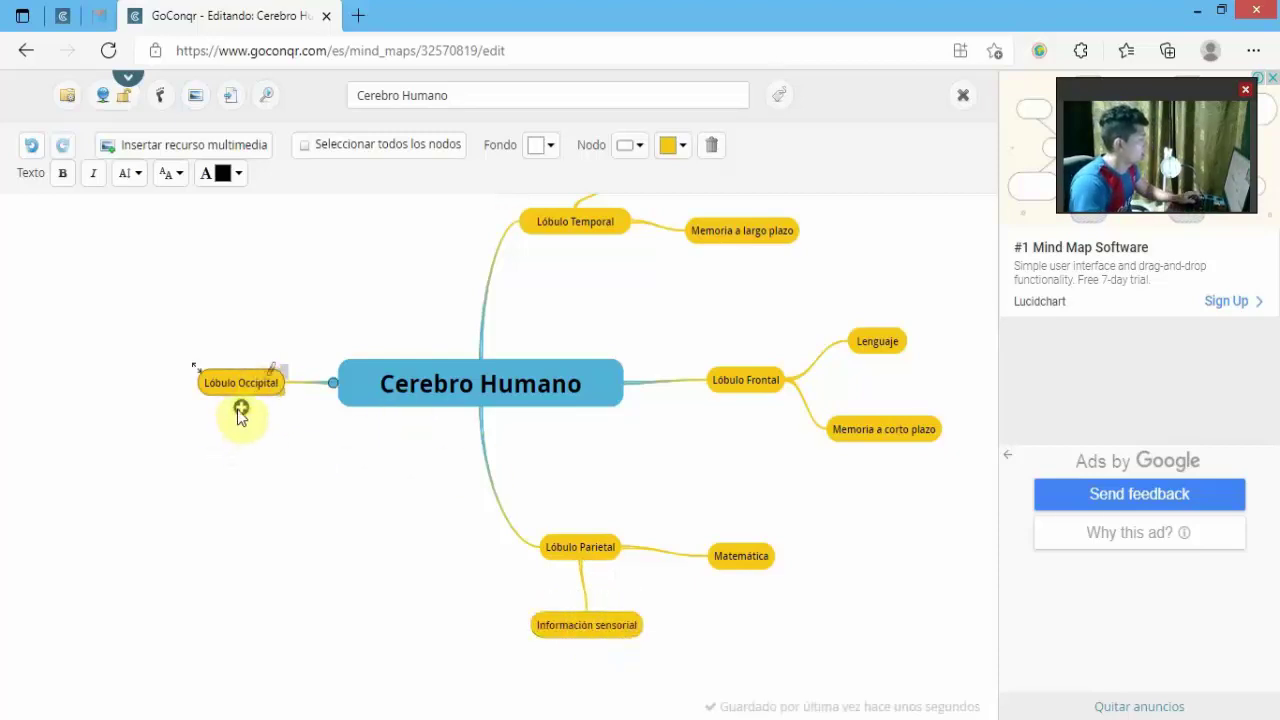
left_click_drag(241, 412, 265, 510)
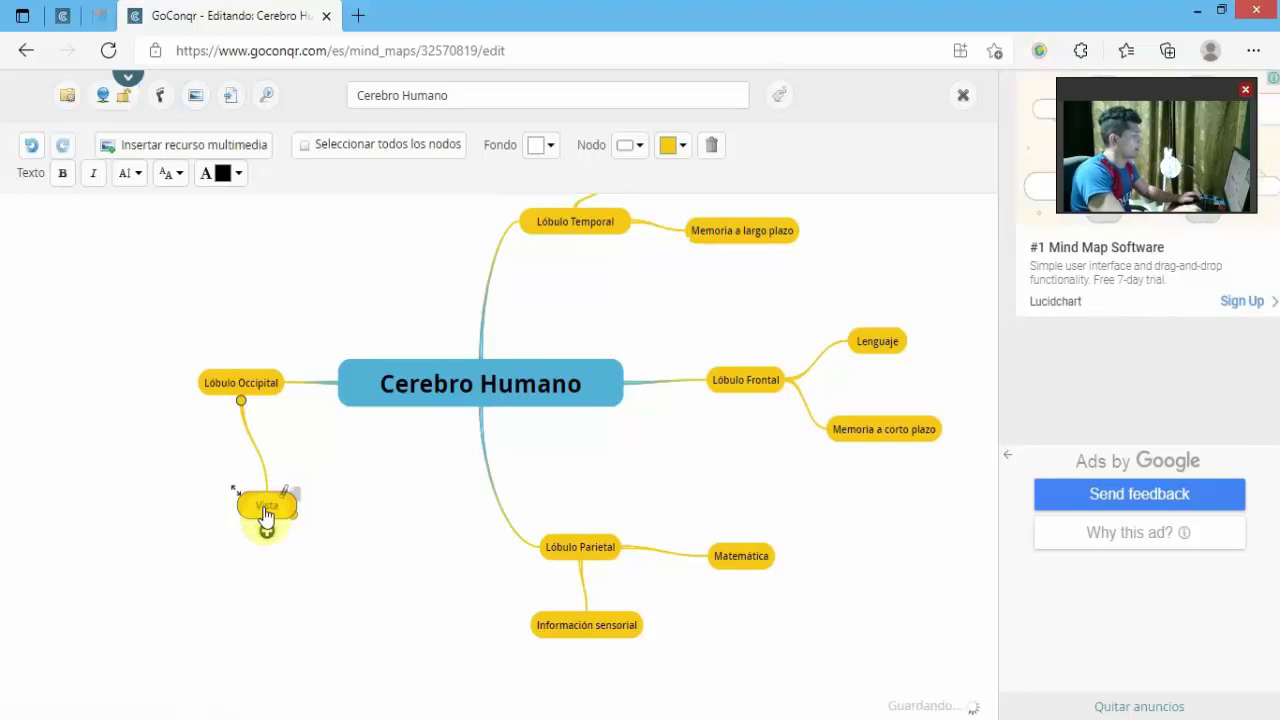
type("a")
Look over the paid plan comparison, then decline the upgrade offer to return to the mind map
left_click(240, 388)
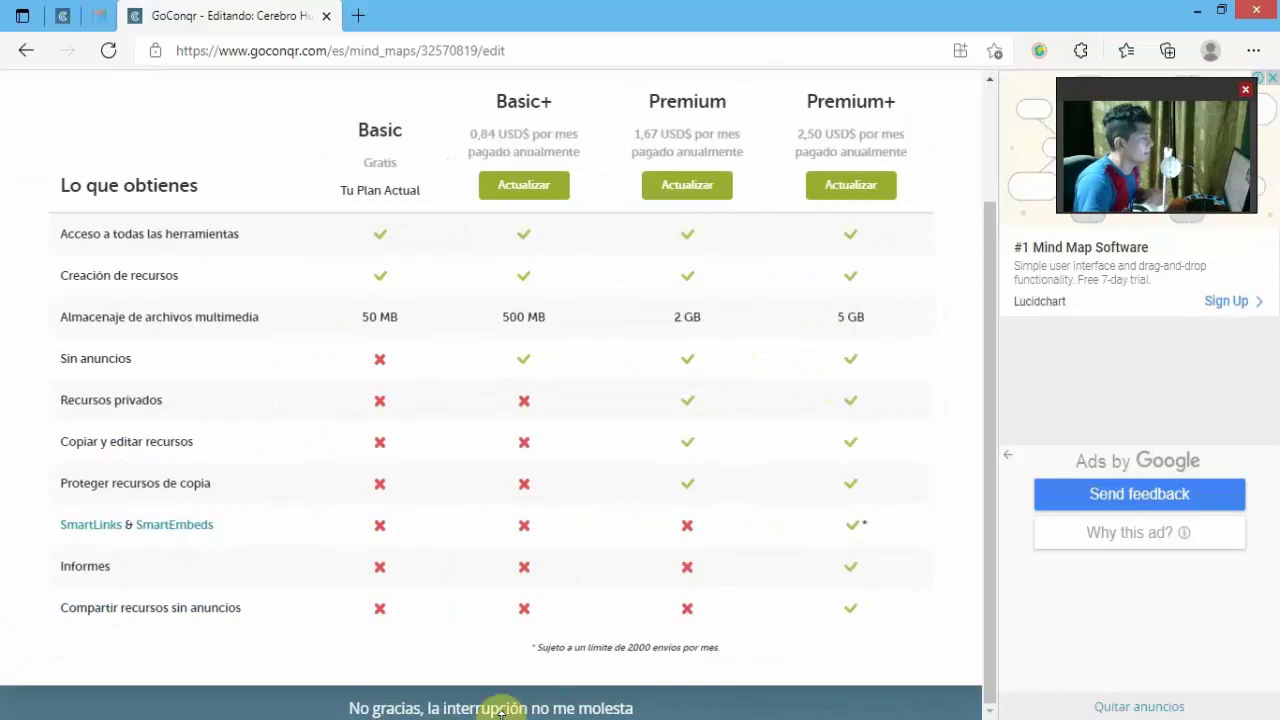
scroll(737, 486, "up", 3)
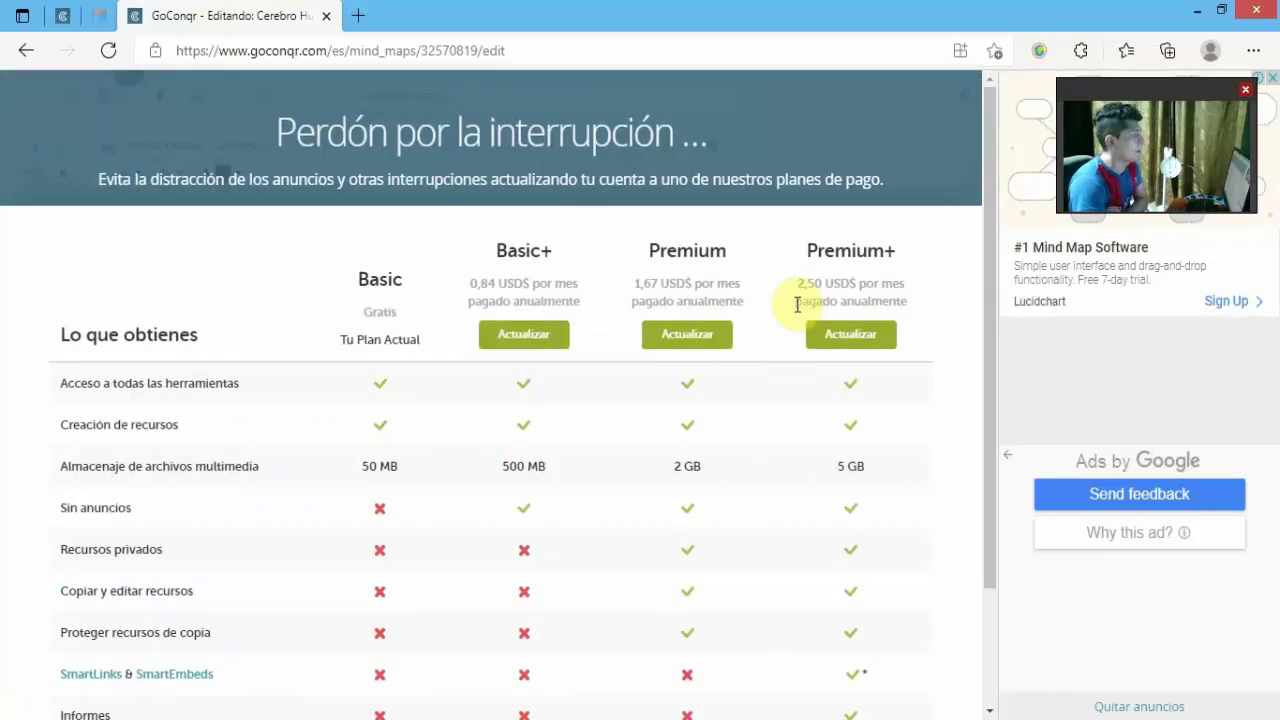
scroll(771, 306, "down", 1)
scroll(763, 351, "down", 1)
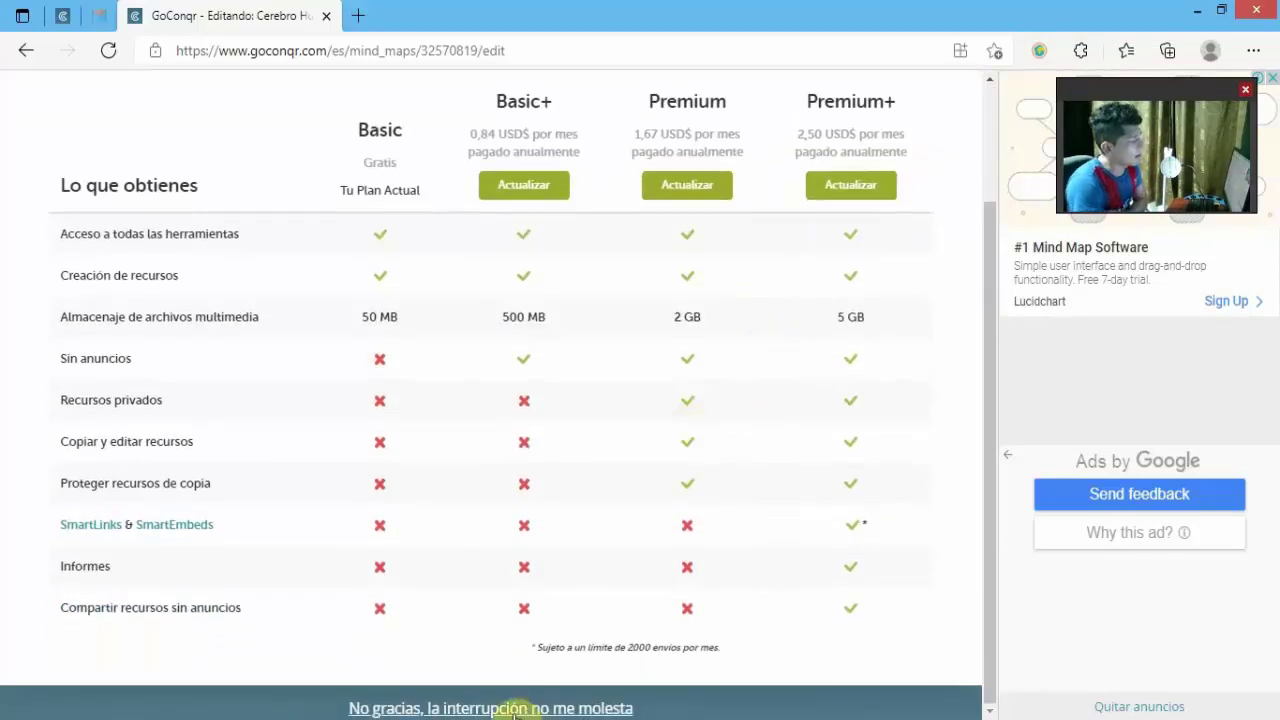
left_click(515, 708)
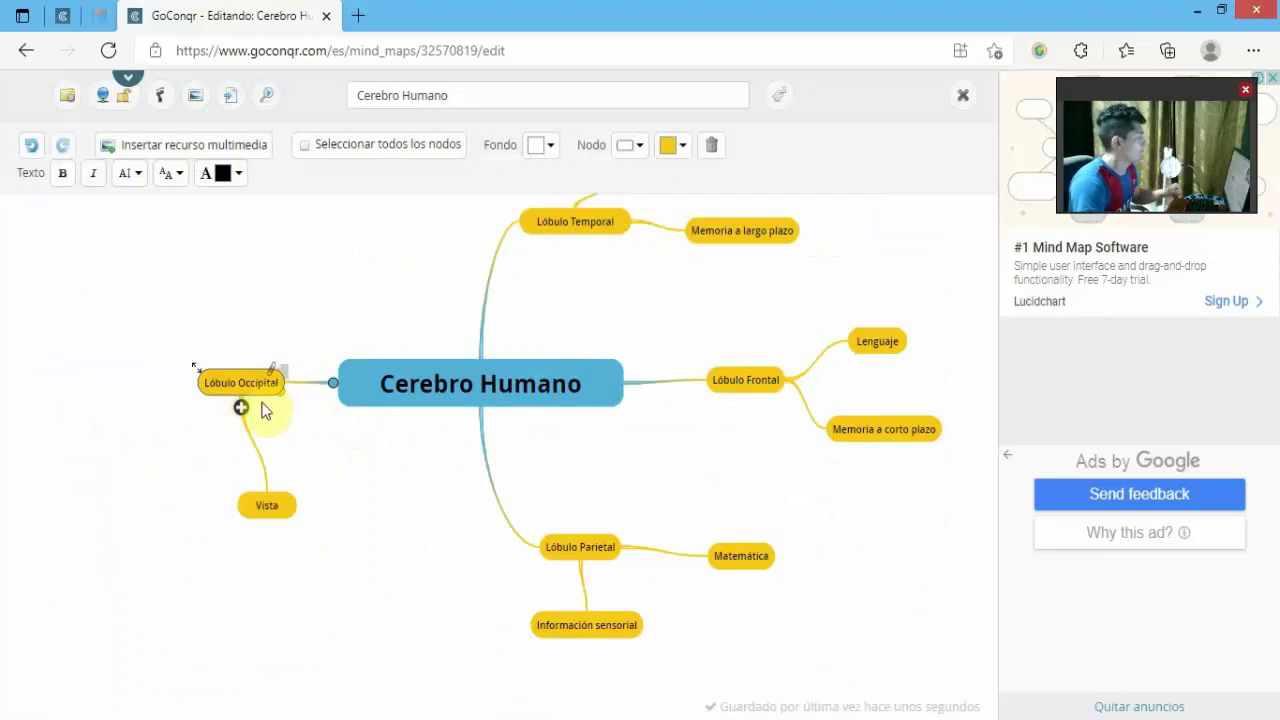
Add a second child node above the Lóbulo Occipital node and label it "Interpretación de la imagen"
left_click_drag(240, 414, 277, 300)
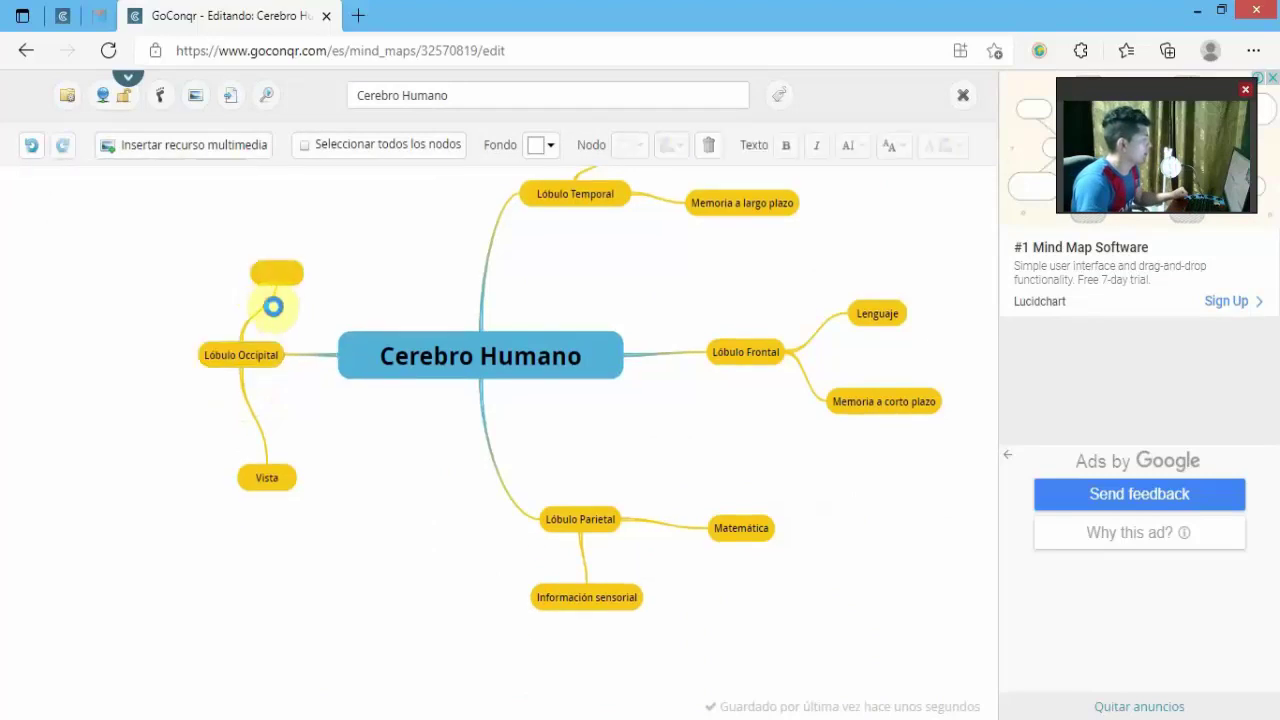
left_click(273, 288)
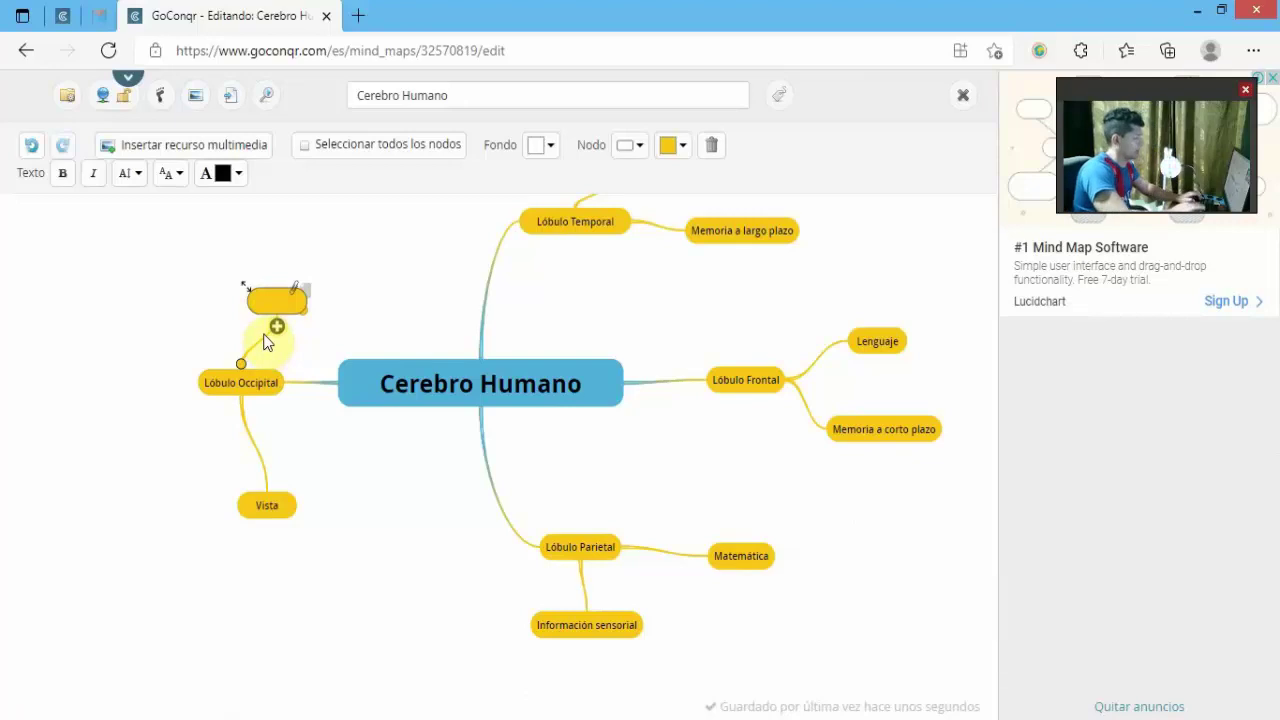
type("Intre")
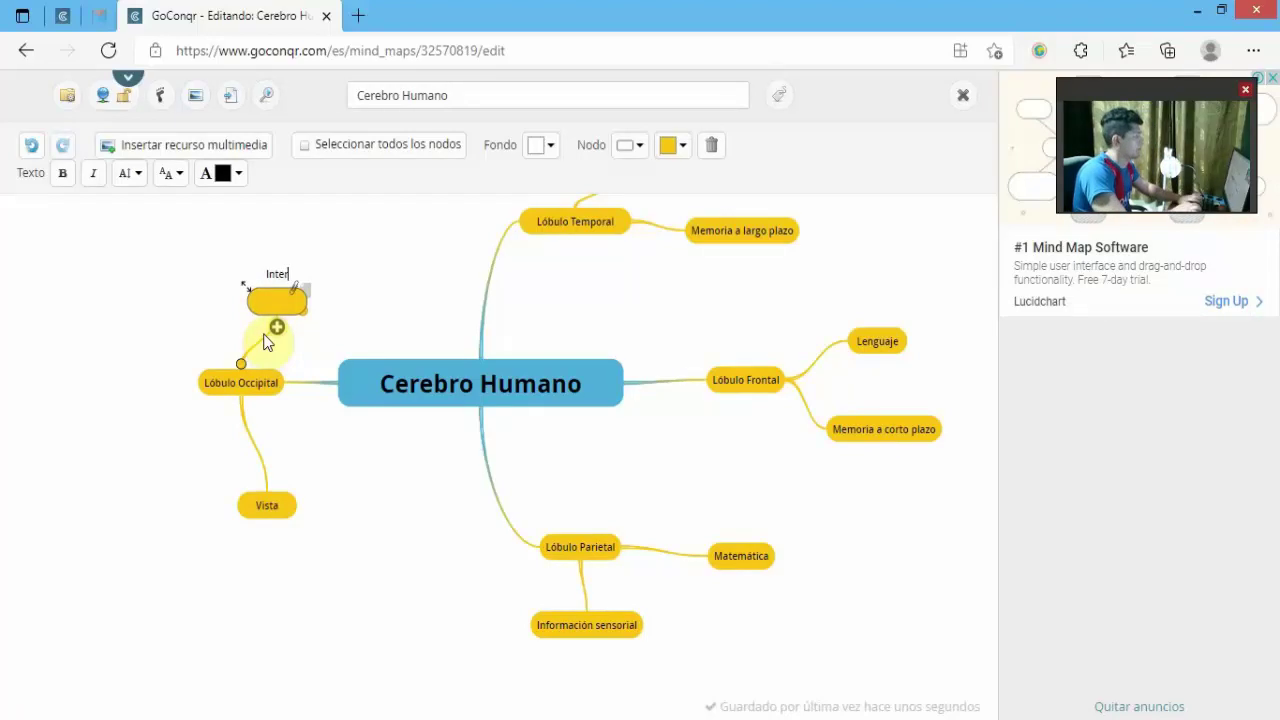
type("pretaci")
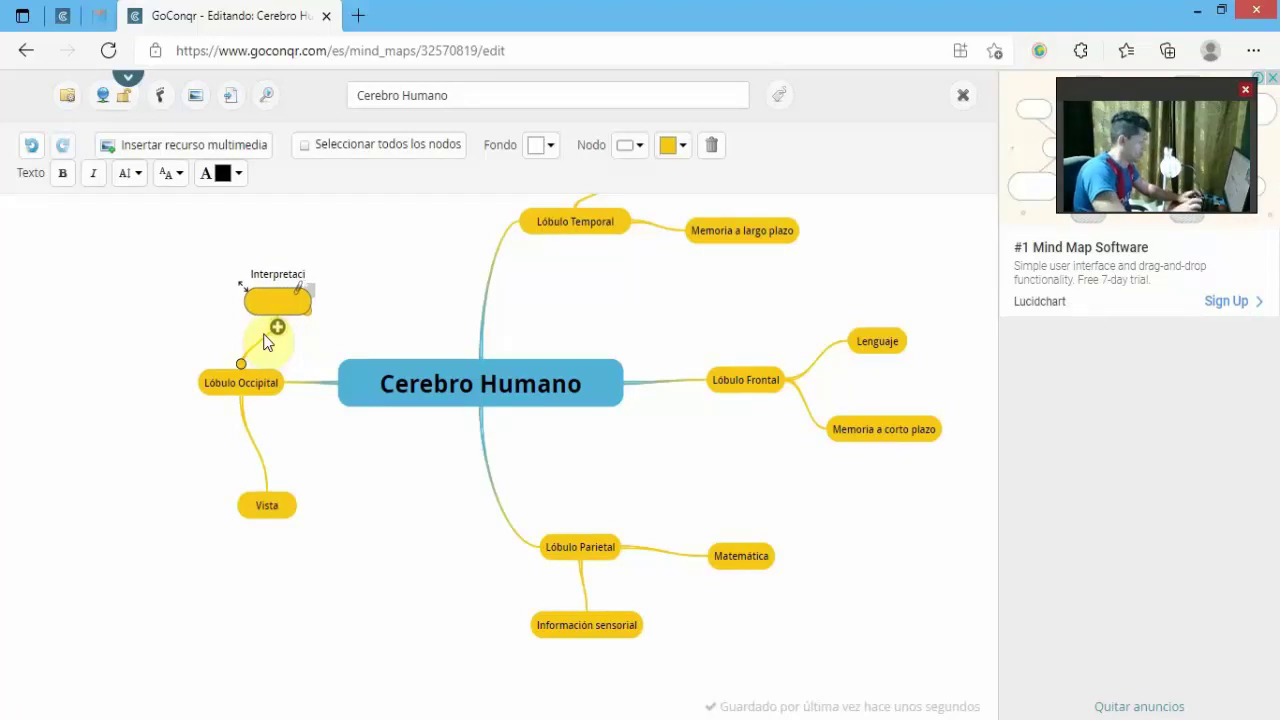
type("ón de la imagen")
key("Return")
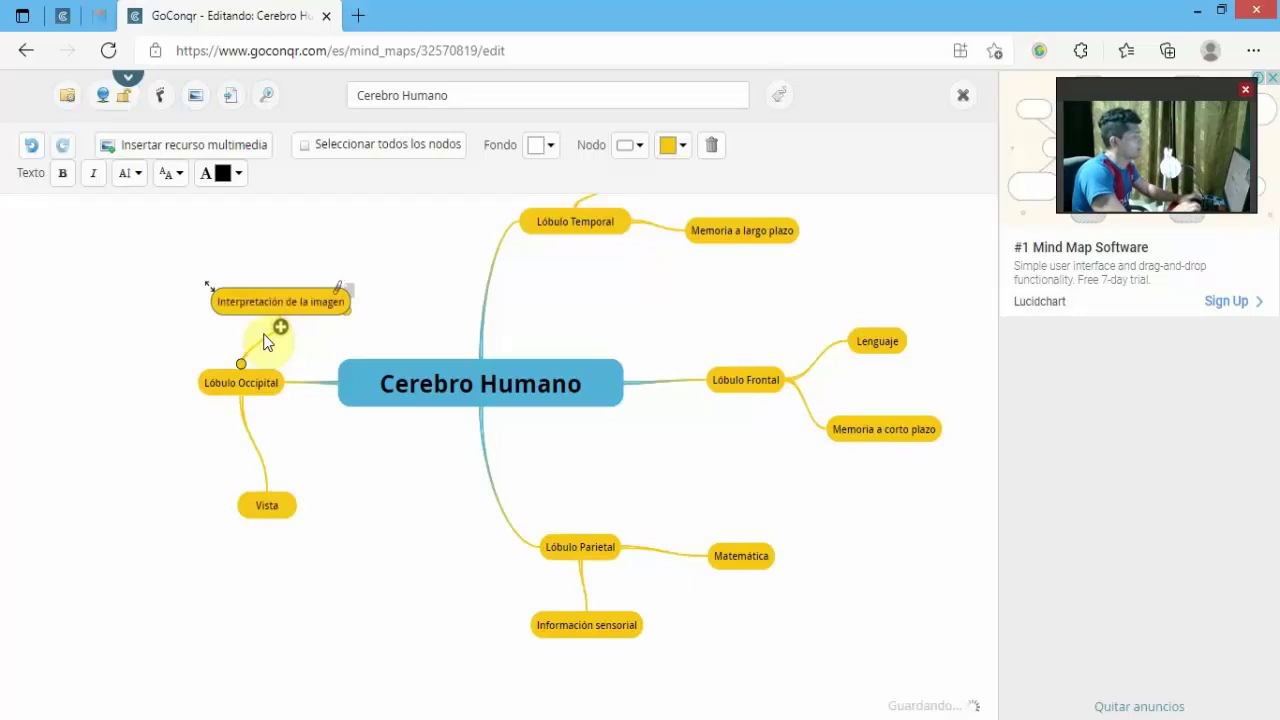
Shift the Interpretación de la imagen node slightly left above Lóbulo Occipital, and bring the Vista node closer beneath it
left_click_drag(277, 323, 236, 305)
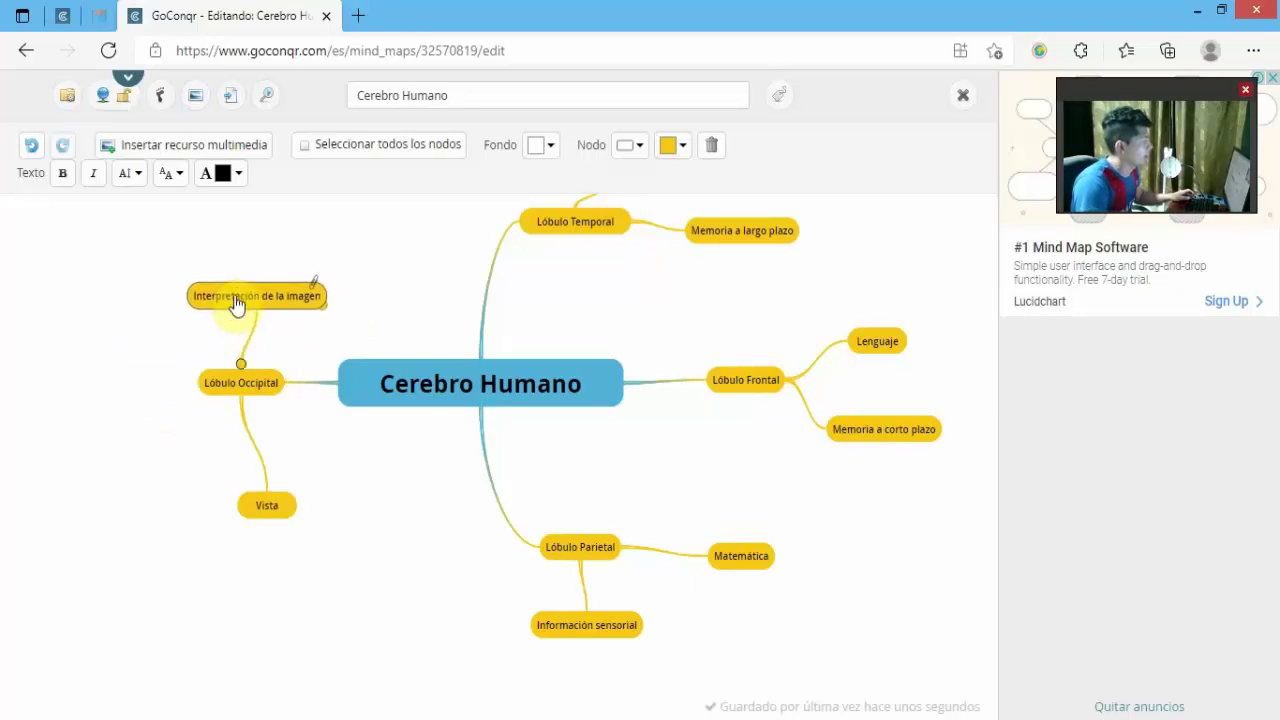
left_click_drag(263, 506, 240, 467)
scroll(931, 440, "up", 2)
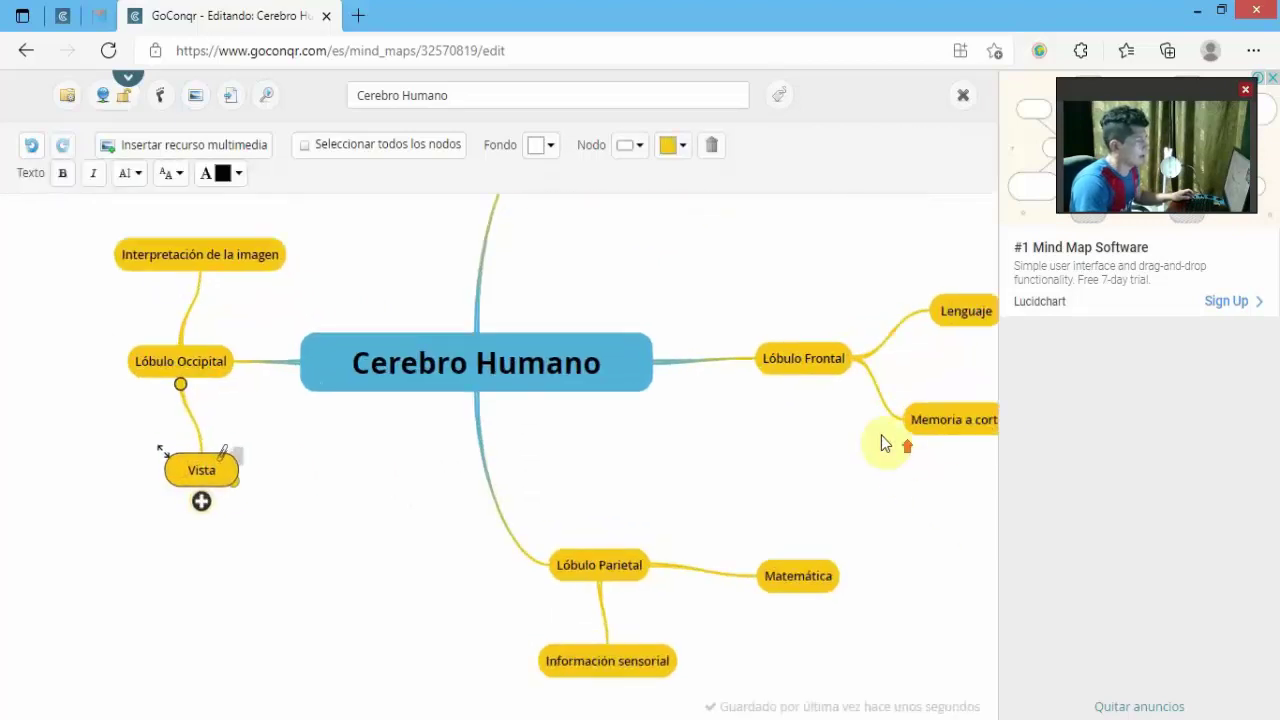
scroll(881, 435, "down", 2)
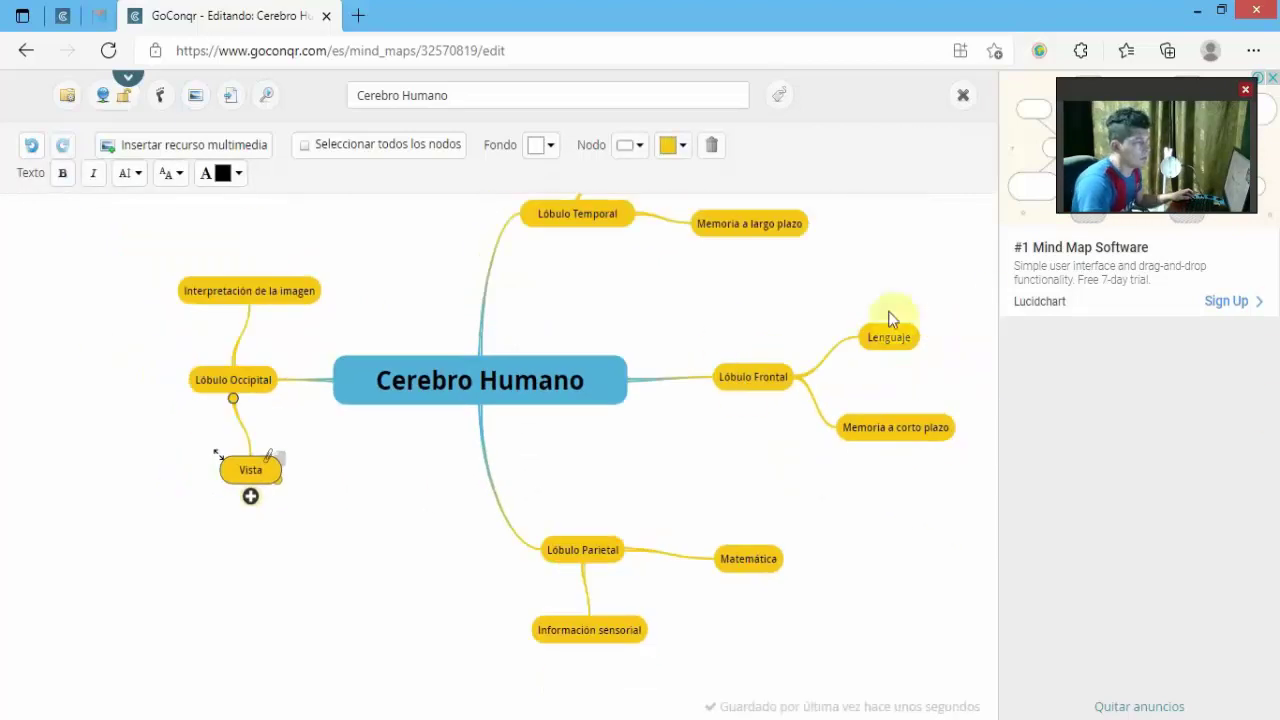
left_click_drag(683, 314, 669, 375)
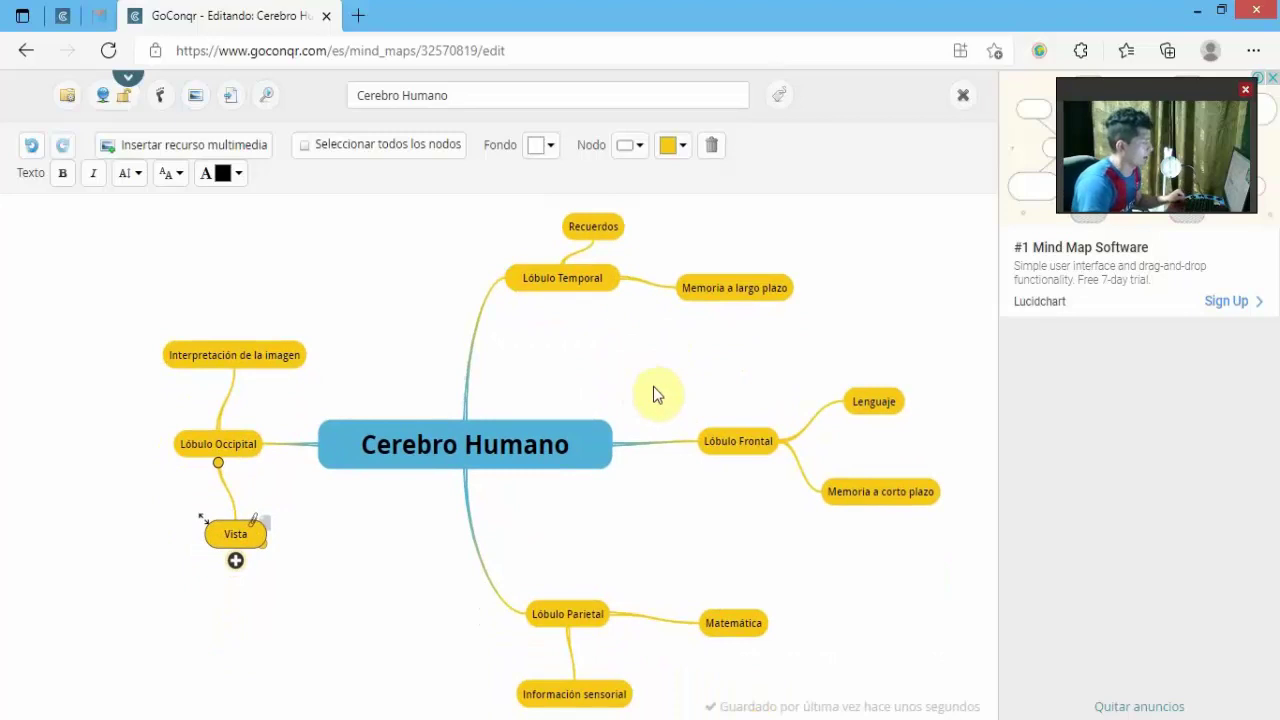
left_click(588, 230)
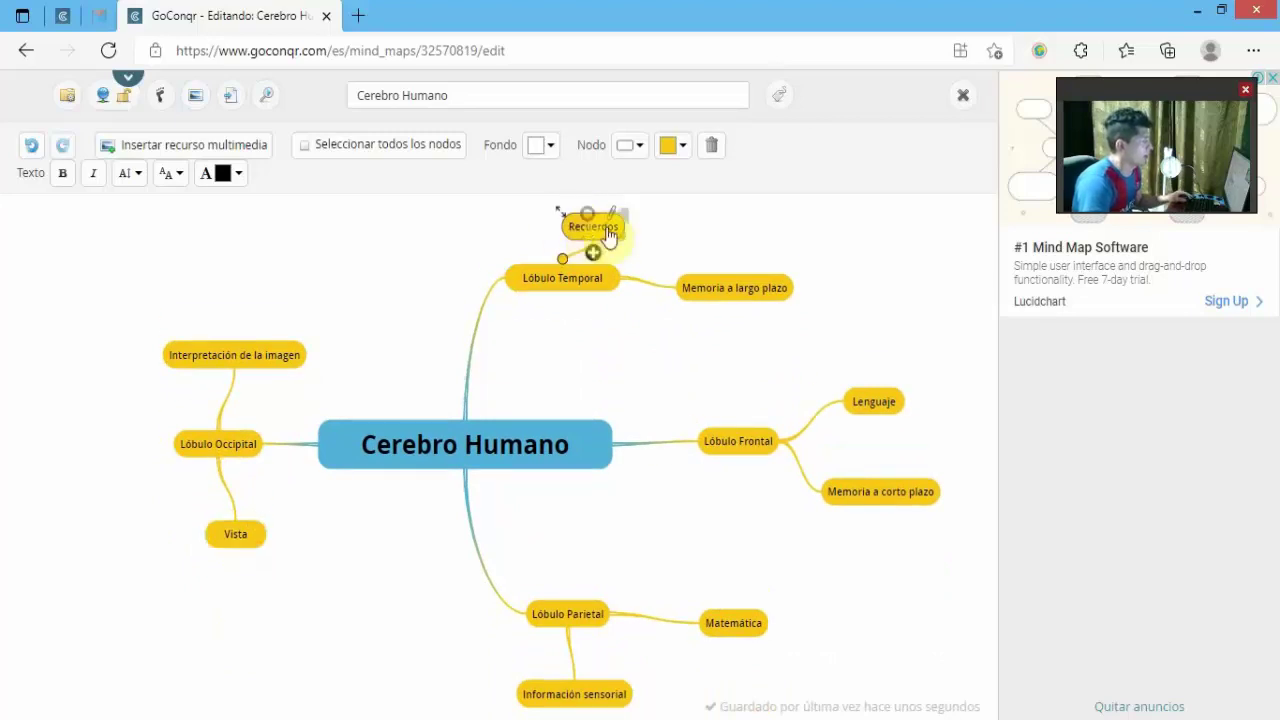
left_click(720, 280, "ctrl")
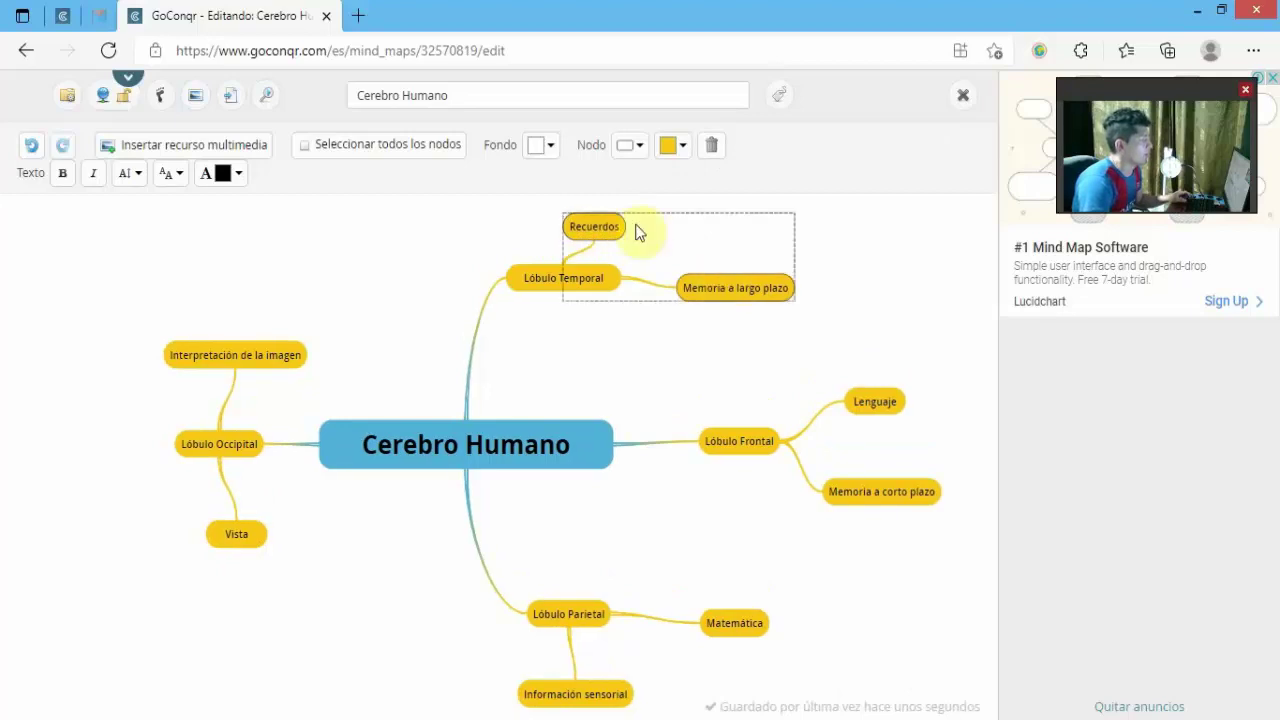
left_click(889, 294)
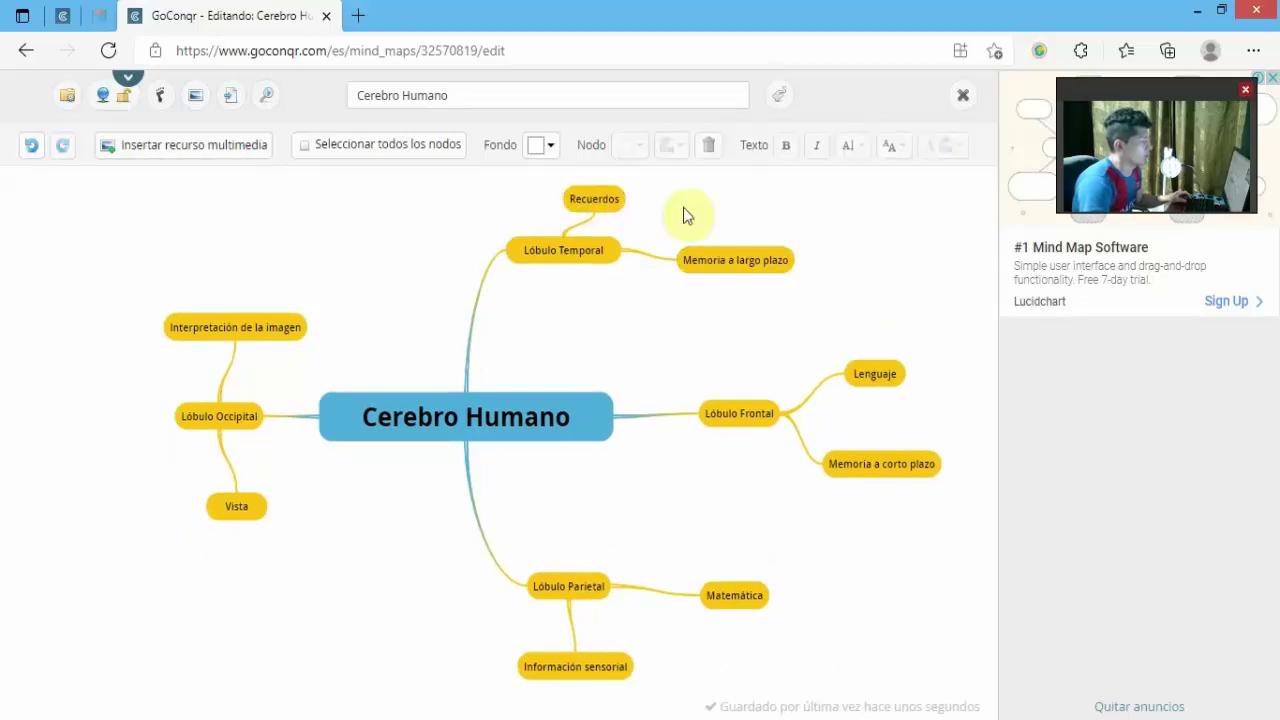
left_click(609, 205)
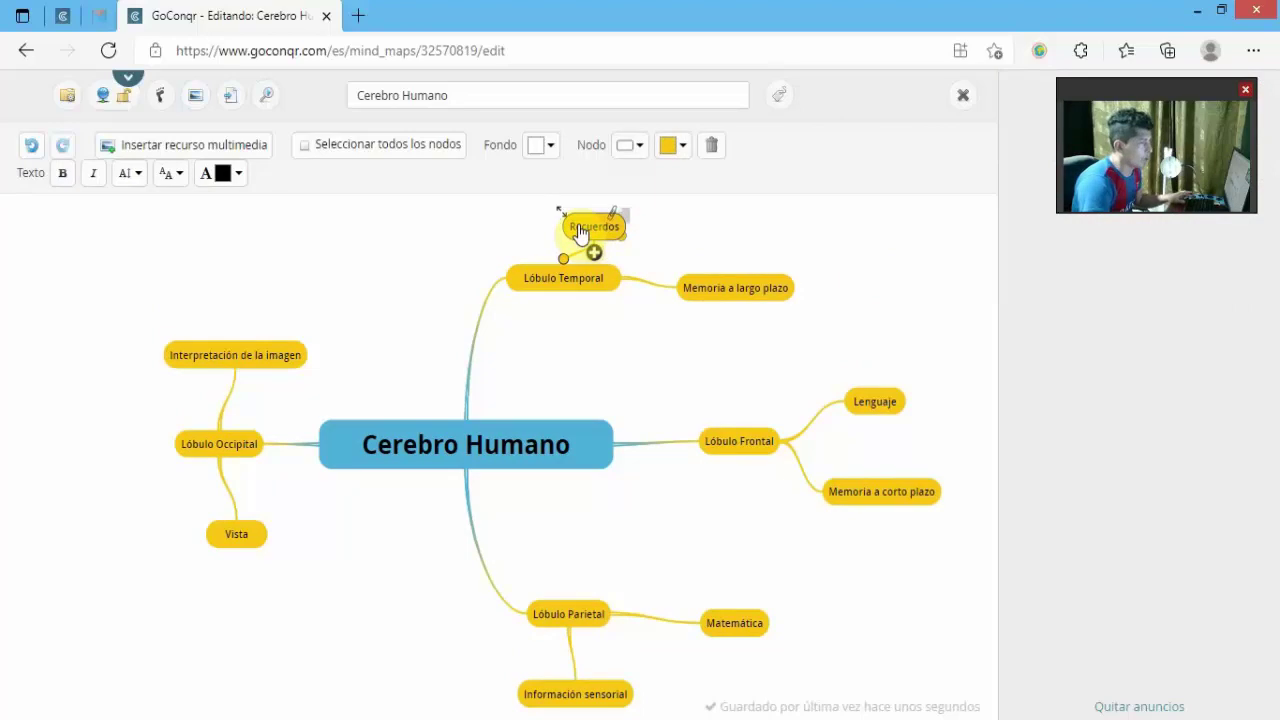
left_click(773, 281, "shift")
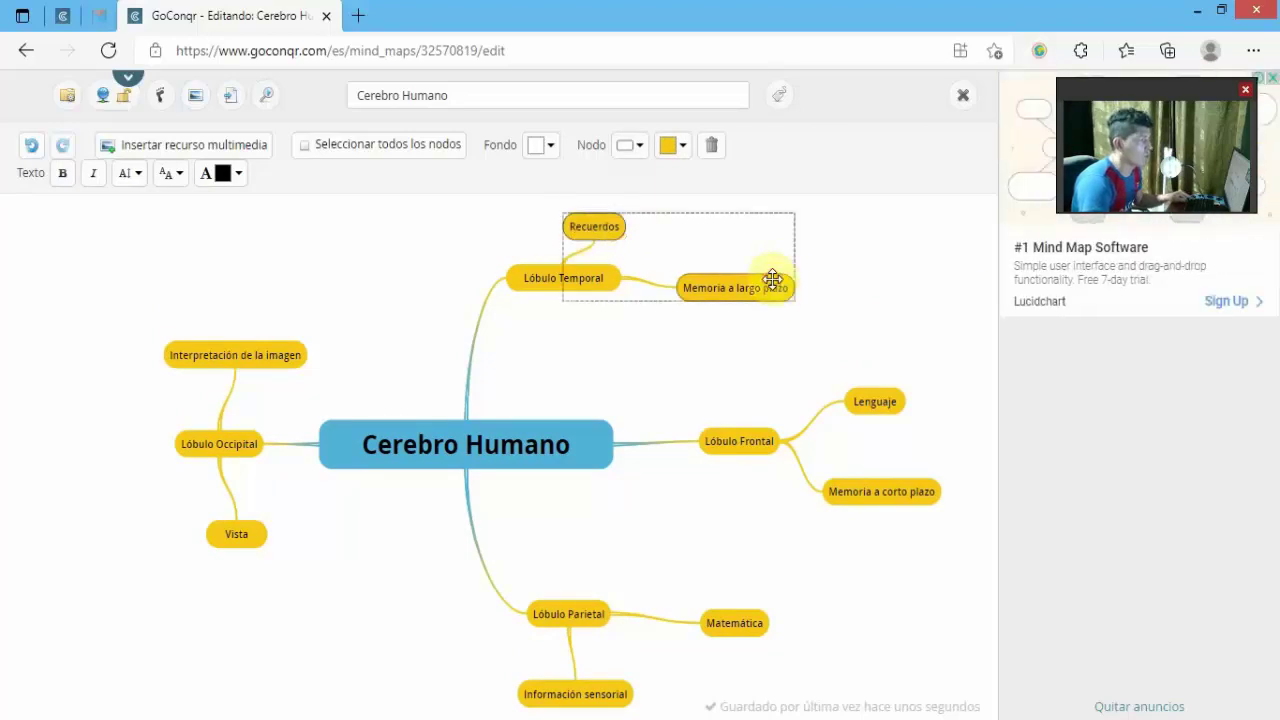
left_click(880, 401, "shift")
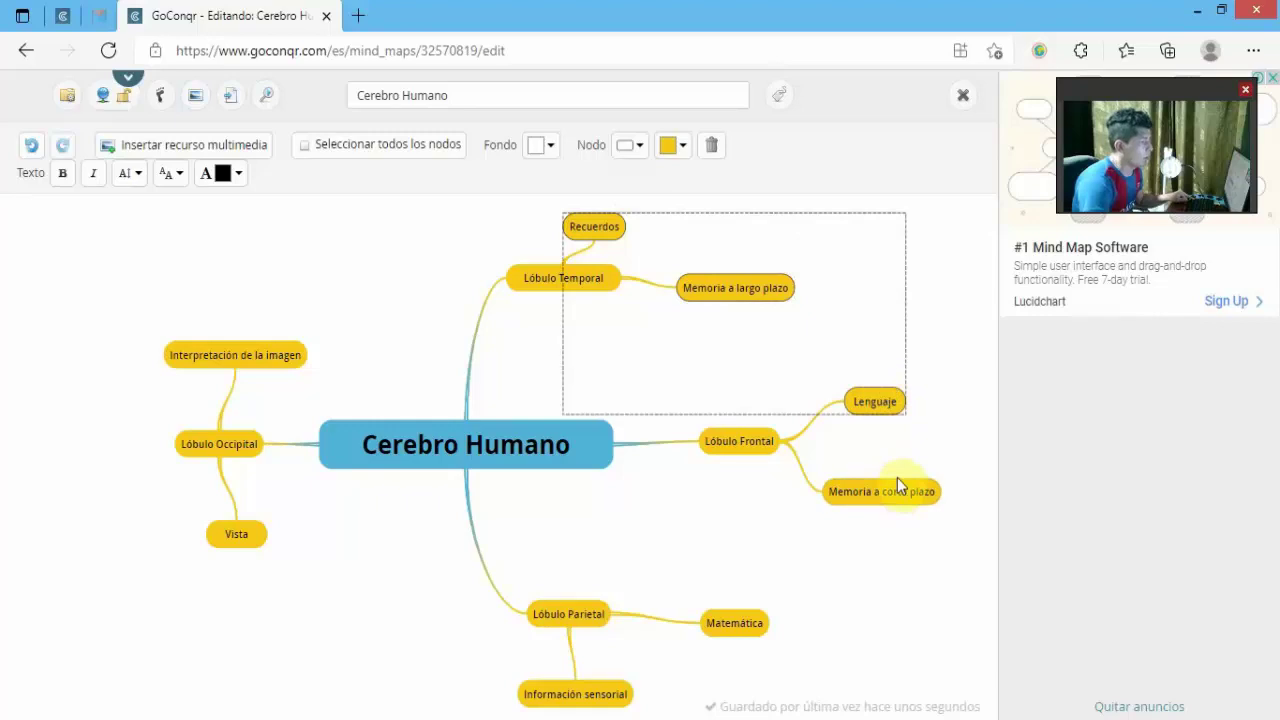
left_click(897, 480)
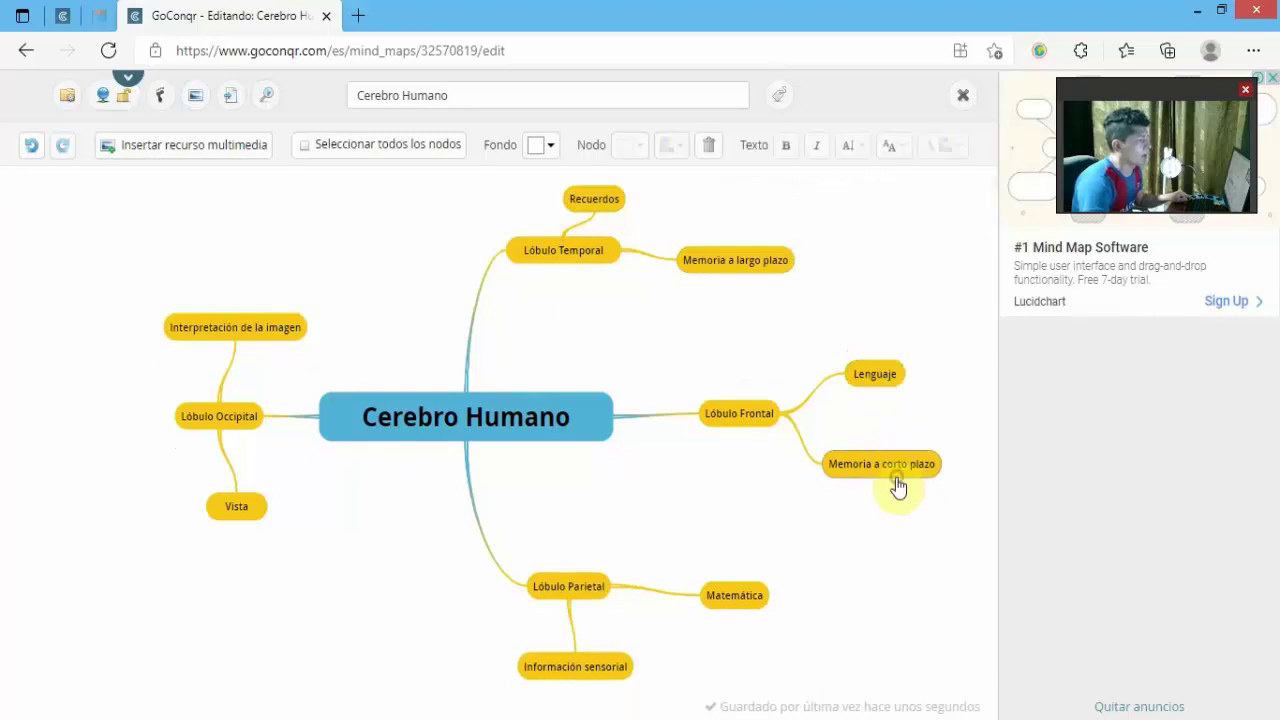
Recolour all eight function nodes attached to the four lobes bright blue in one go, leaving the lobe nodes out of the selection
left_click(595, 203)
left_click(718, 285, "shift")
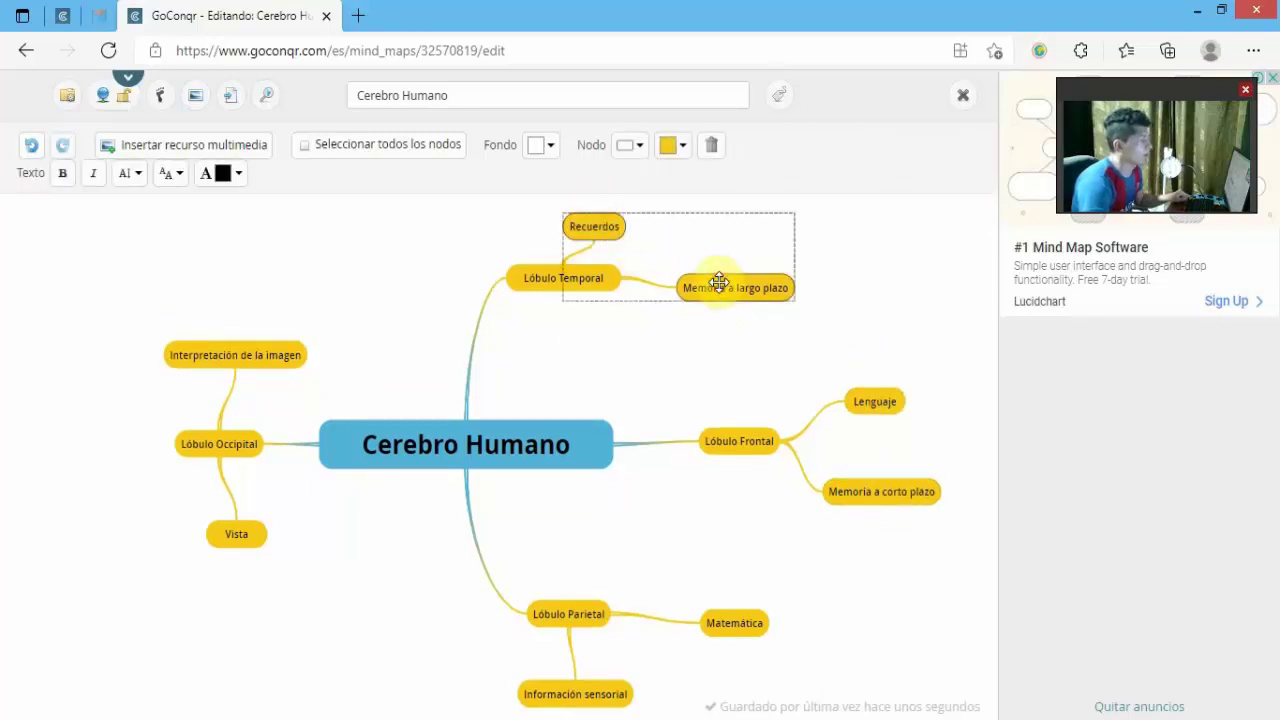
left_click(862, 398, "shift")
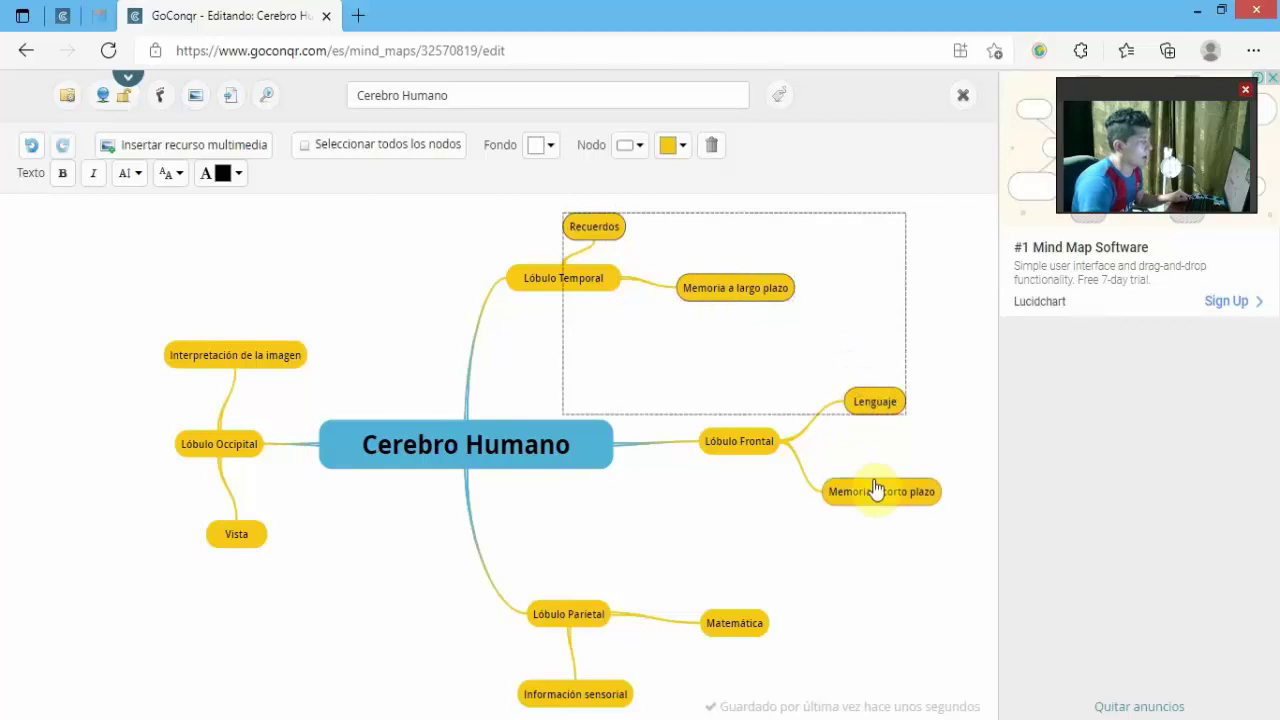
left_click(875, 491, "shift")
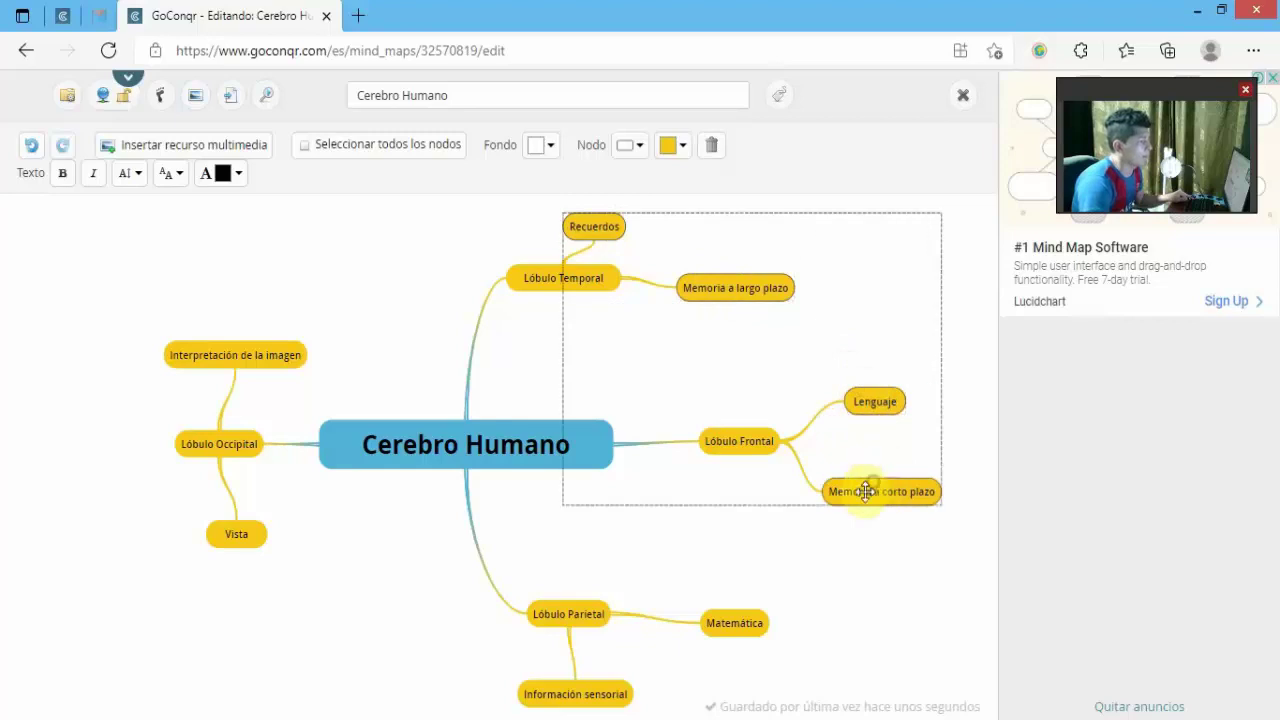
left_click(728, 620, "shift")
left_click(577, 697, "shift")
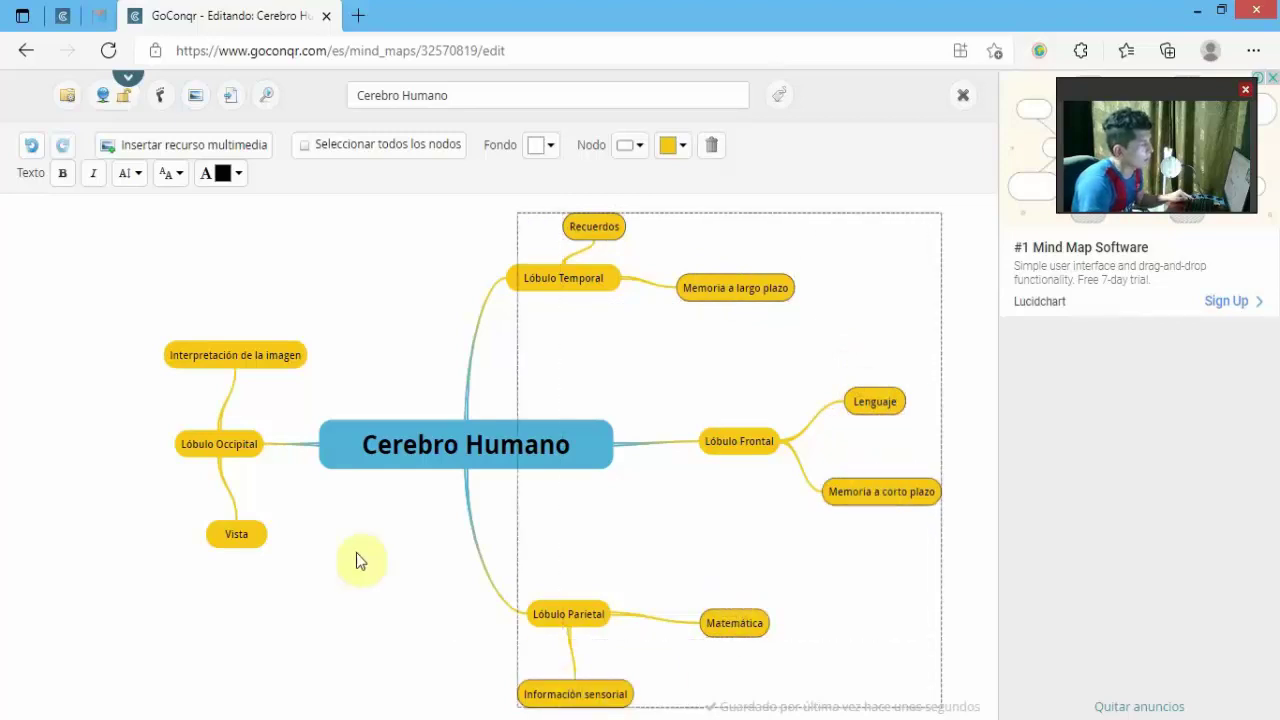
left_click(251, 537, "shift")
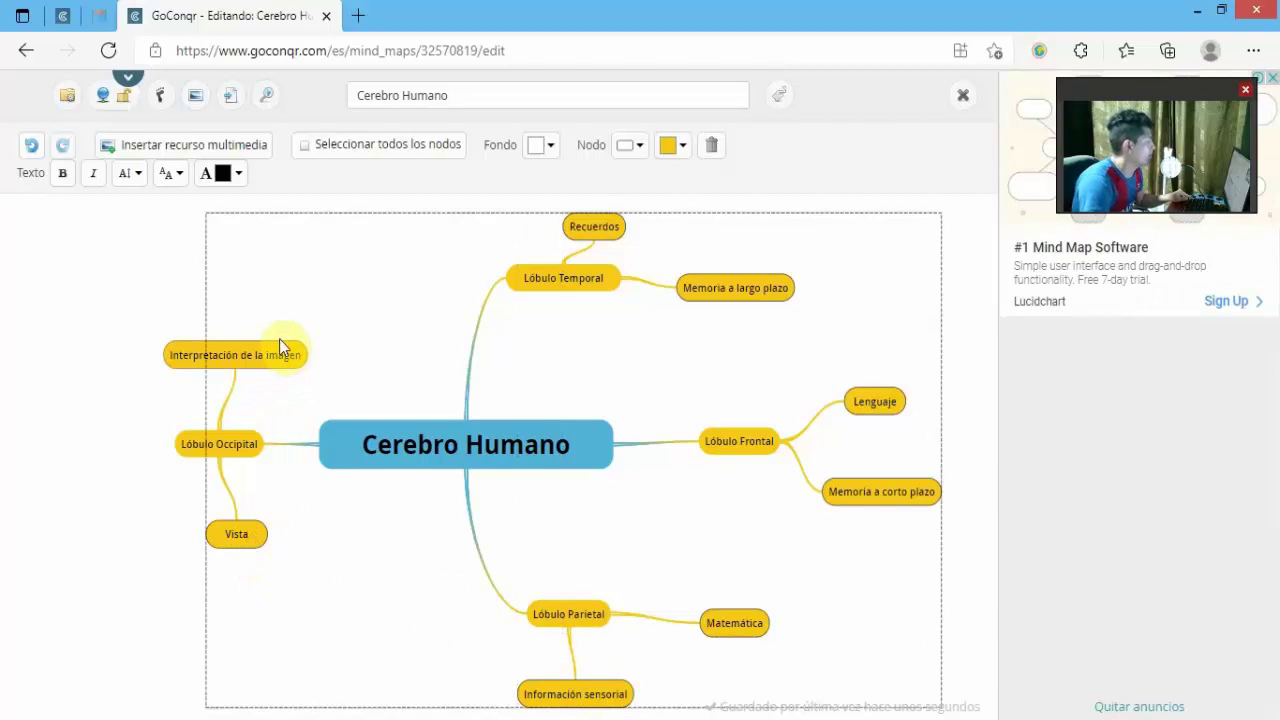
left_click(278, 358, "shift")
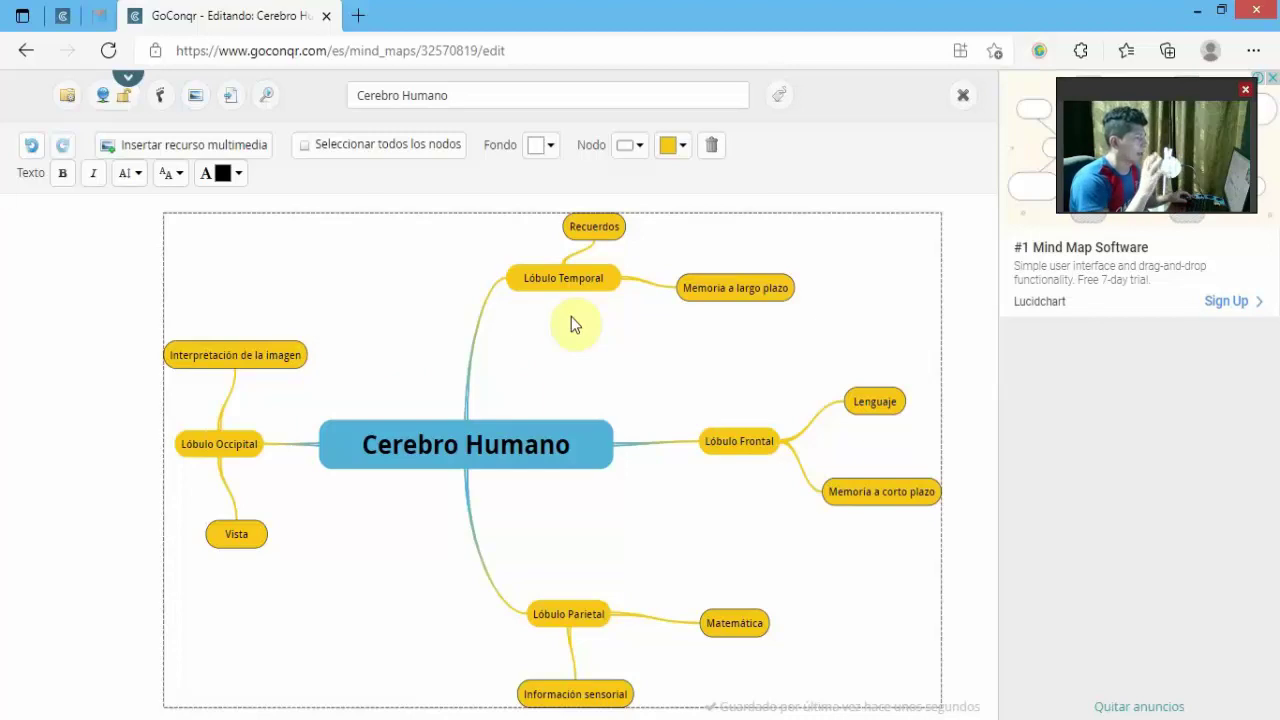
left_click(679, 152)
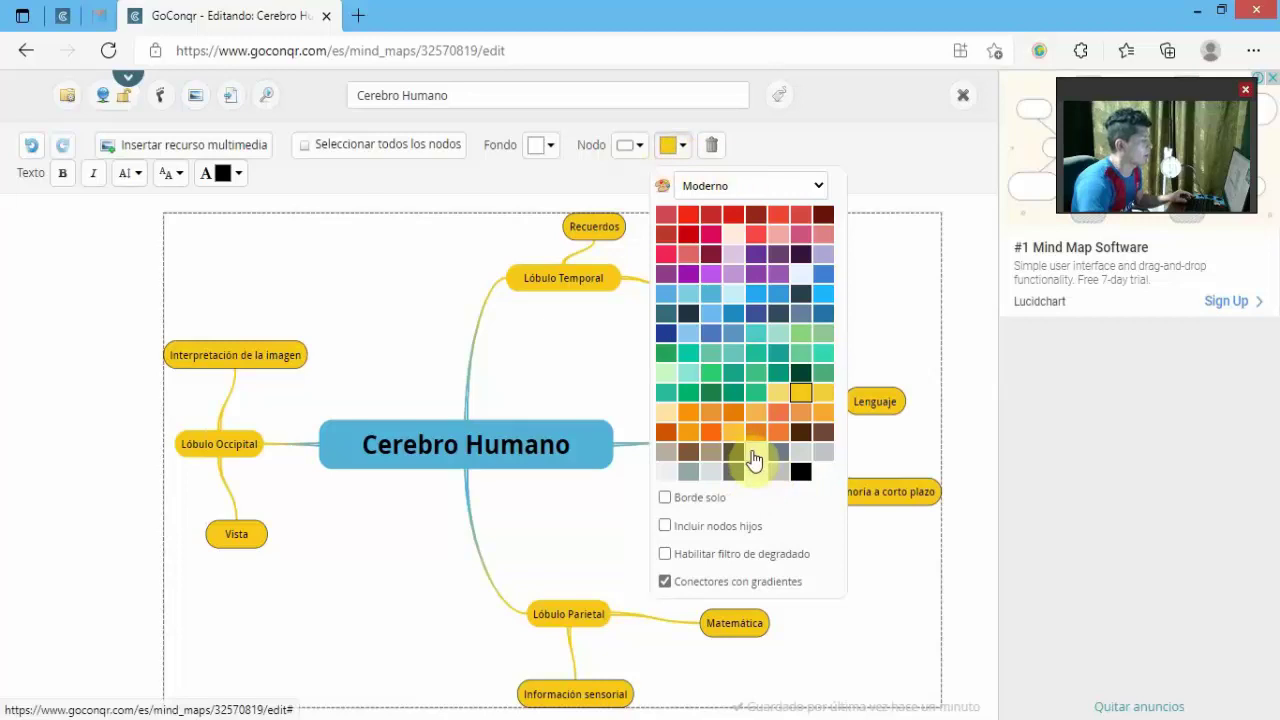
left_click(735, 275)
left_click(733, 254)
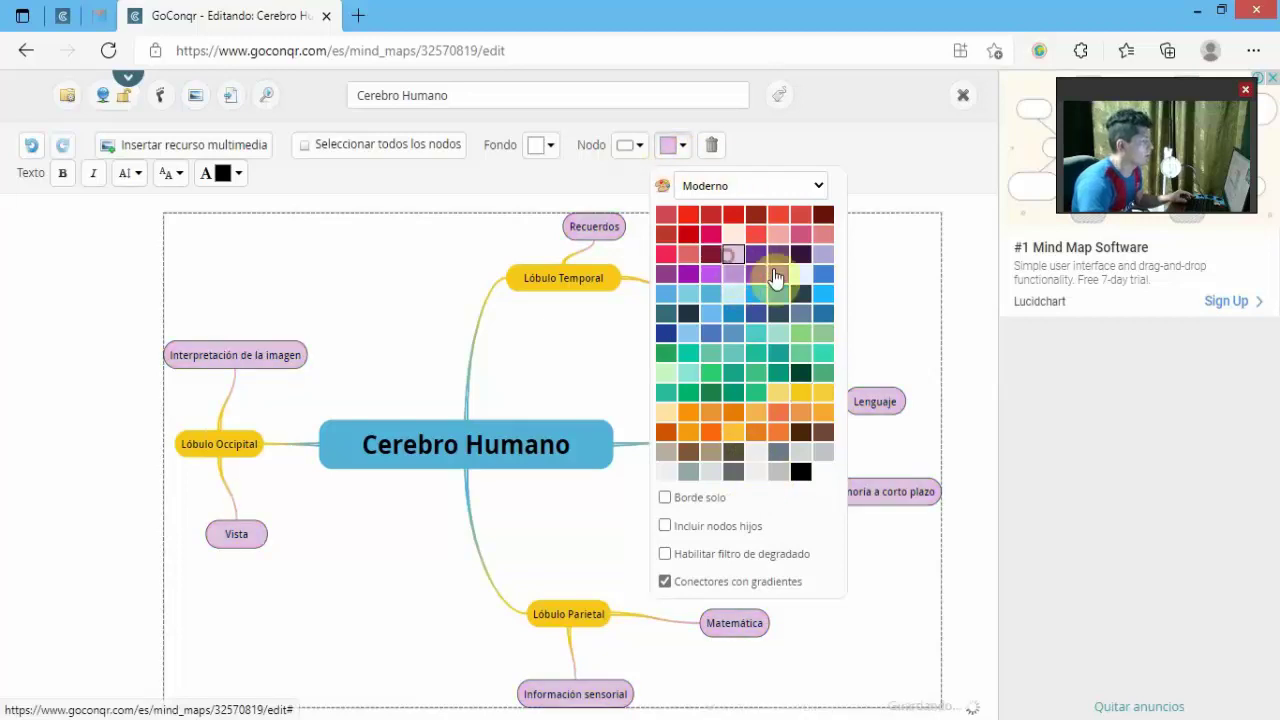
left_click(823, 294)
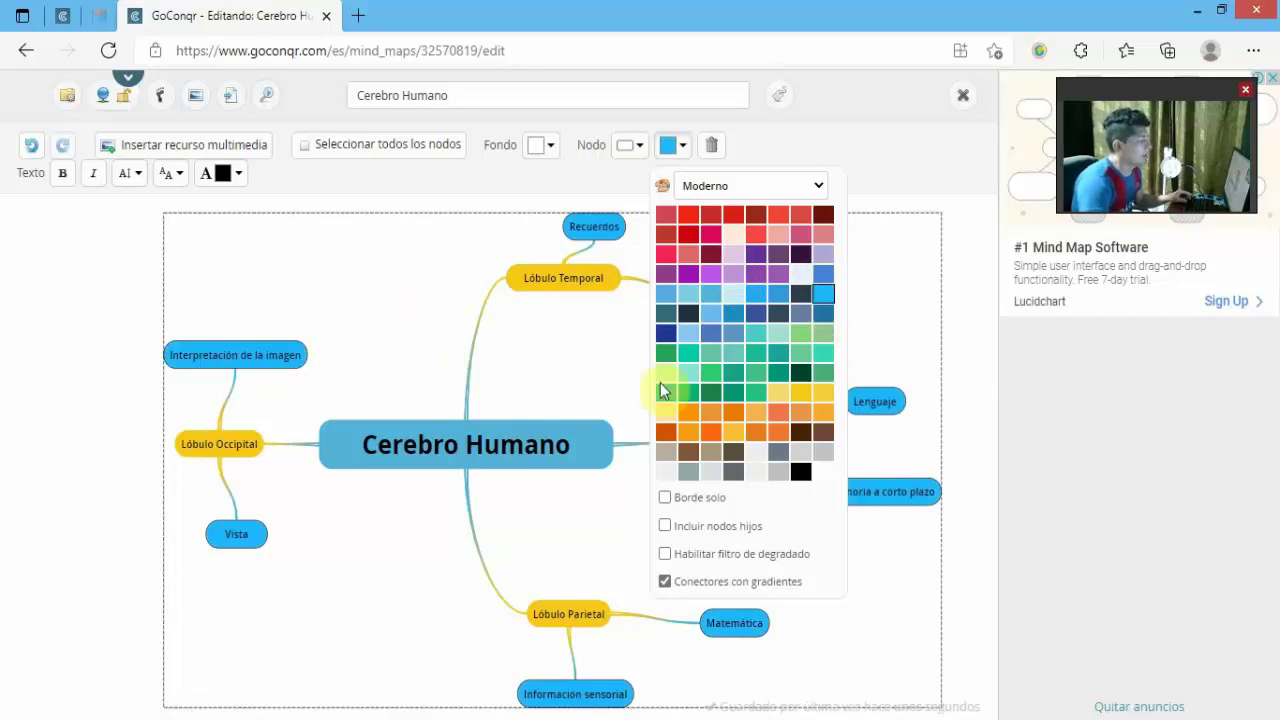
left_click(676, 146)
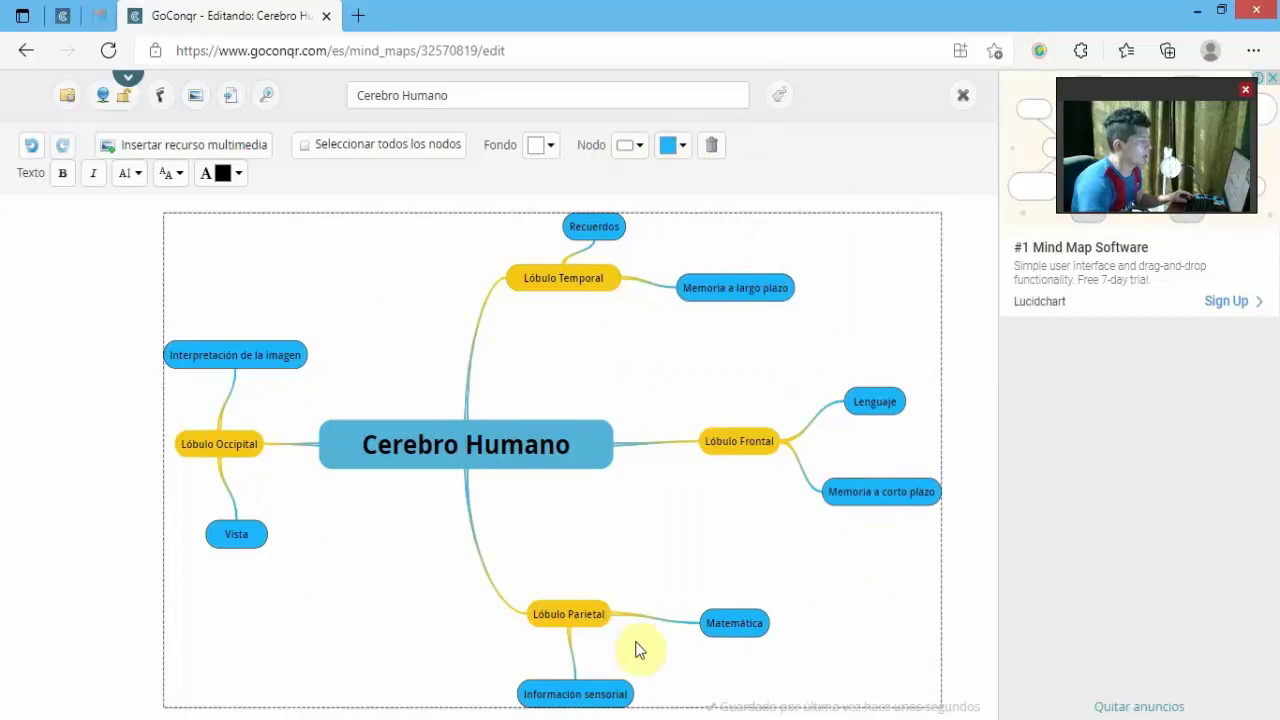
left_click(955, 290)
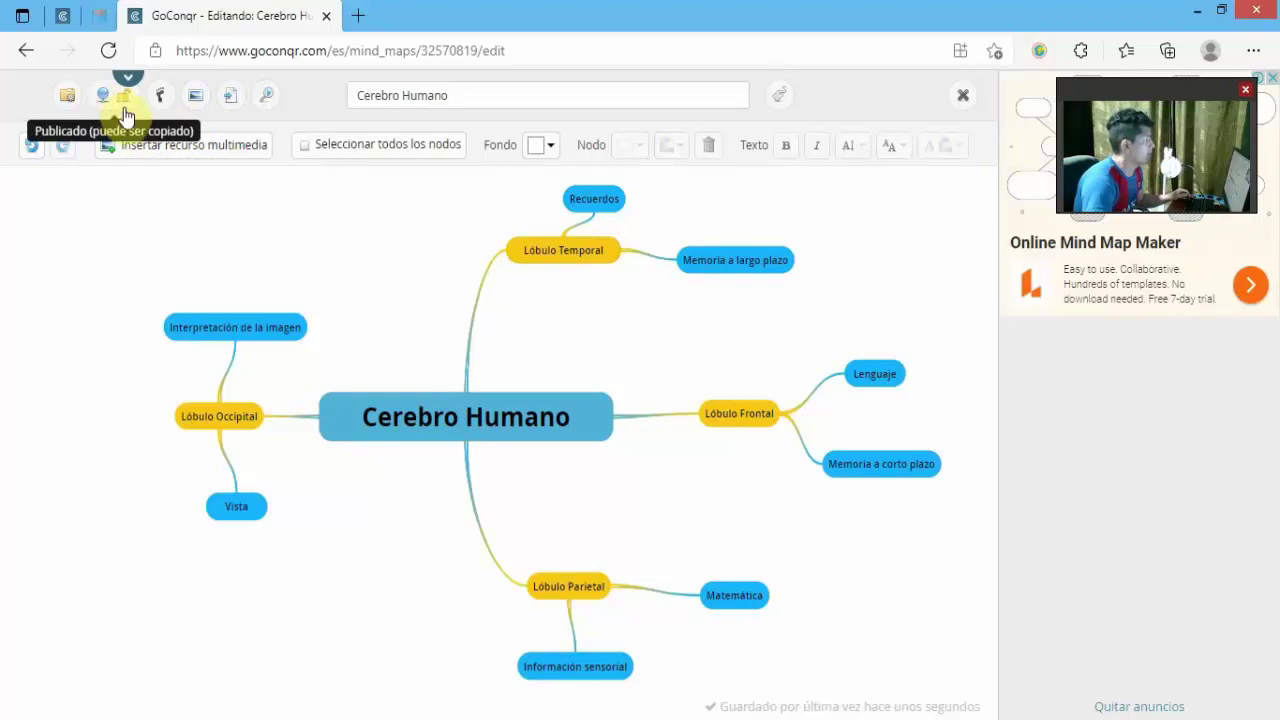
Open the multimedia library for inserting a resource and set it to import from a URL
left_click(159, 158)
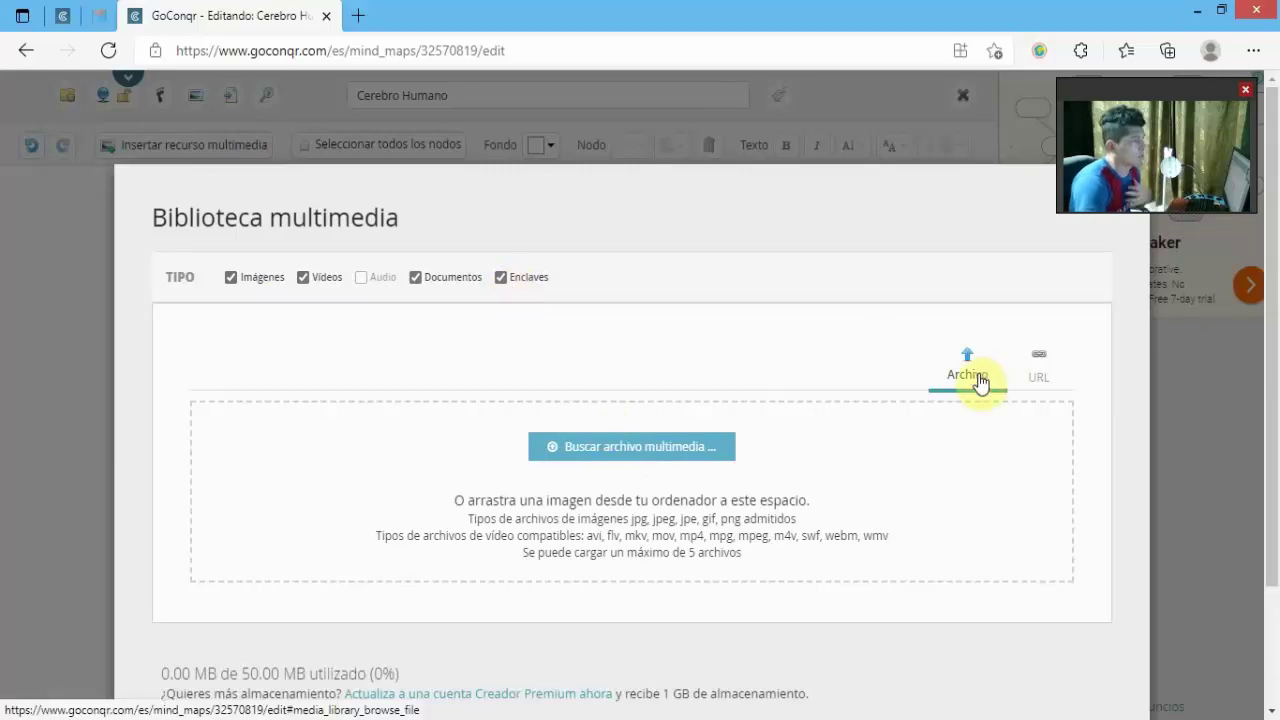
left_click(1045, 383)
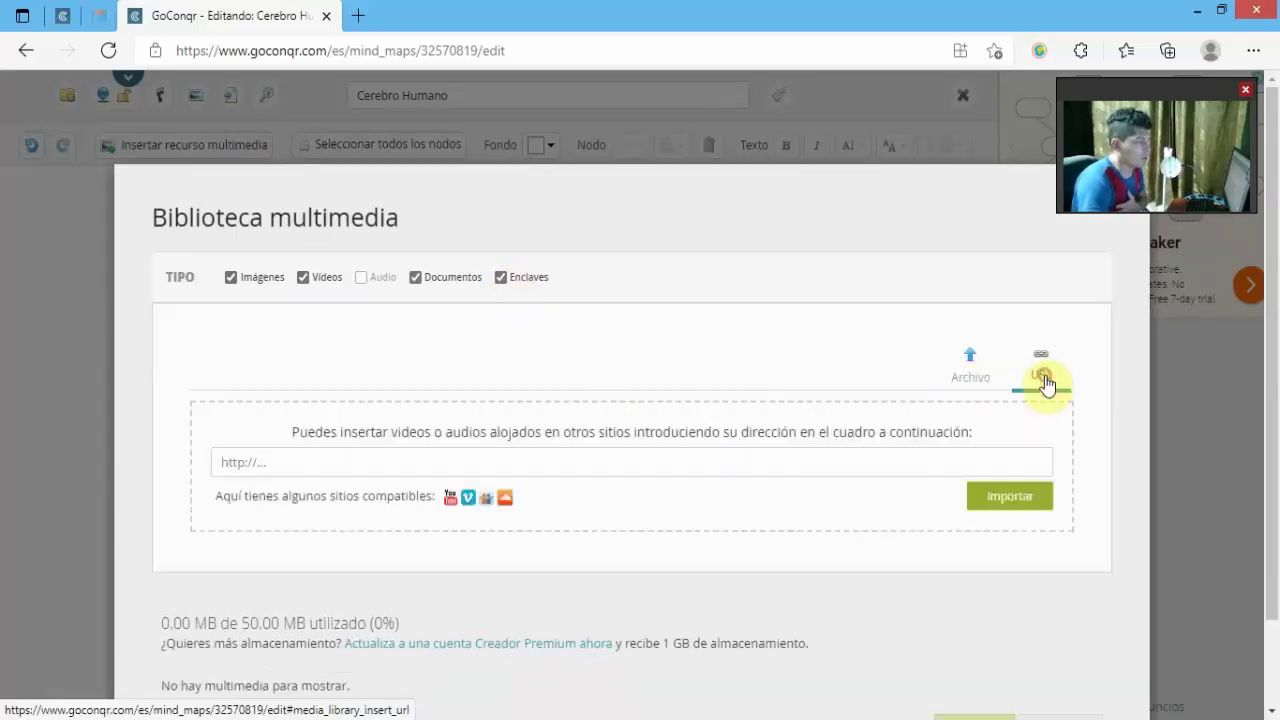
left_click(406, 463)
In a new browser tab, search Ecosia images for "cerebro" and copy the image link of the pink brain with blue lightning
left_click(358, 16)
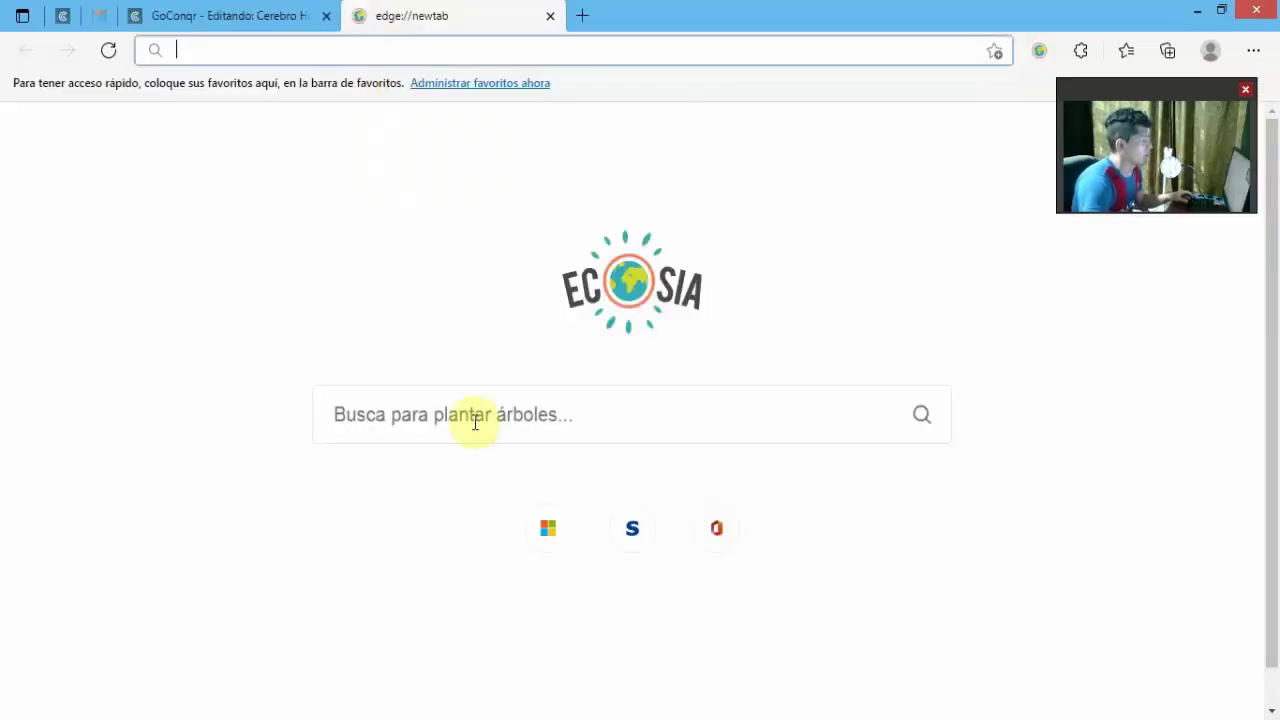
left_click(474, 421)
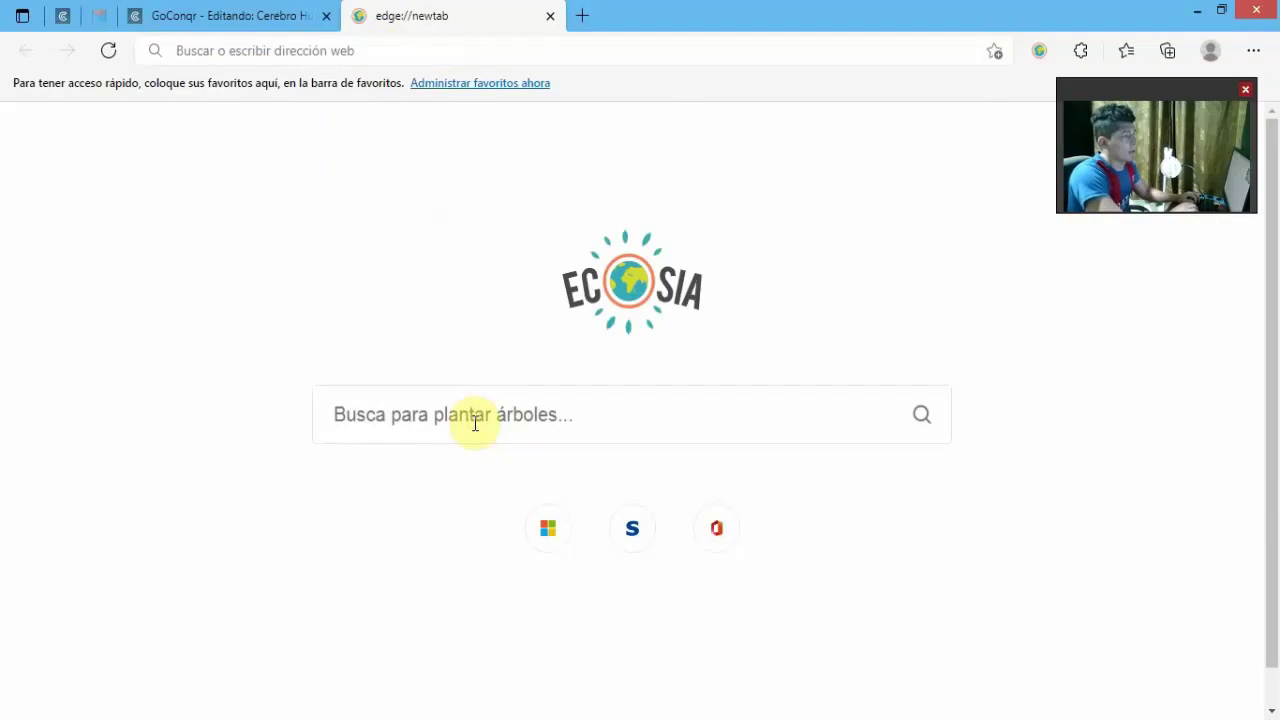
type("cerebro")
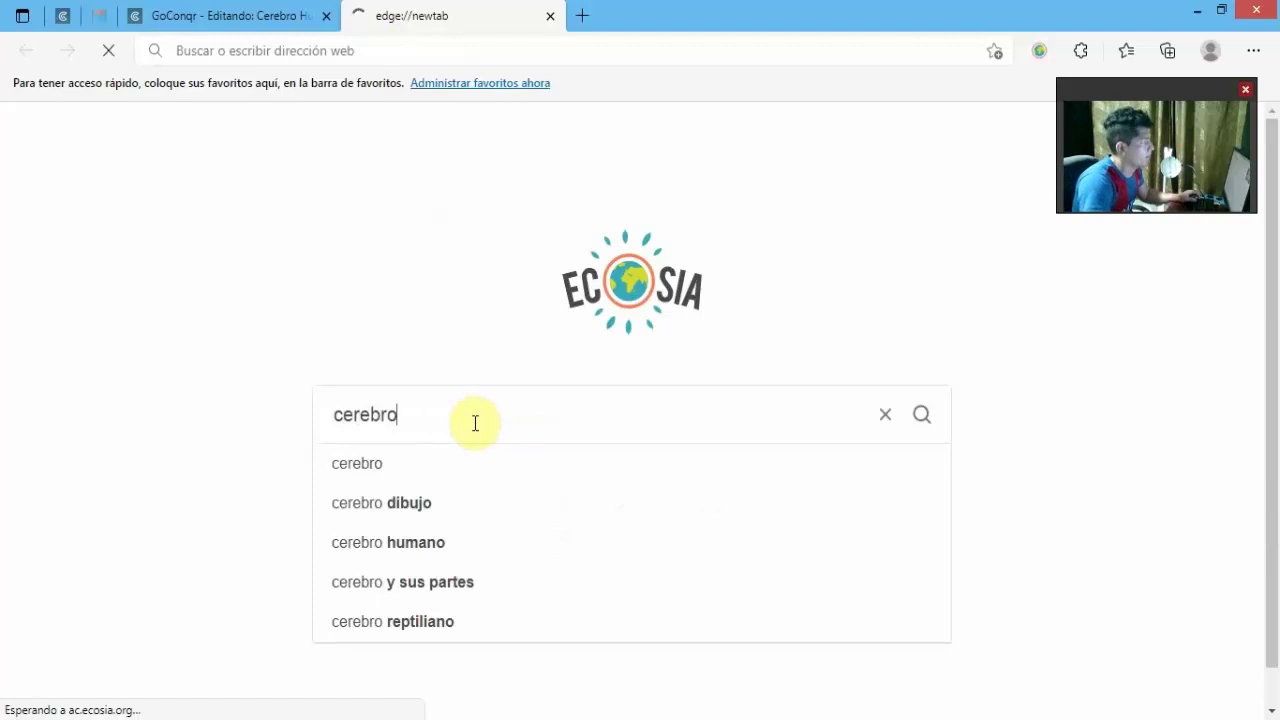
key("Return")
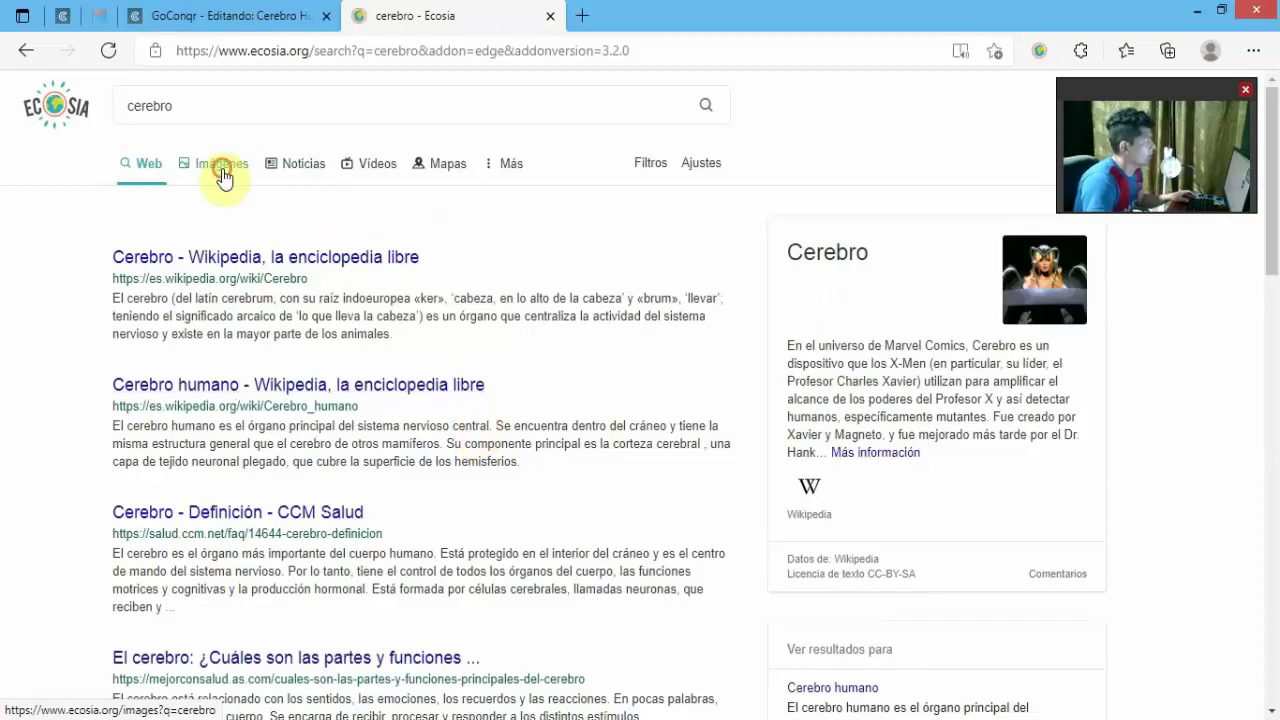
left_click(222, 170)
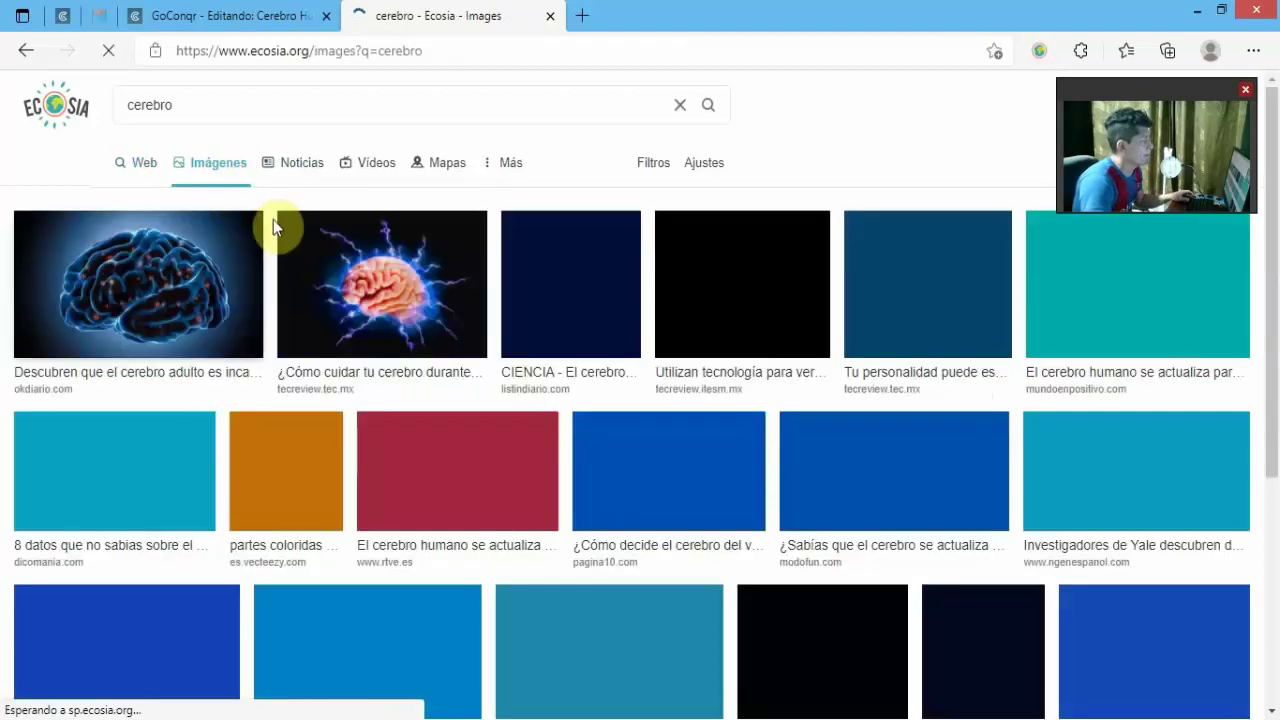
left_click(348, 293)
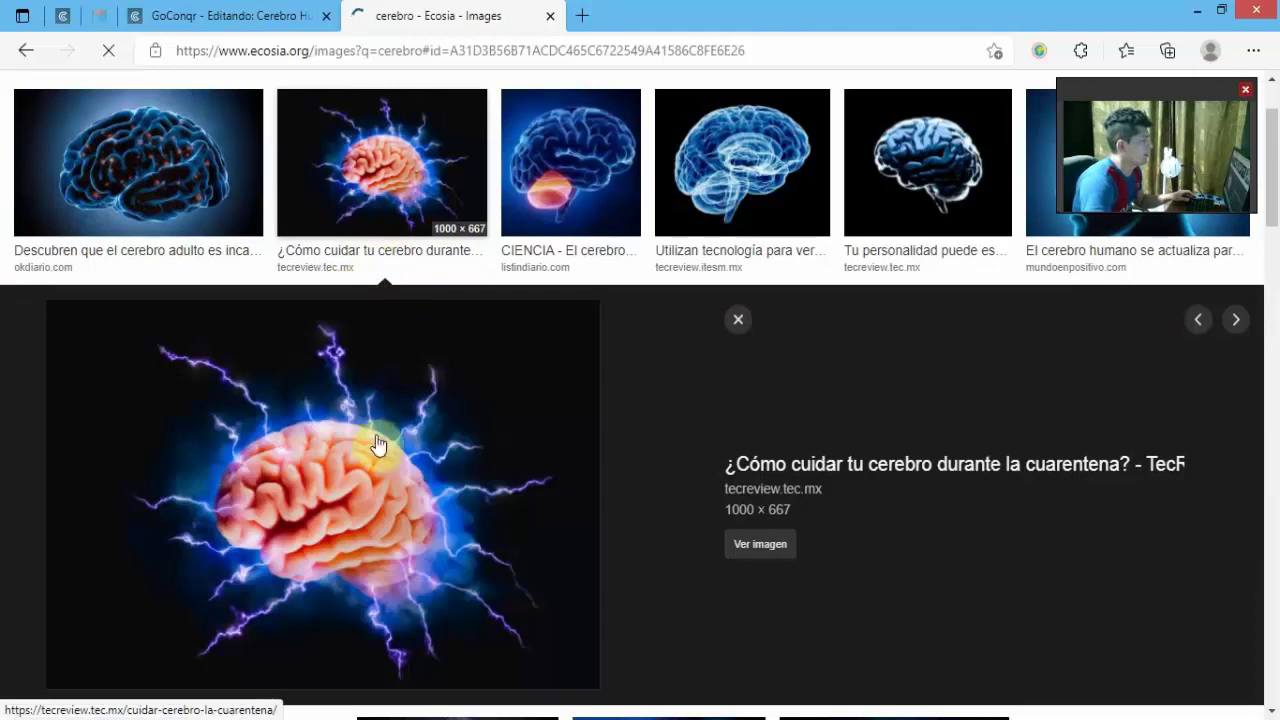
right_click(455, 414)
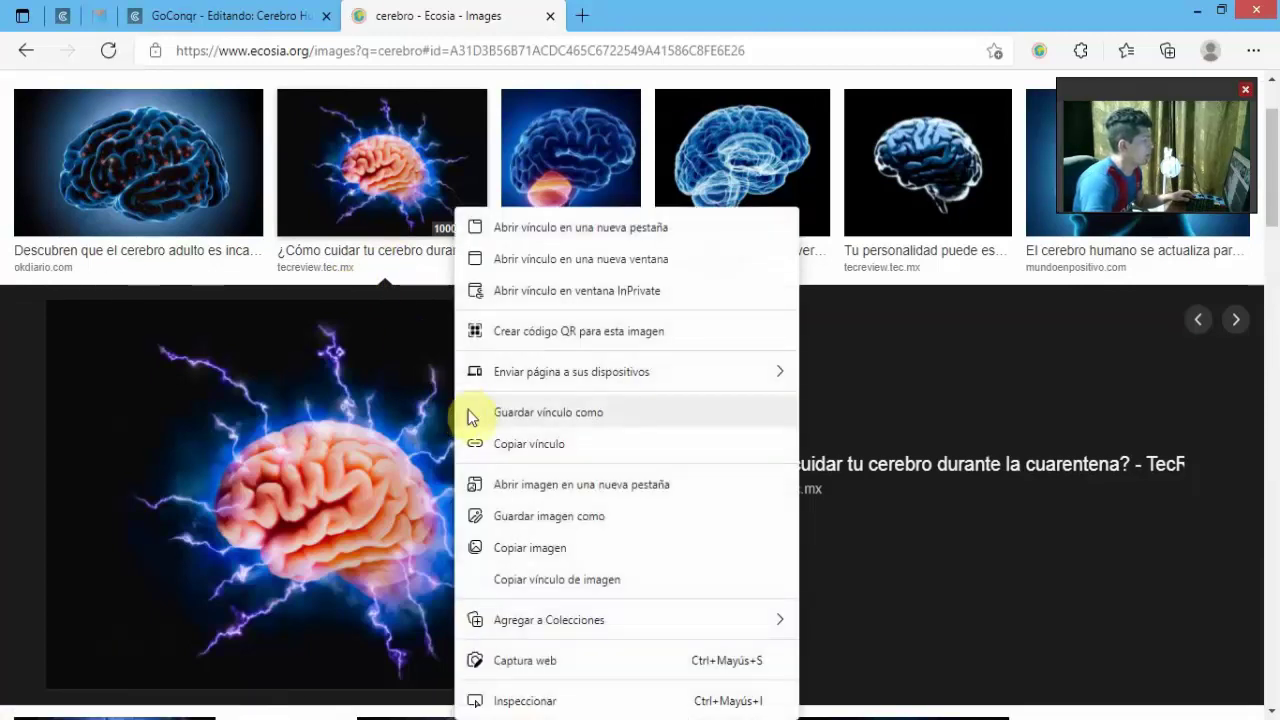
left_click(569, 580)
left_click(203, 10)
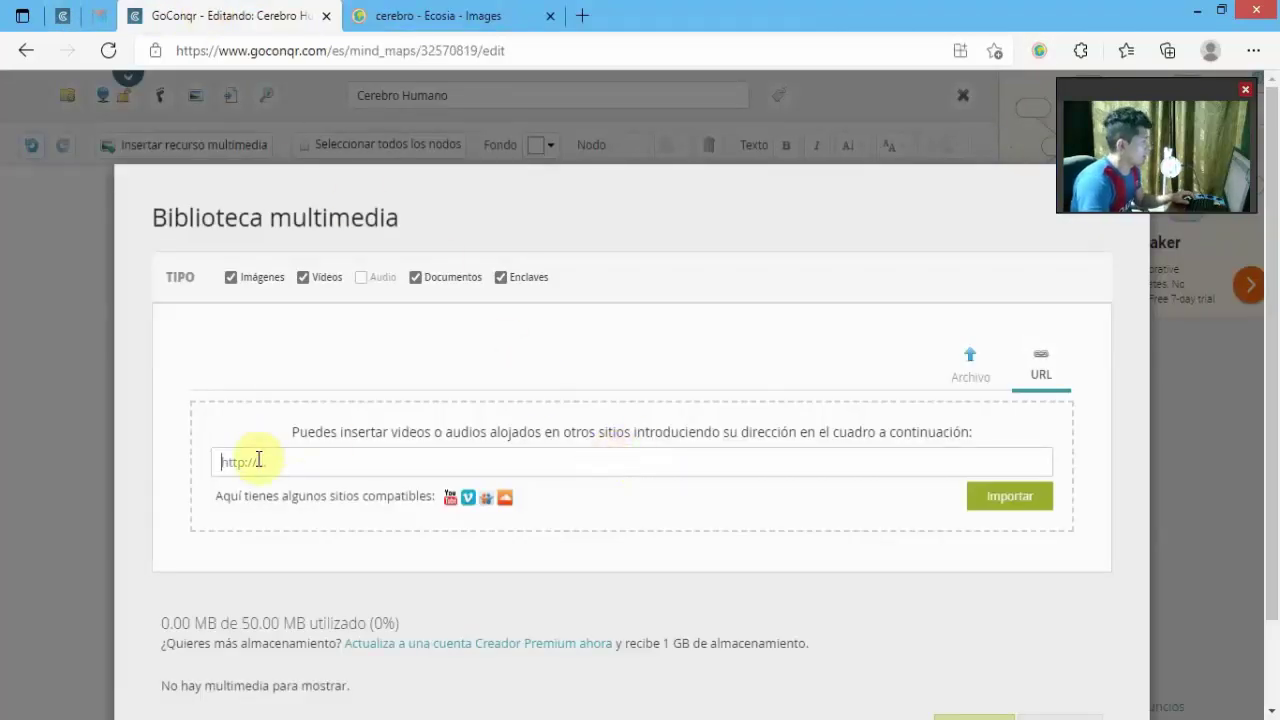
type("https://tecreview.tec.mx/wp-content/uploads/2020/05/Vs3aXyW.jpeg")
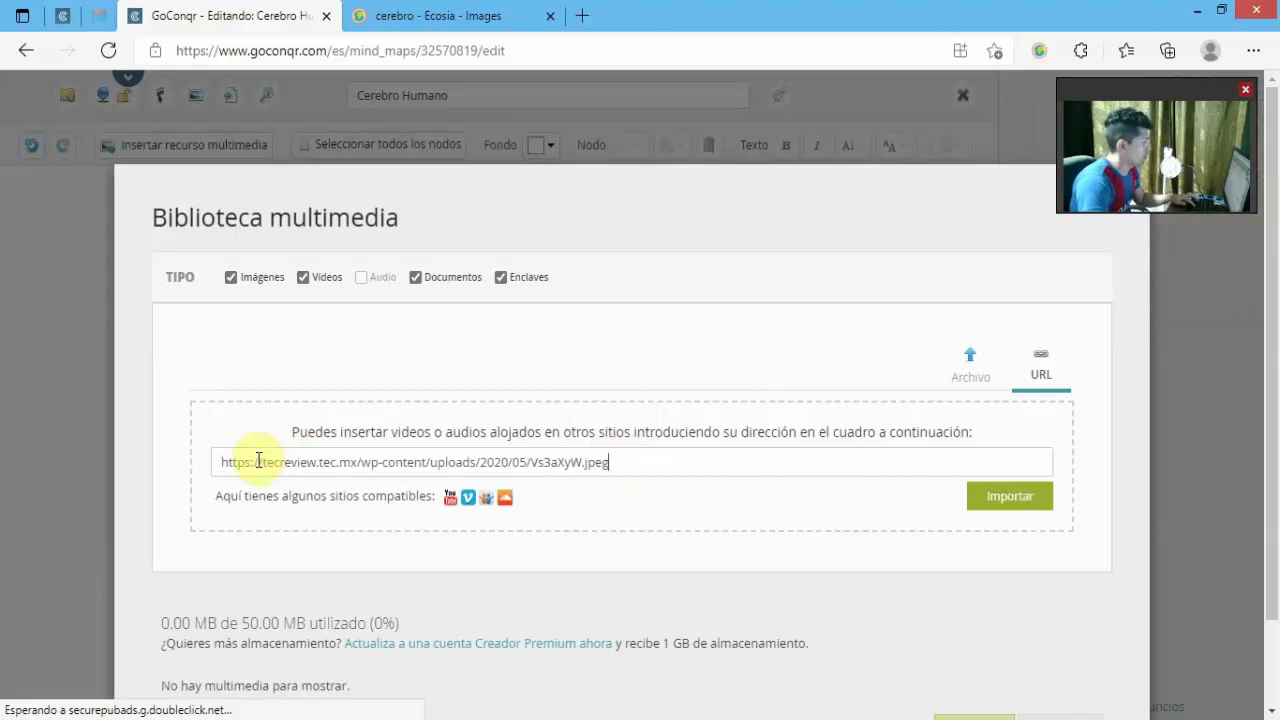
left_click(1031, 497)
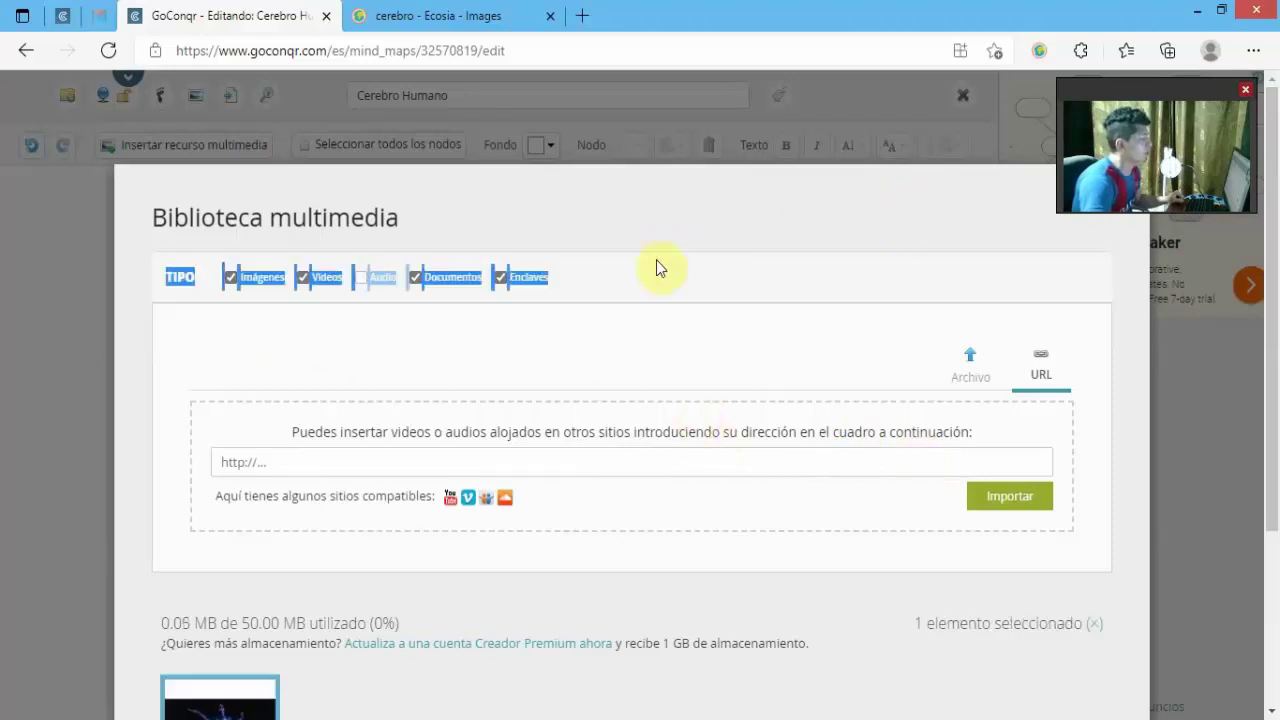
scroll(420, 435, "down", 3)
scroll(600, 351, "up", 1)
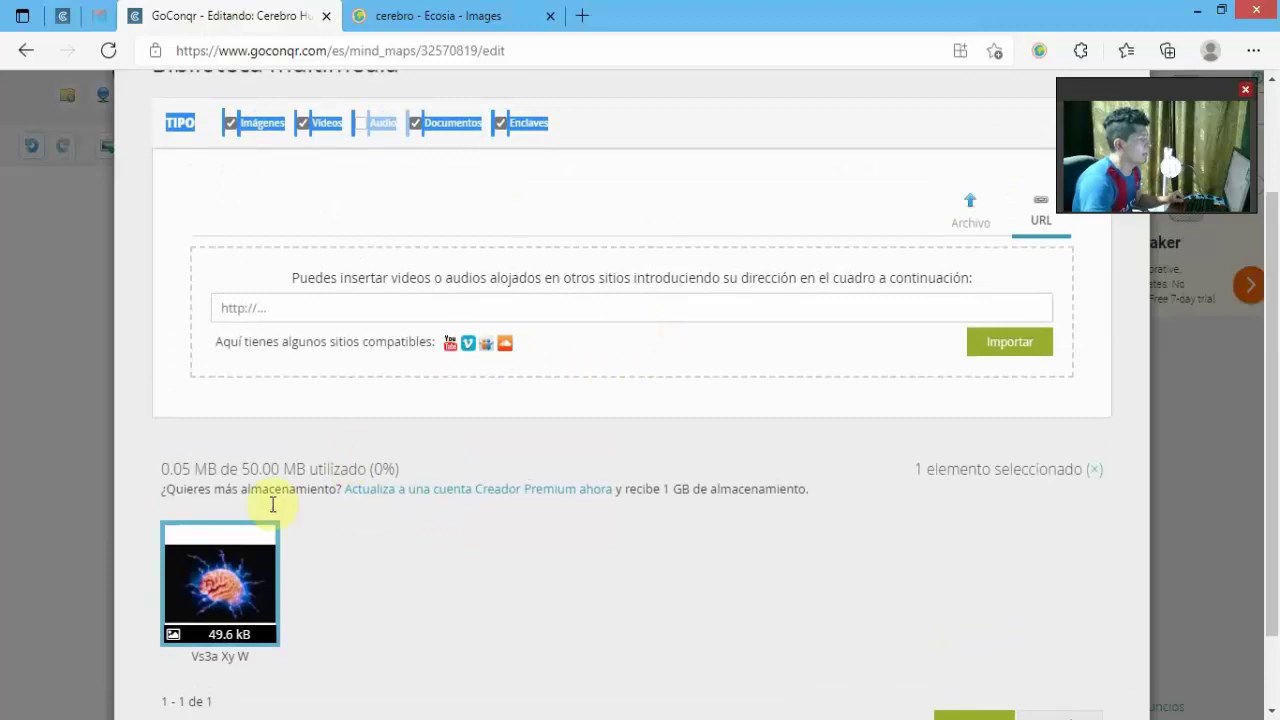
scroll(250, 480, "down", 1)
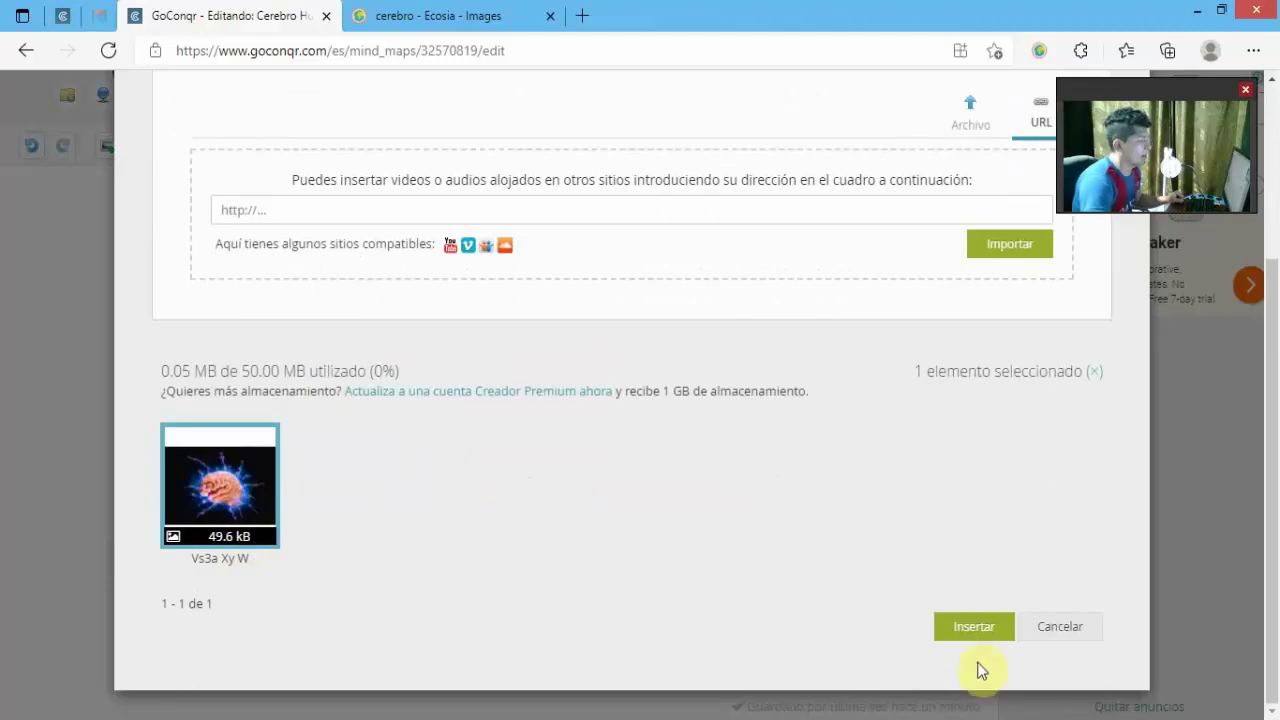
left_click(976, 626)
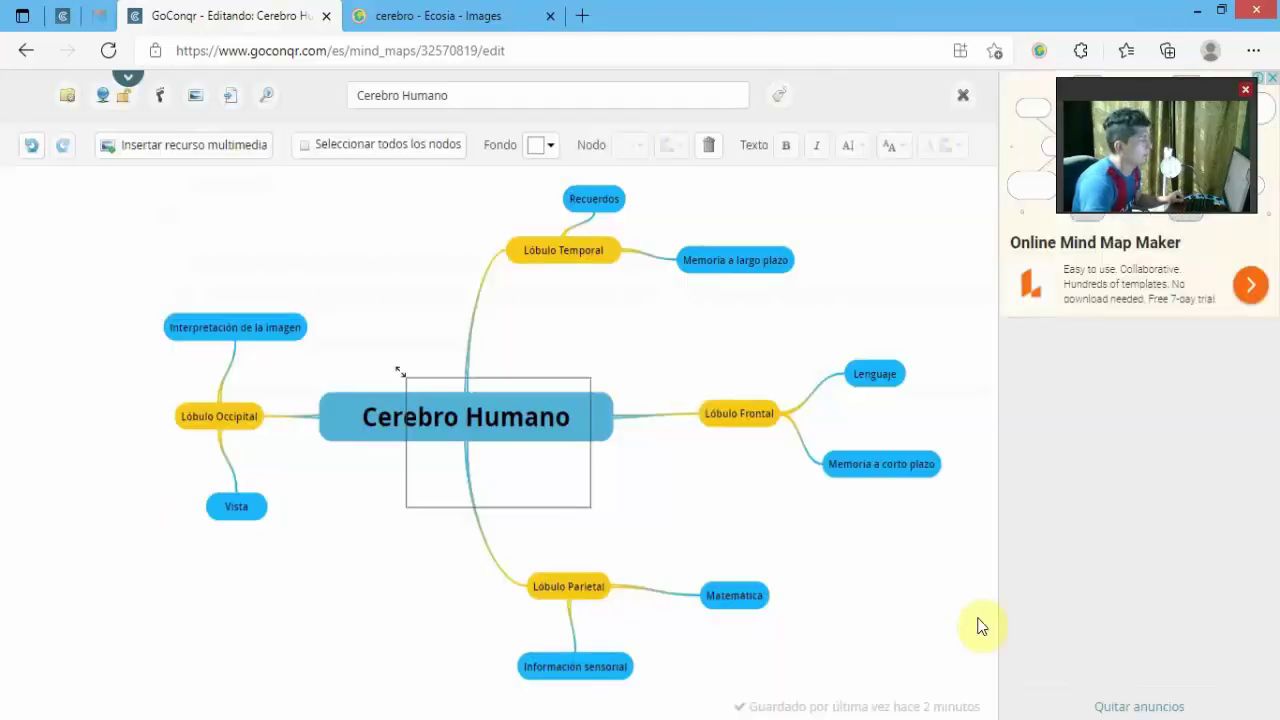
Shrink the lightning brain image and place it just below the Cerebro Humano node, clear of the branch lines
left_click_drag(515, 400, 413, 300)
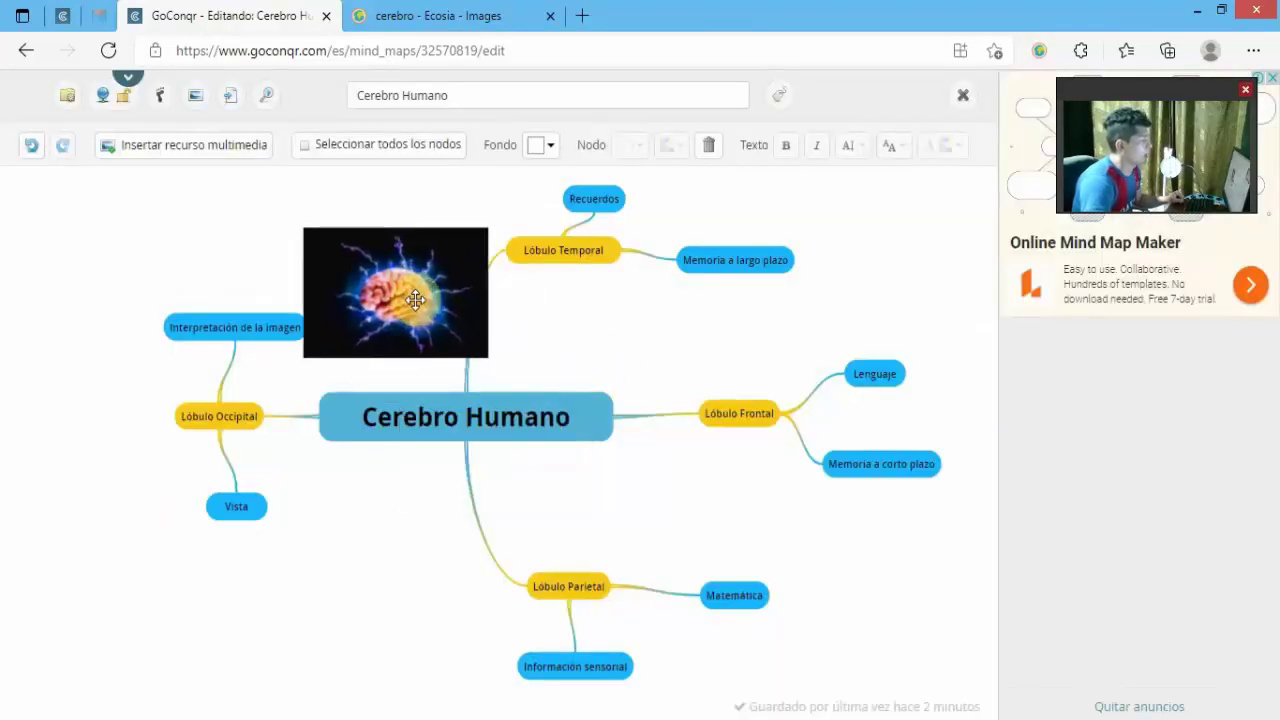
left_click_drag(291, 216, 337, 250)
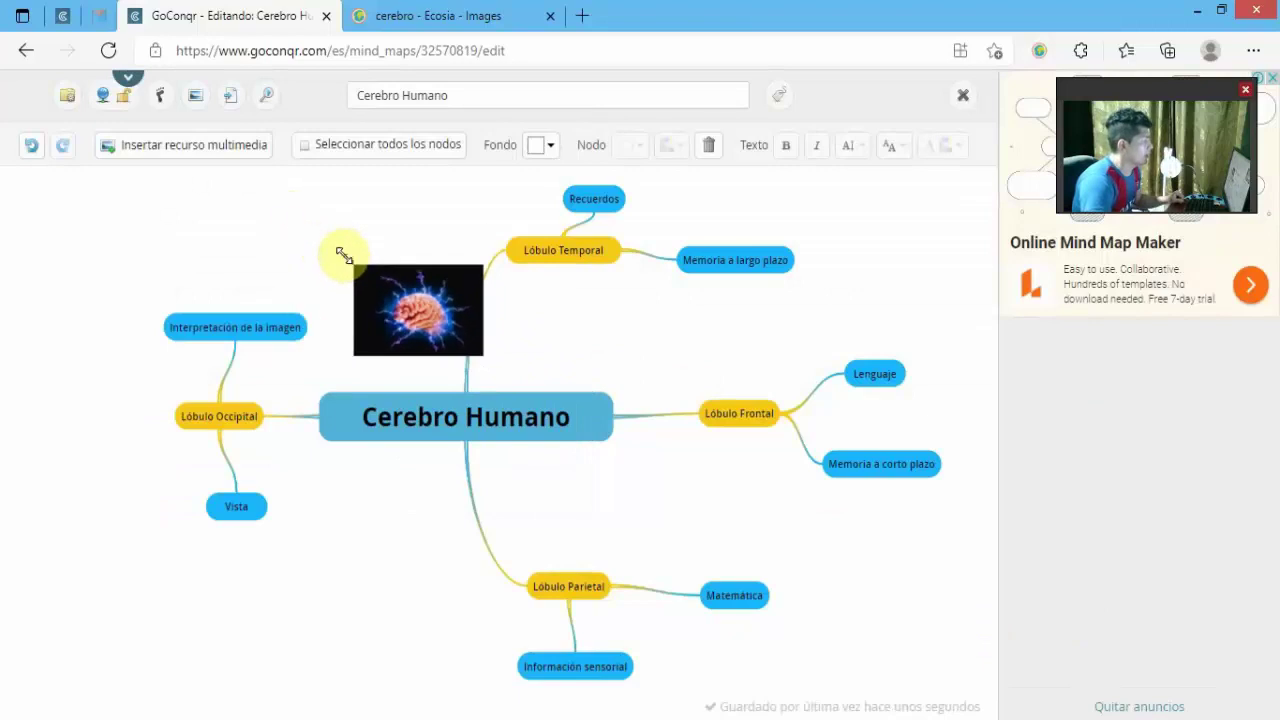
left_click_drag(411, 309, 370, 481)
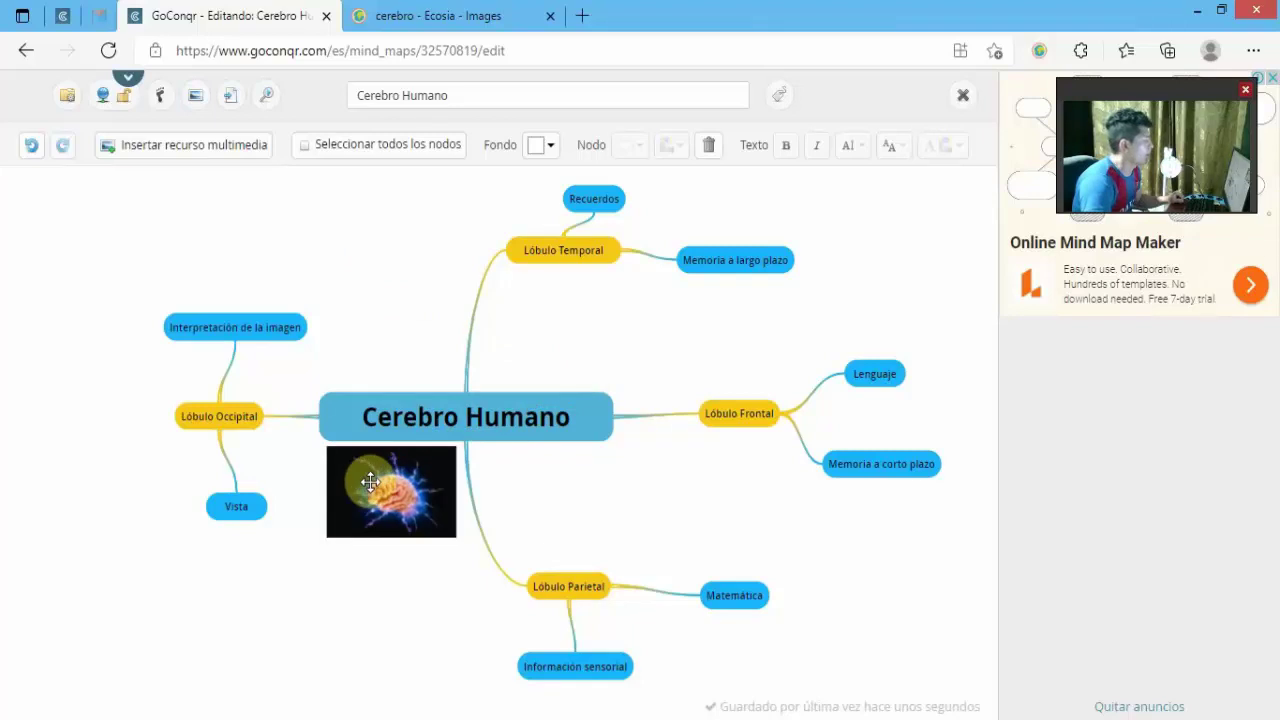
Switch to the Ecosia tab, close the open image preview and search images for "lobulo occipital"
left_click(395, 17)
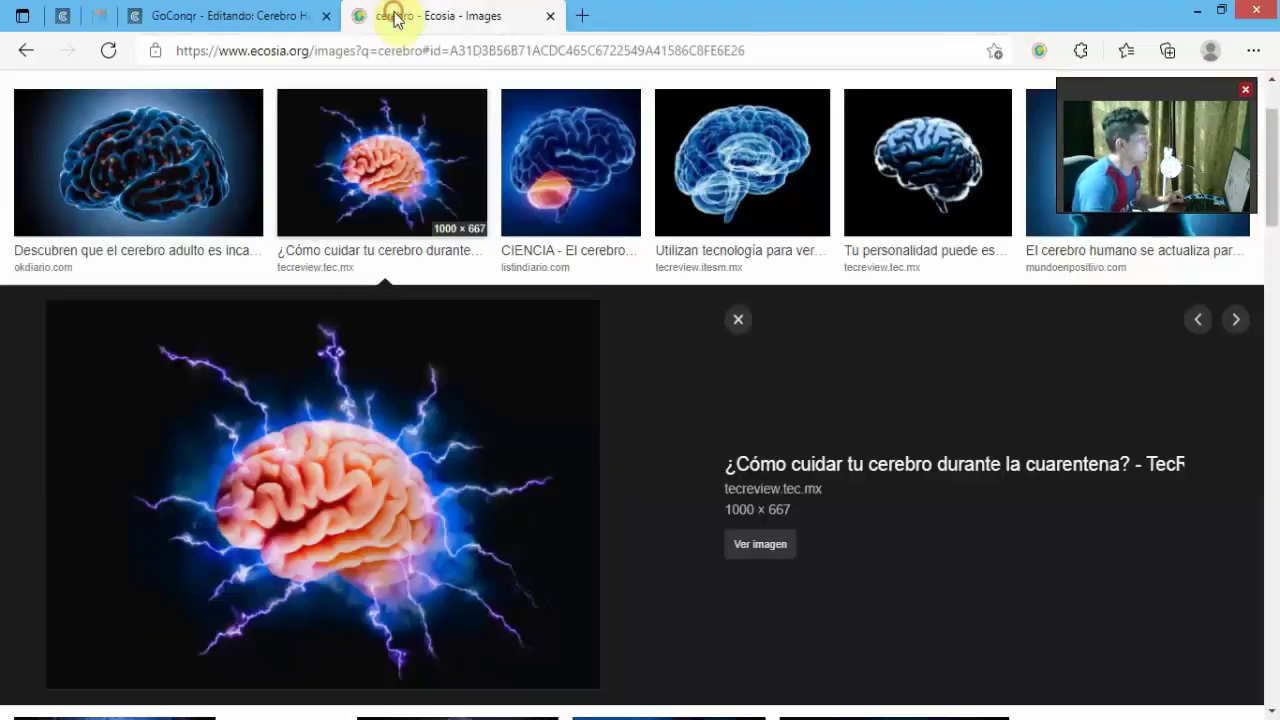
left_click(733, 323)
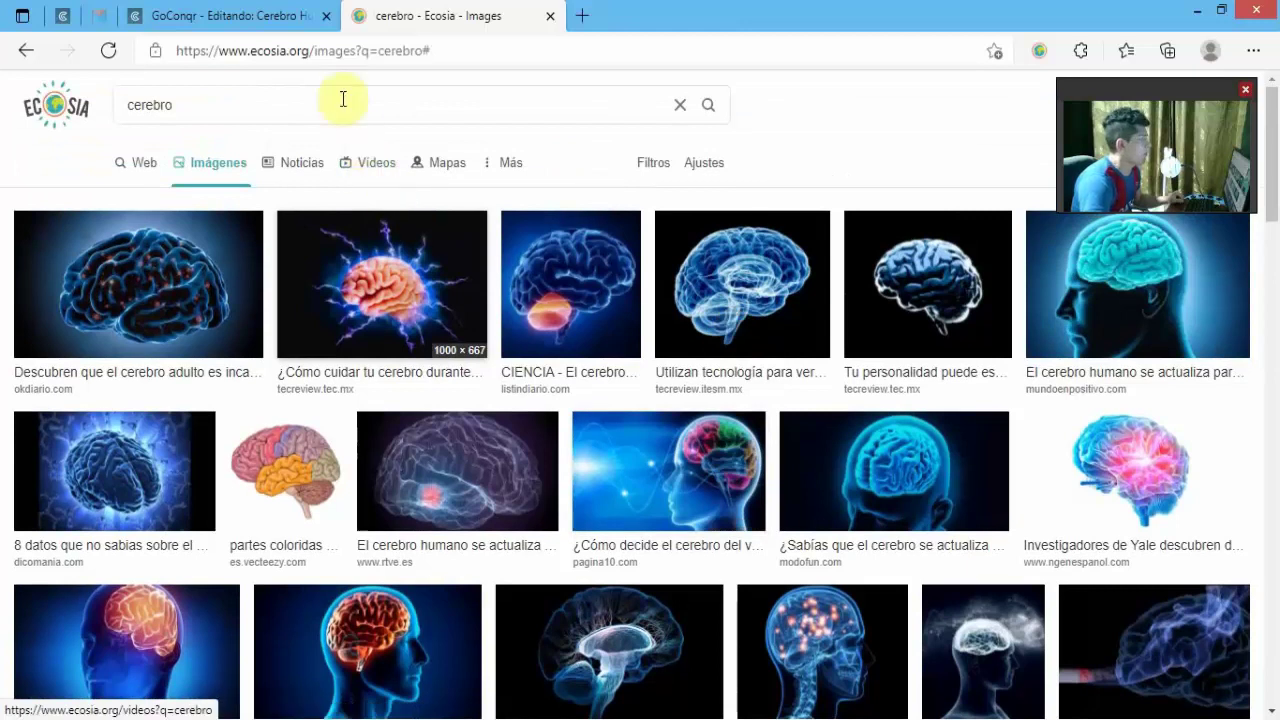
left_click(341, 96)
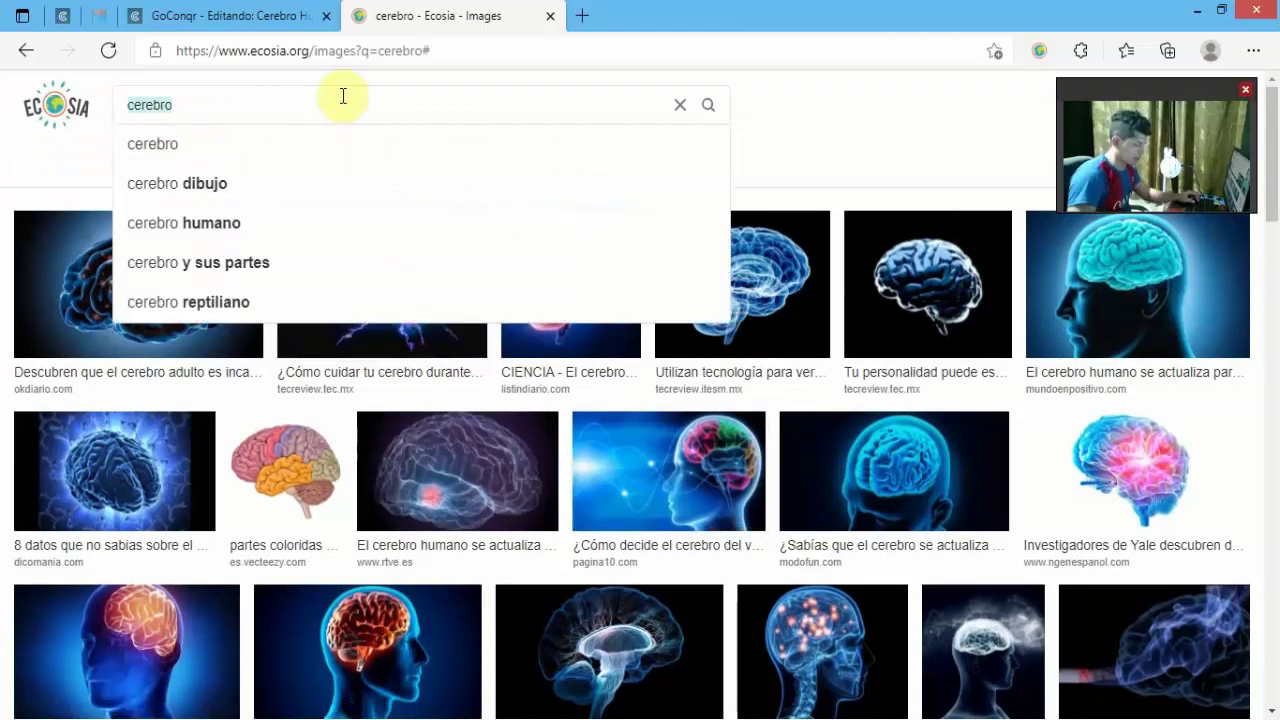
type("lobu")
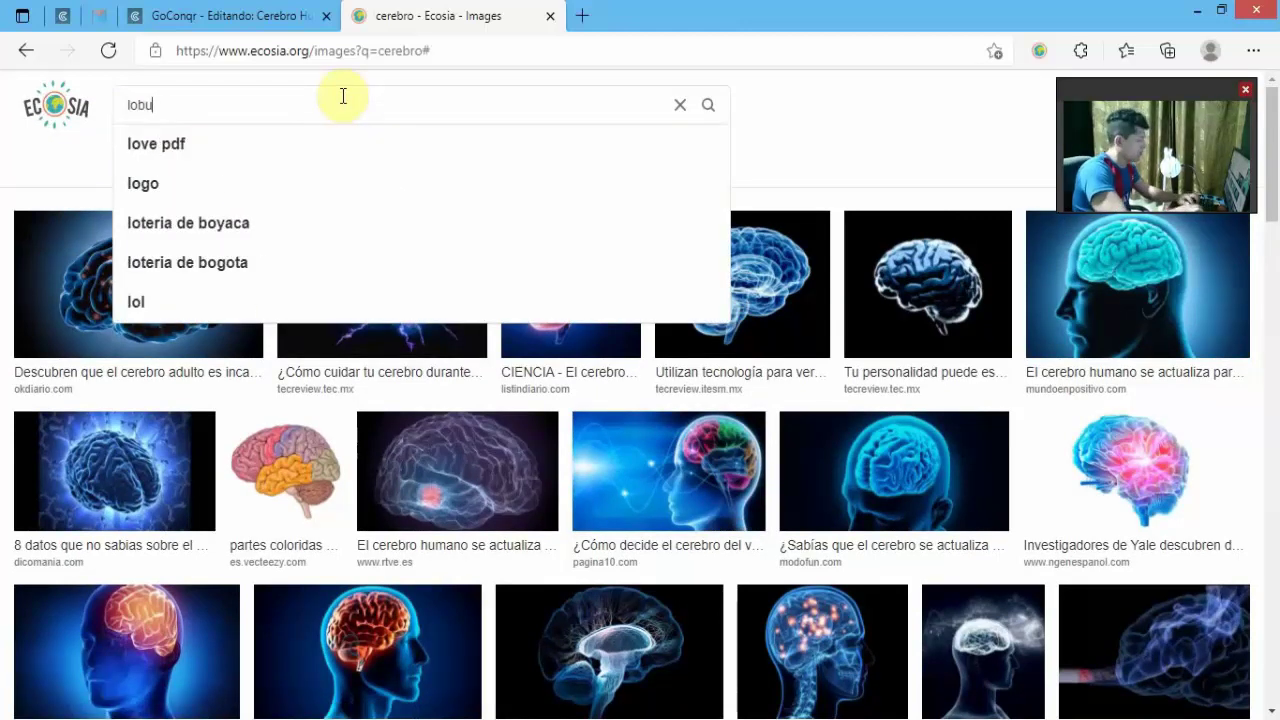
type("lo occi")
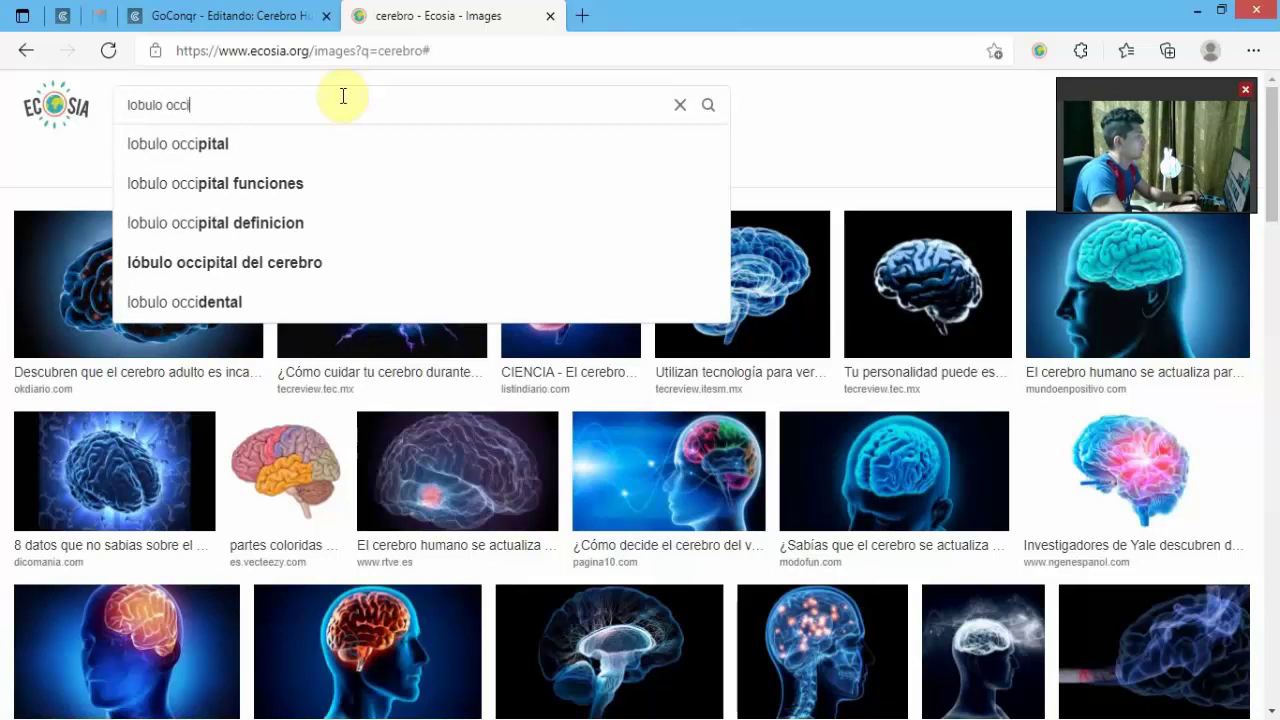
key("Down")
key("Return")
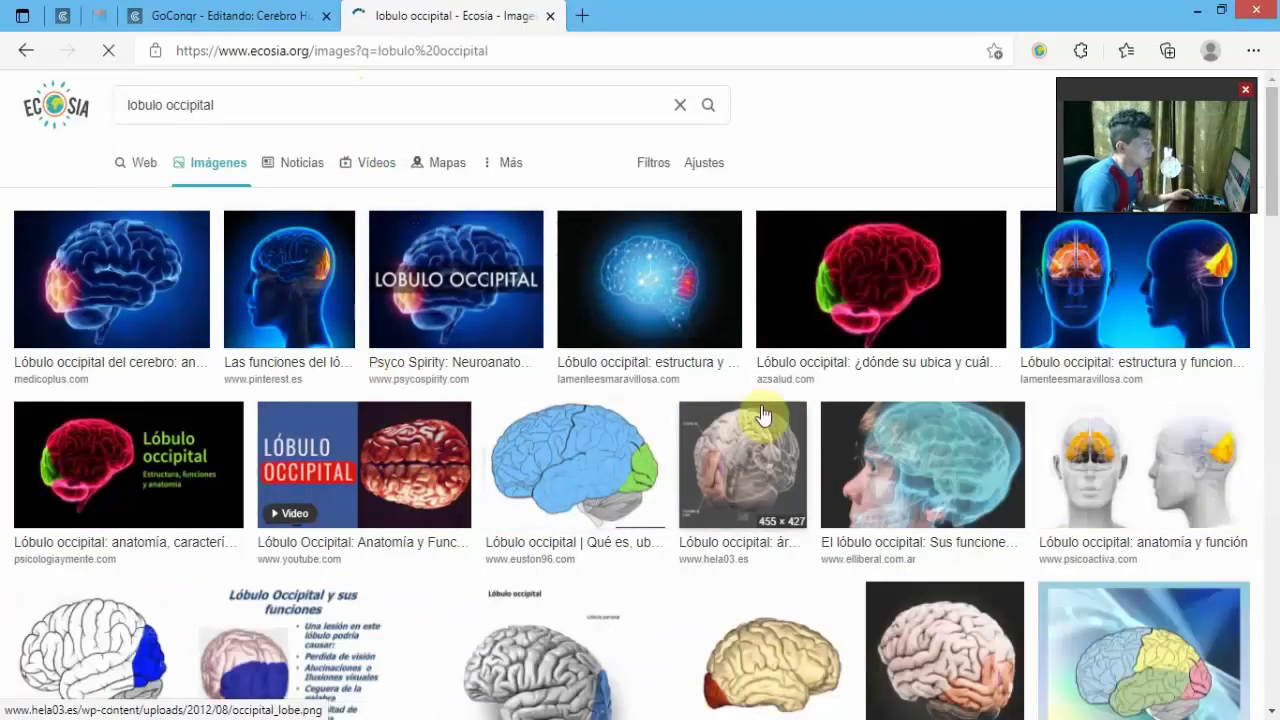
Open the lifeder.com result showing a beige brain with a red occipital lobe and copy its image link
scroll(407, 386, "down", 2)
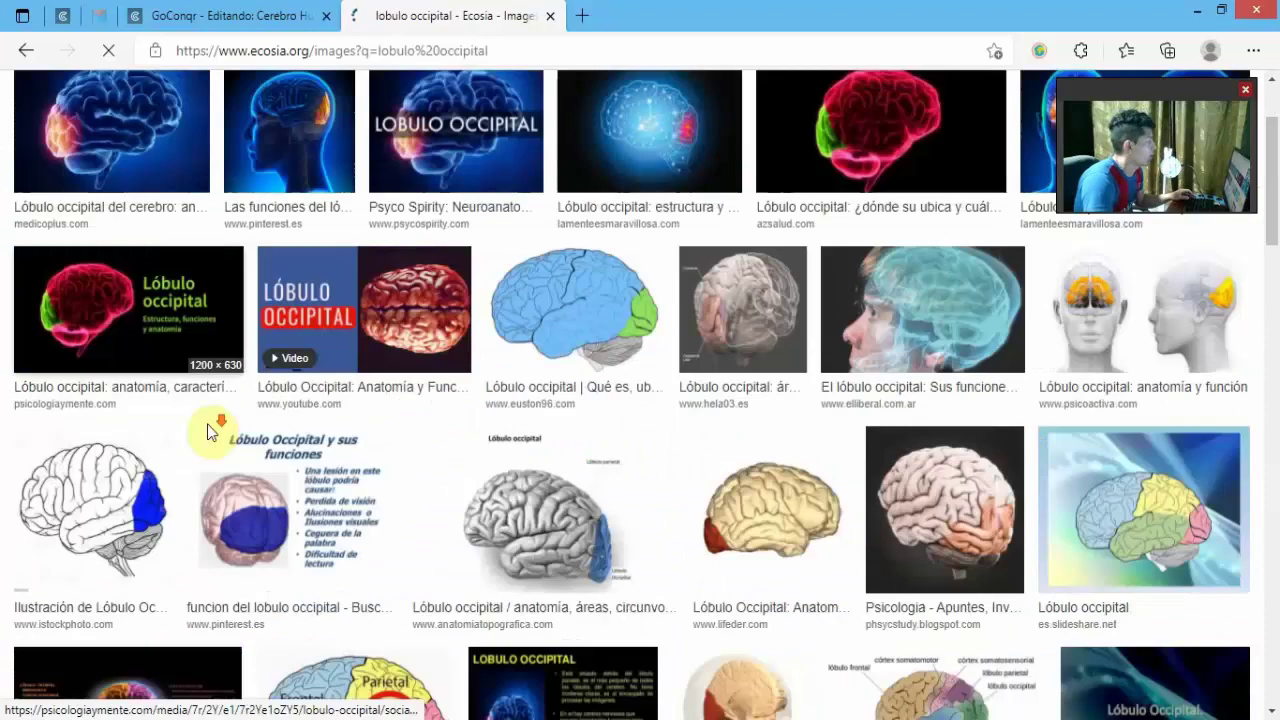
left_click(735, 445)
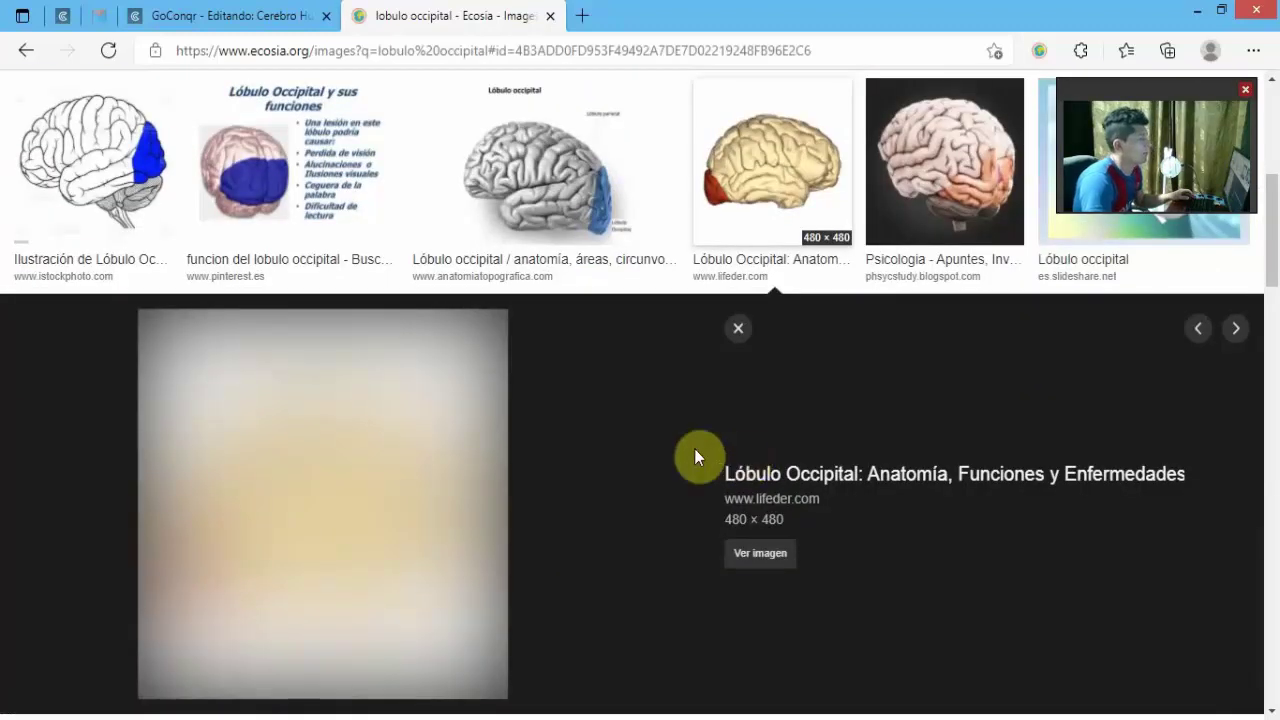
scroll(437, 410, "down", 2)
scroll(380, 325, "up", 2)
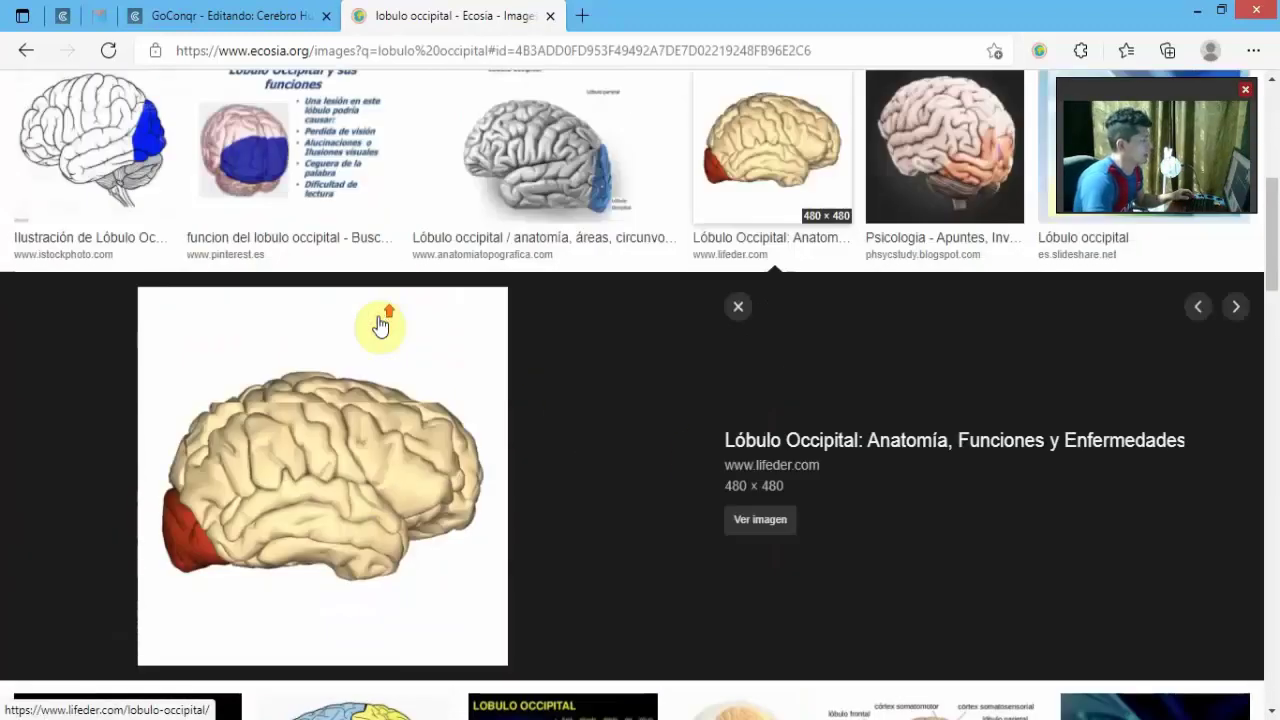
left_click(763, 178)
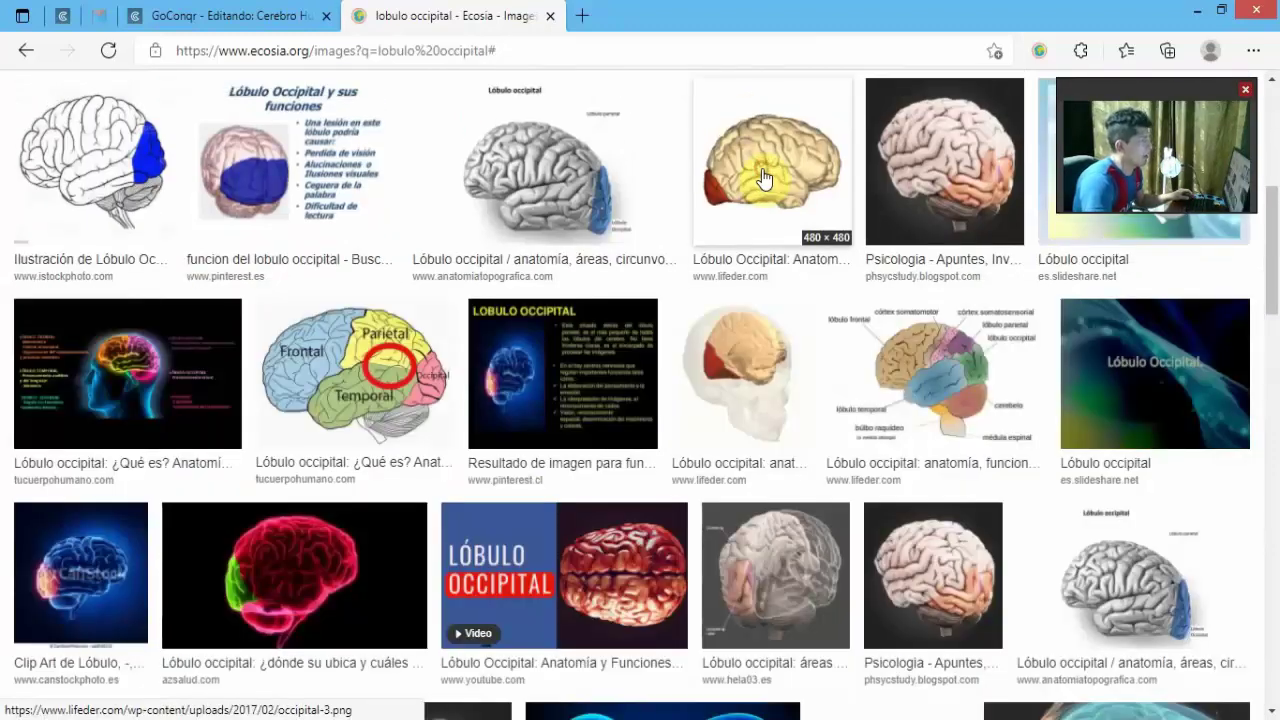
left_click(763, 178)
right_click(343, 494)
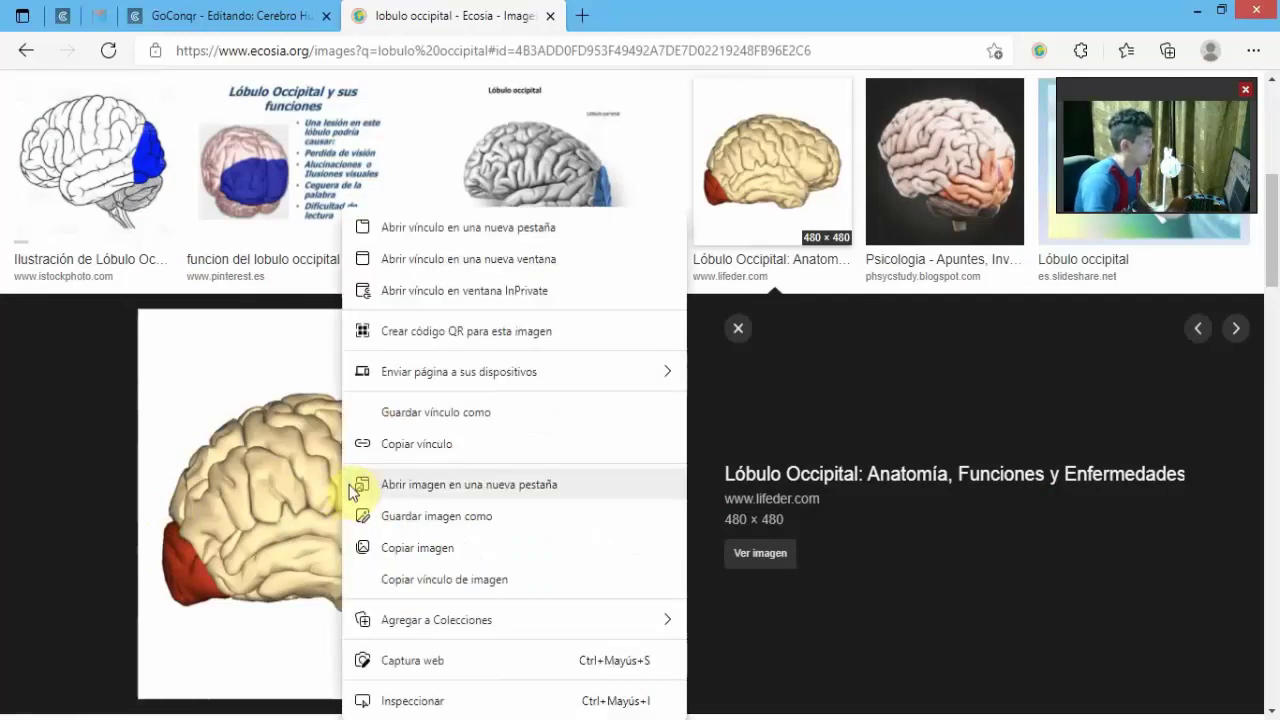
left_click(455, 579)
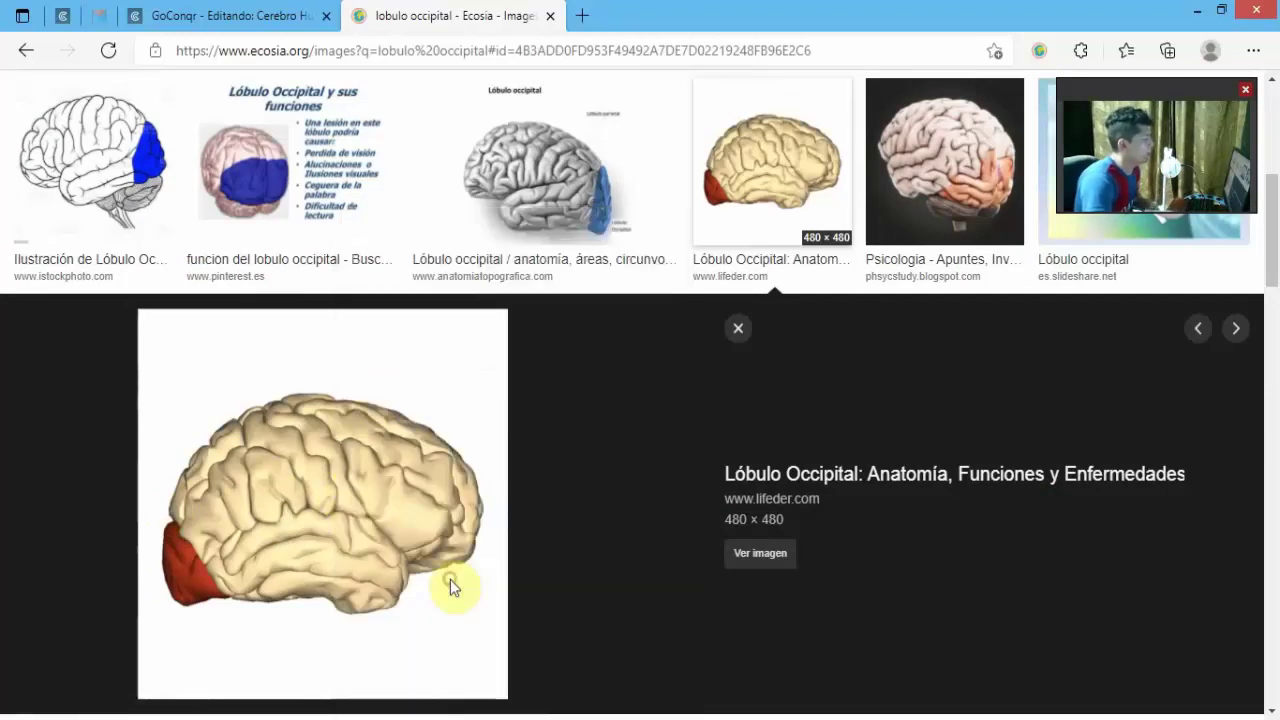
left_click(218, 14)
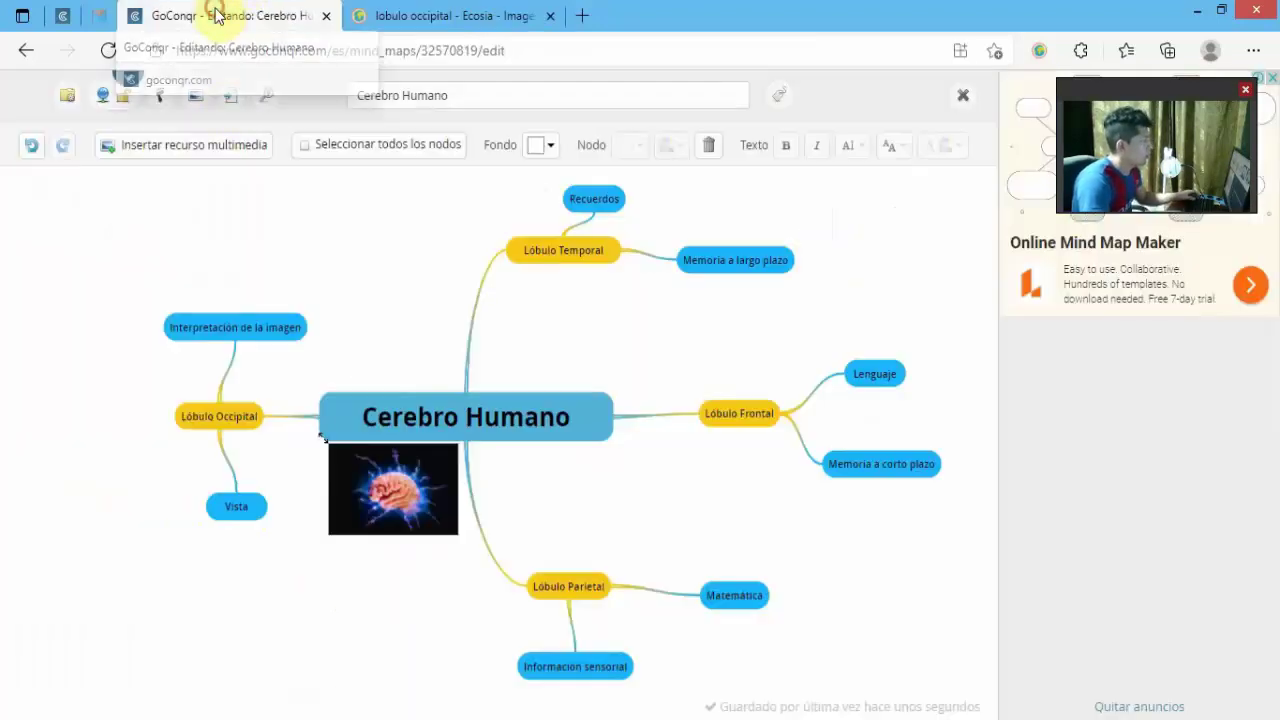
left_click(178, 148)
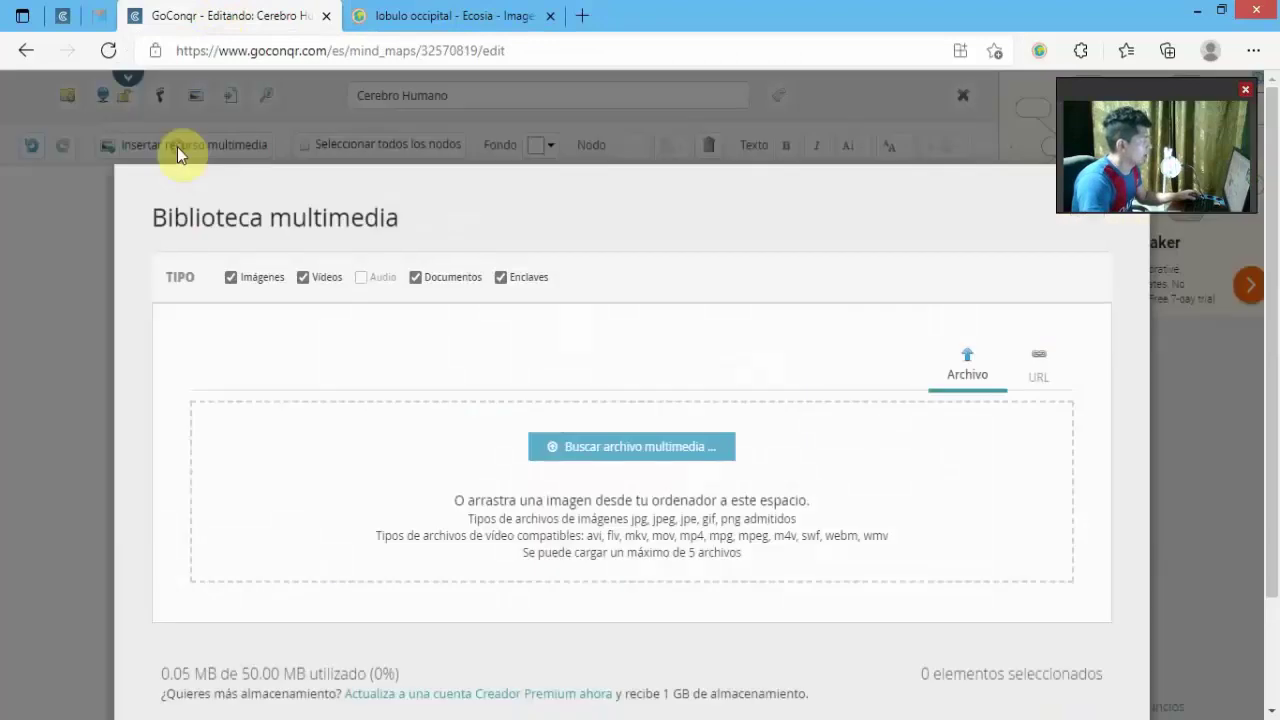
left_click(1030, 376)
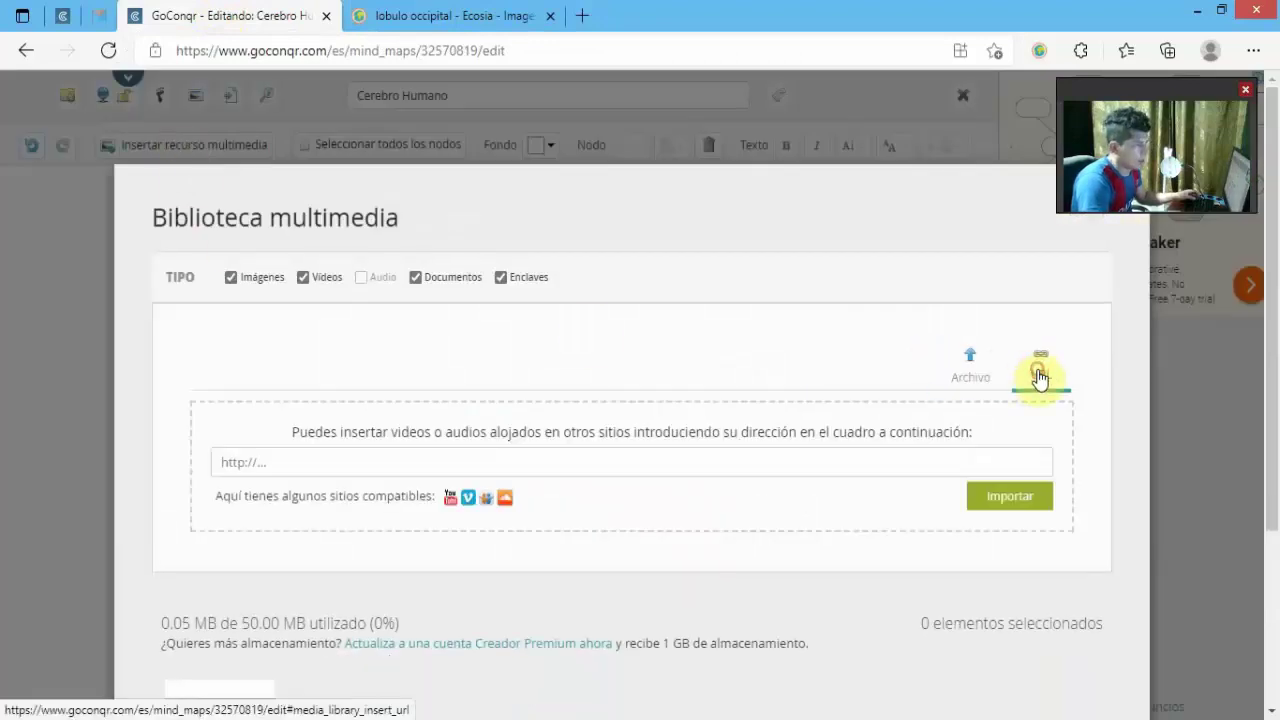
left_click(467, 459)
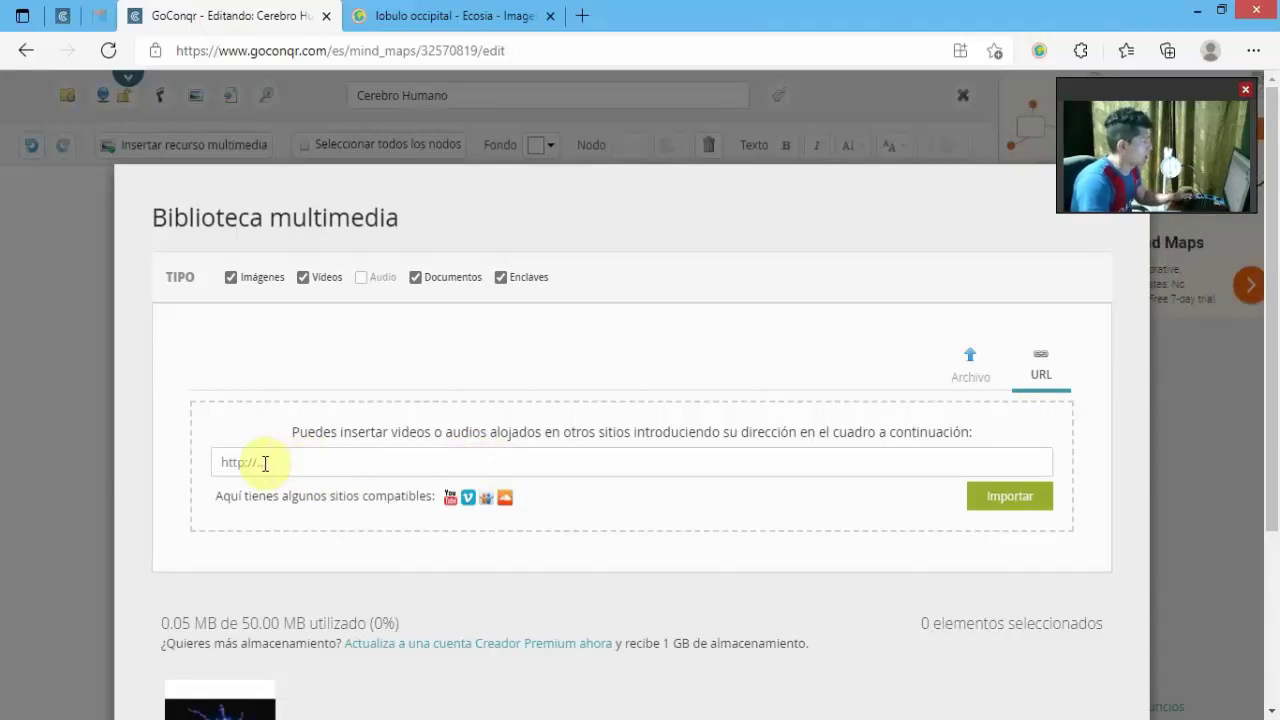
type("https://www.lifeder.com/wp-content/uploads/2017/02/occipital-3.png")
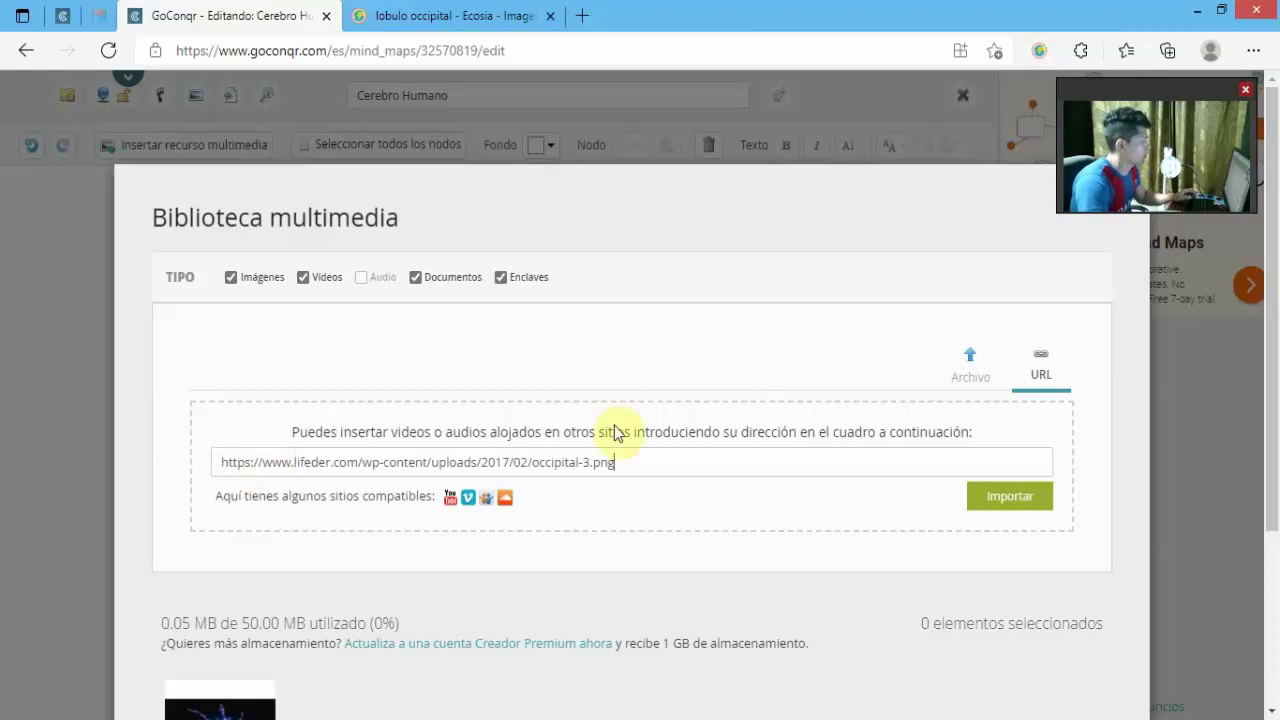
left_click(1006, 497)
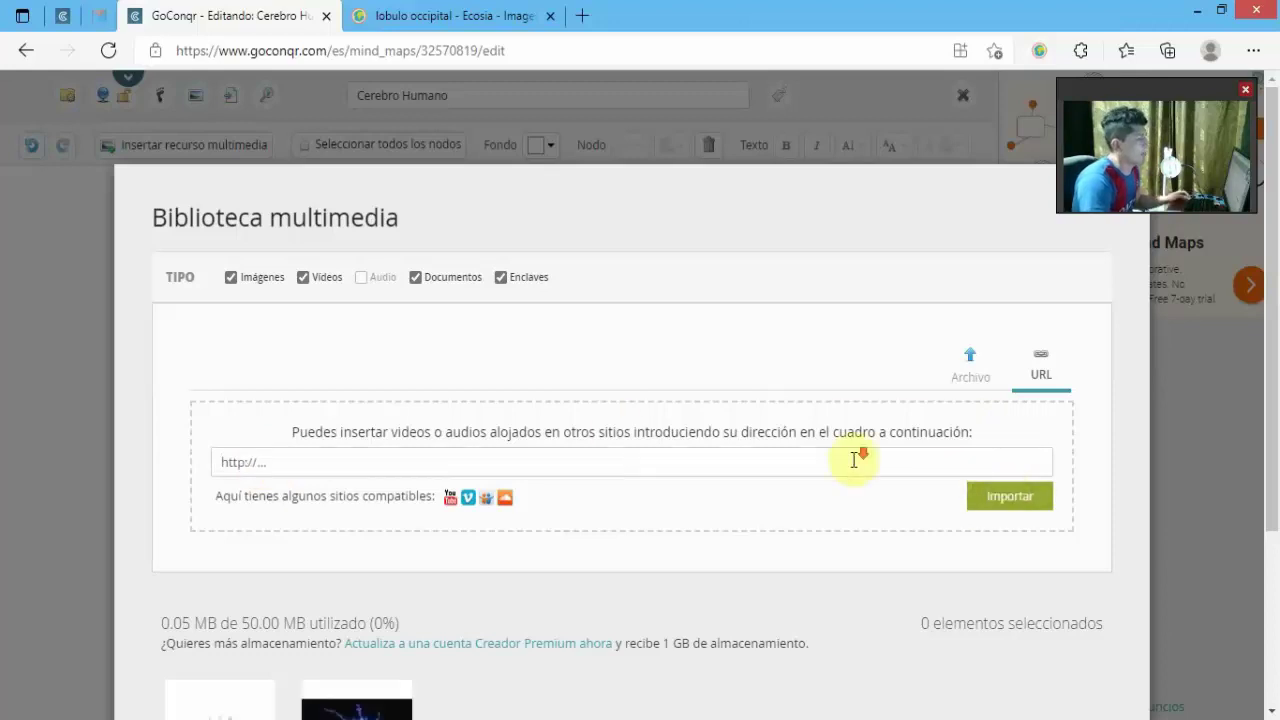
scroll(851, 457, "down", 3)
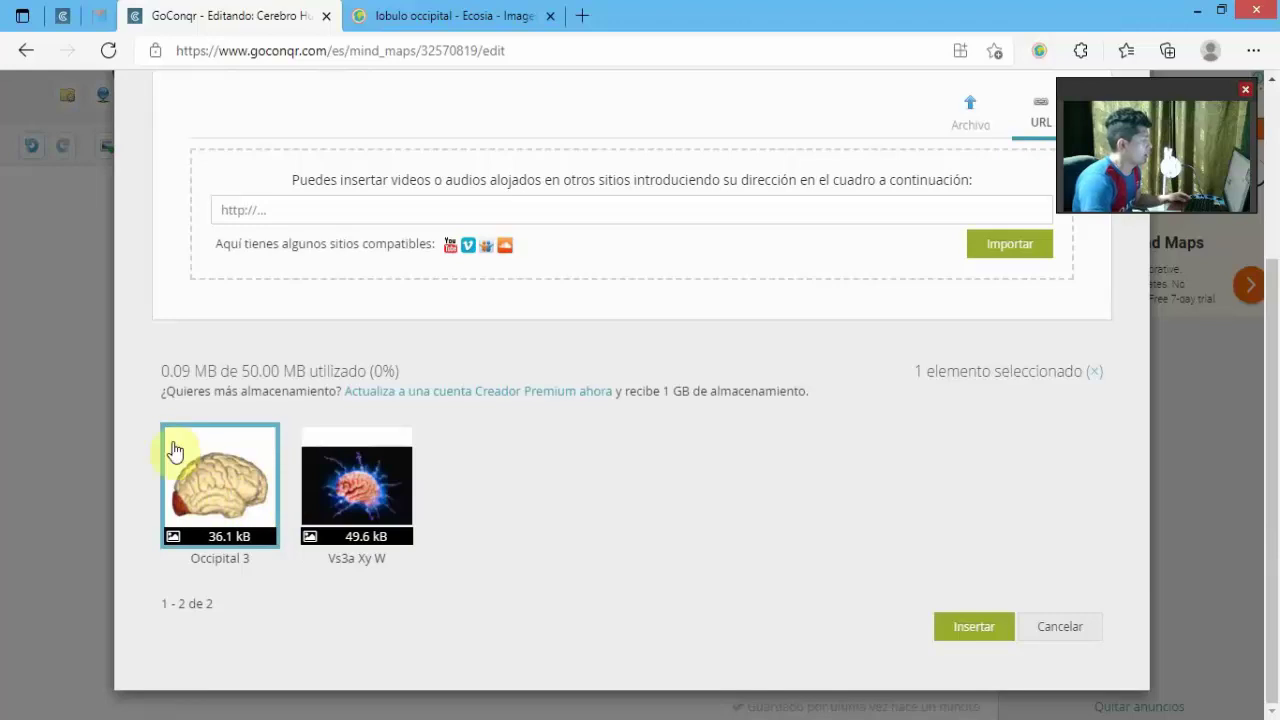
left_click(957, 630)
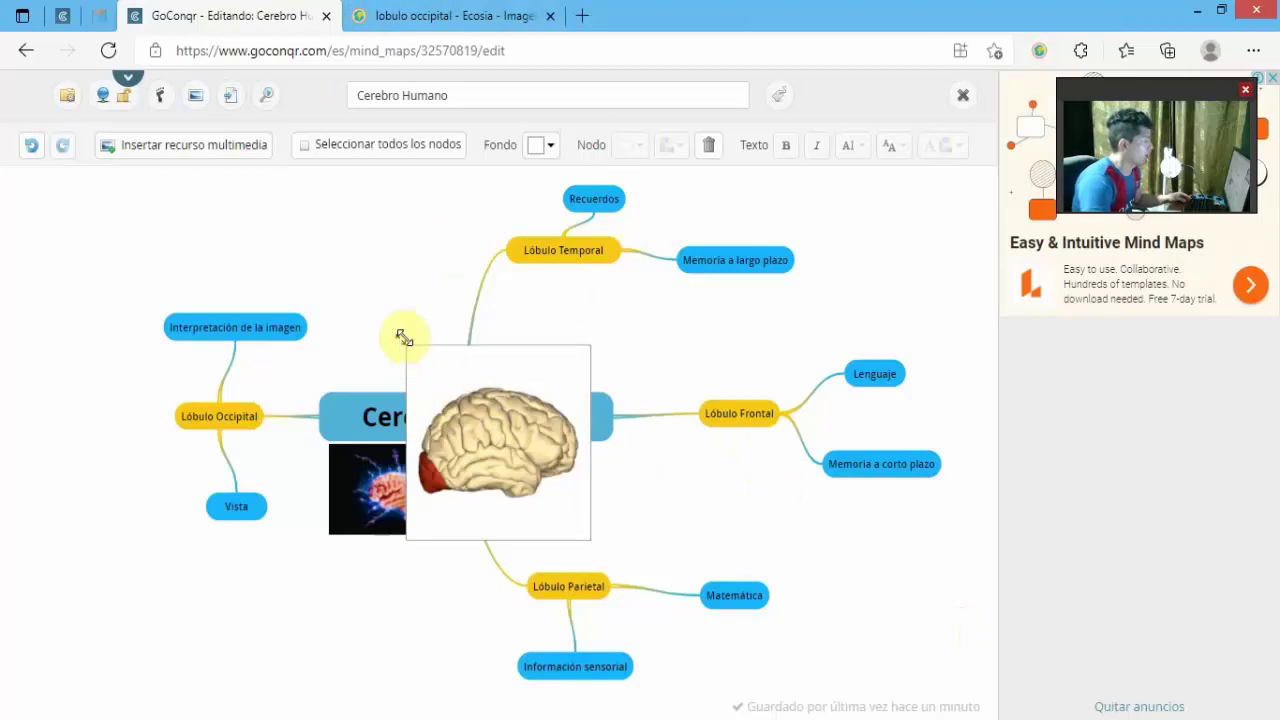
Shrink the occipital lobe image to a small thumbnail and place it just above the Lóbulo Occipital node
left_click_drag(403, 338, 503, 458)
left_click_drag(553, 516, 163, 371)
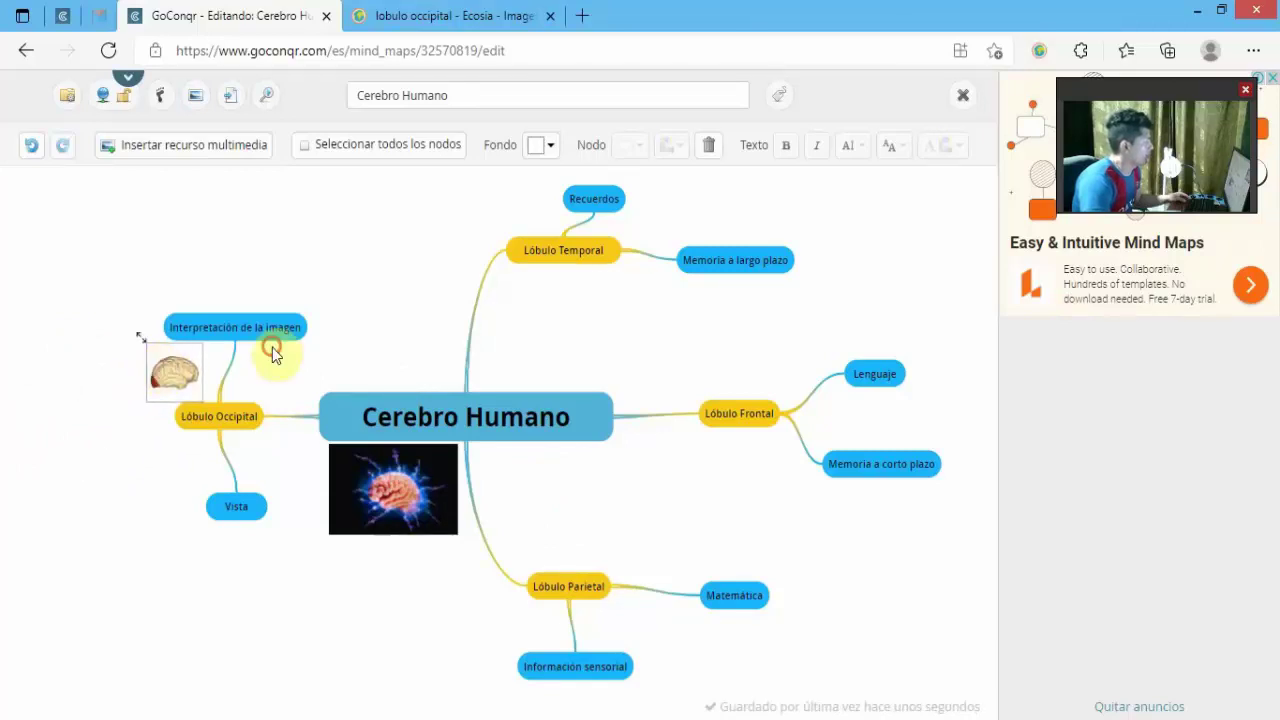
left_click(272, 347)
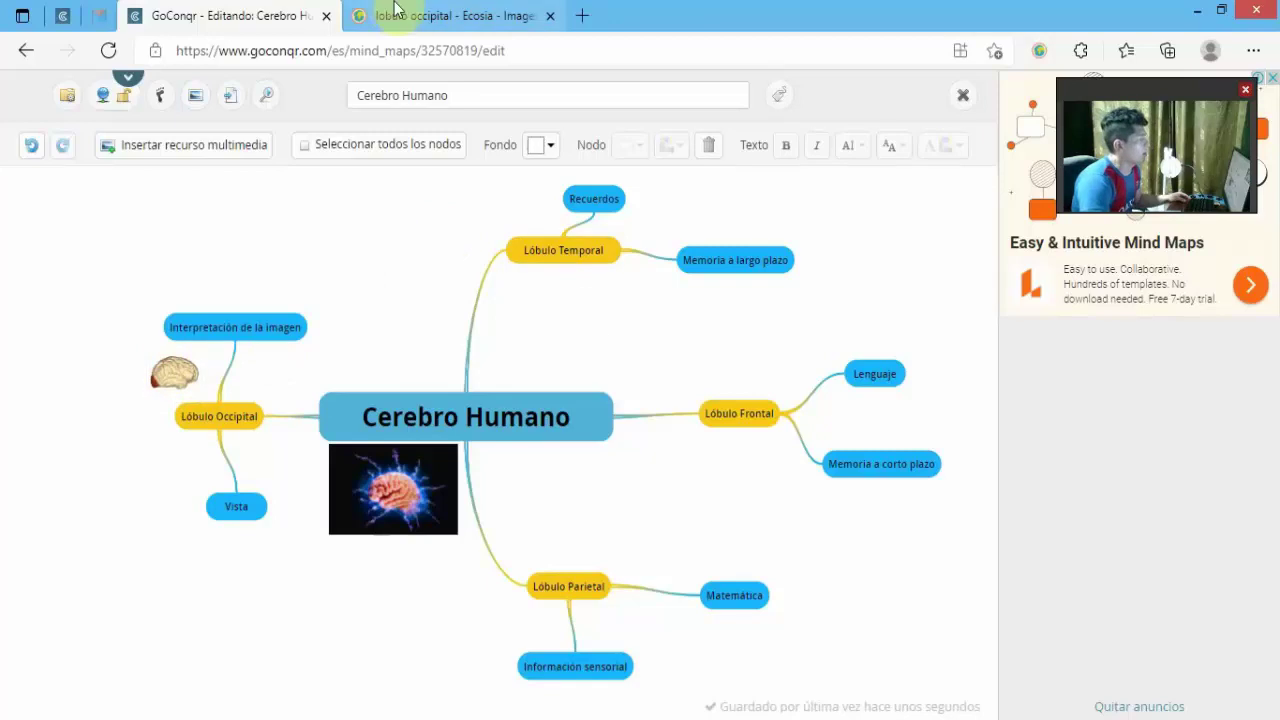
Return to the Ecosia tab and change the image search to "lobulo temporal"
left_click(499, 27)
scroll(345, 330, "up", 5)
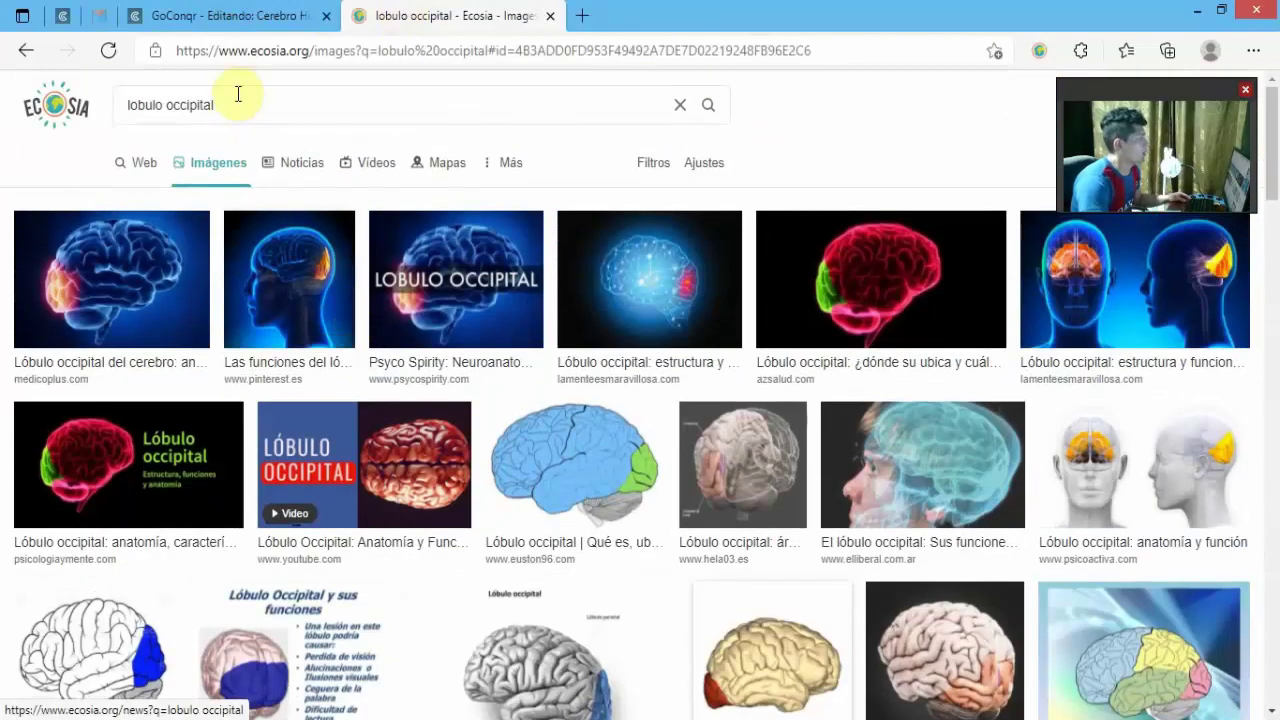
double_click(175, 105)
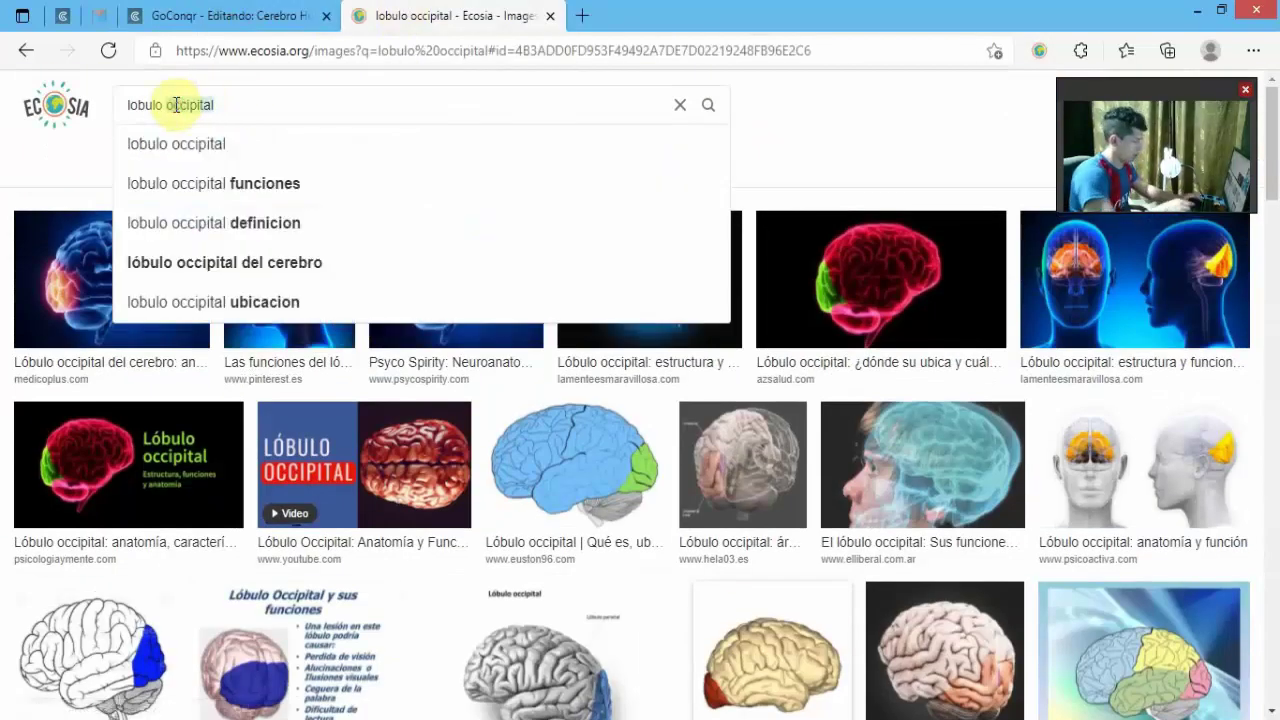
type("temporal")
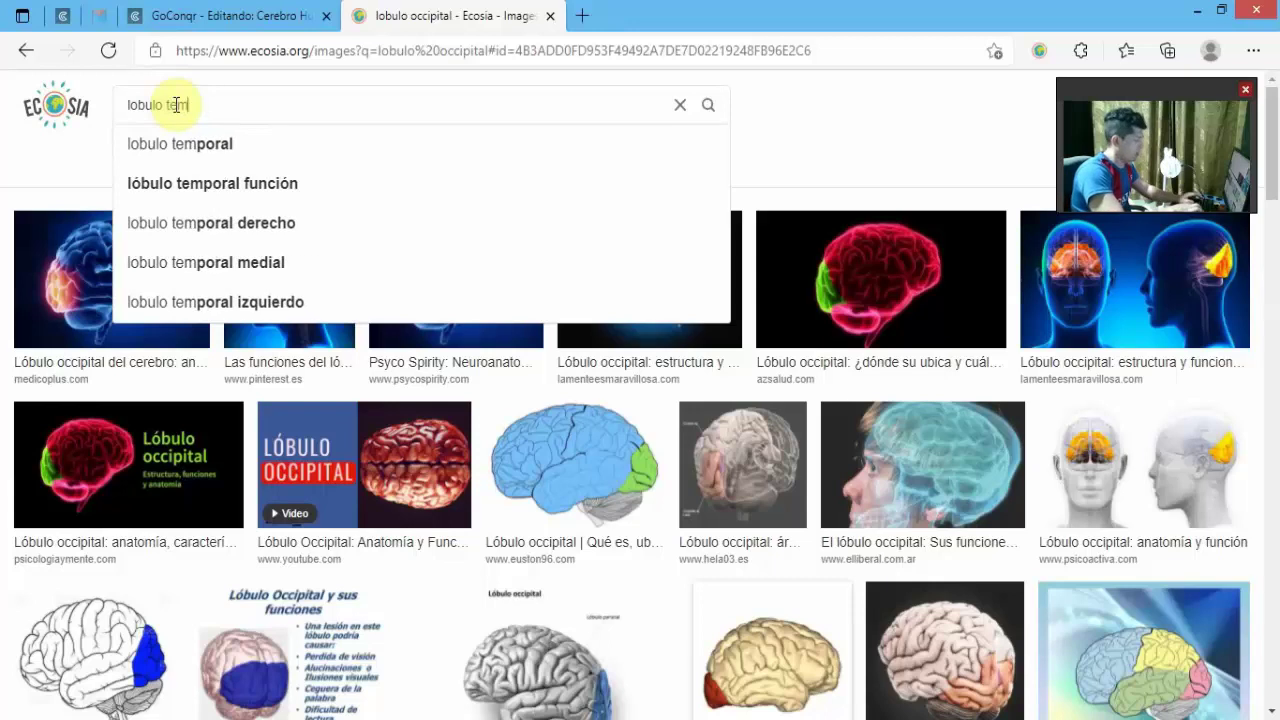
left_click(225, 146)
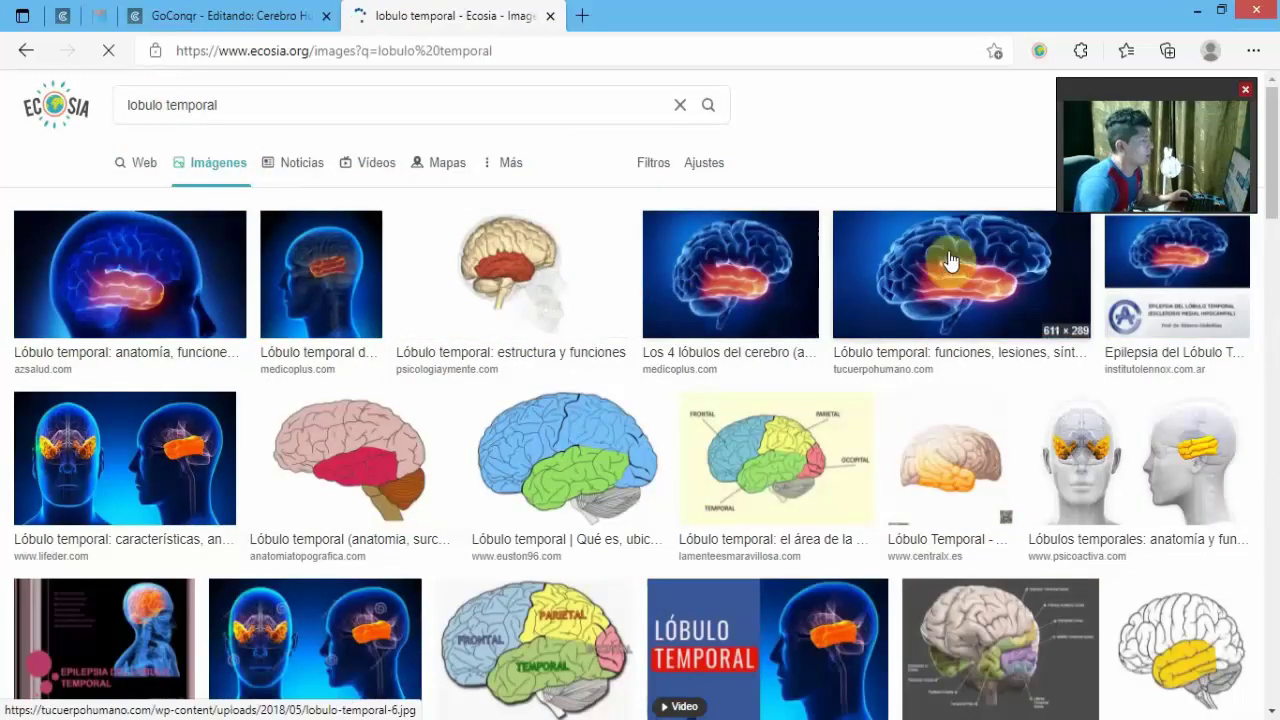
Open the psicologiaymente.com result showing a brain with a red temporal lobe and copy its image link
left_click(522, 277)
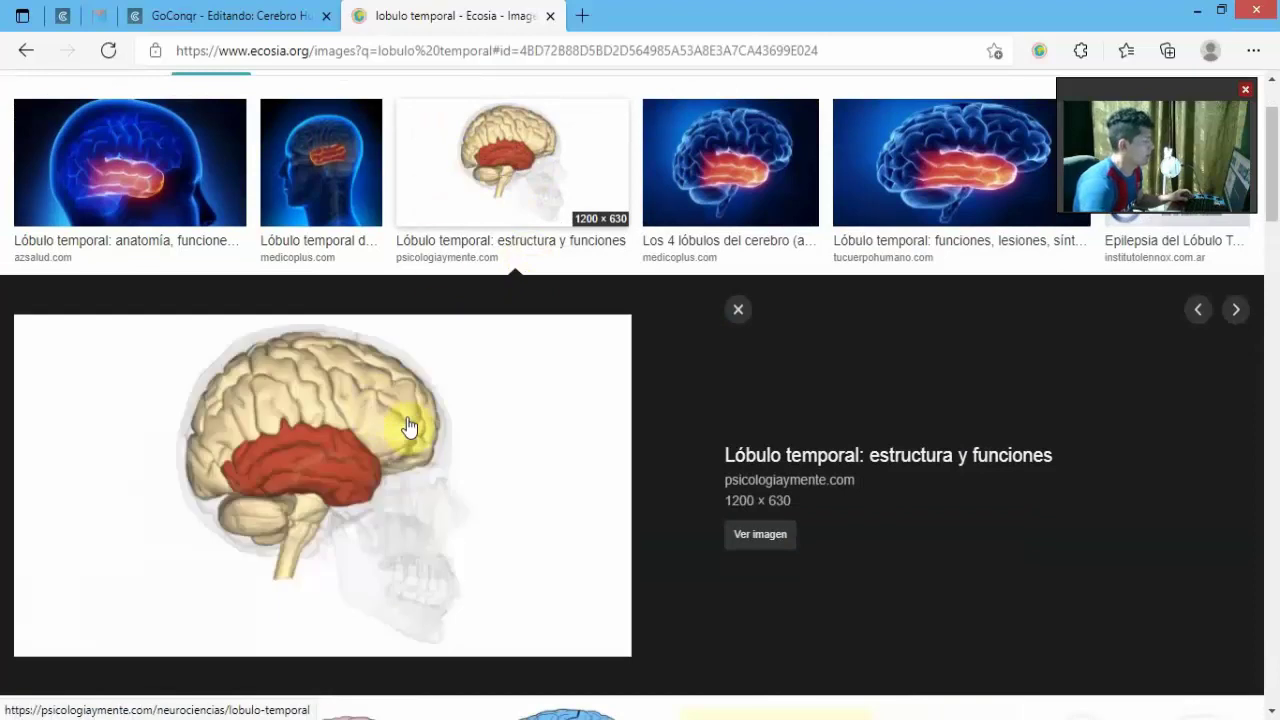
right_click(408, 427)
left_click(529, 580)
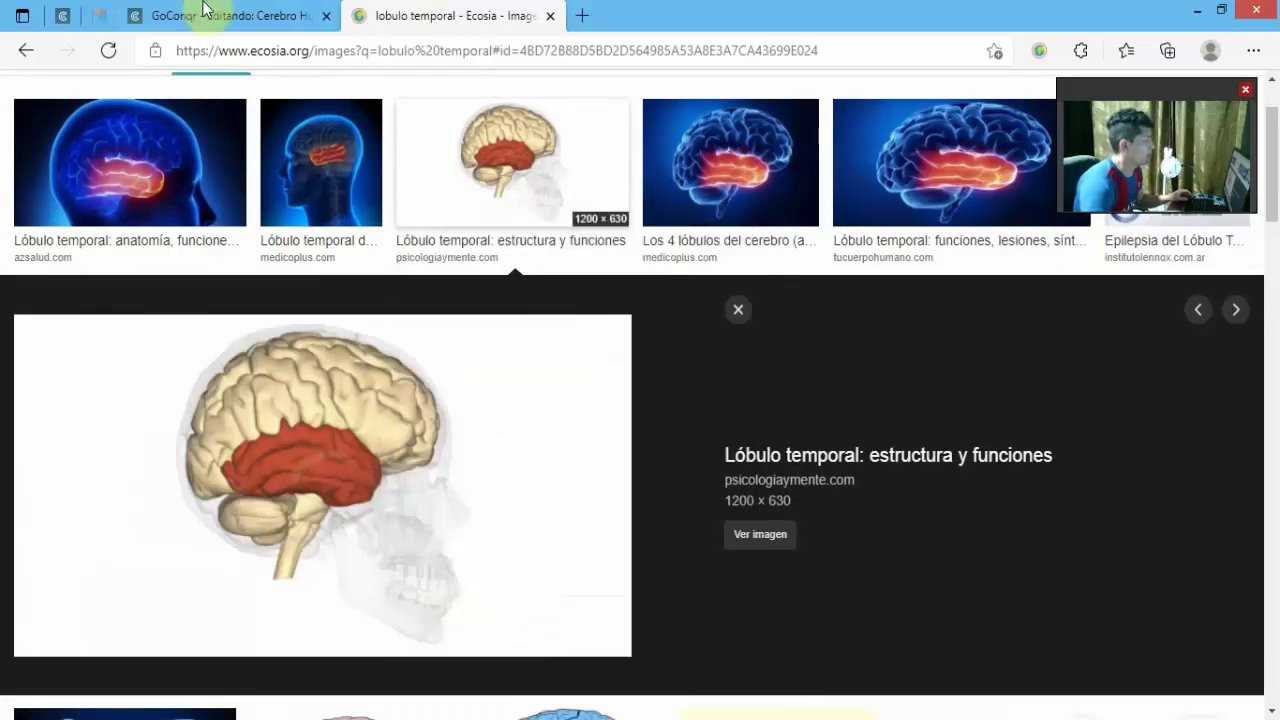
left_click(204, 10)
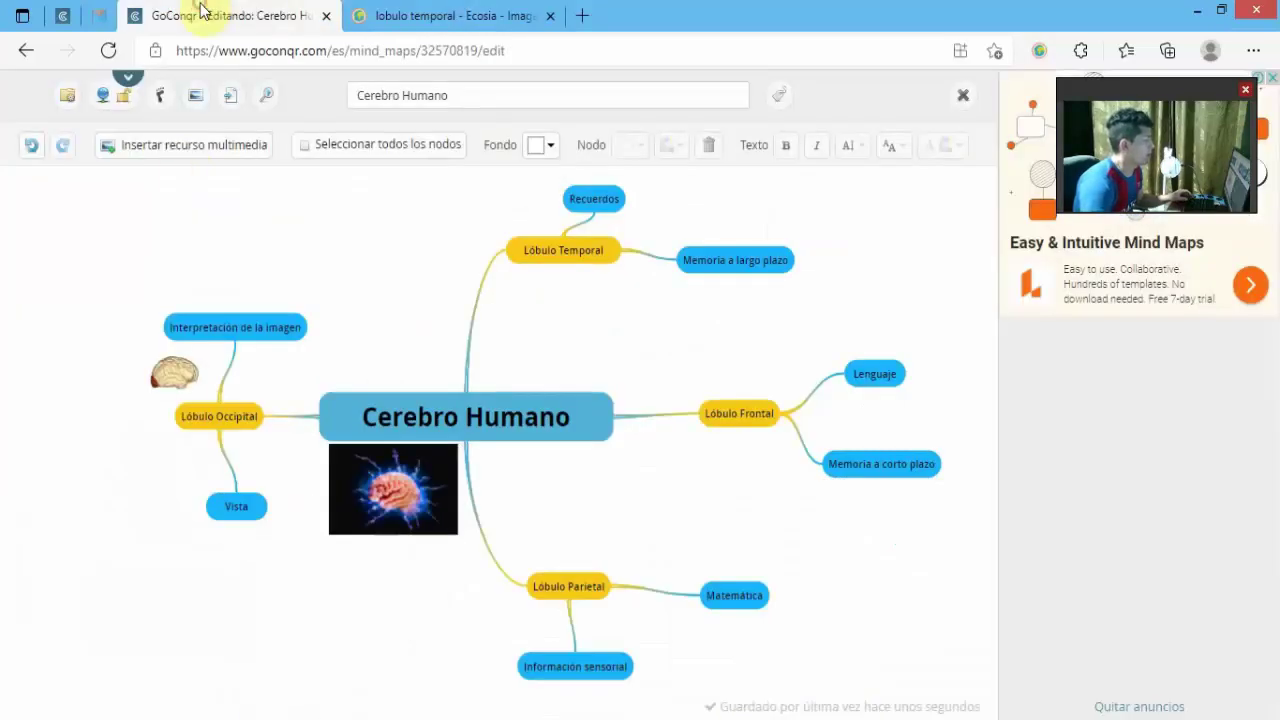
left_click(179, 152)
left_click(1031, 375)
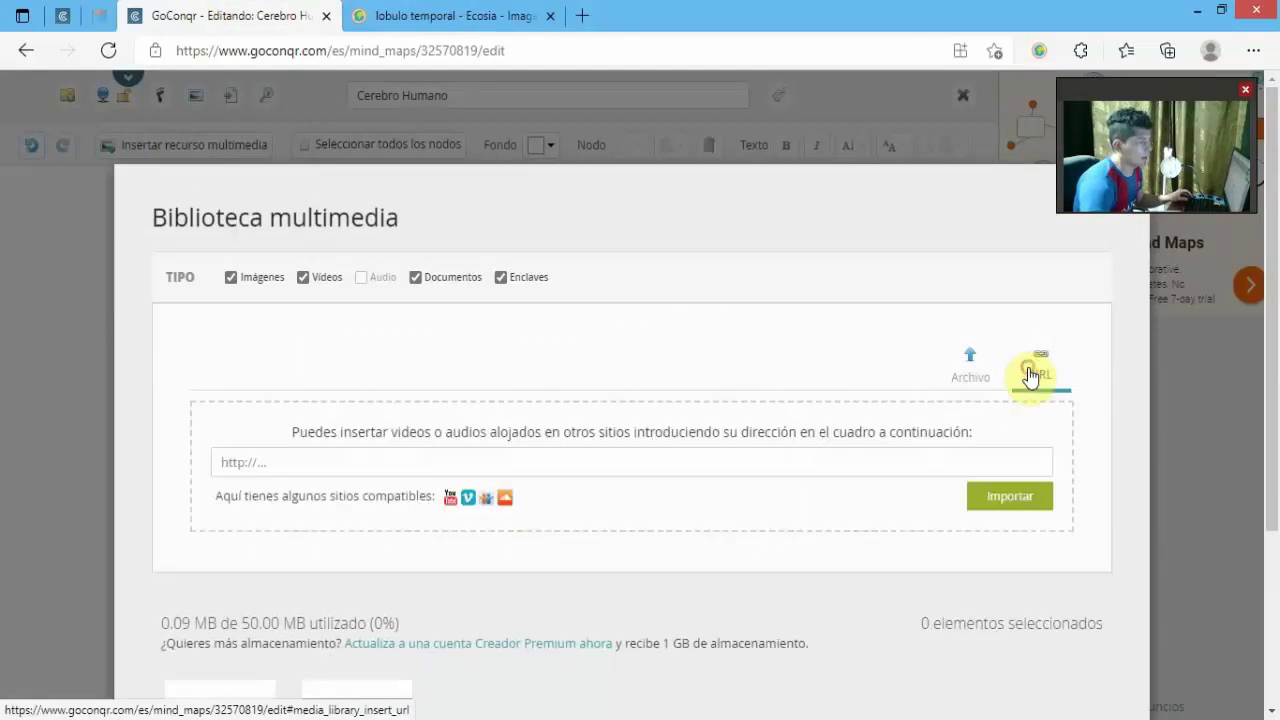
left_click(276, 462)
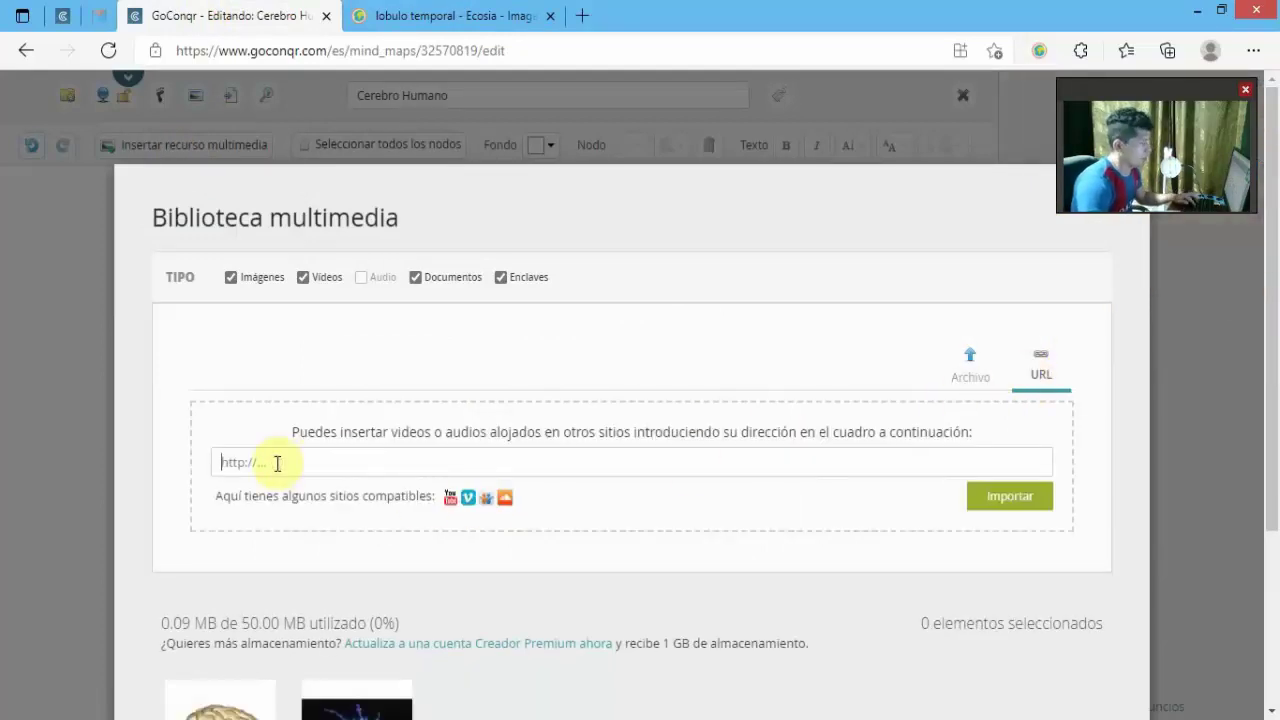
type("https://psicologiaymente.com/media/Zo/WY/VP/ZoWYVPW3qD/lobulo-temporal/lobulo-temporal-social.jpg")
left_click(1003, 498)
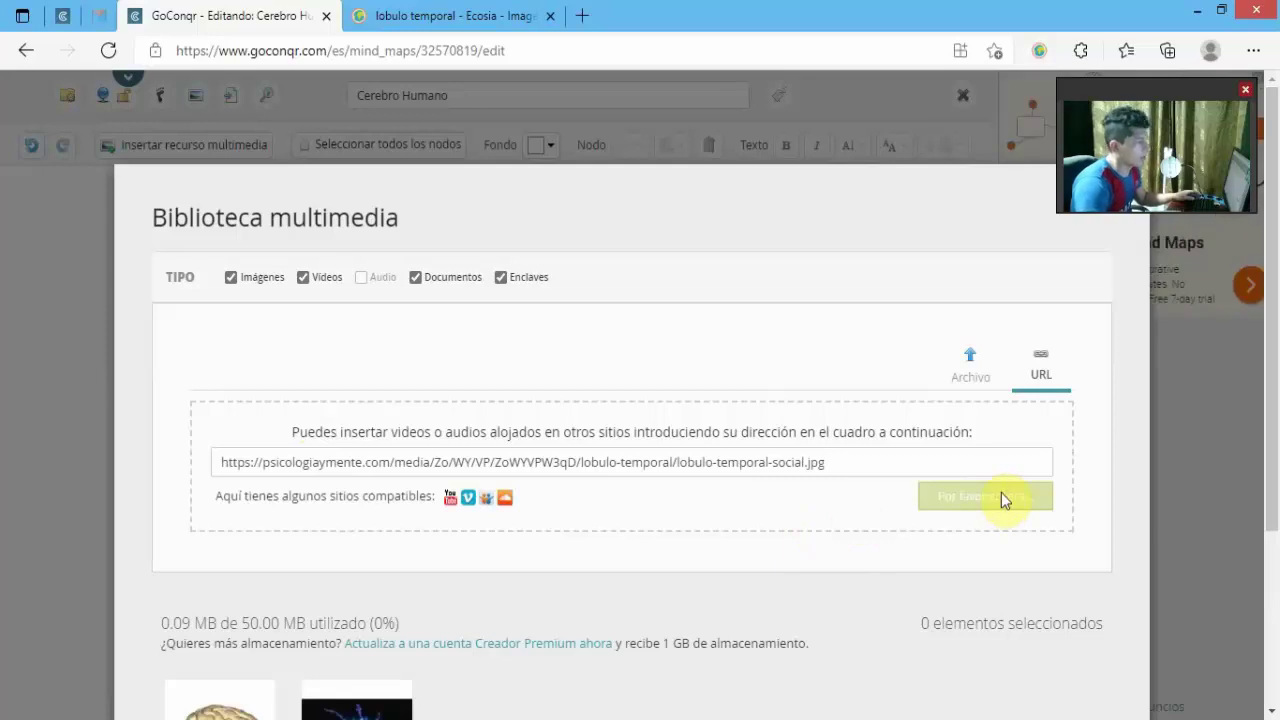
scroll(749, 545, "down", 3)
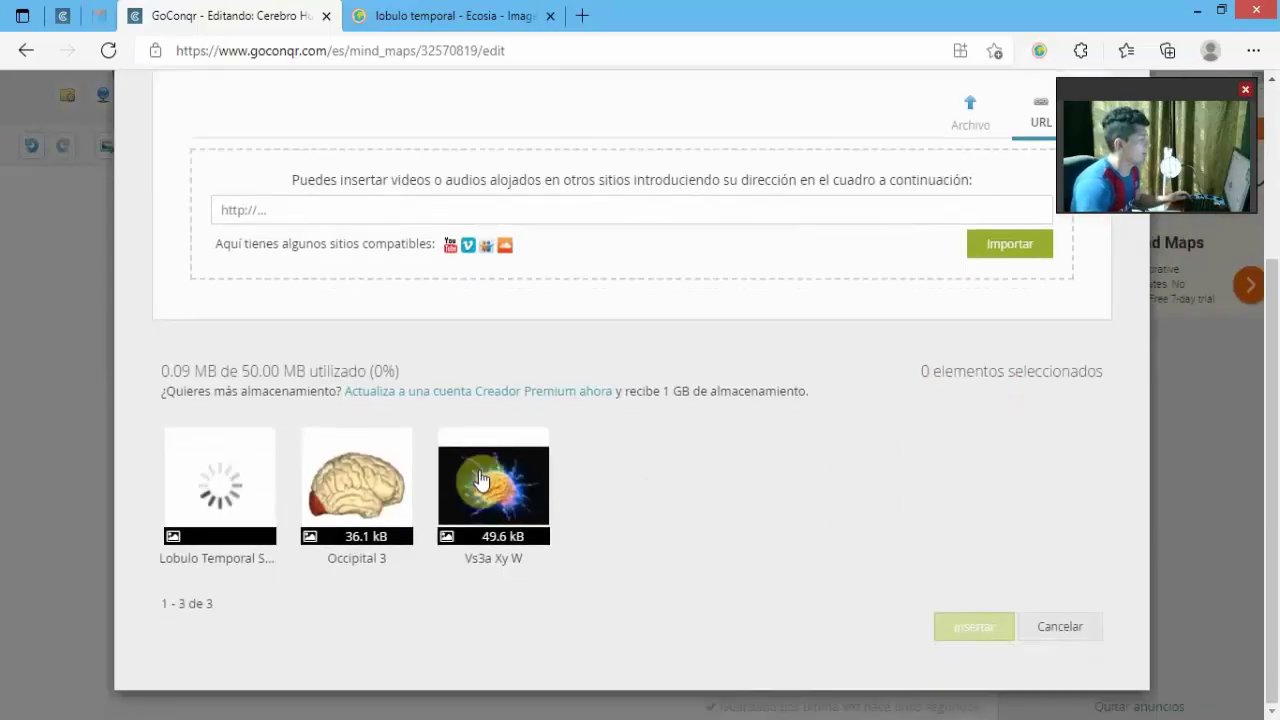
left_click(235, 505)
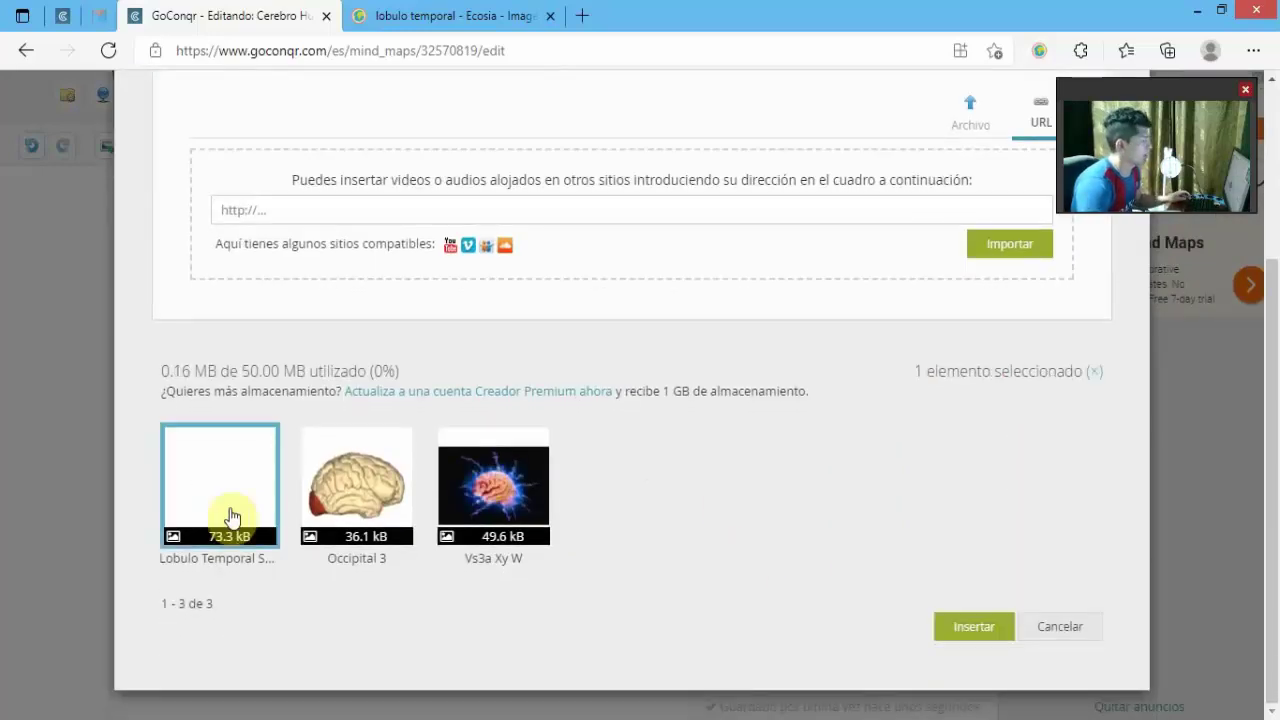
left_click(990, 630)
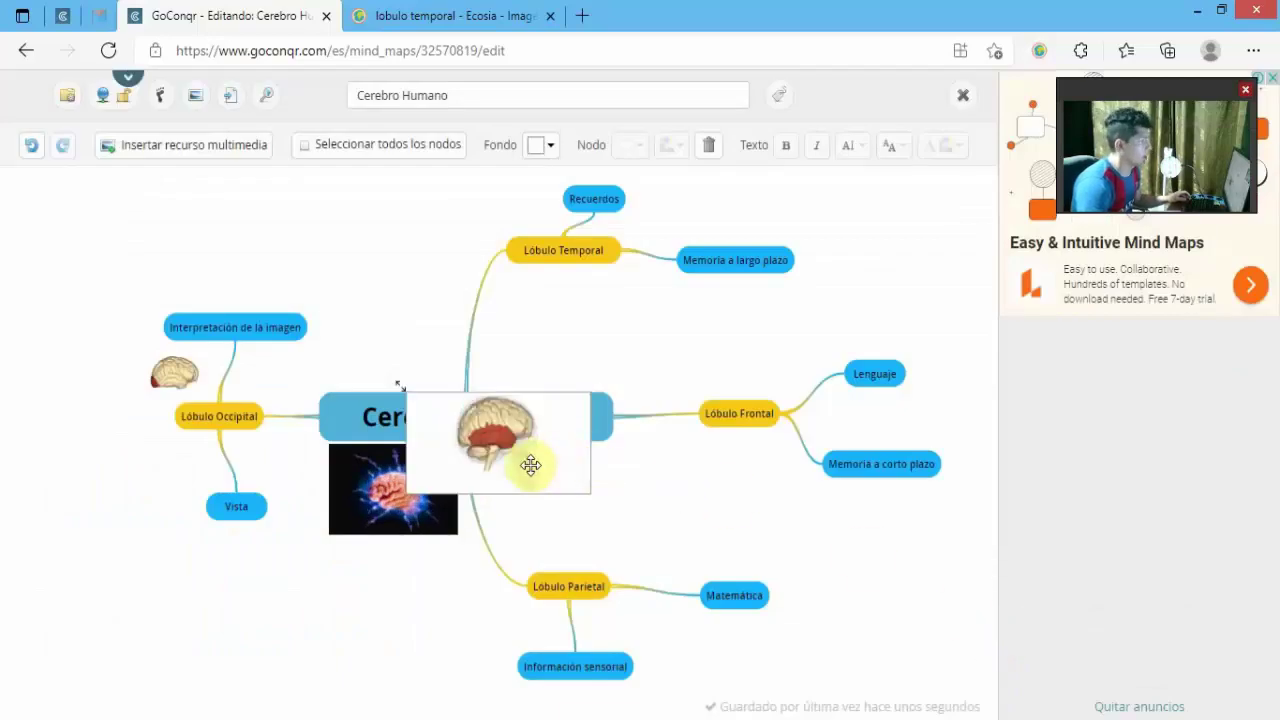
Shrink the temporal lobe image to a small thumbnail and place it above the Lóbulo Temporal node, beside Recuerdos
left_click_drag(524, 456, 483, 344)
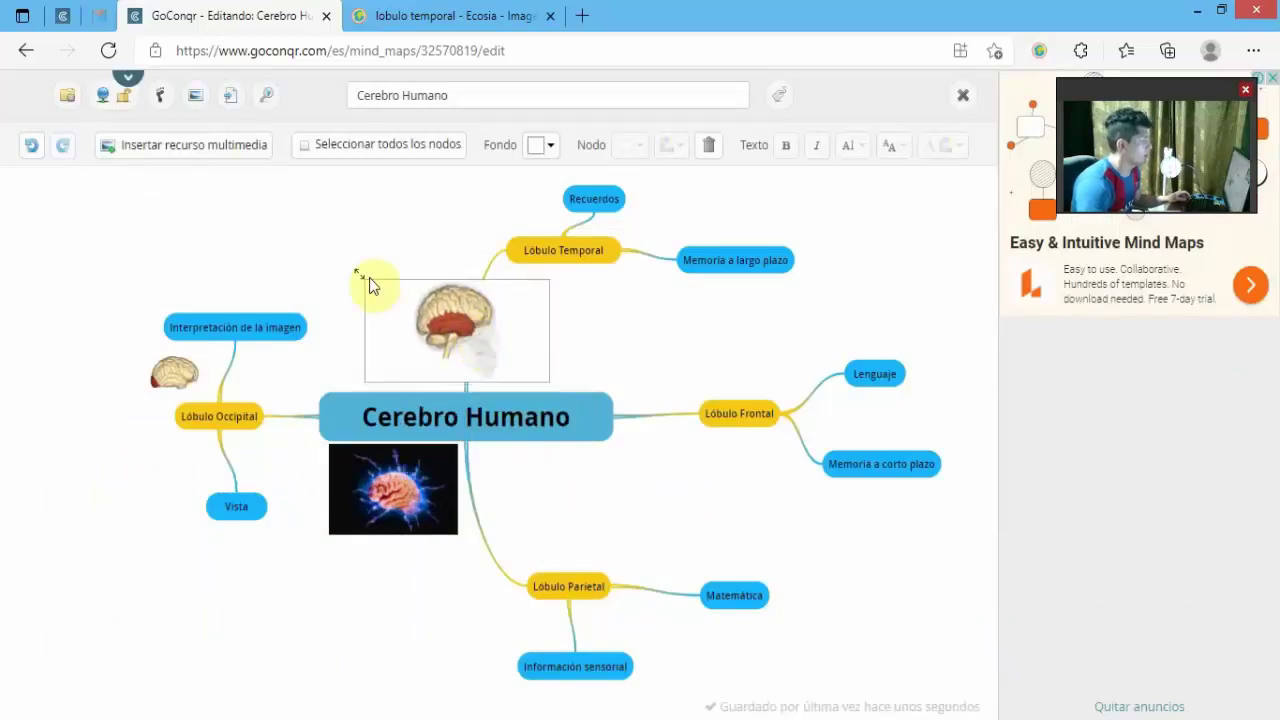
left_click_drag(358, 277, 440, 316)
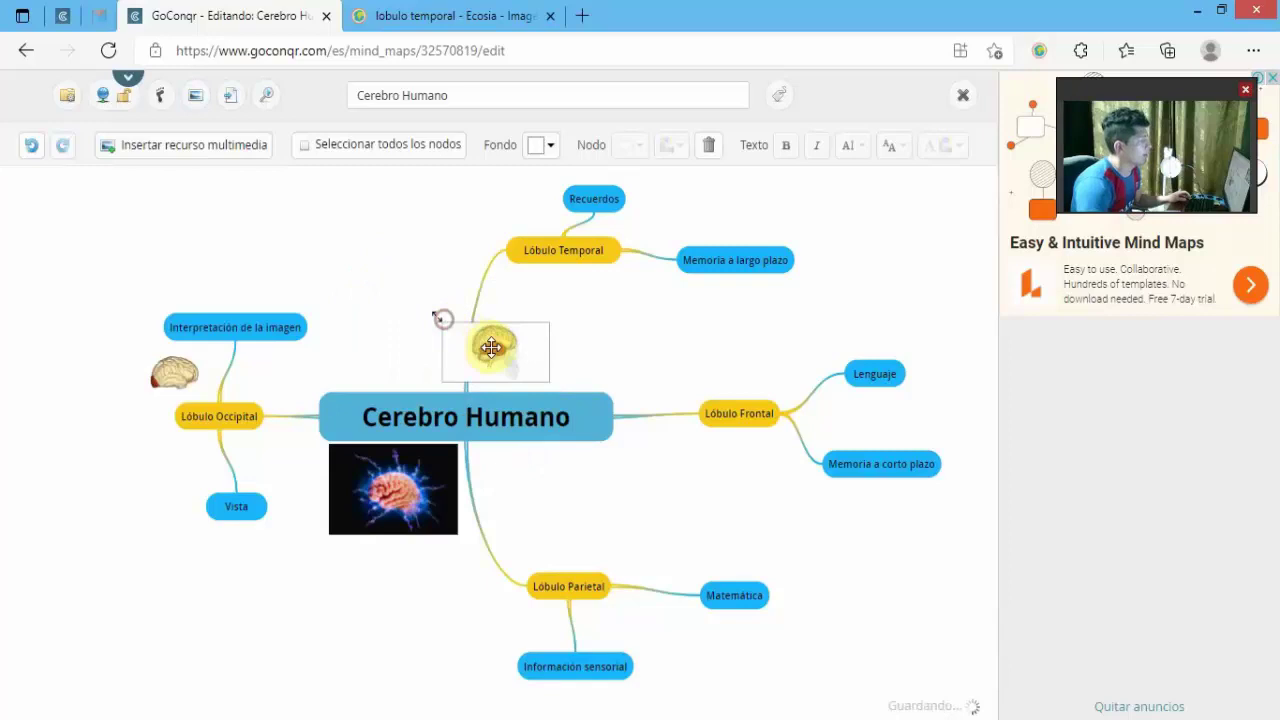
left_click_drag(494, 351, 526, 243)
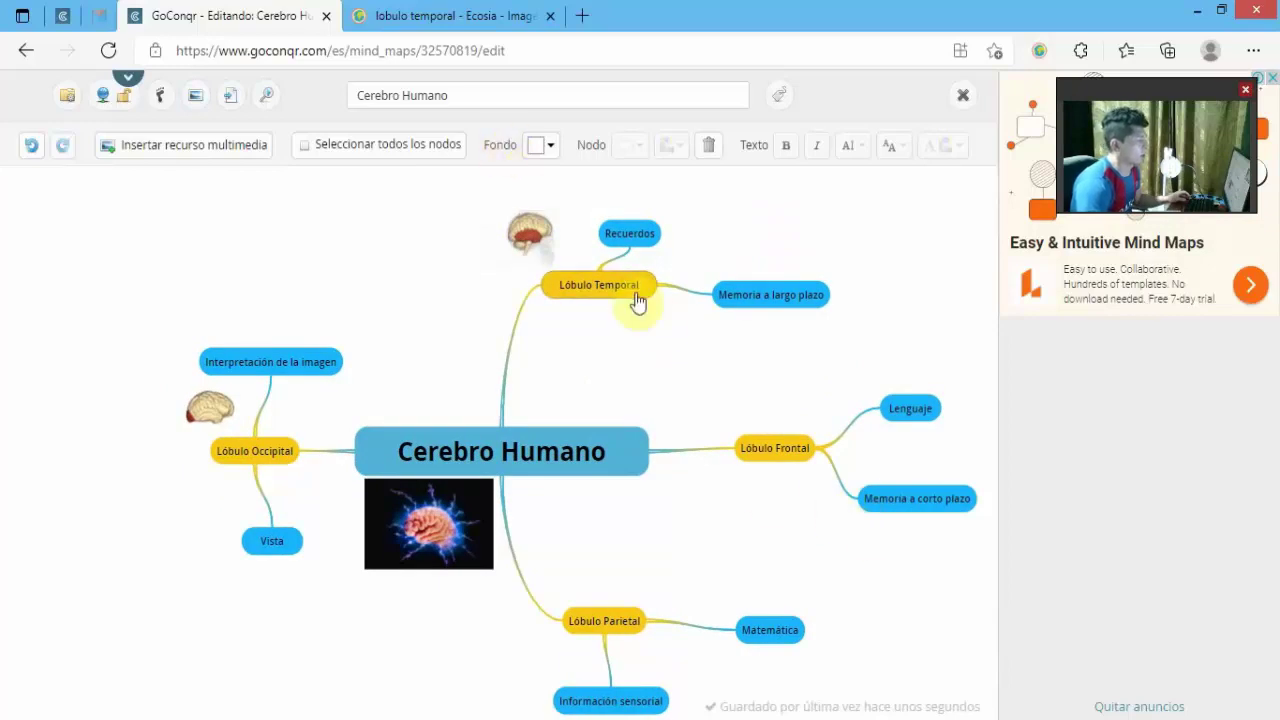
Return to the Ecosia tab and change the image search to "lobulo frtontal"
left_click(505, 15)
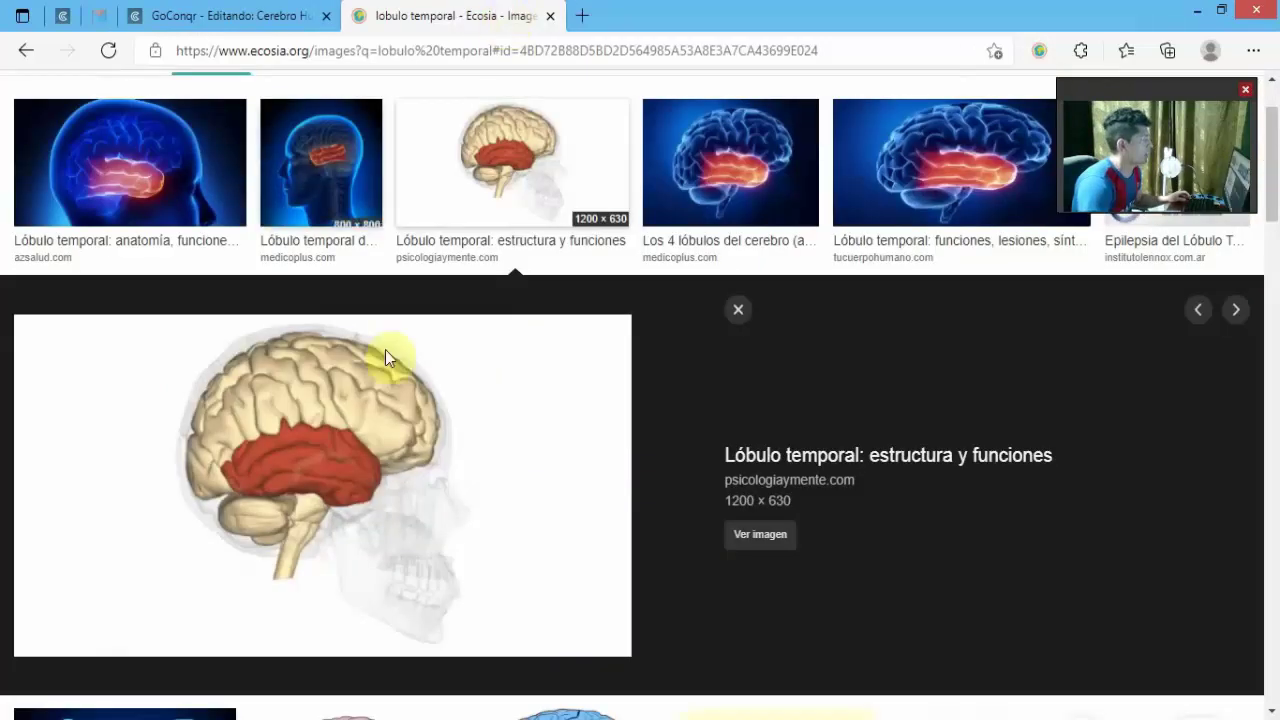
scroll(386, 357, "up", 2)
double_click(172, 104)
type("f")
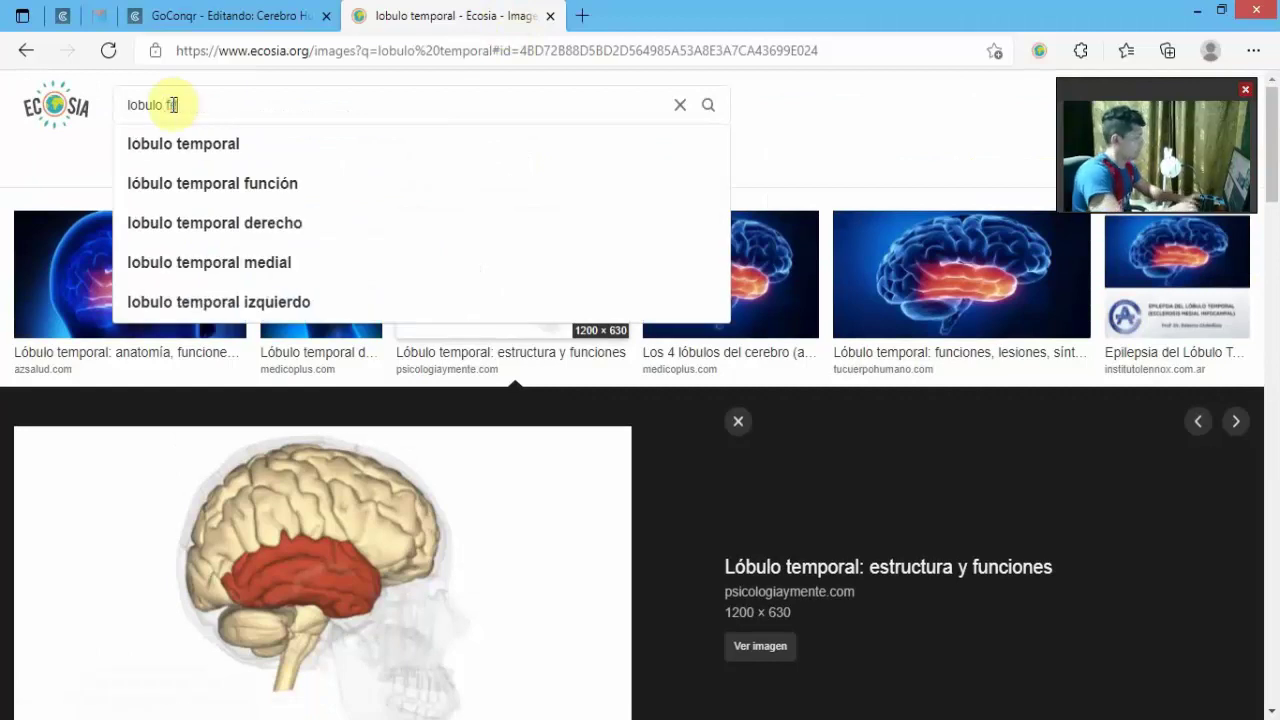
type("rtontal")
key("Return")
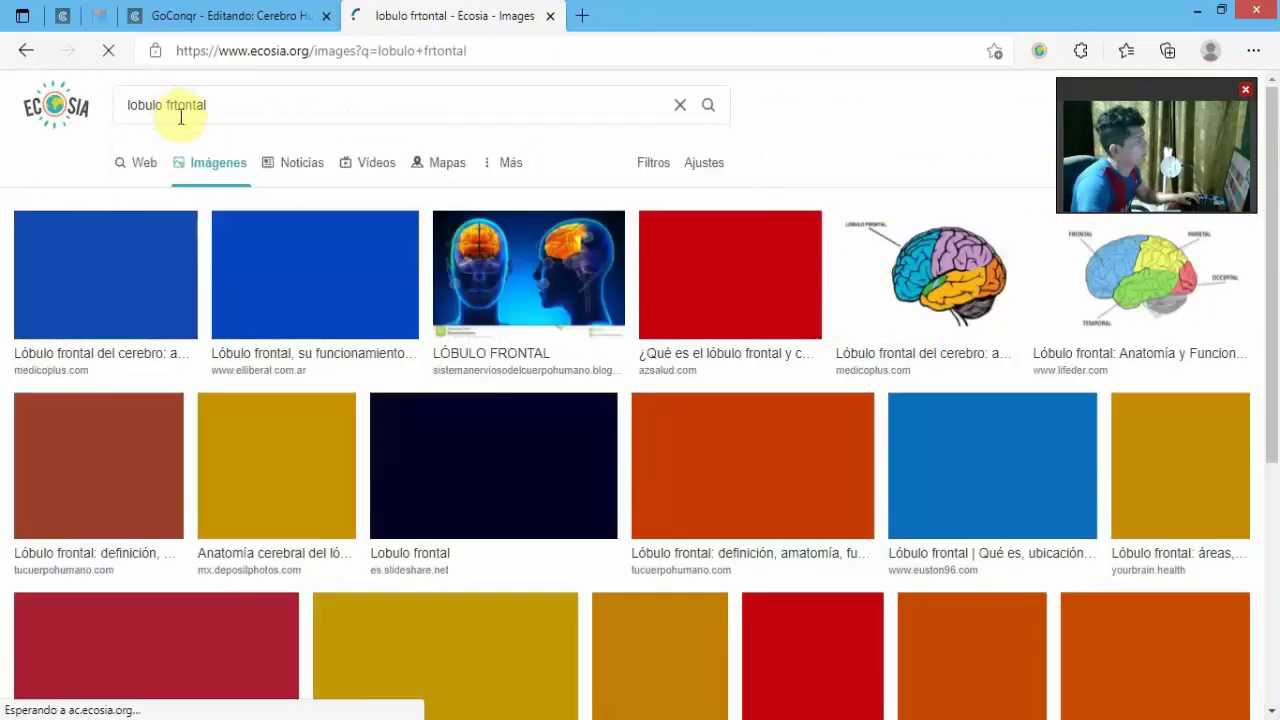
Open the azsalud.com result showing a line-drawn brain with a red frontal lobe and copy its image link
left_click(680, 290)
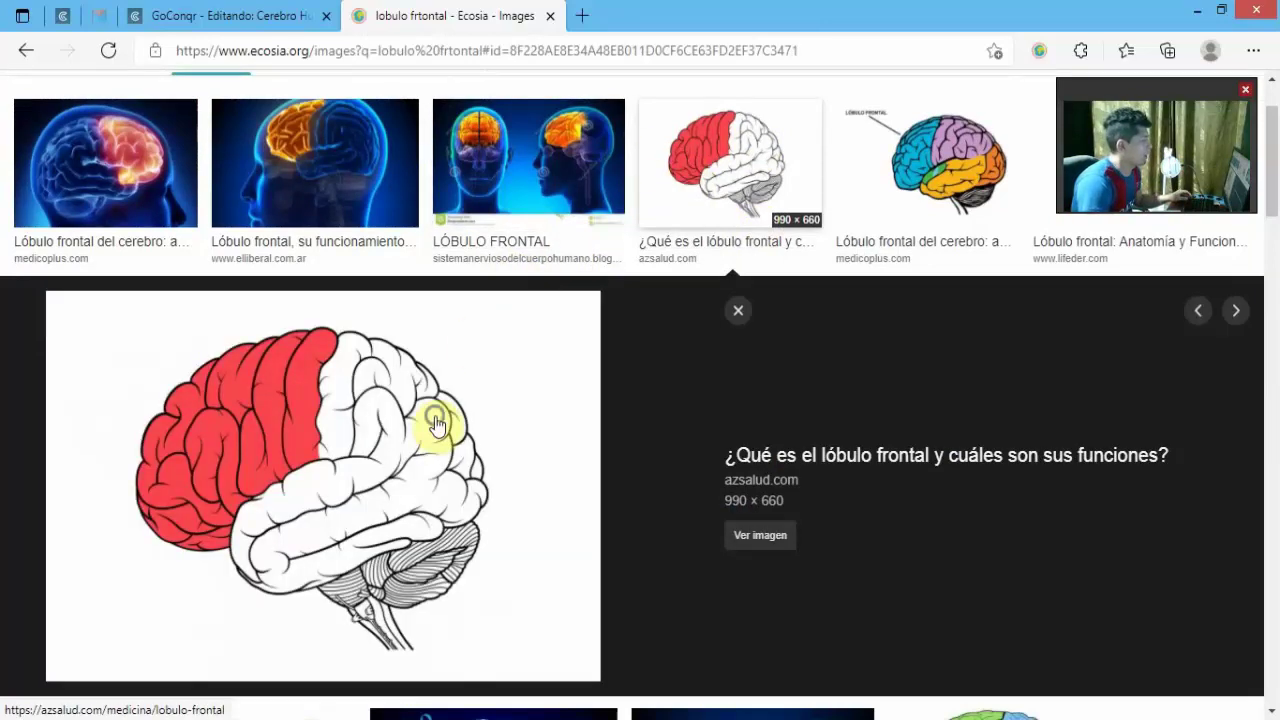
right_click(435, 430)
left_click(563, 582)
left_click(205, 15)
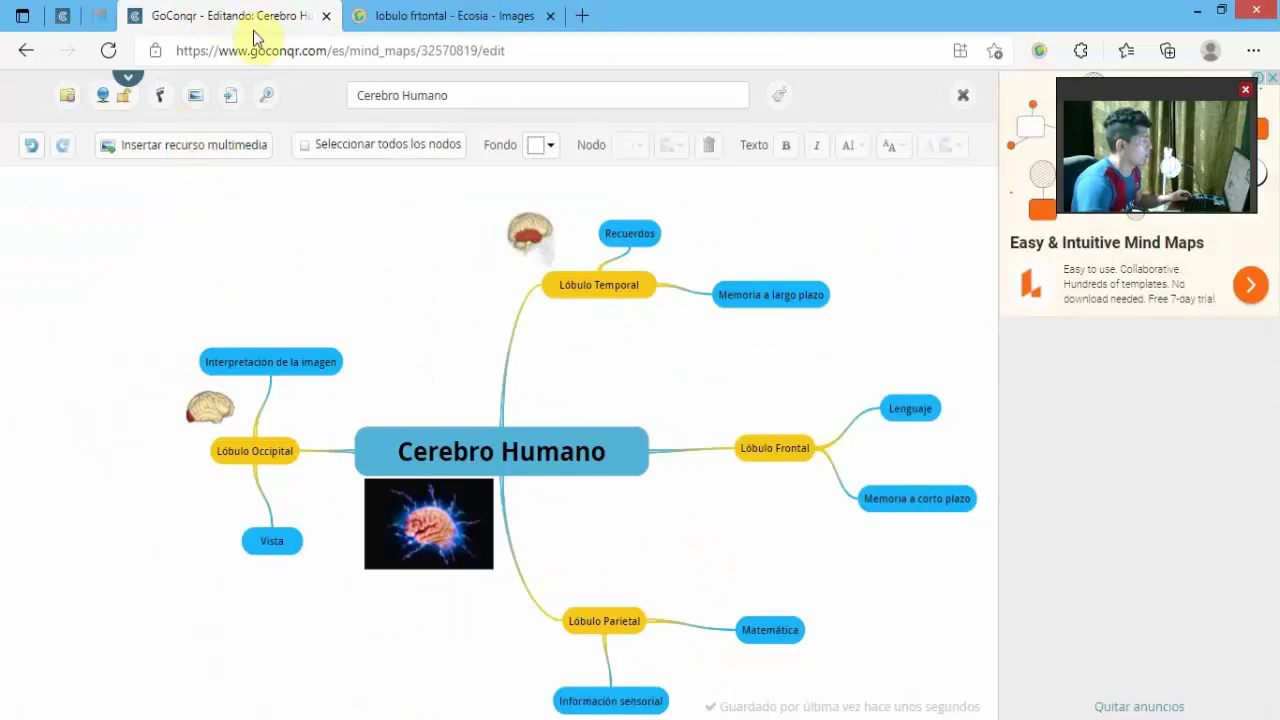
left_click(207, 148)
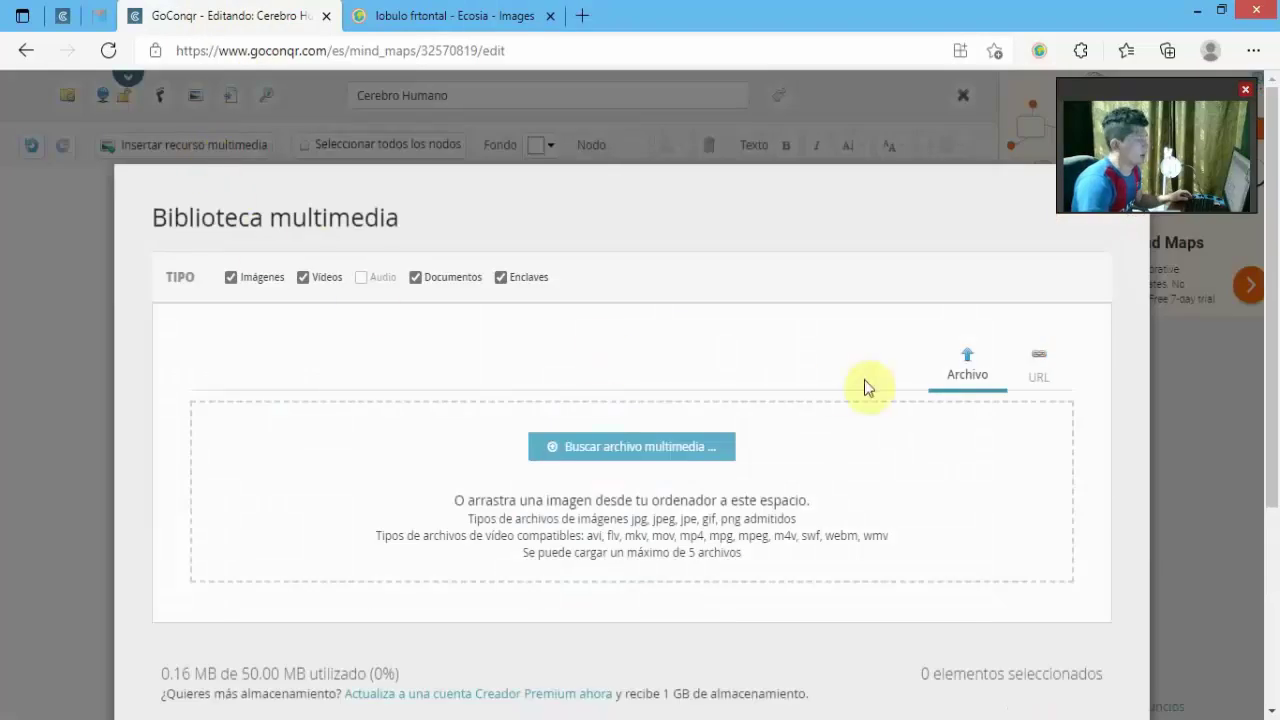
left_click(1037, 378)
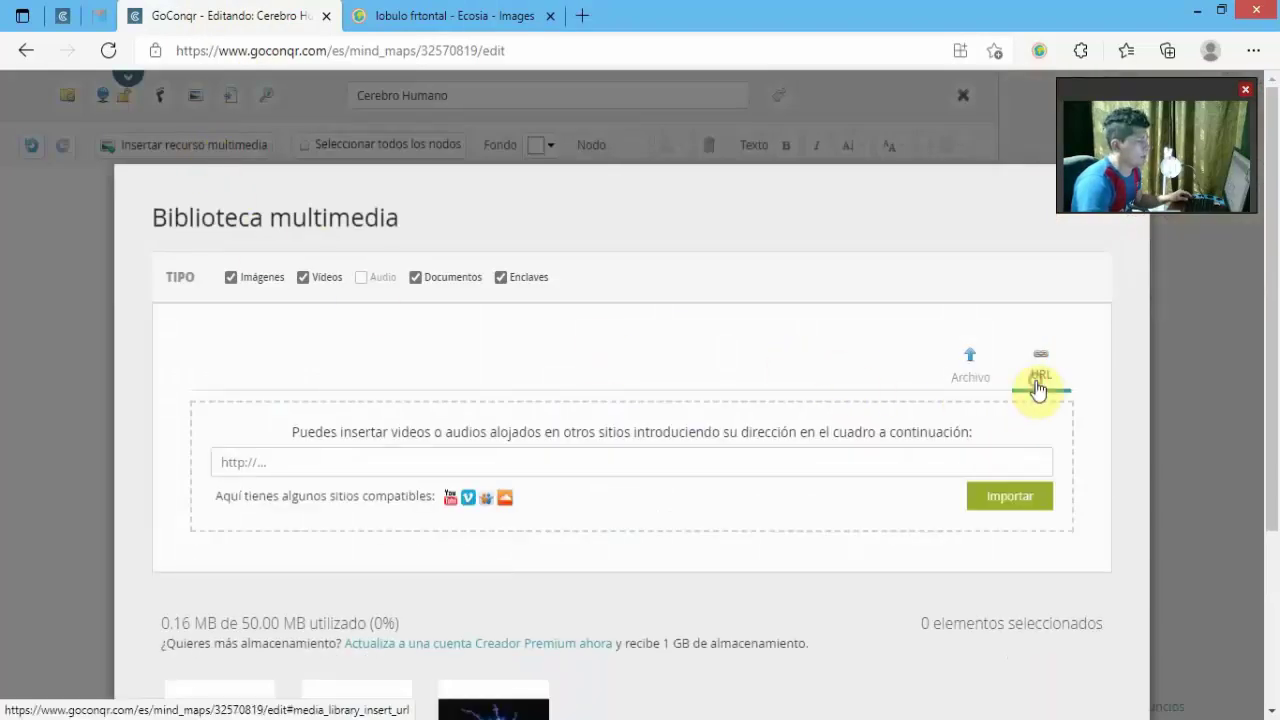
left_click(249, 467)
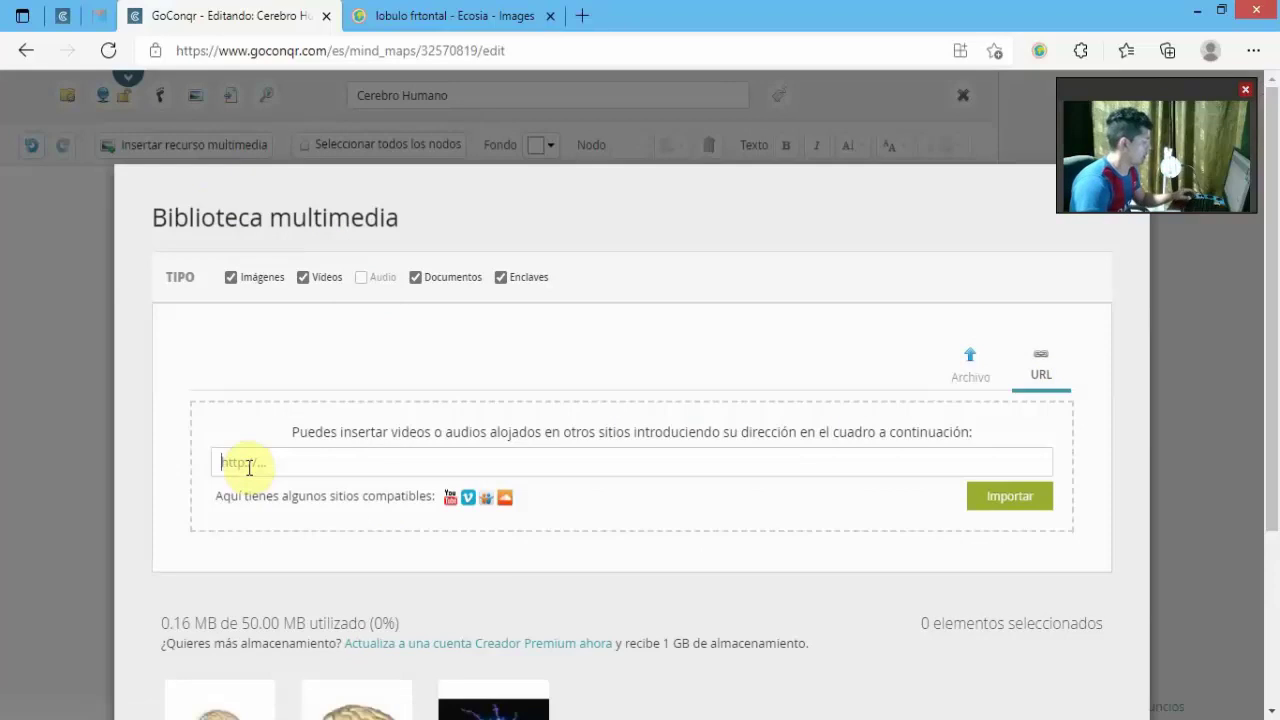
type("https://azsstatic.com/711/conversions/lobulo-frontal-large.jpg")
left_click(980, 500)
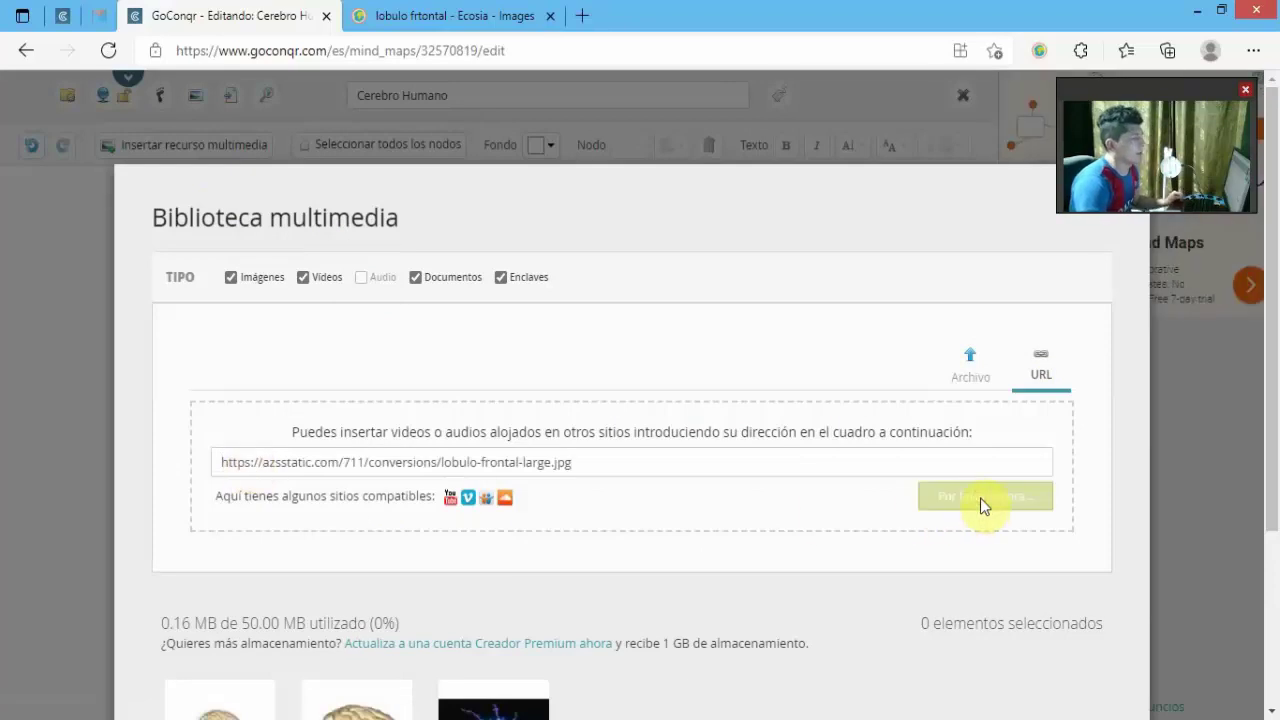
scroll(971, 509, "down", 3)
left_click(253, 488)
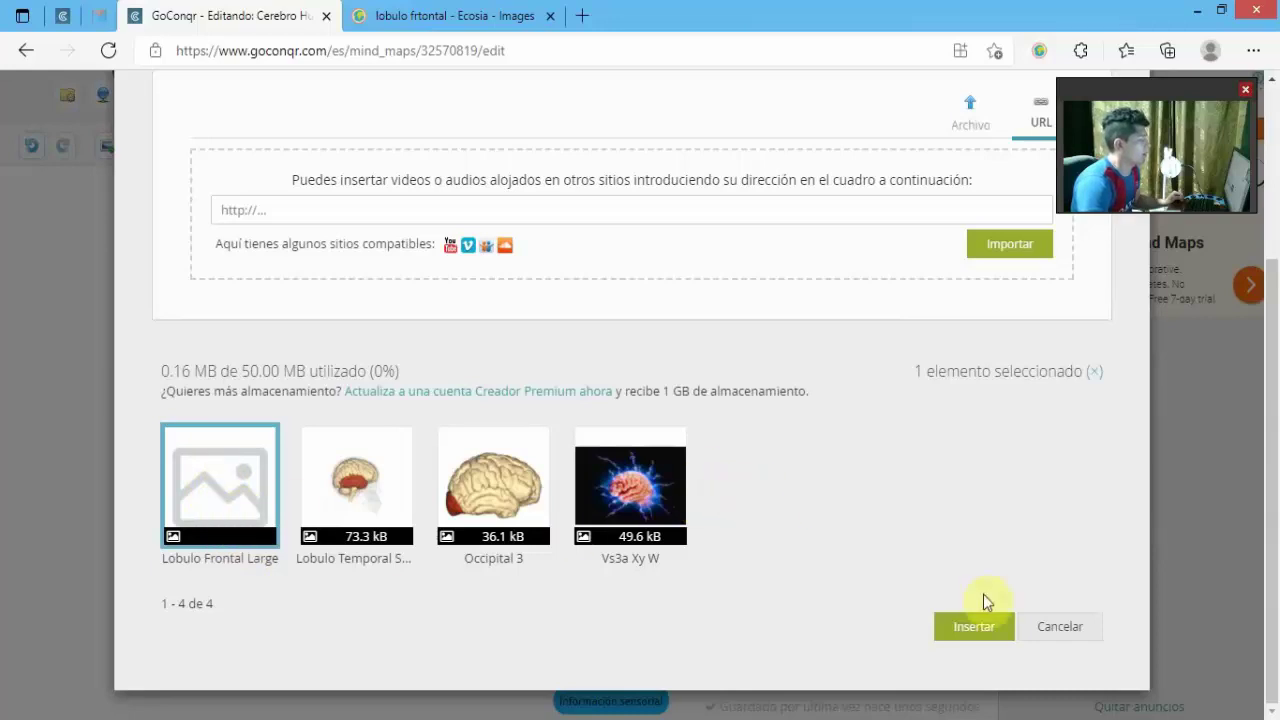
left_click(973, 626)
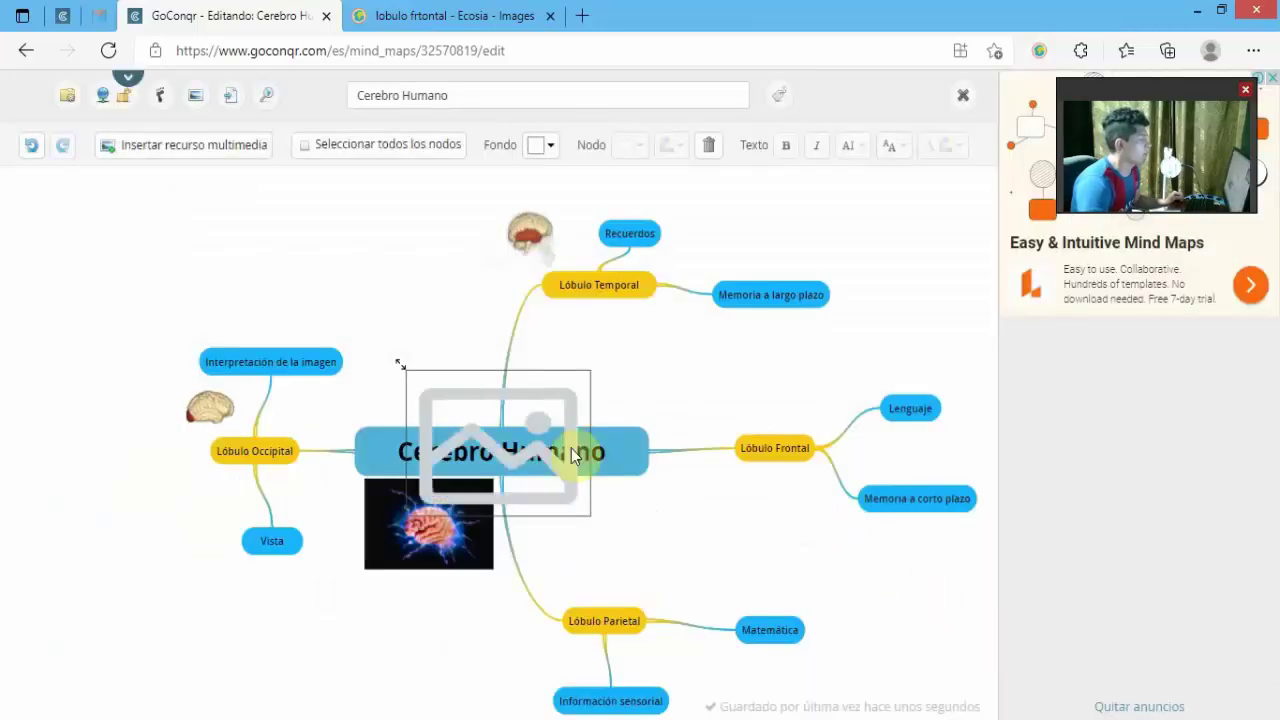
Delete the placeholder image just inserted over the Cerebro Humano node from the mind map
key("Delete")
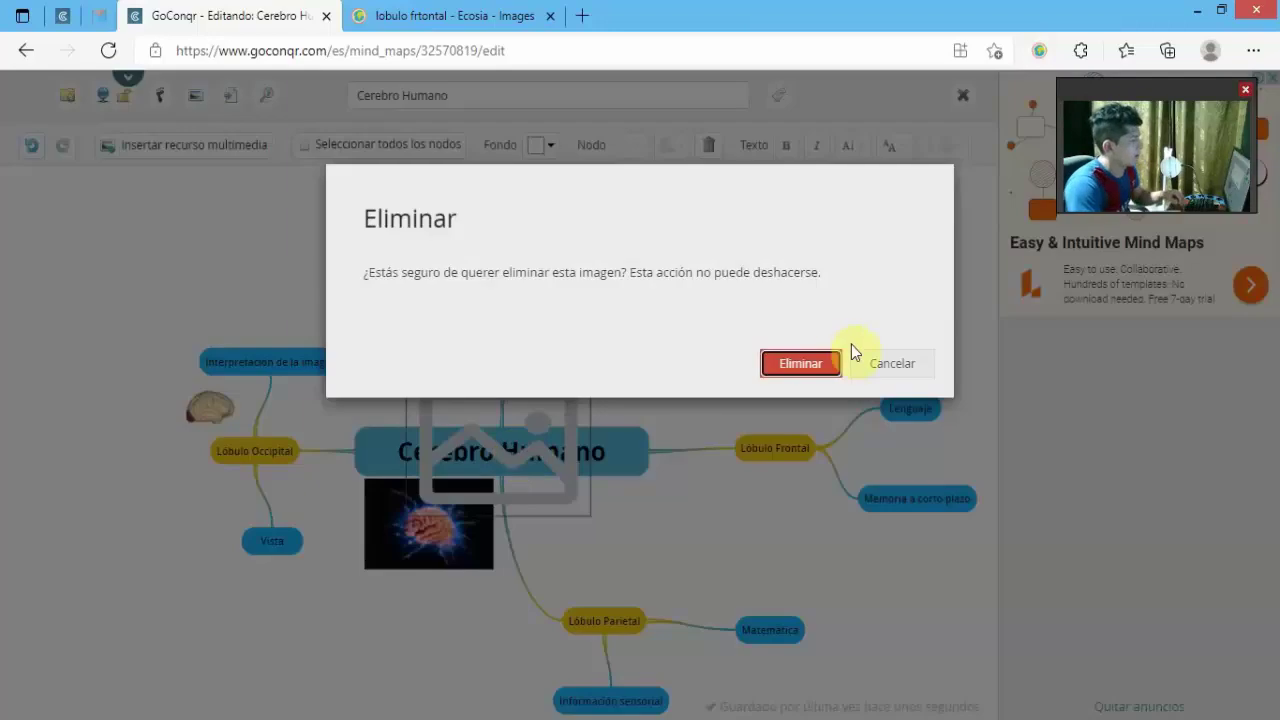
left_click(822, 362)
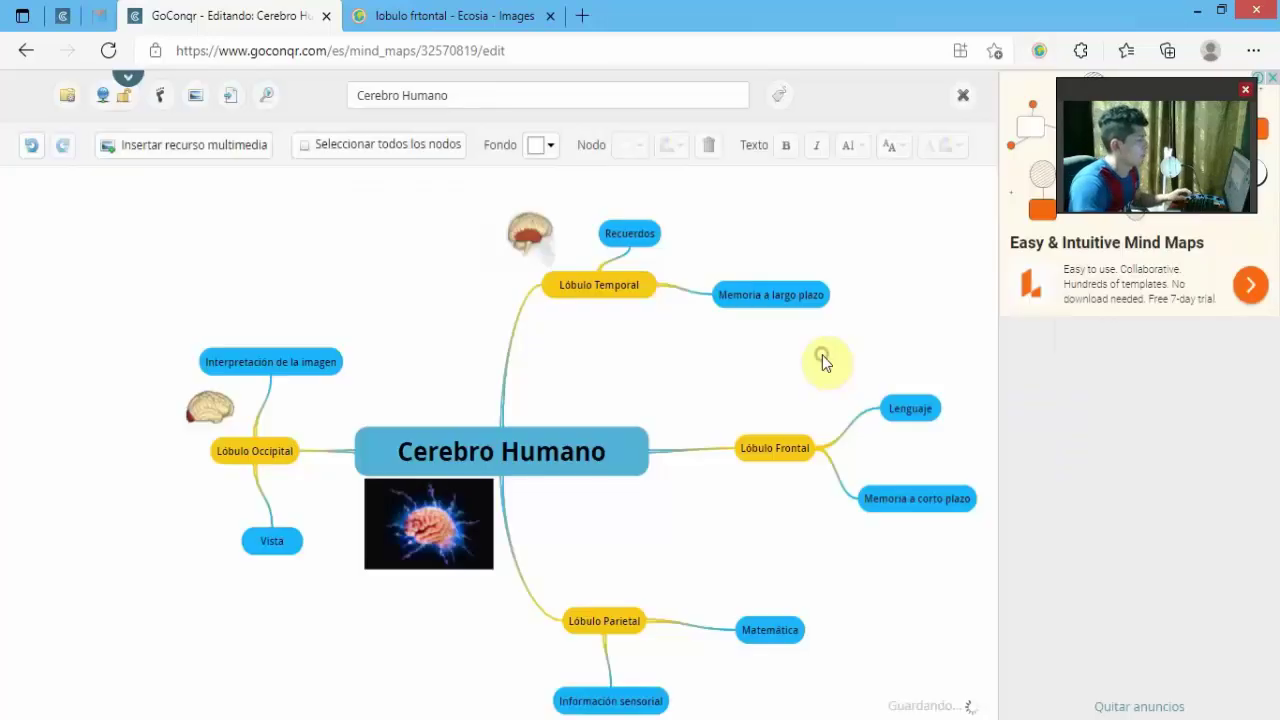
Return to the Ecosia tab and preview other frontal lobe results, including those from datuopinion.com and tucuerpohumano.com, to find a usable image
left_click(492, 15)
scroll(771, 294, "up", 1)
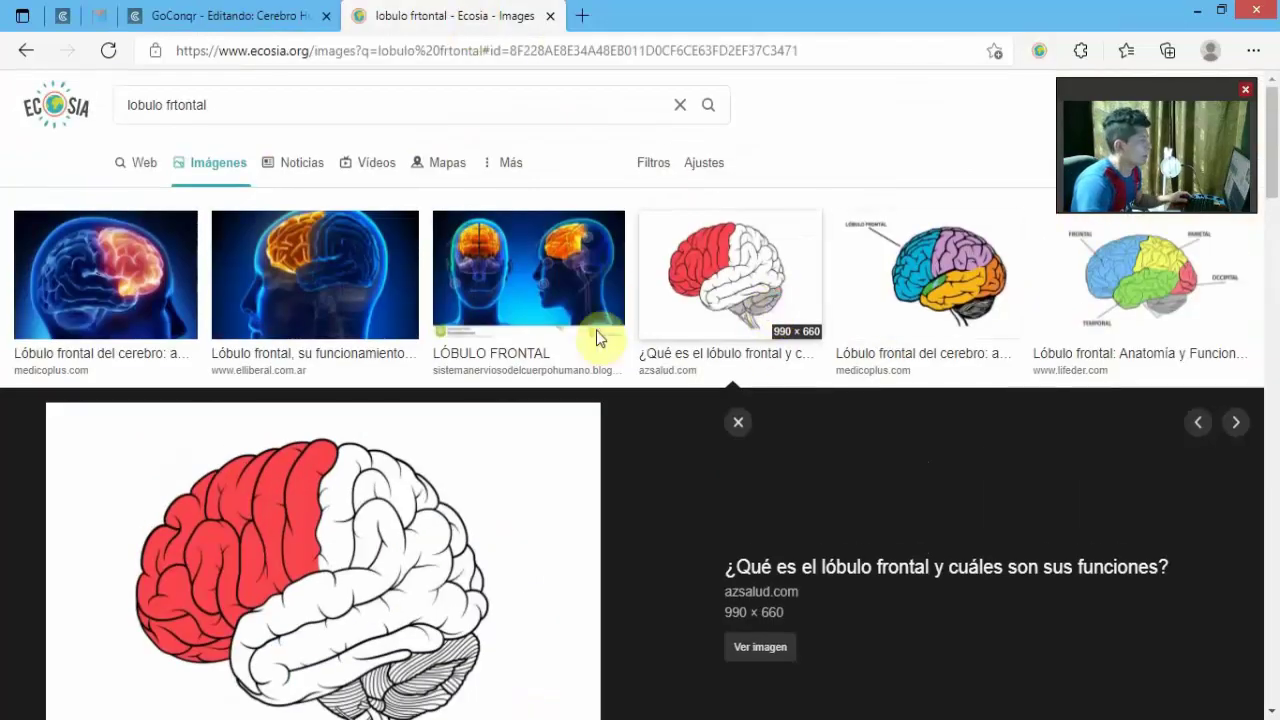
left_click(524, 266)
left_click(325, 177)
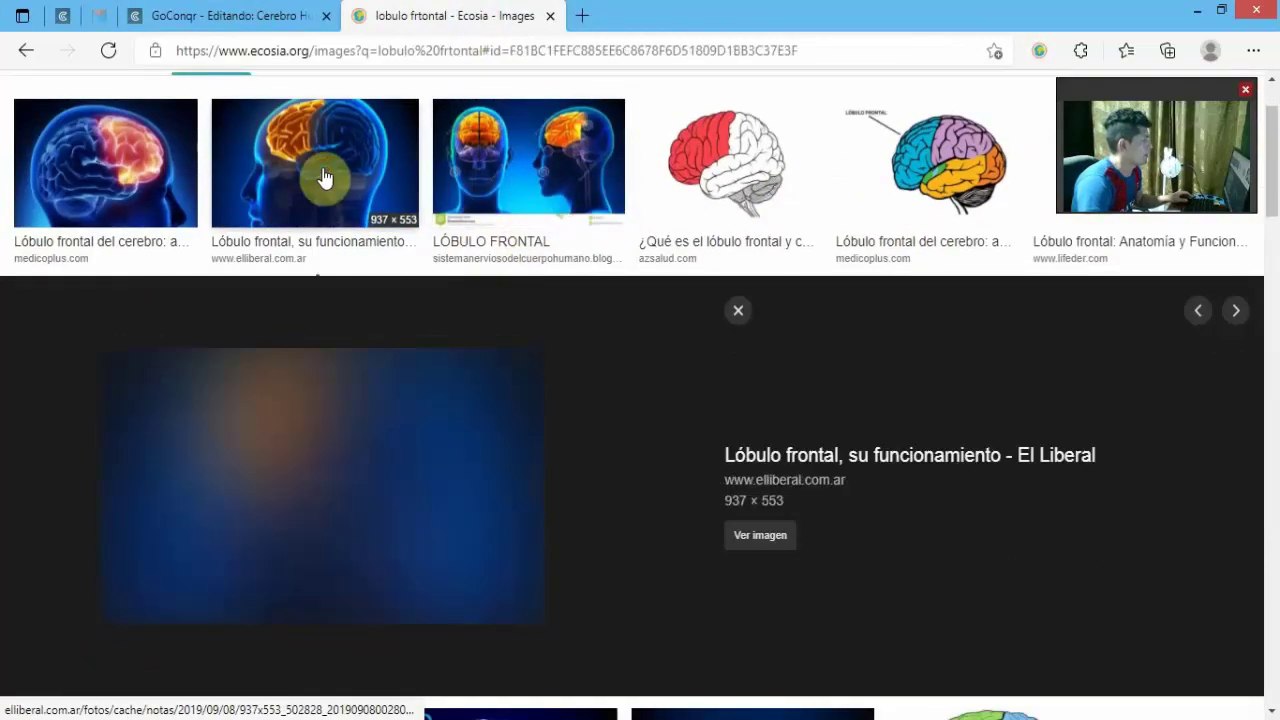
left_click(325, 177)
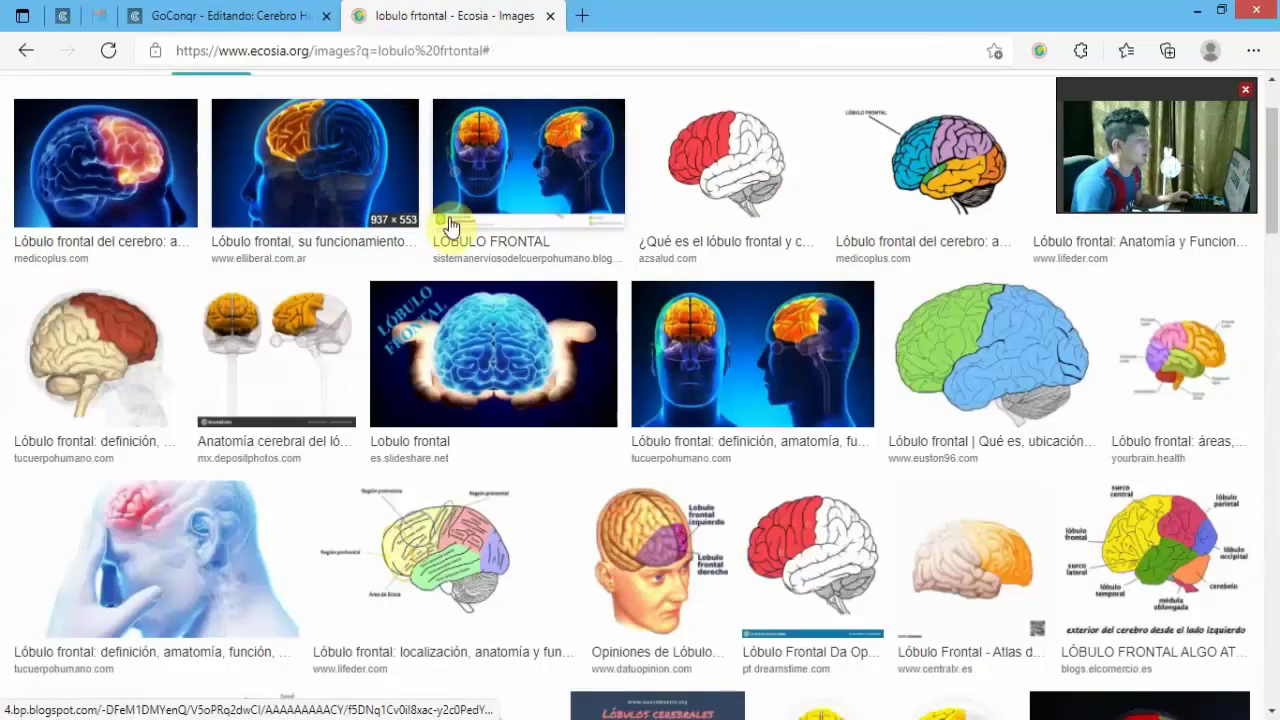
left_click(664, 535)
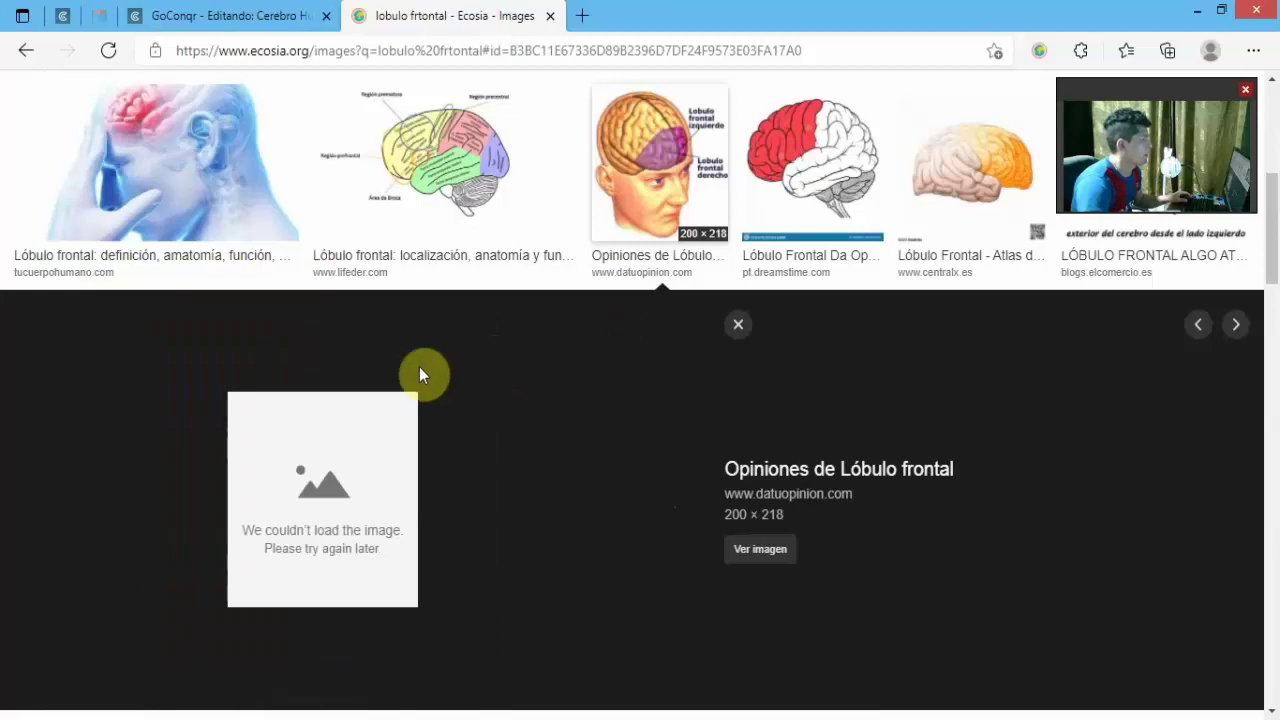
scroll(419, 374, "up", 4)
left_click(80, 348)
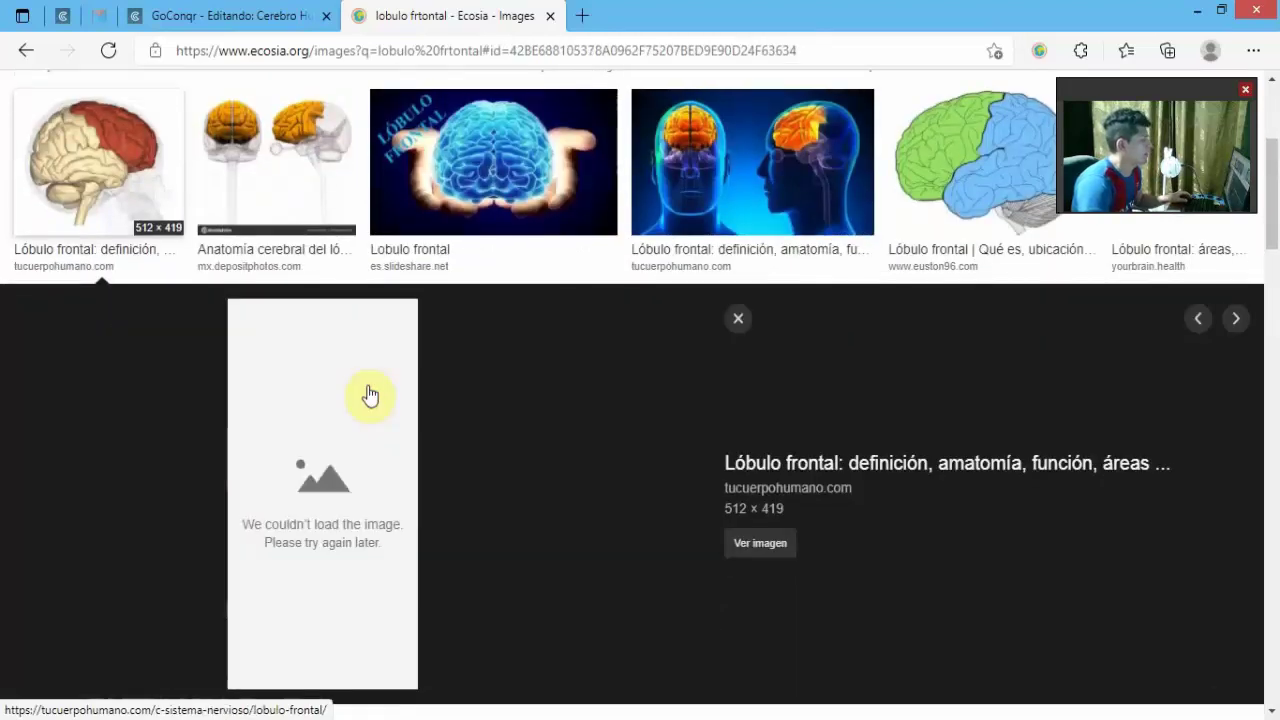
scroll(374, 406, "up", 3)
Open the elliberal.com.ar result showing a blue head with an orange frontal lobe and copy its image link
left_click(309, 280)
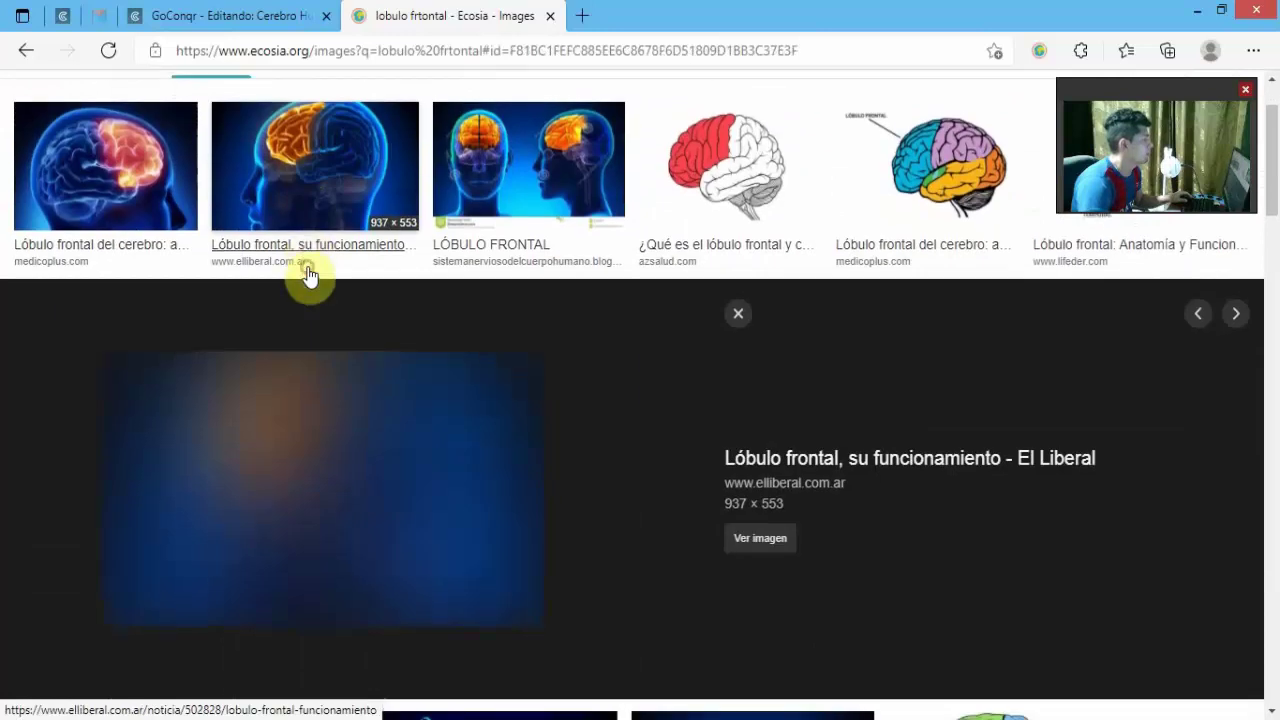
right_click(411, 431)
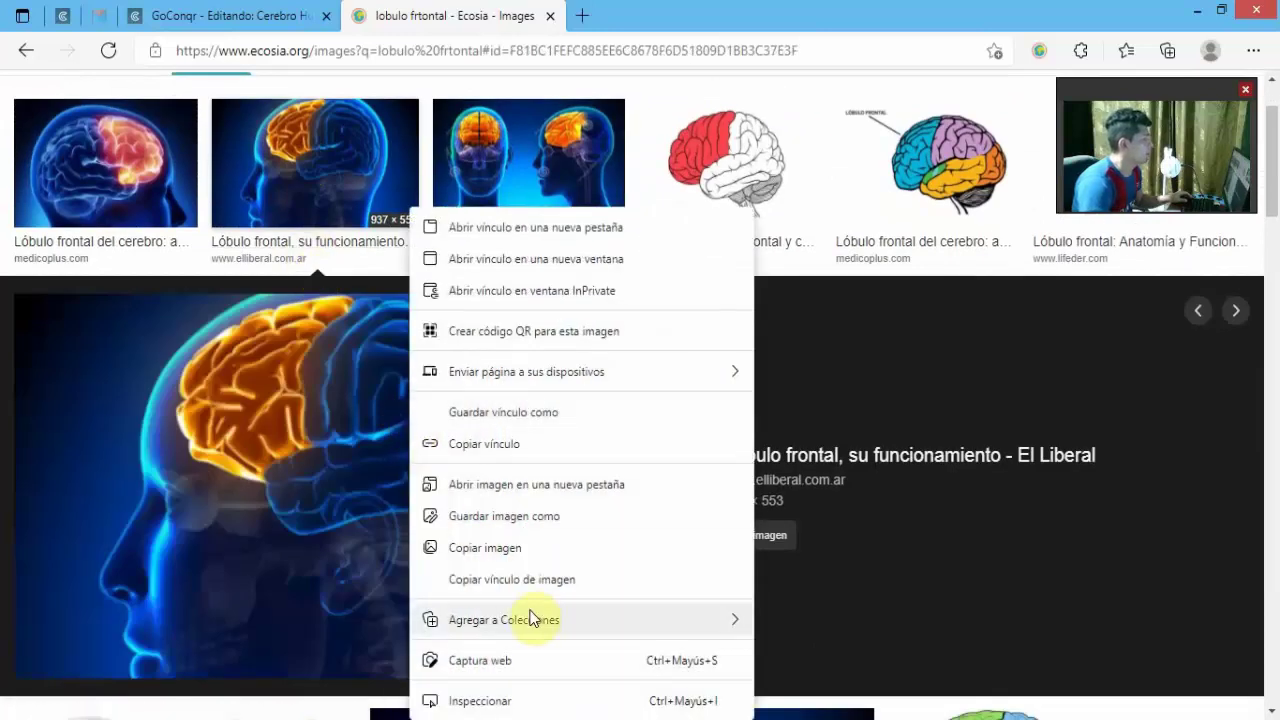
left_click(520, 580)
left_click(240, 16)
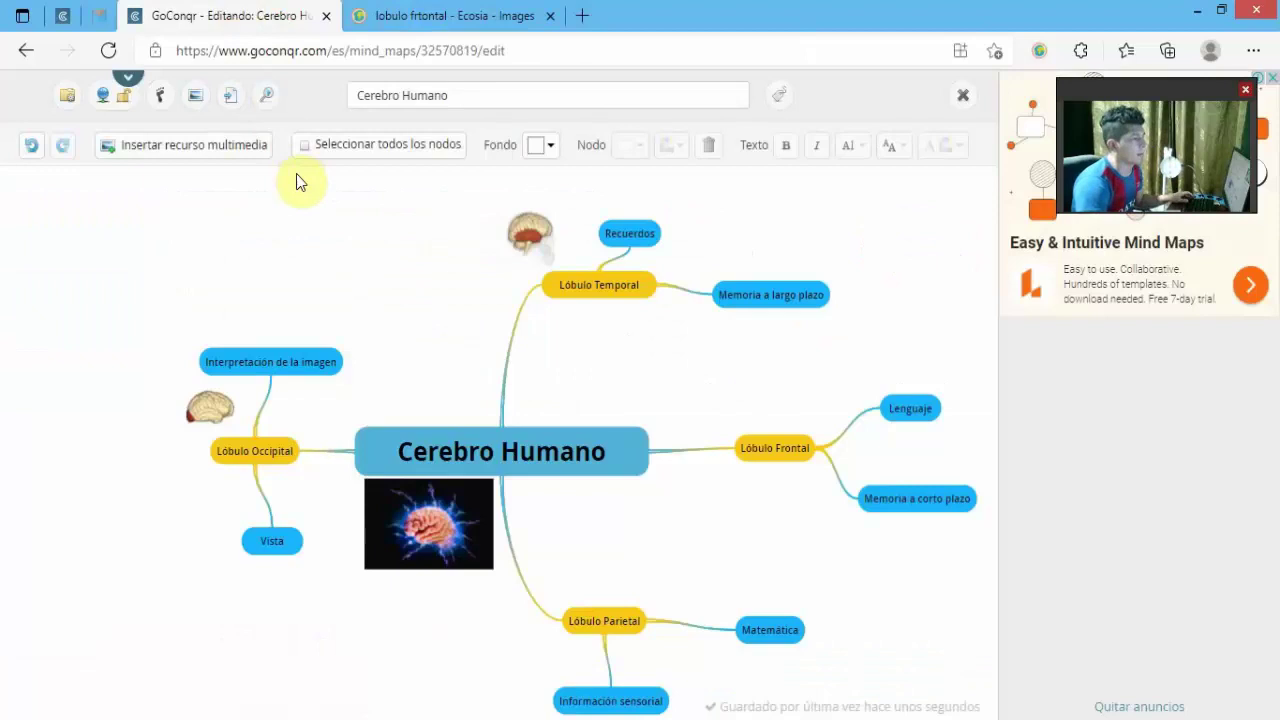
left_click(203, 160)
left_click(1041, 370)
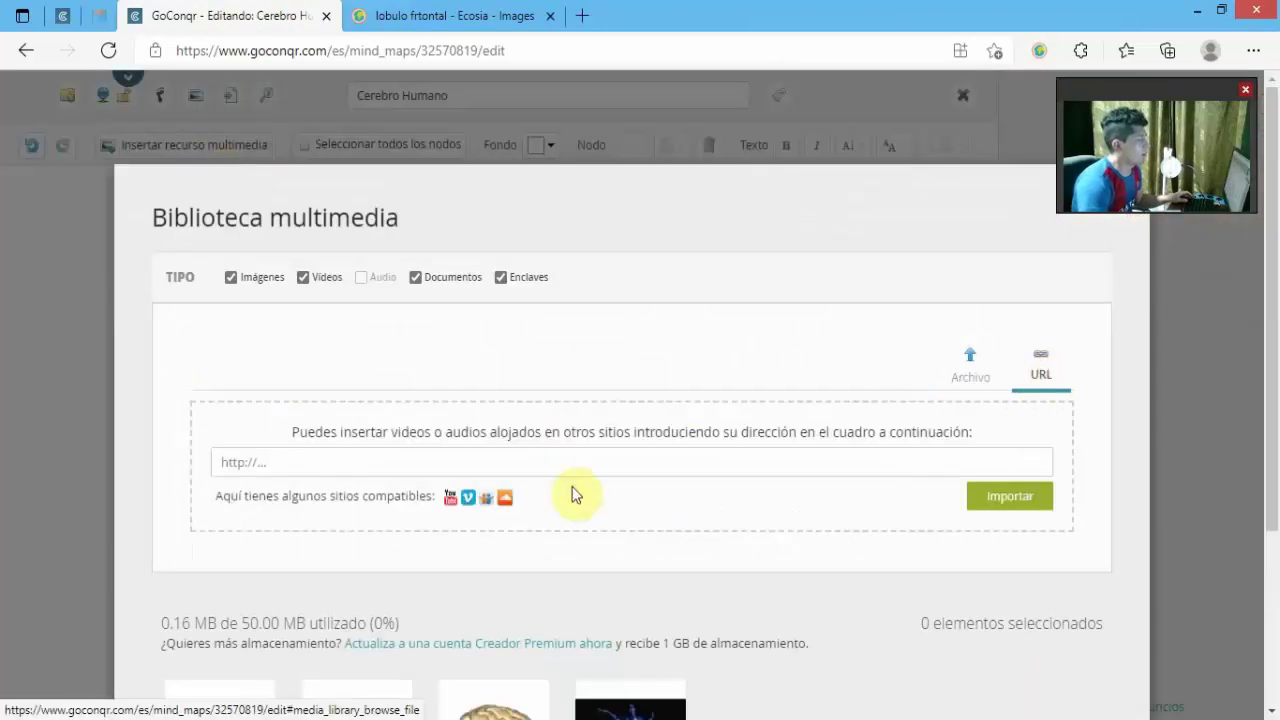
left_click(525, 461)
type("https://www.elliberal.com.ar/fotos/cache/notas/2019/09/08/937x553_502828_20190908002801.jpg")
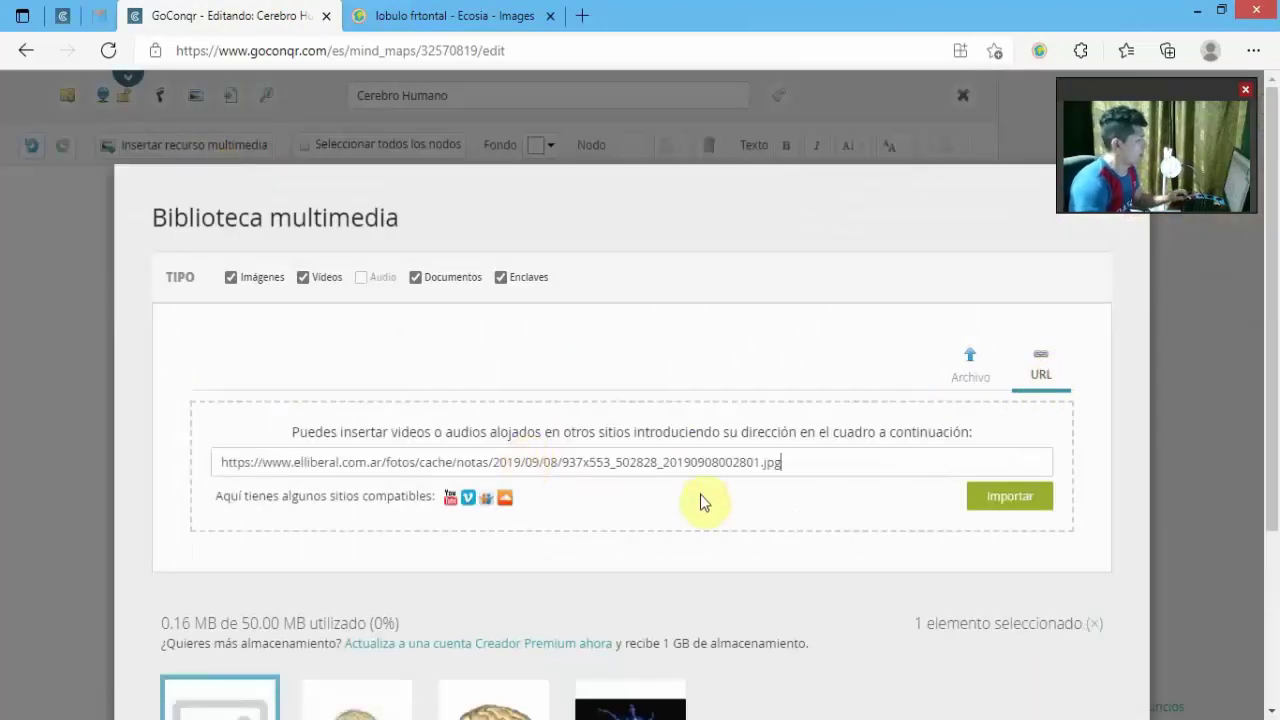
left_click(1032, 498)
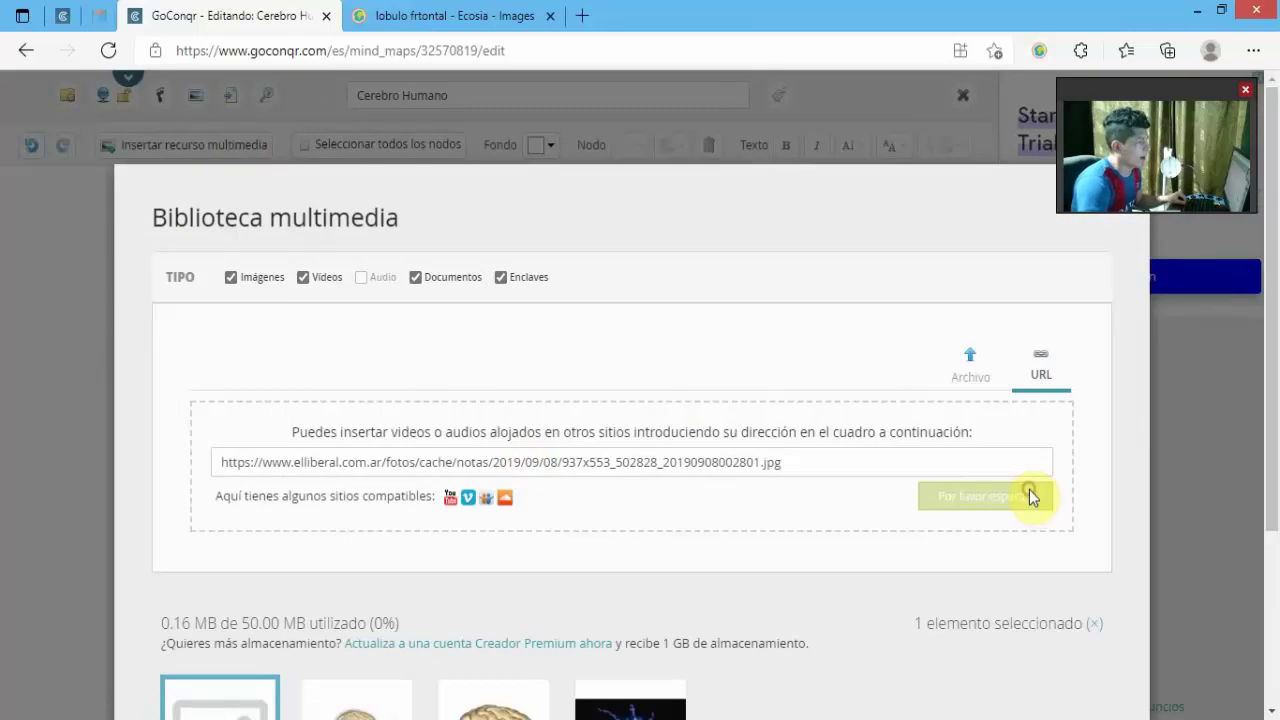
Insert the imported blue head image into the mind map, shrink it and place it just above the Lóbulo Frontal node
scroll(871, 471, "down", 3)
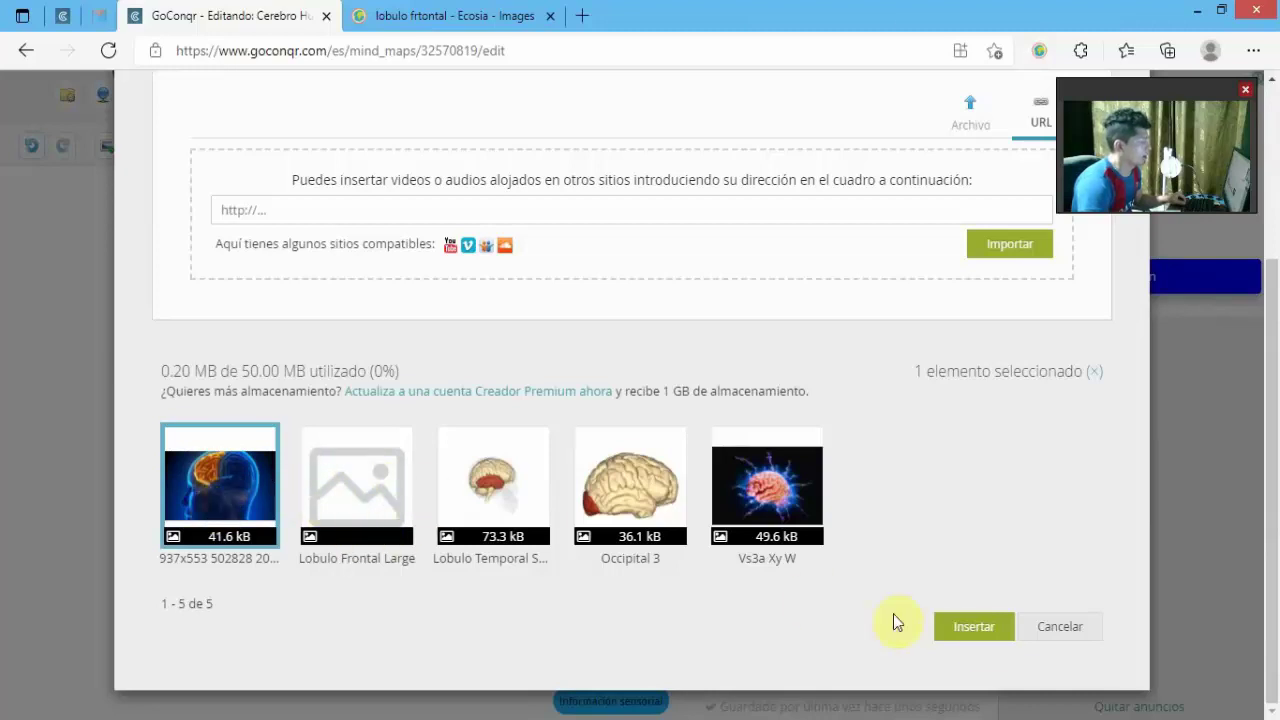
left_click(986, 632)
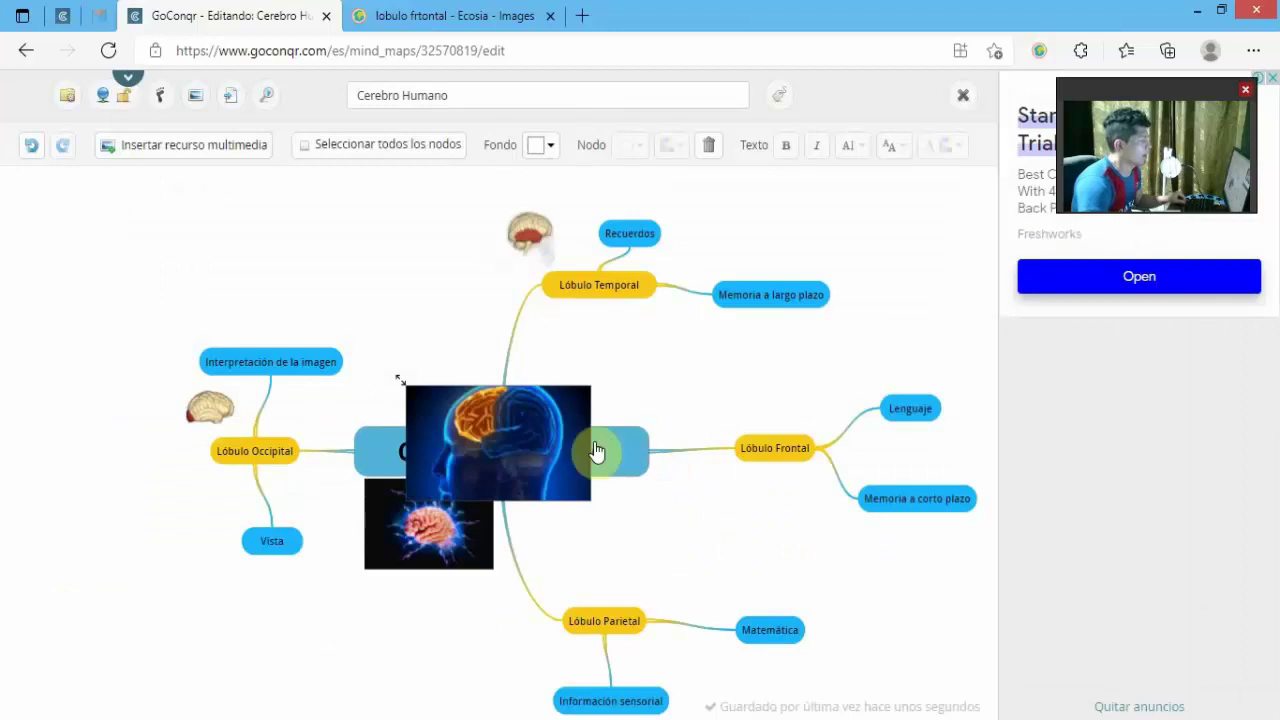
left_click_drag(403, 382, 486, 434)
left_click_drag(562, 454, 787, 383)
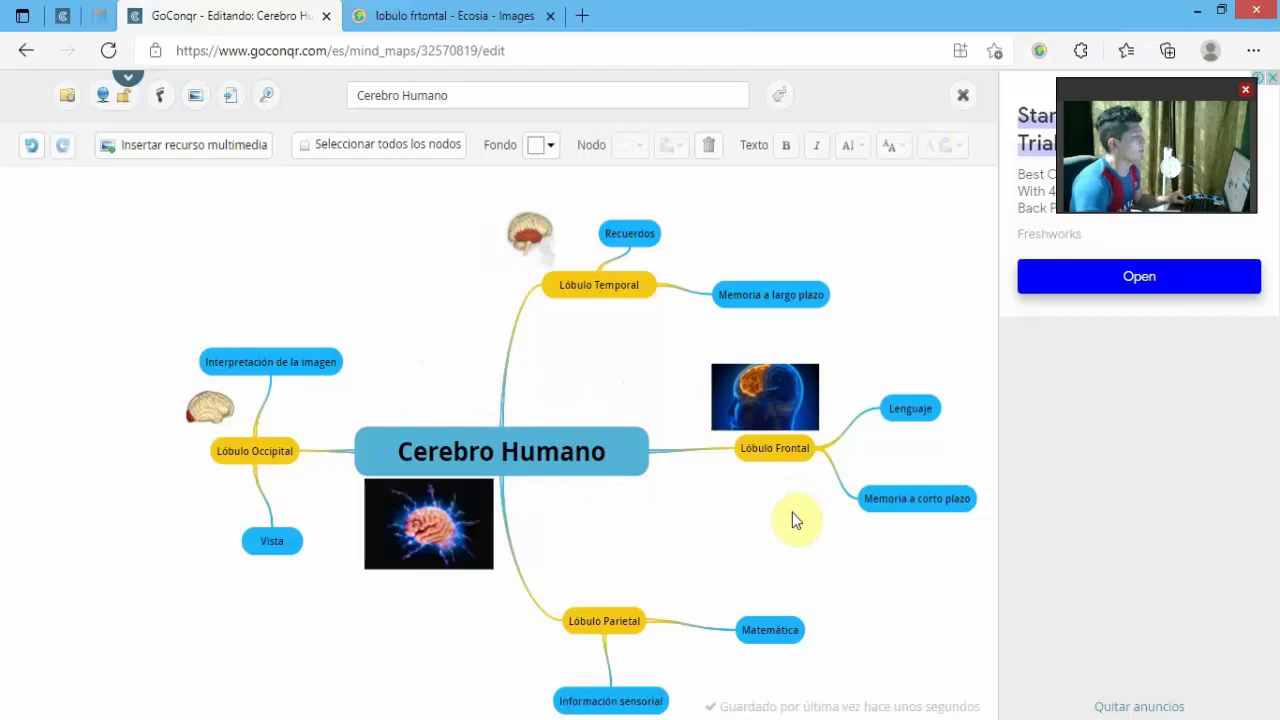
Return to the Ecosia tab and change the image search to "lobulo parietal"
left_click(430, 15)
scroll(204, 110, "up", 3)
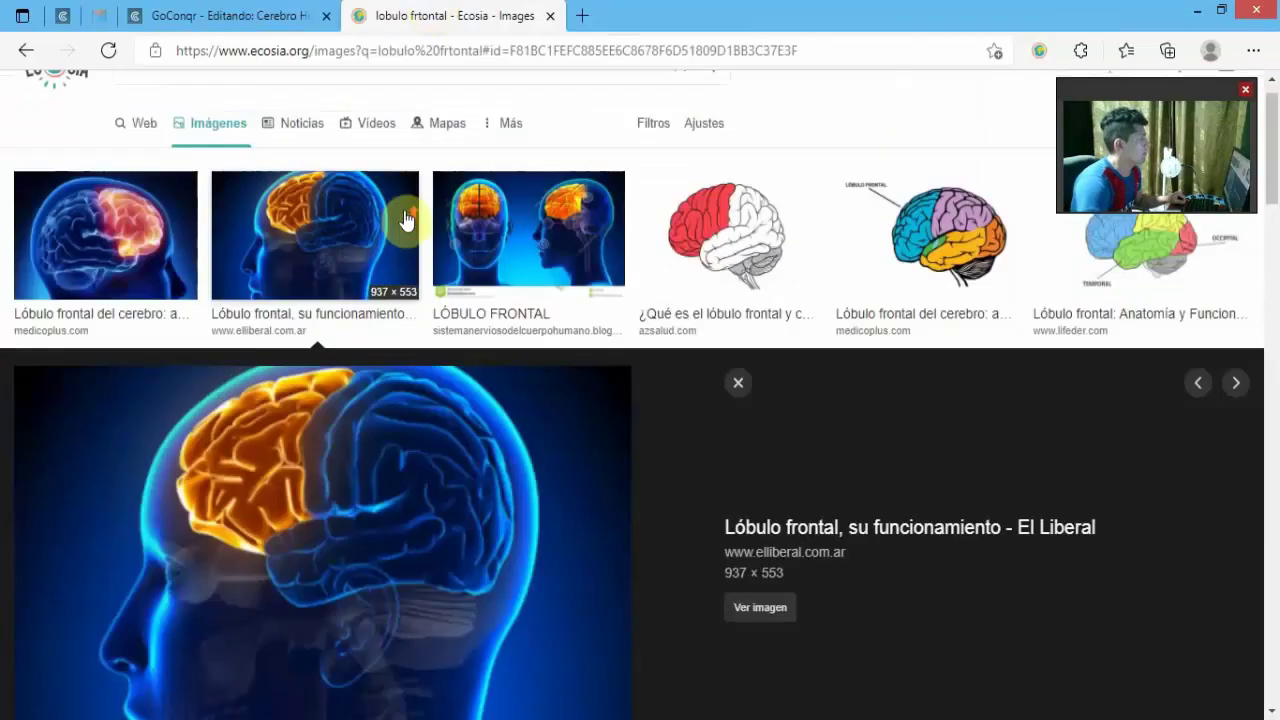
left_click(189, 101)
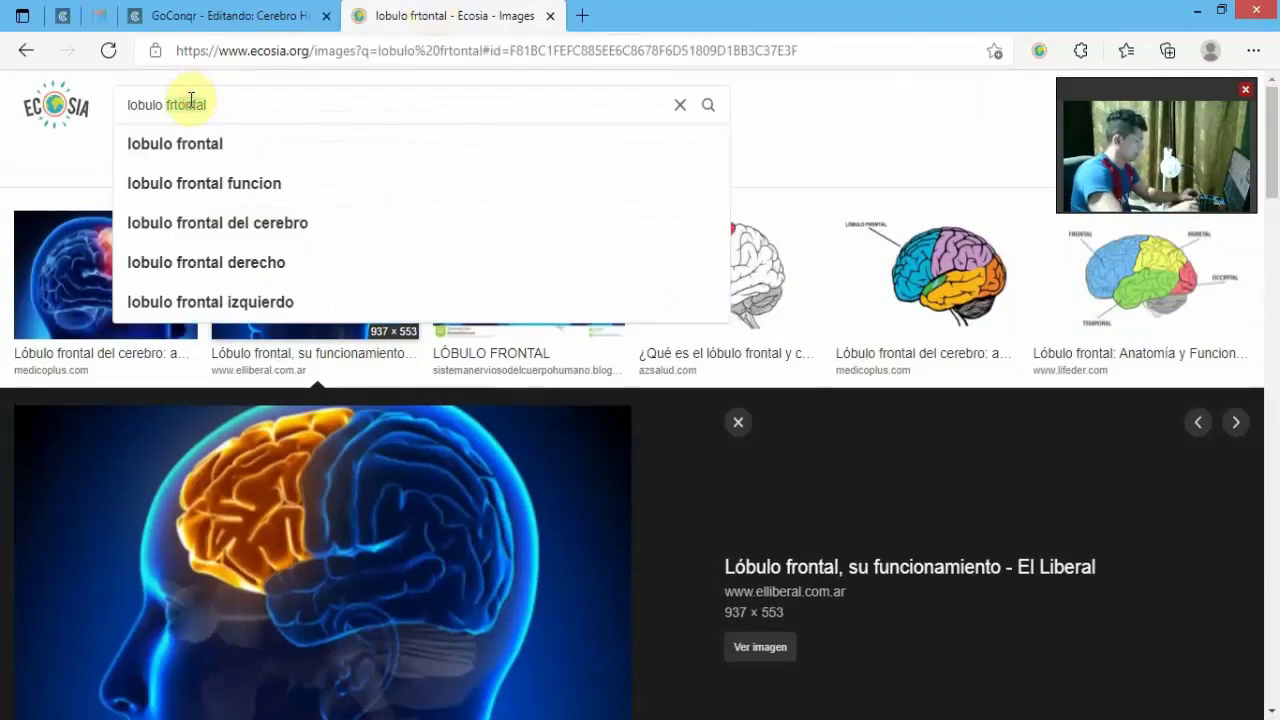
type("parietal")
key("Return")
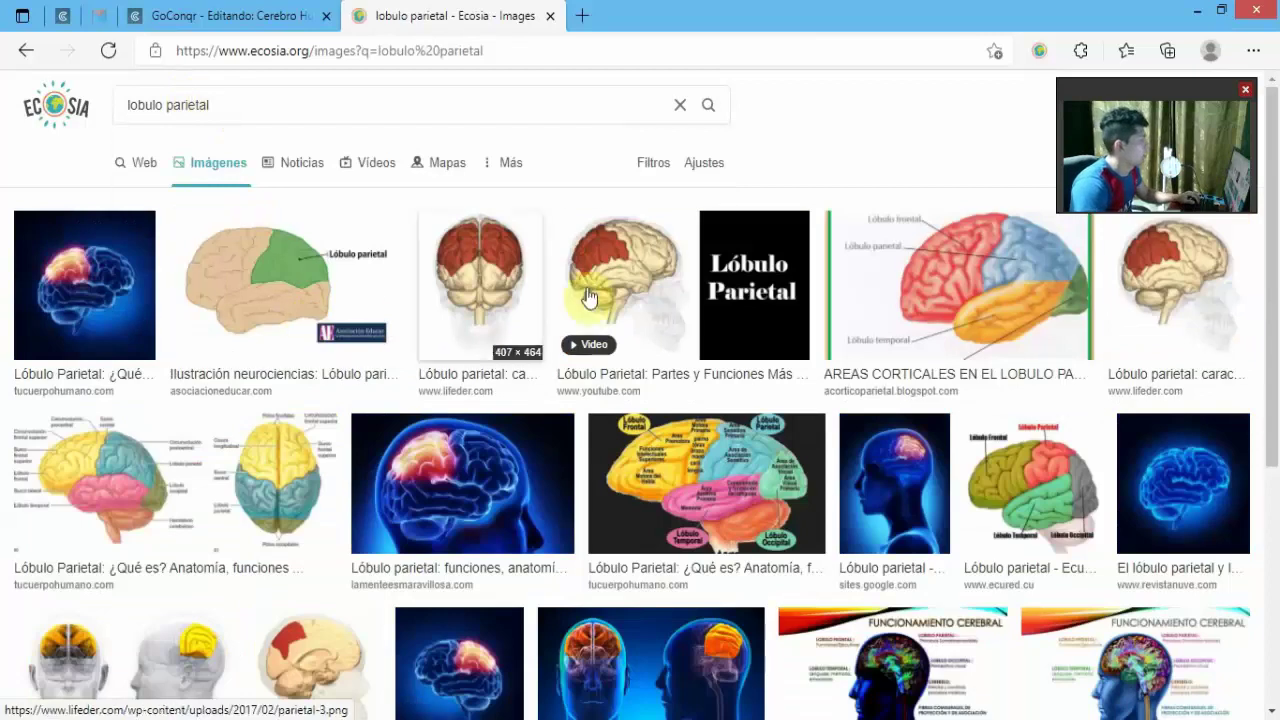
Open the 407 × 464 lifeder.com result showing a brain with red parietal lobes and copy its image link
left_click(488, 260)
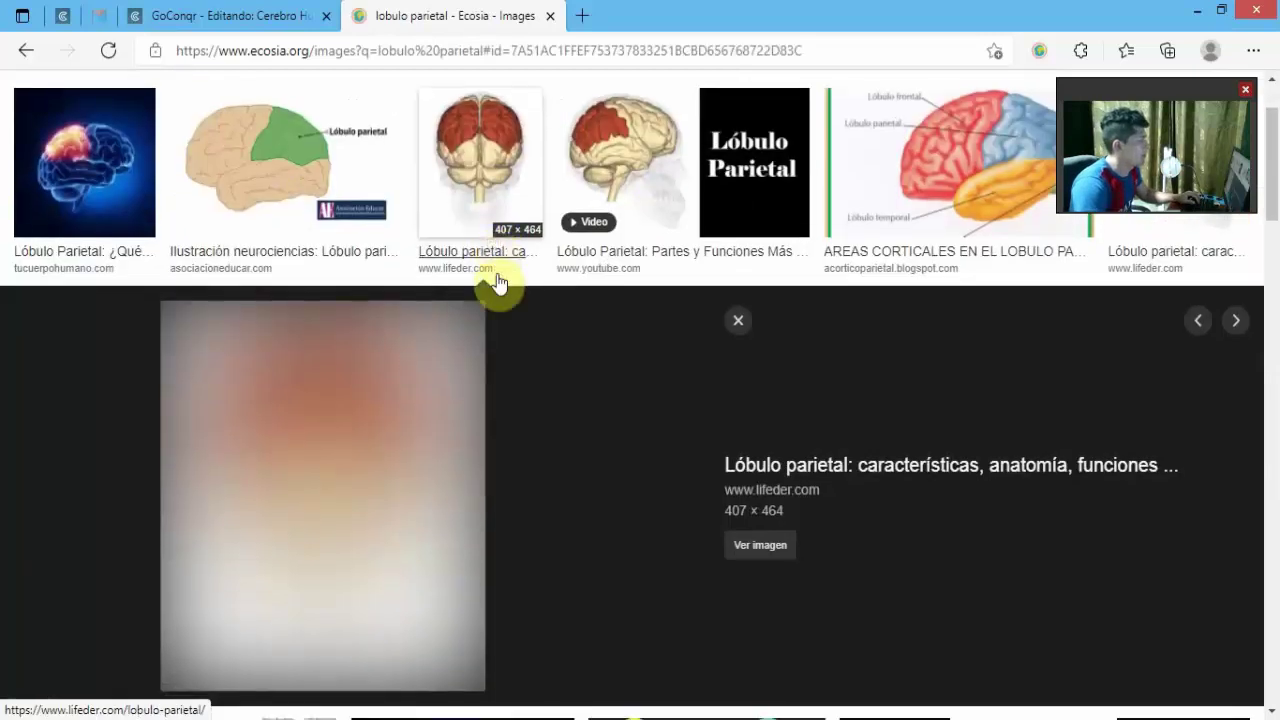
right_click(401, 404)
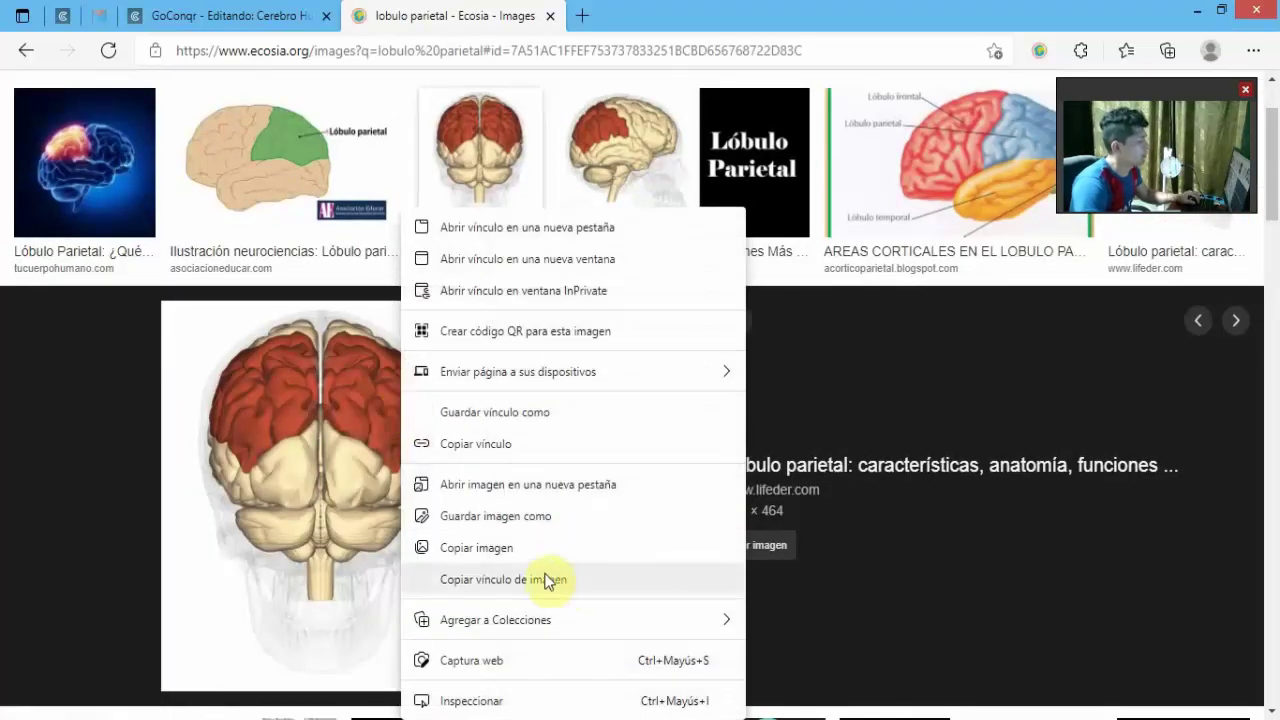
left_click(548, 580)
left_click(165, 12)
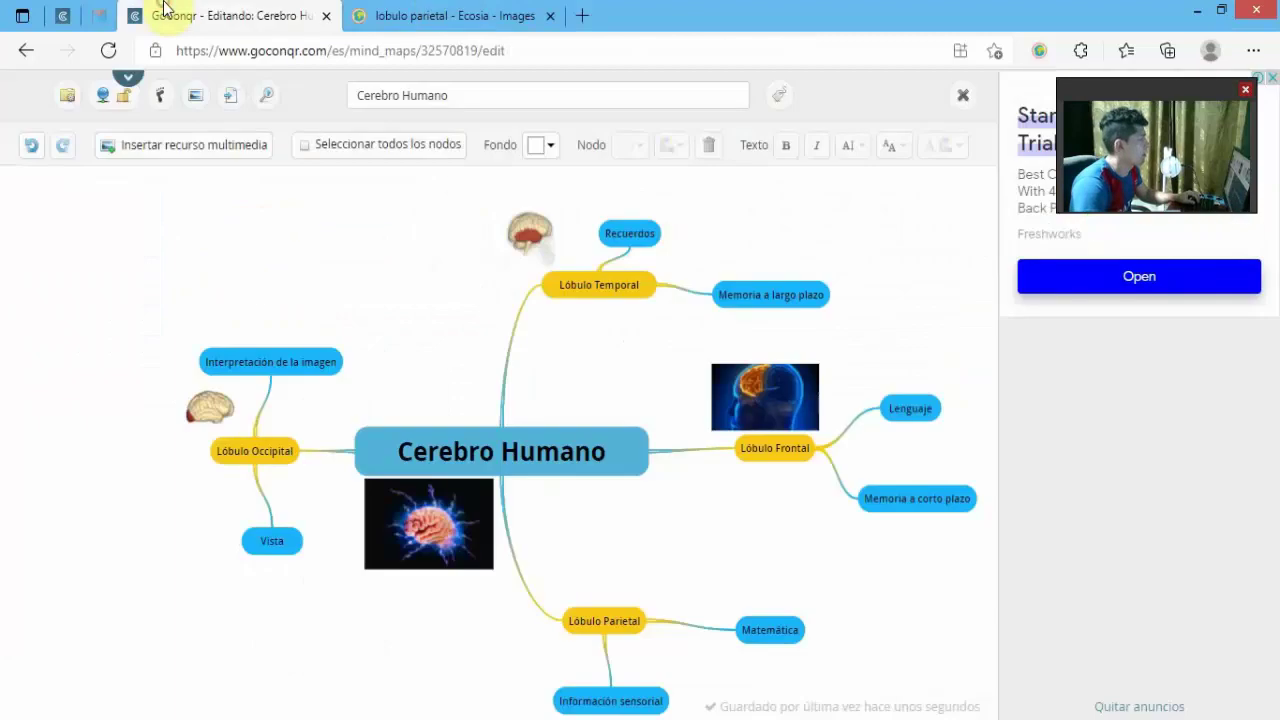
left_click(229, 147)
left_click(1064, 365)
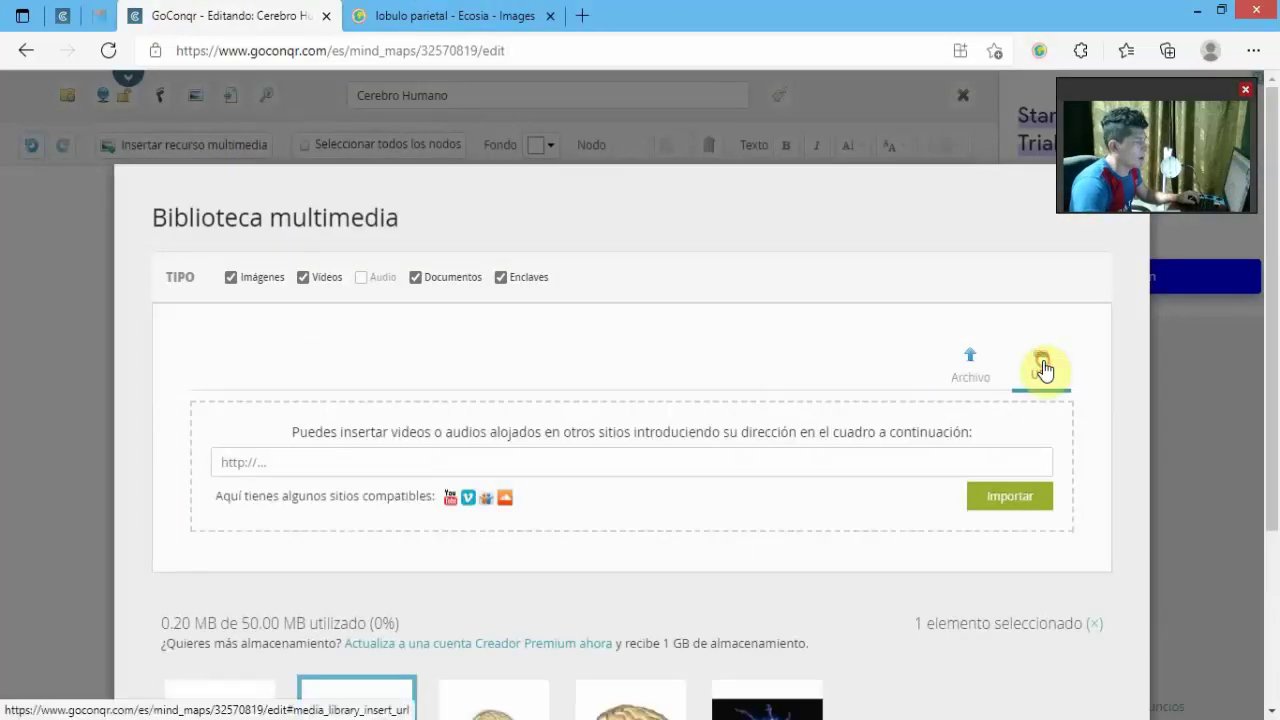
left_click(221, 461)
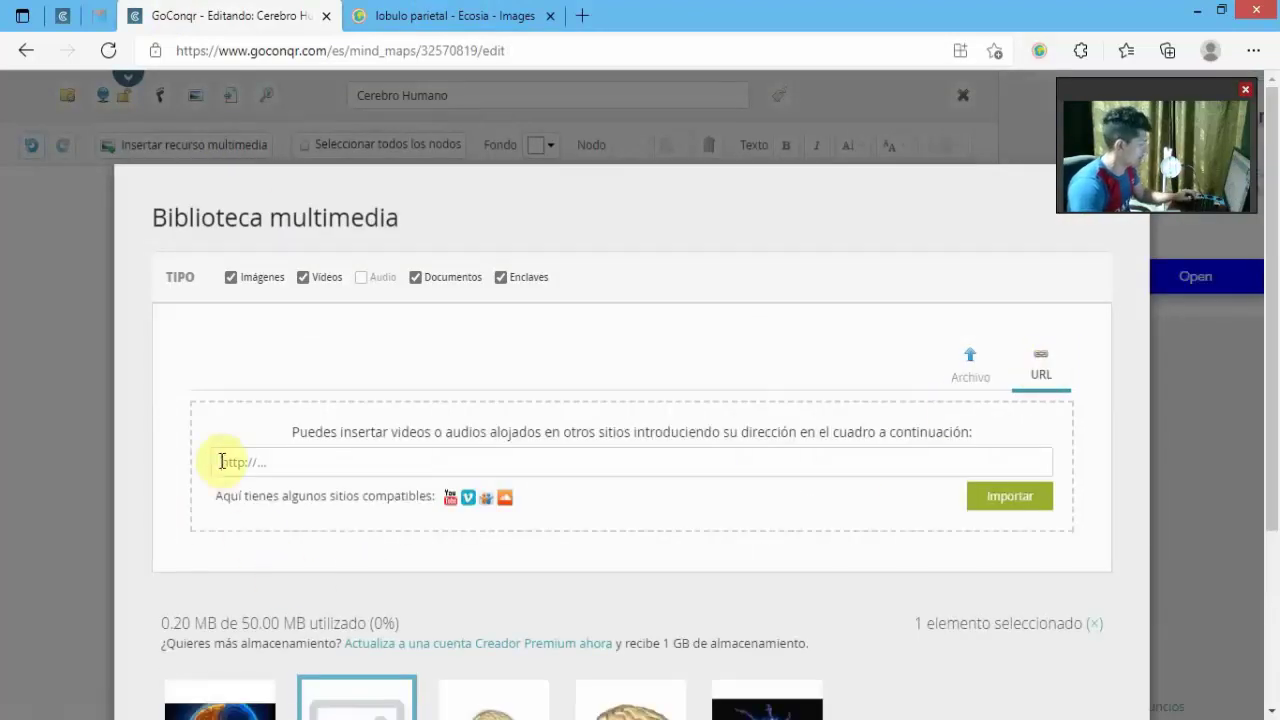
type("https://www.lifeder.com/wp-content/uploads/2017/02/parietal-3.png")
left_click(1027, 508)
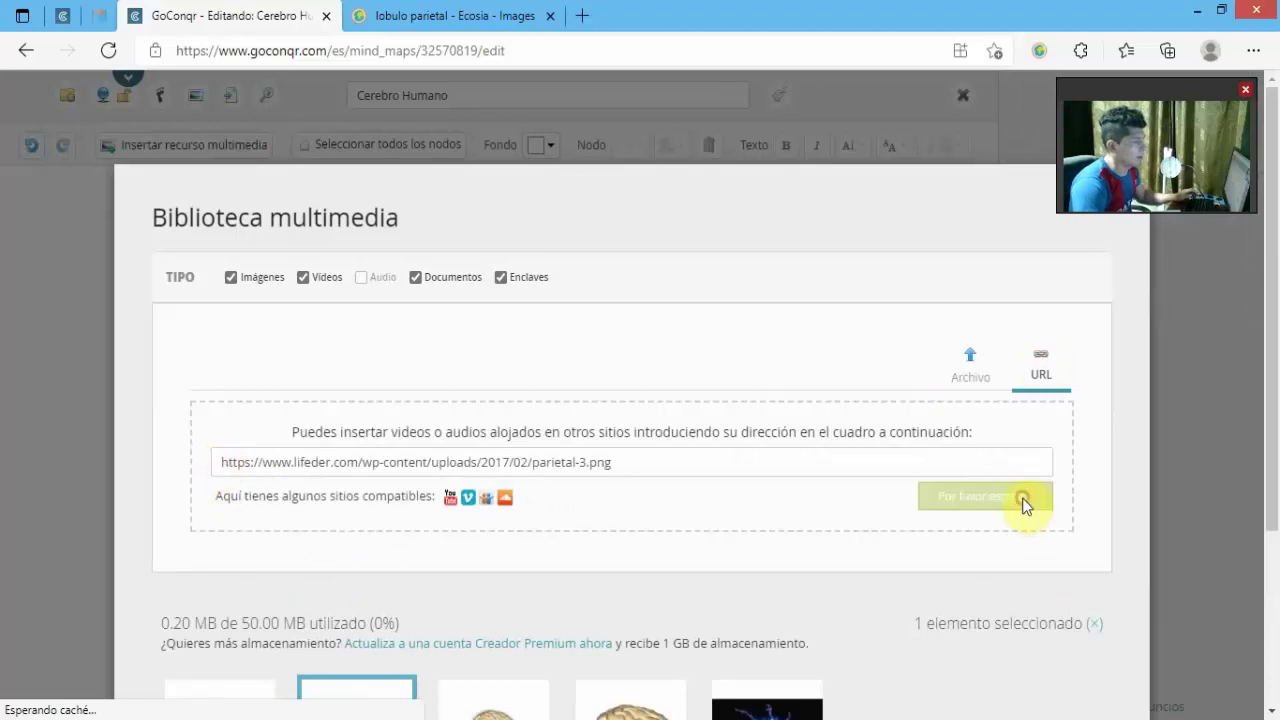
Insert the Parietal 3 image into the mind map, shrink it and place it just above the Lóbulo Parietal node
scroll(994, 505, "down", 3)
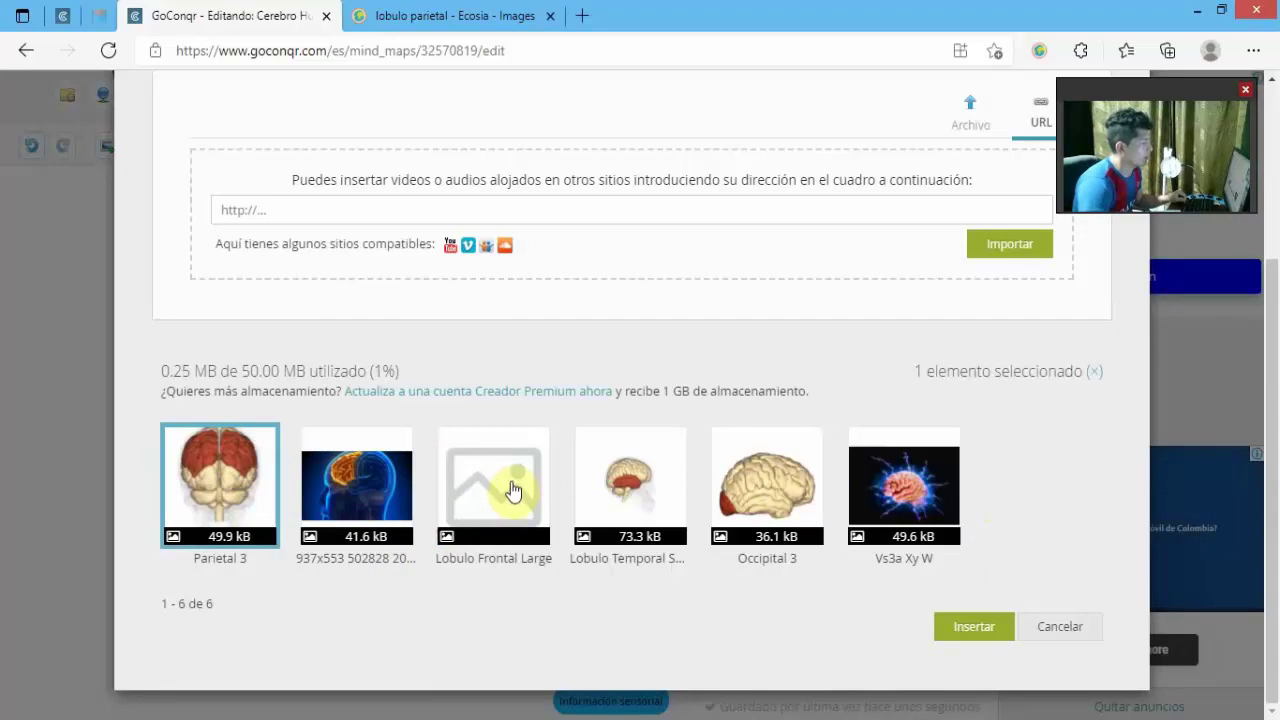
left_click(970, 628)
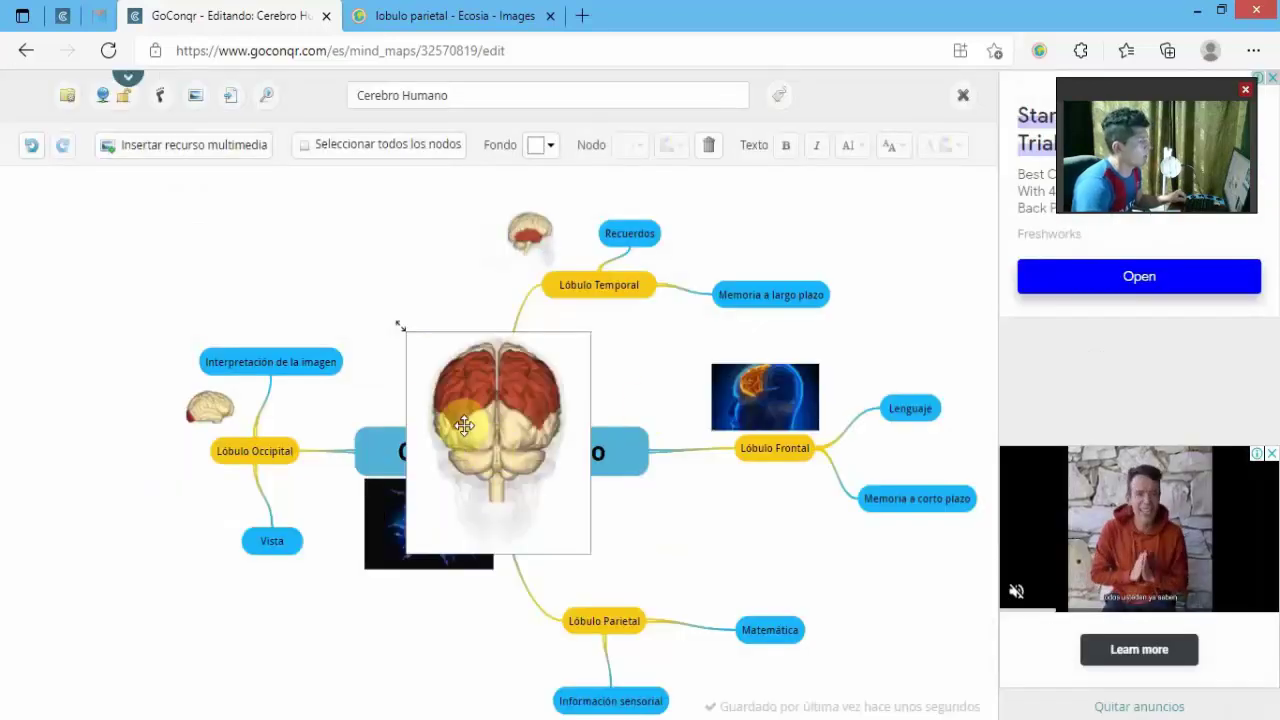
left_click_drag(399, 330, 588, 550)
left_click(726, 545)
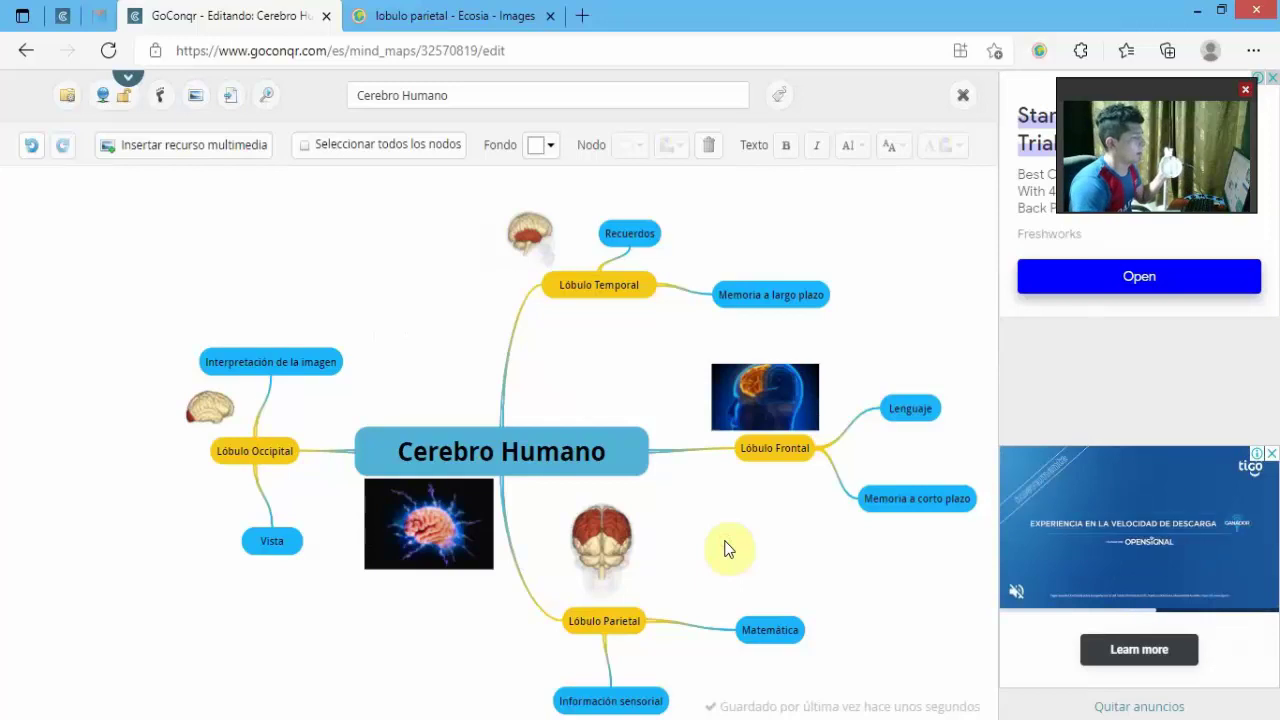
Slightly enlarge the text of the Lóbulo Temporal node
left_click(636, 231)
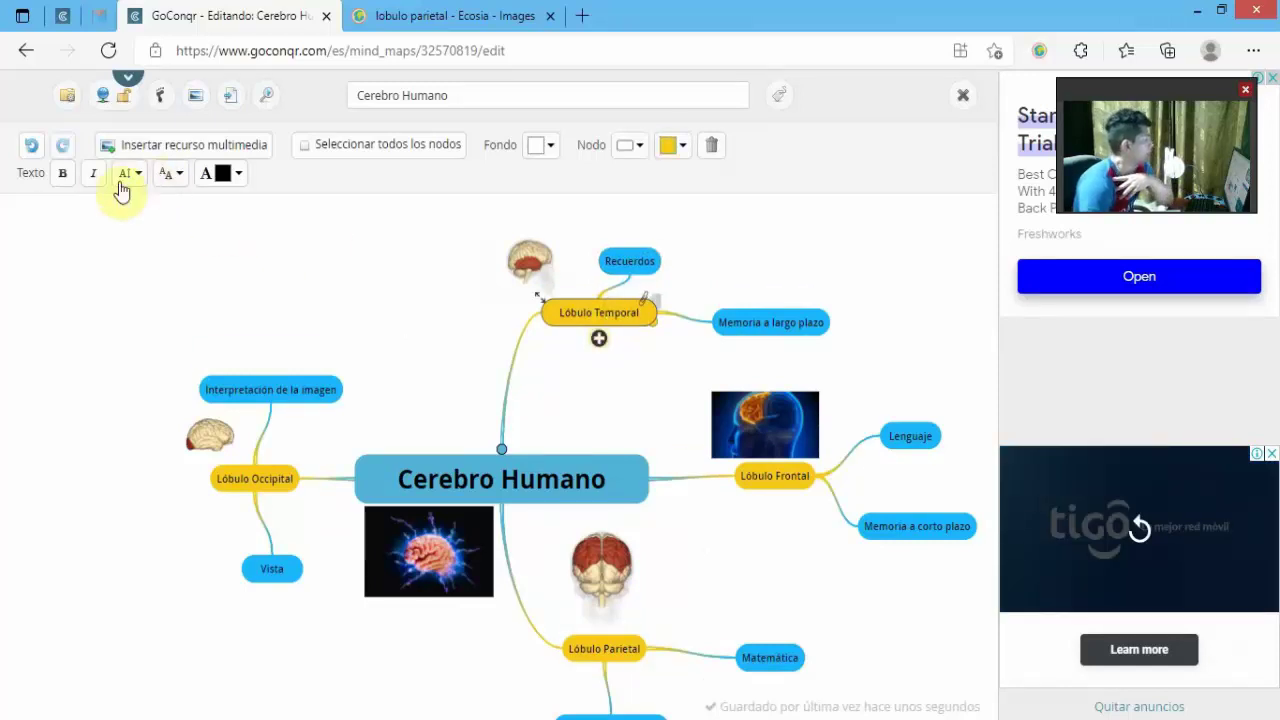
left_click(172, 176)
left_click(141, 176)
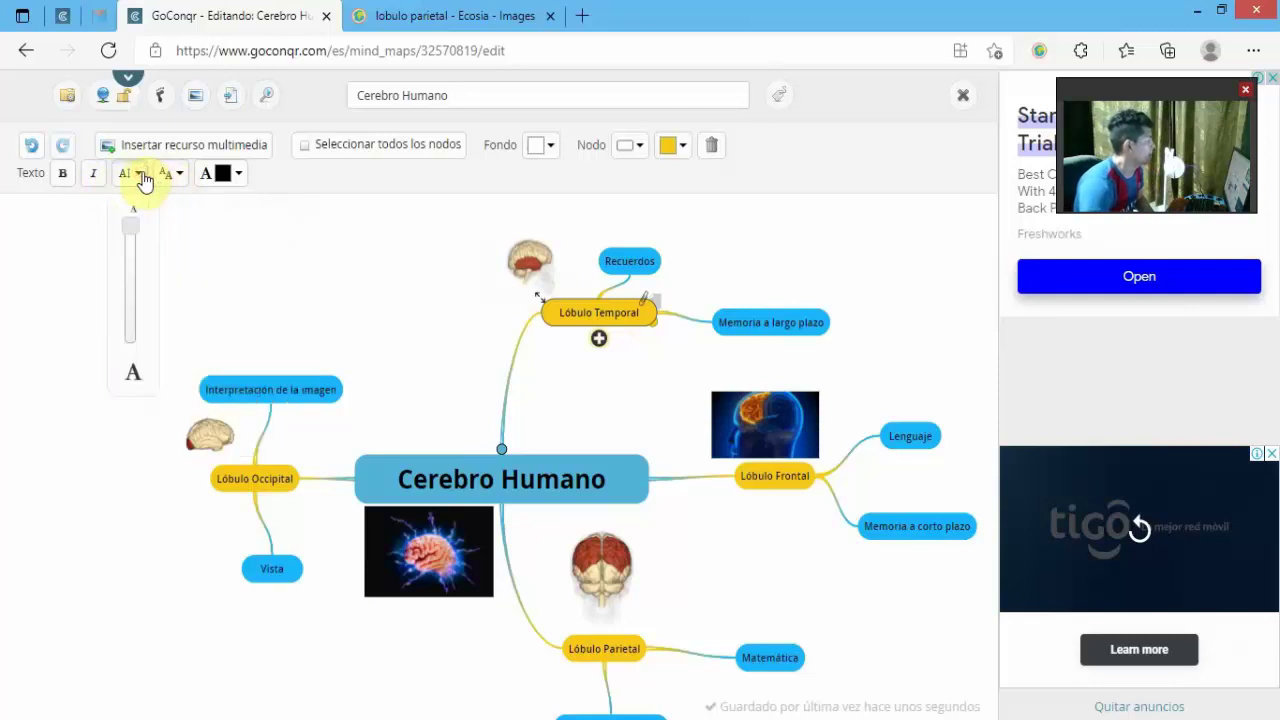
left_click_drag(134, 227, 154, 289)
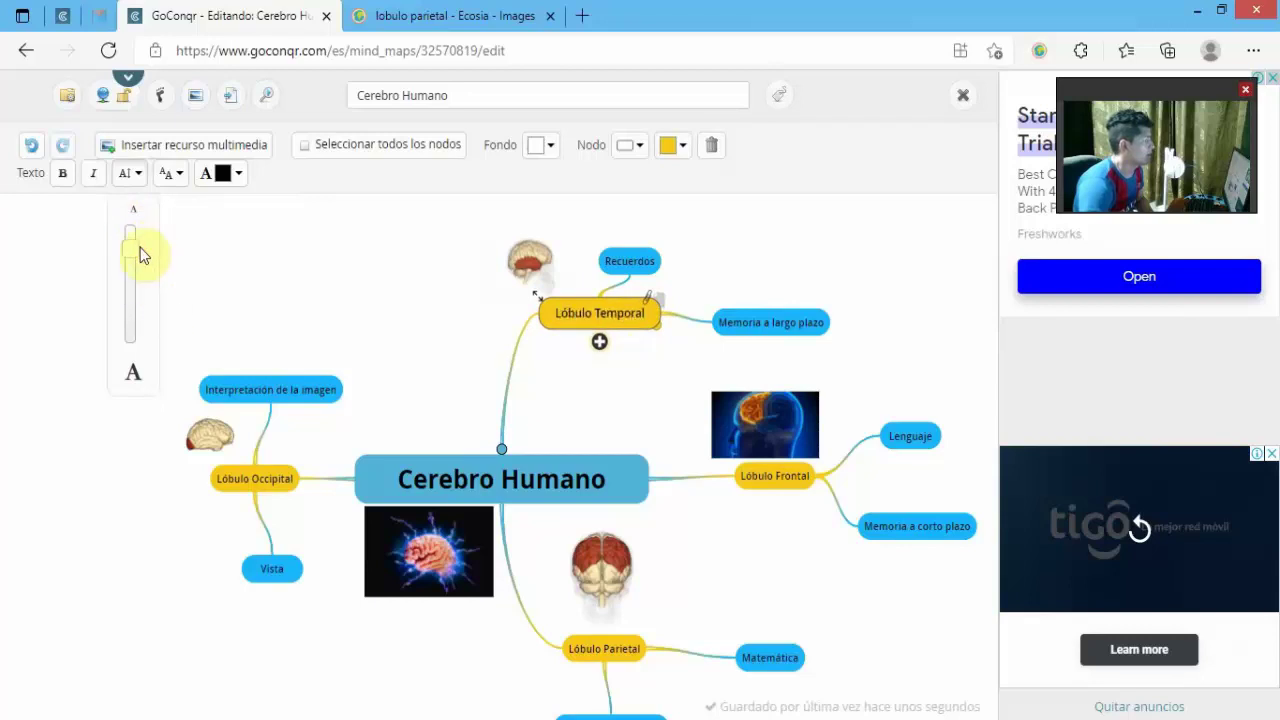
left_click(266, 257)
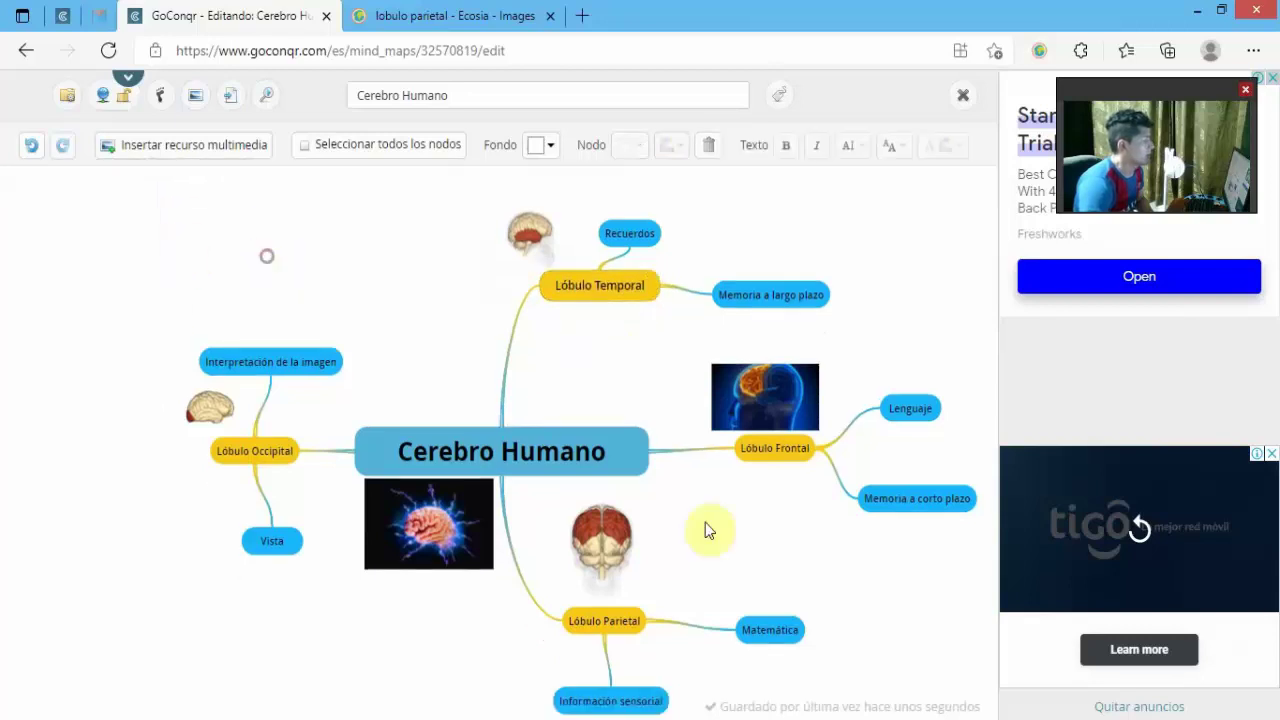
Enlarge the text of the Lóbulo Frontal node to about the same size as Lóbulo Temporal
left_click(752, 467)
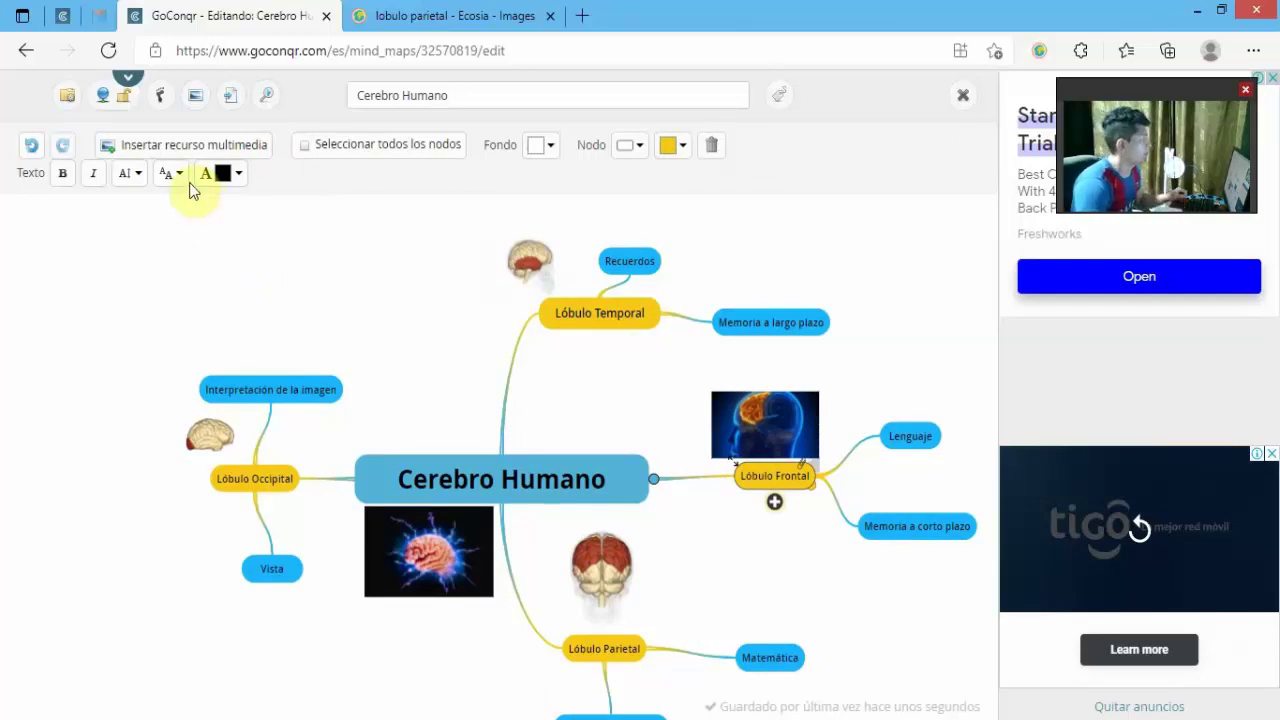
left_click(125, 175)
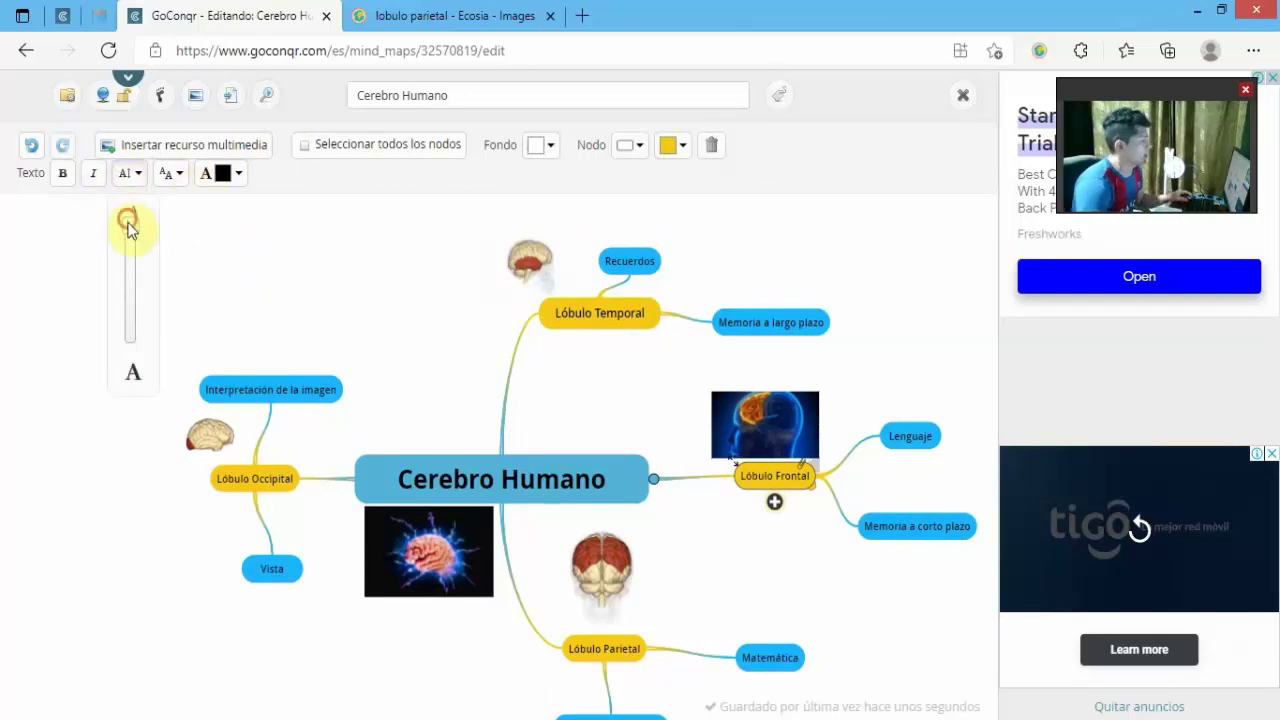
left_click_drag(127, 228, 135, 247)
left_click(360, 280)
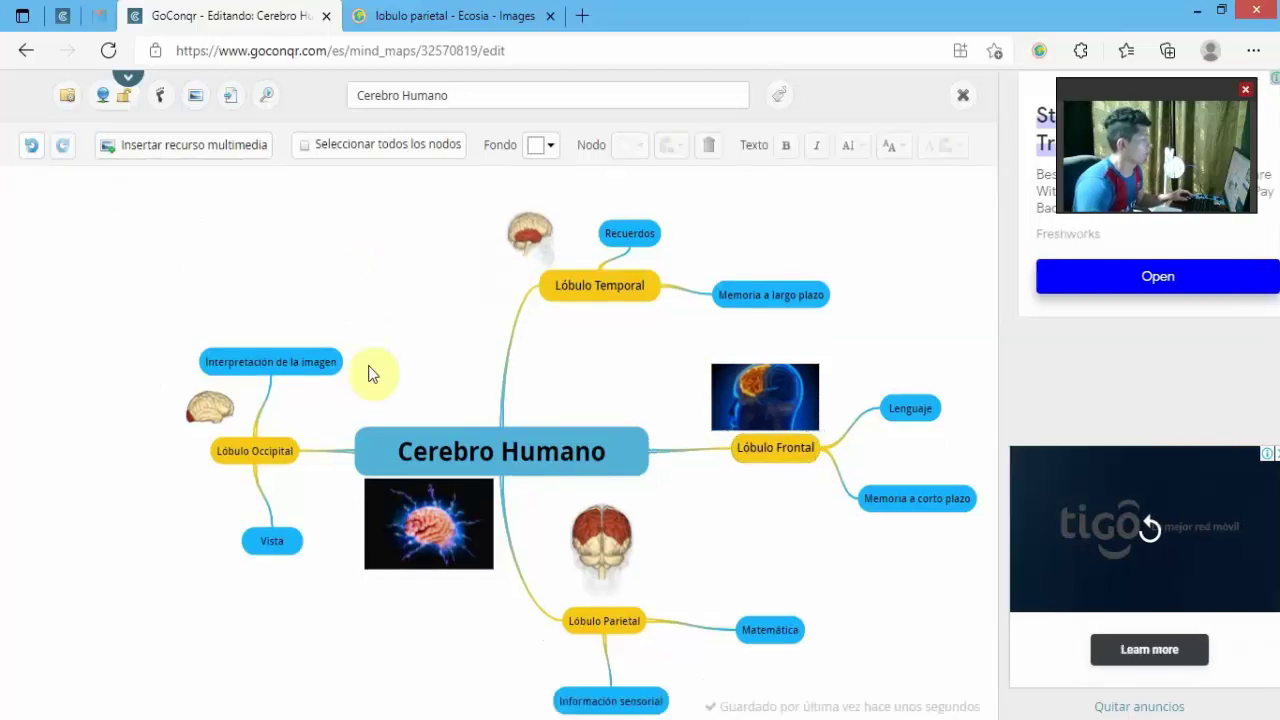
Select the Lóbulo Temporal node for text formatting
left_click(570, 298)
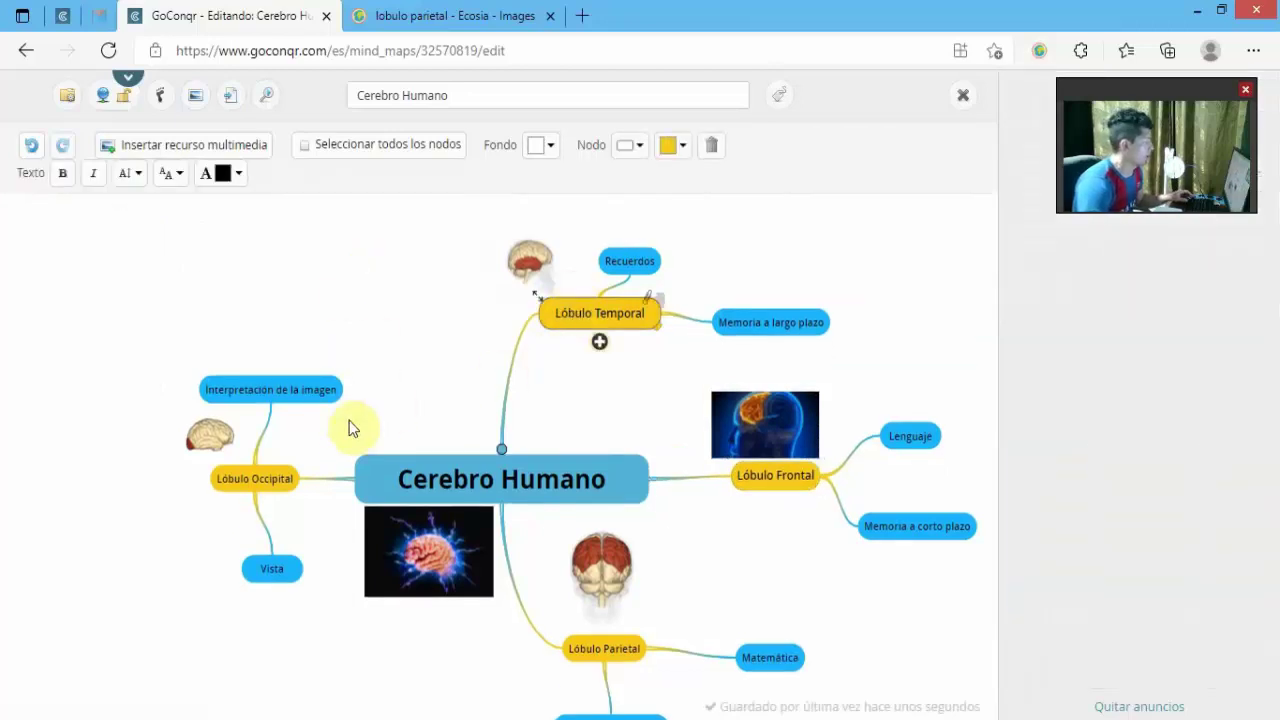